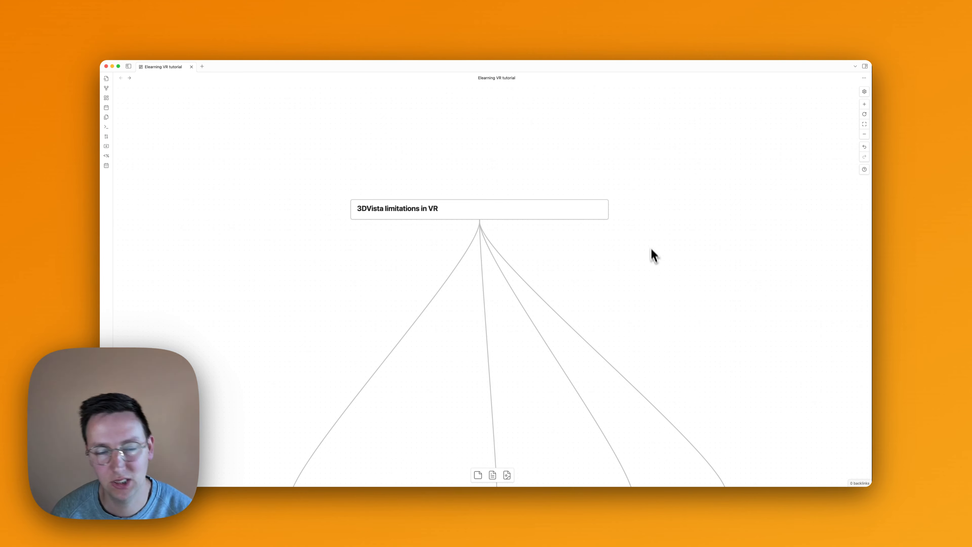
# - Look over the branches beneath the "3DVista limitations in VR" heading on the canvas
pyautogui.scroll(-5, 700, 238)
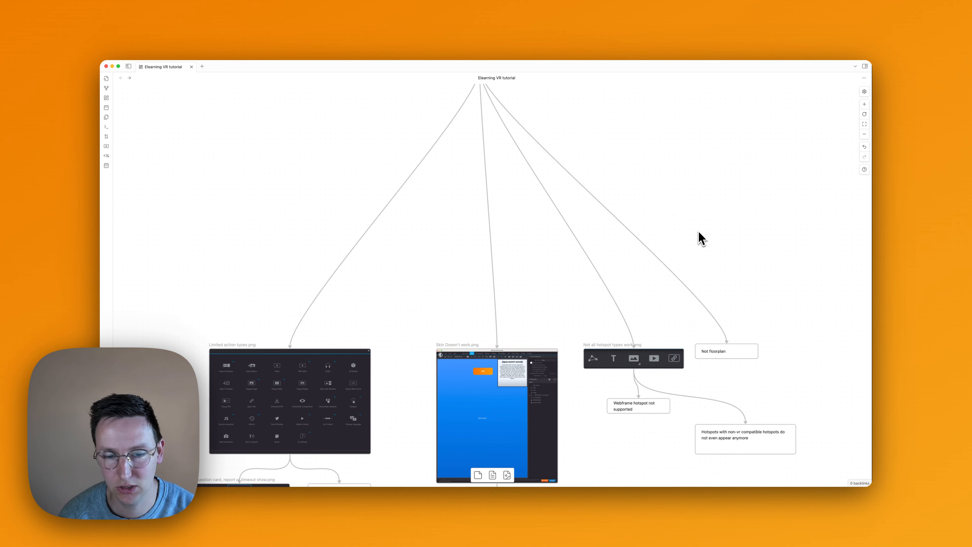
pyautogui.scroll(-3, 700, 238)
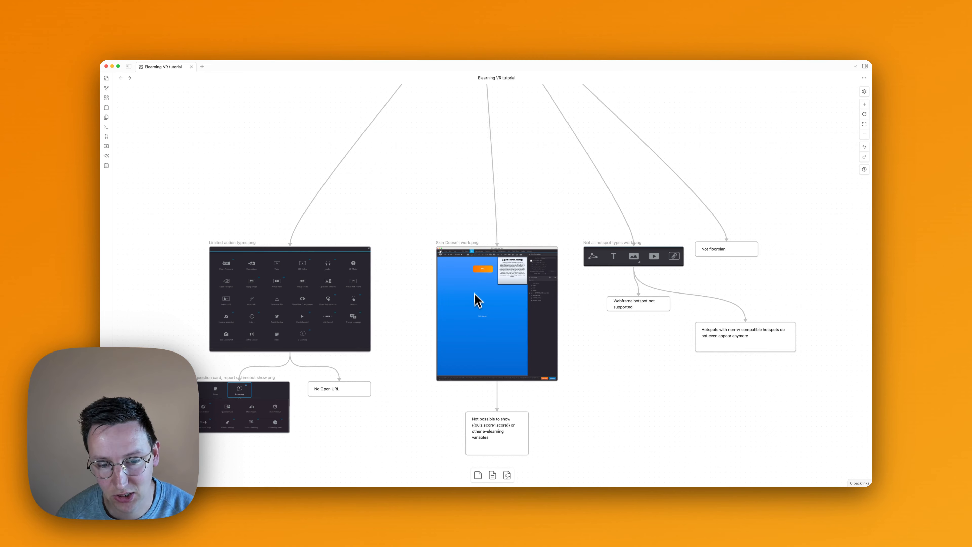
pyautogui.keyDown('ctrl'); pyautogui.scroll(2, 561, 283); pyautogui.keyUp('ctrl')
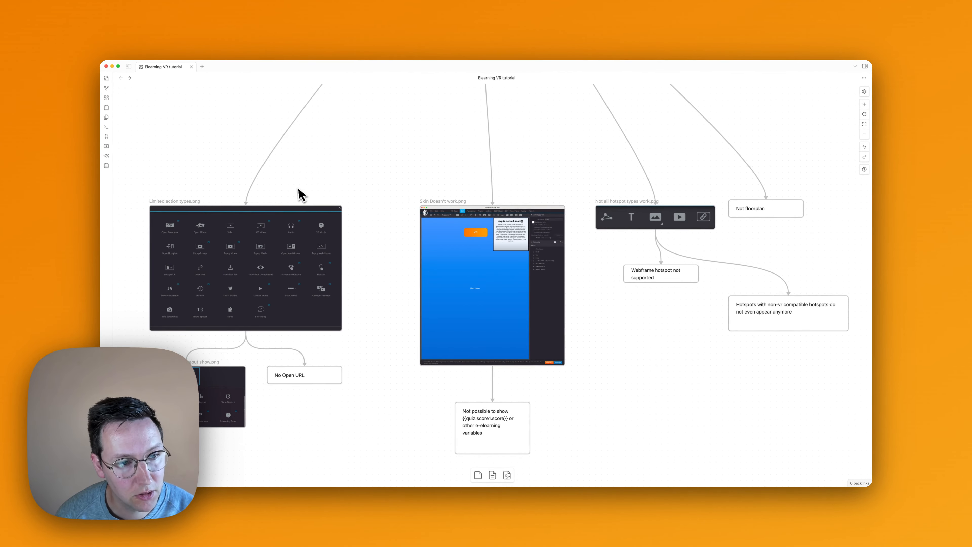
# - Examine the "Limited action types.png" card up close to see which action types carry the VR icon
pyautogui.hscroll(-5, 199, 229)
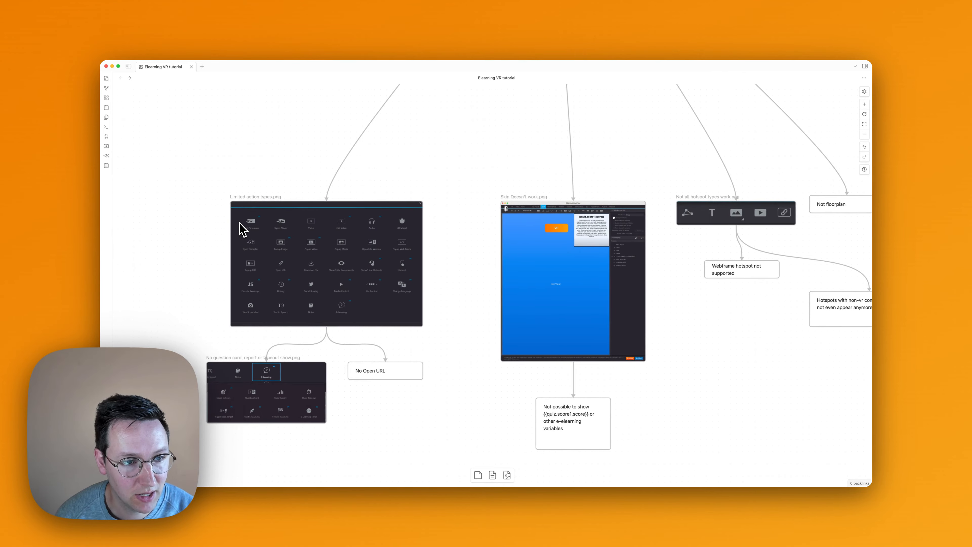
pyautogui.keyDown('ctrl'); pyautogui.scroll(2, 241, 228); pyautogui.keyUp('ctrl')
pyautogui.click(285, 245)
pyautogui.hotkey('shift', '2')
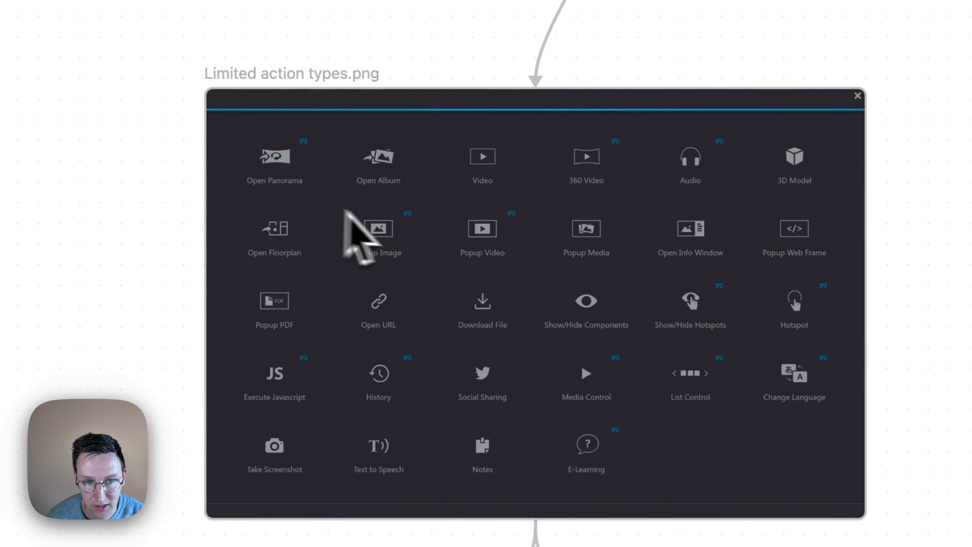
pyautogui.click(310, 160)
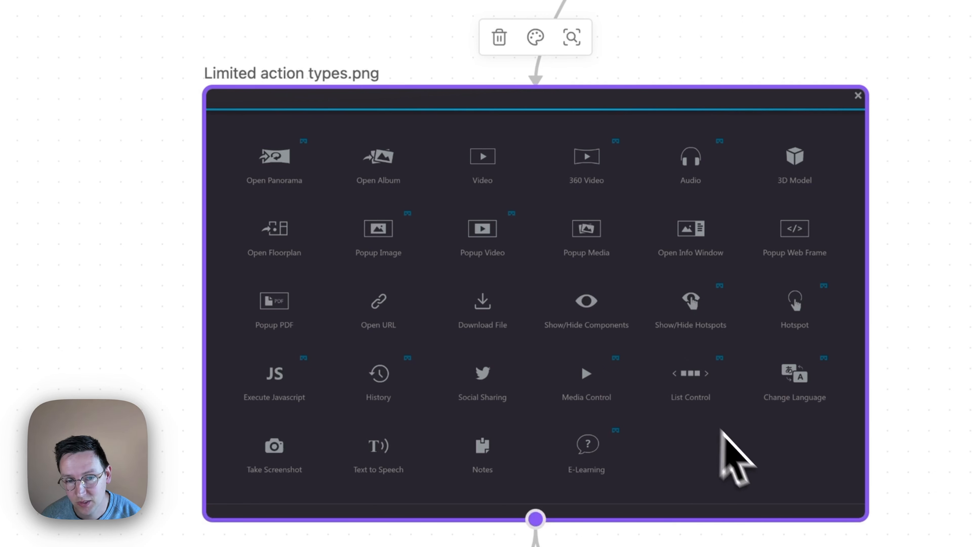
pyautogui.scroll(2, 775, 544)
pyautogui.scroll(-1, 772, 542)
pyautogui.keyDown('ctrl'); pyautogui.scroll(-1, 772, 544); pyautogui.keyUp('ctrl')
pyautogui.hscroll(-2, 772, 544)
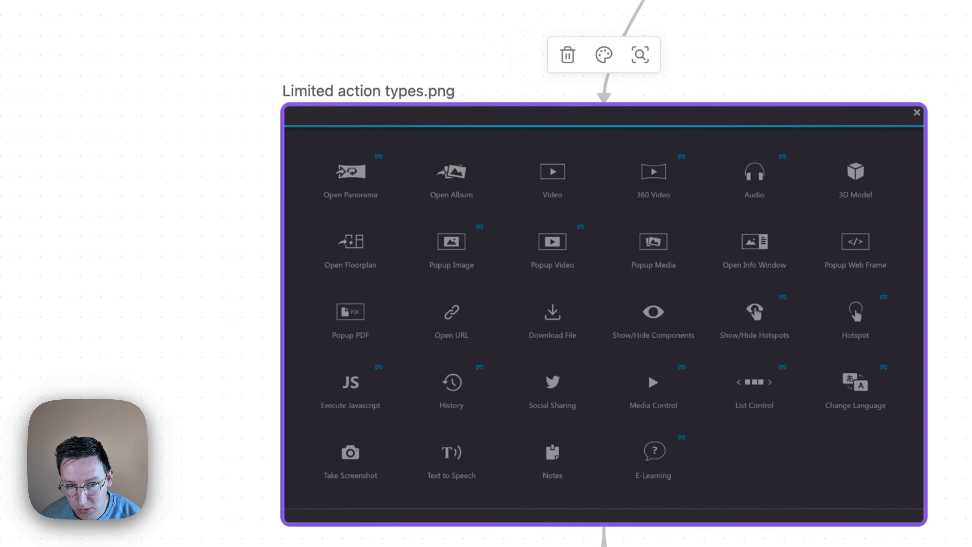
pyautogui.keyDown('ctrl'); pyautogui.scroll(3, 788, 522); pyautogui.keyUp('ctrl')
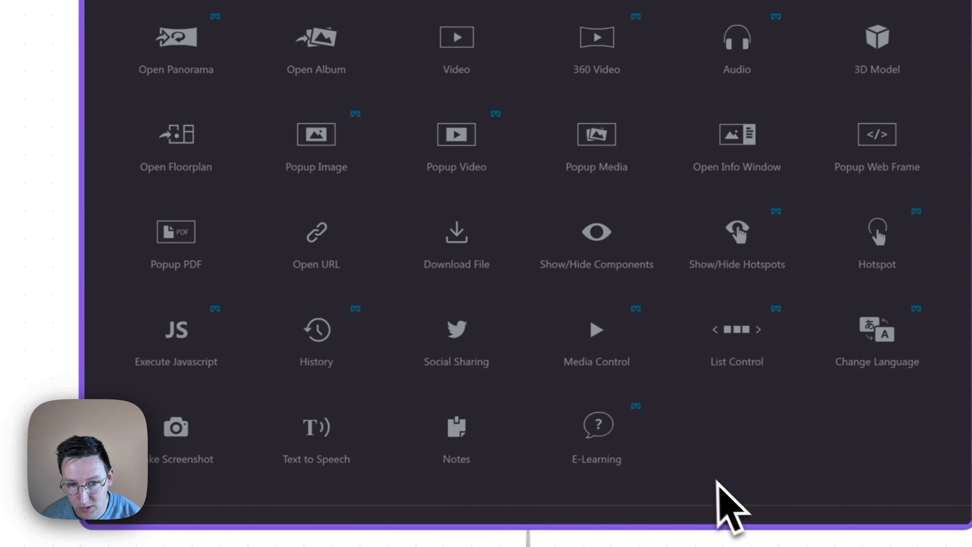
# - Review the e-learning actions image and the "No Open URL" note branching from the limited action types card
pyautogui.keyDown('ctrl'); pyautogui.scroll(2, 716, 481); pyautogui.keyUp('ctrl')
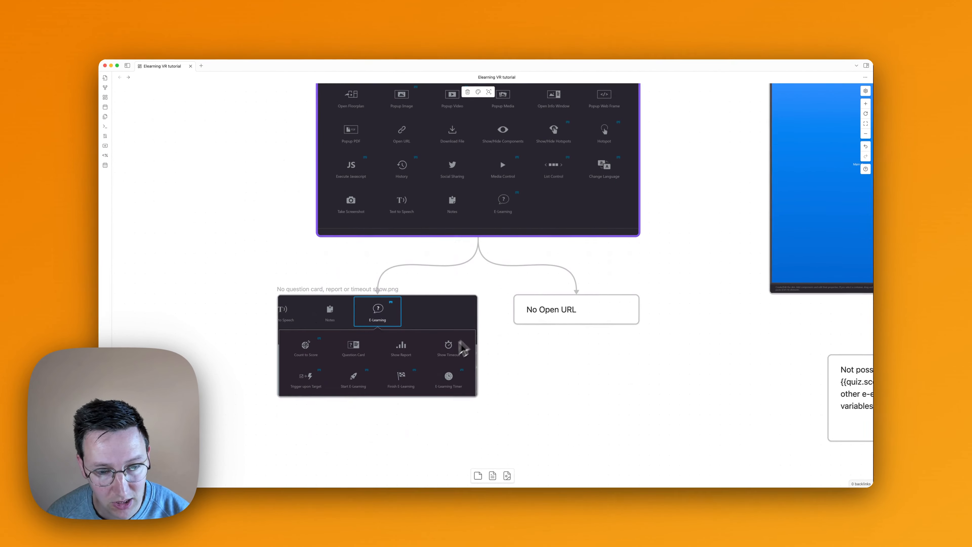
pyautogui.scroll(-1, 459, 341)
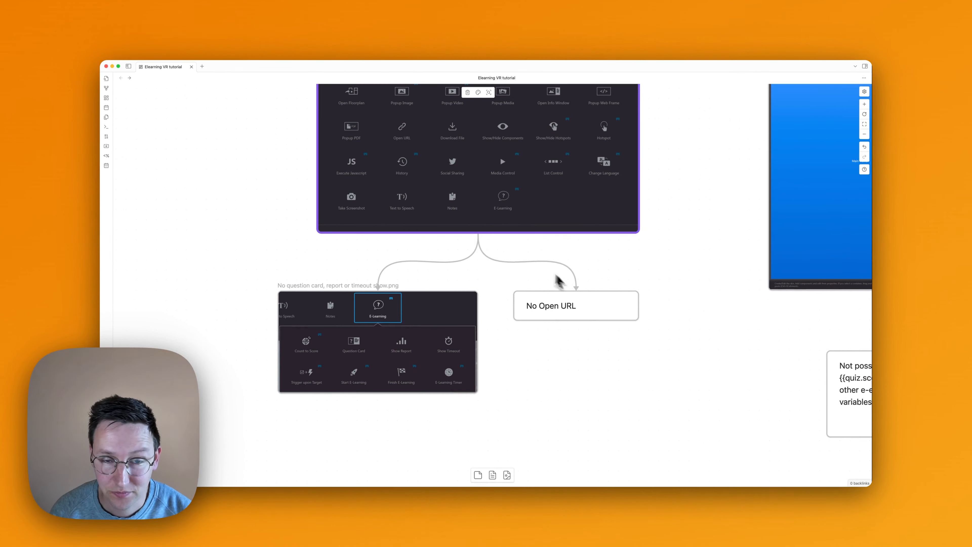
pyautogui.scroll(1, 825, 98)
pyautogui.scroll(3, 491, 266)
pyautogui.scroll(-1, 491, 266)
pyautogui.keyDown('ctrl'); pyautogui.scroll(-1, 490, 269); pyautogui.keyUp('ctrl')
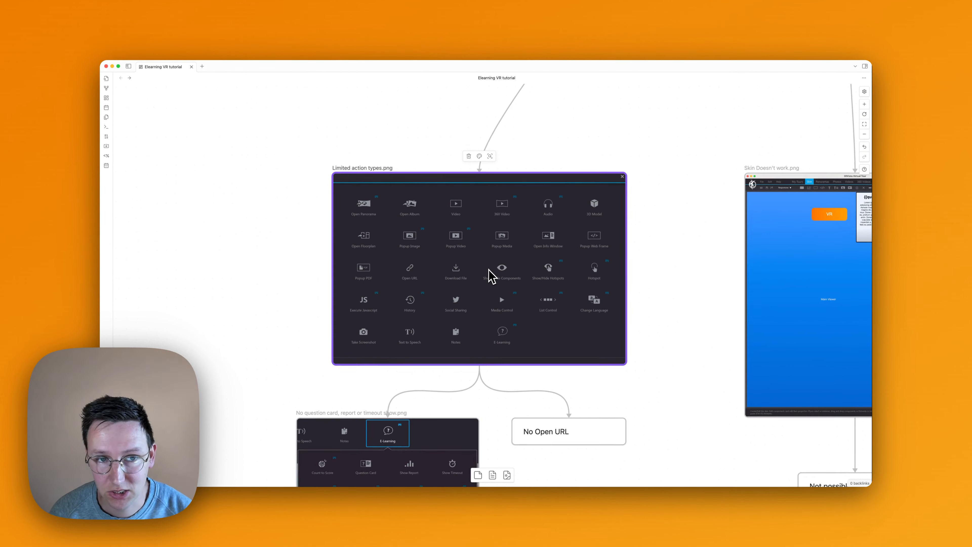
pyautogui.keyDown('ctrl'); pyautogui.scroll(-2, 451, 318); pyautogui.keyUp('ctrl')
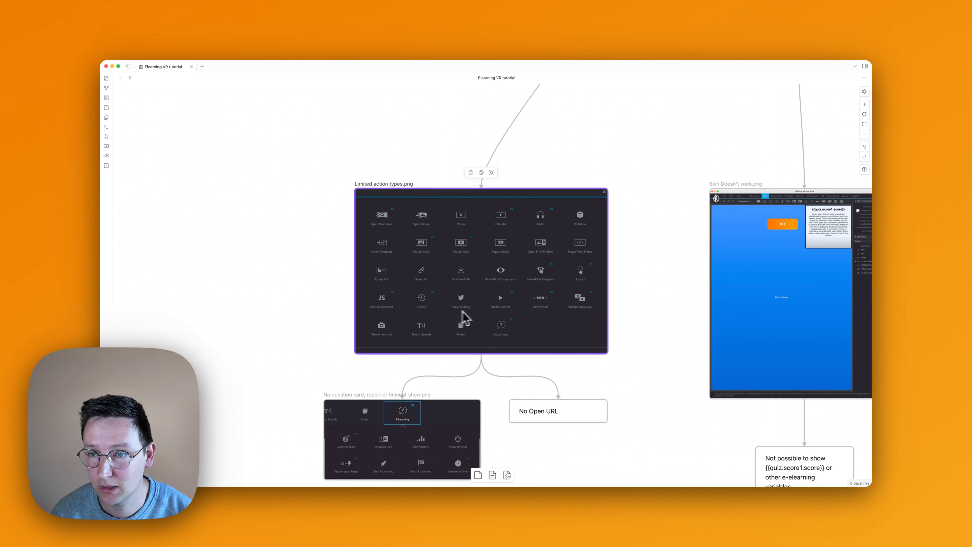
# - Examine the "Skin Doesn't work.png" card and its note about showing e-learning variables
pyautogui.hscroll(5, 459, 319)
pyautogui.hscroll(2, 507, 319)
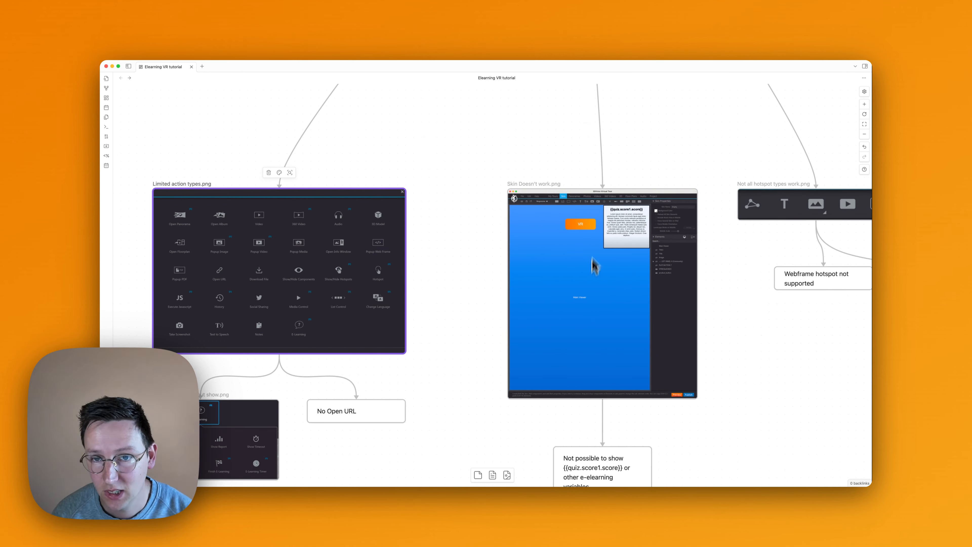
pyautogui.hscroll(4, 626, 214)
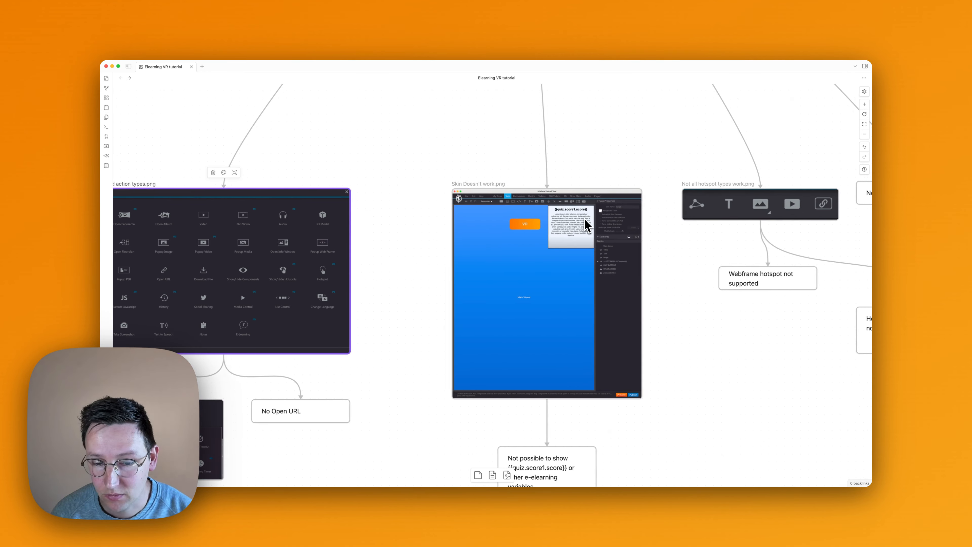
pyautogui.scroll(-3, 555, 440)
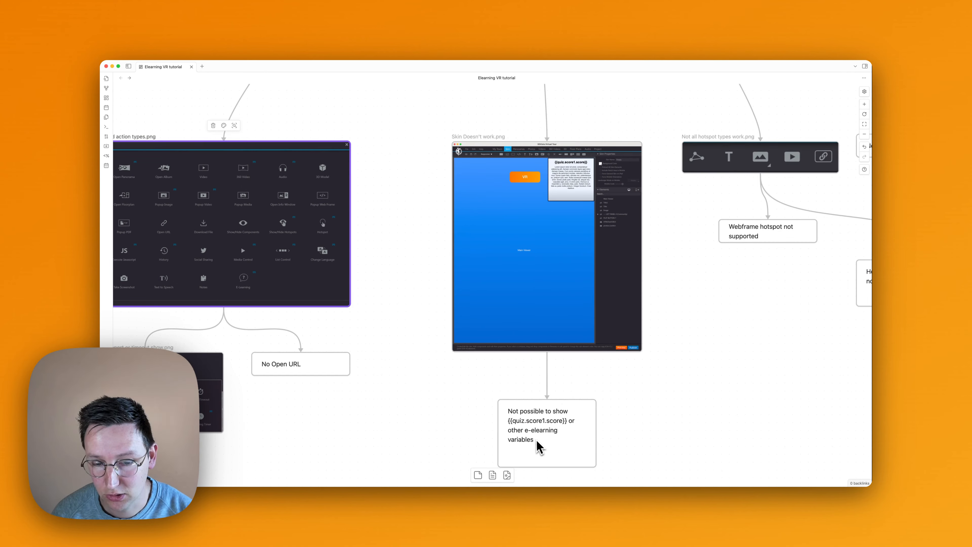
pyautogui.scroll(4, 545, 330)
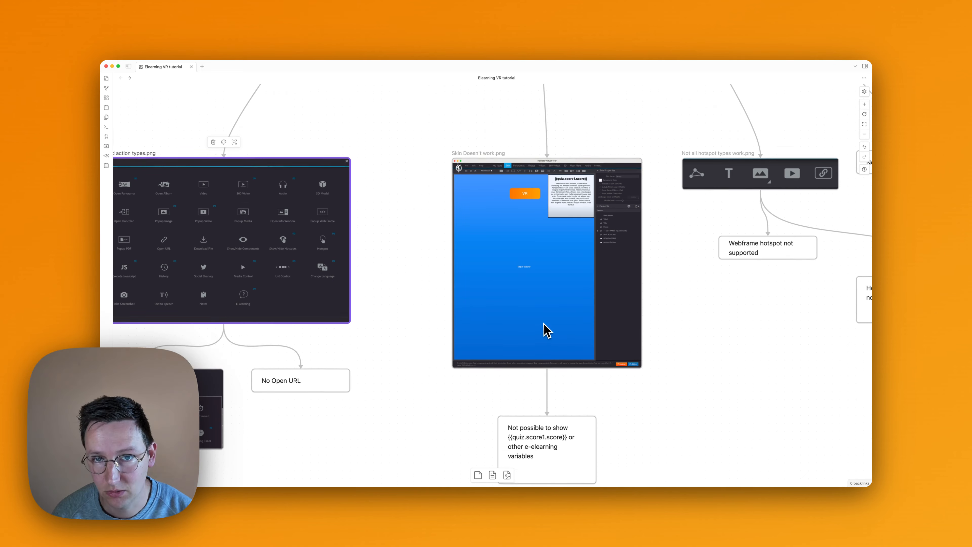
pyautogui.hscroll(3, 847, 214)
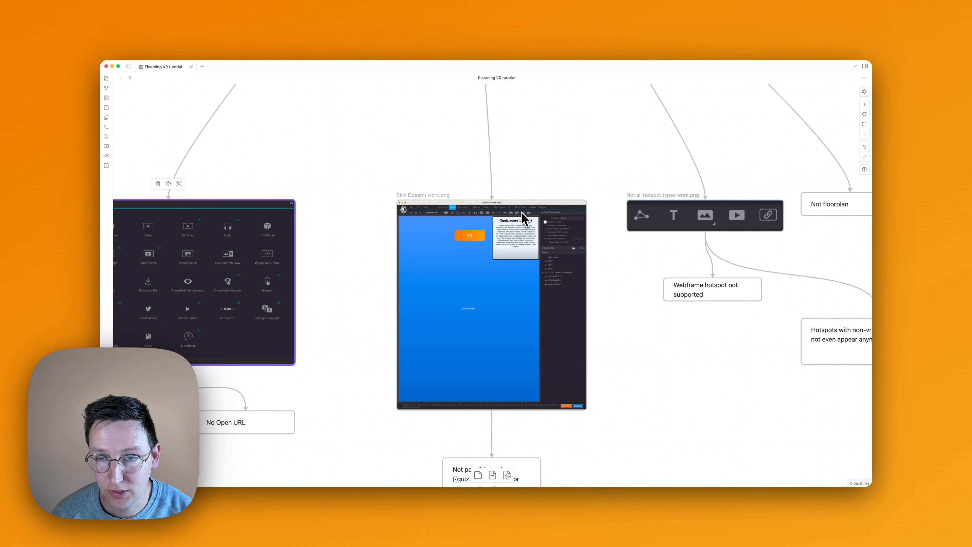
# - Examine the "Not all hotspot types work.png" card with its two hotspot notes and the "Not floorplan" note
pyautogui.hscroll(10, 616, 238)
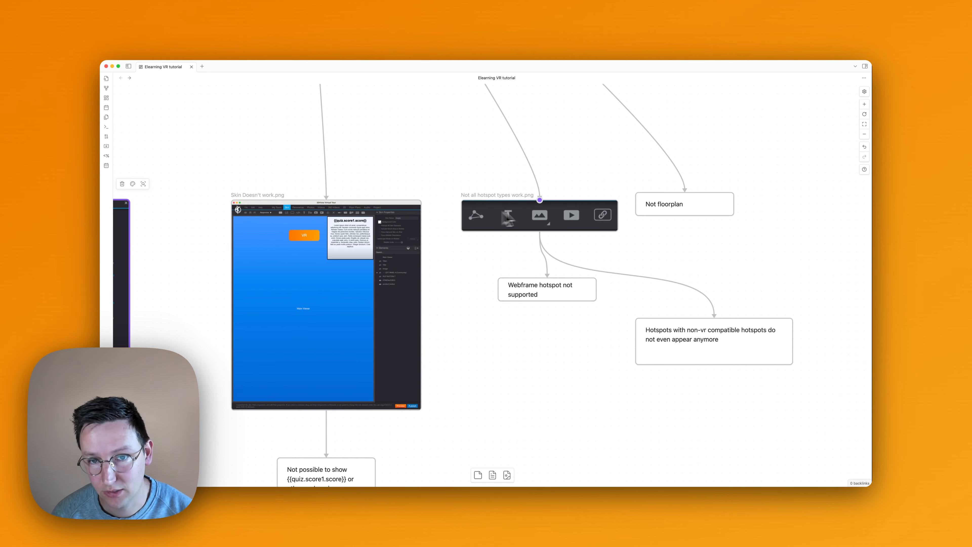
pyautogui.scroll(1, 555, 213)
pyautogui.click(588, 217)
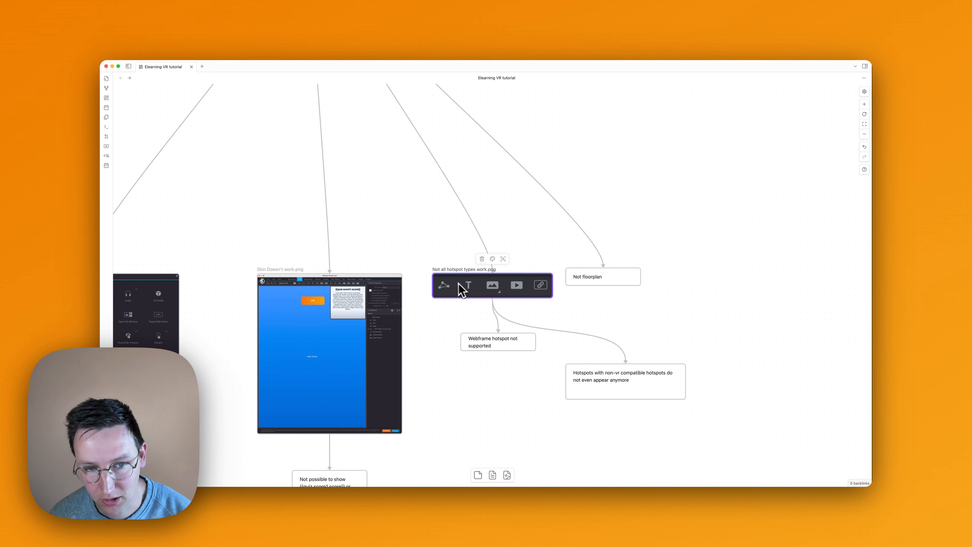
pyautogui.click(428, 264)
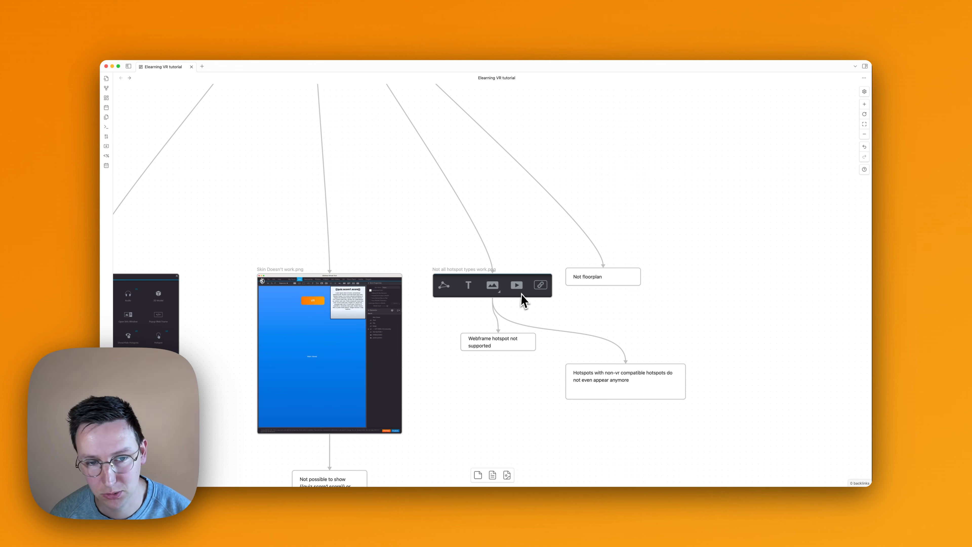
pyautogui.hscroll(-1, 532, 294)
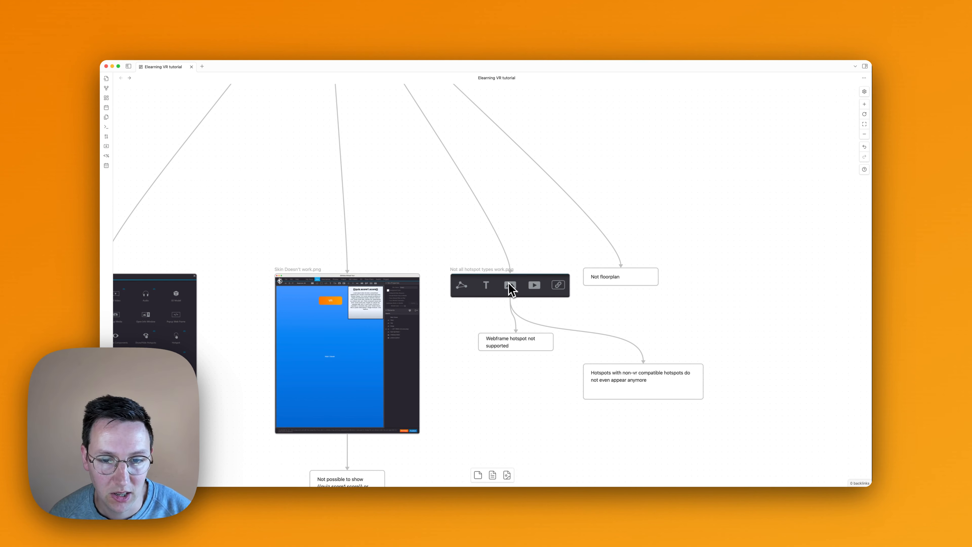
# - Revisit the limited action types card and compare it with the skin and hotspot branches
pyautogui.hscroll(-10, 511, 290)
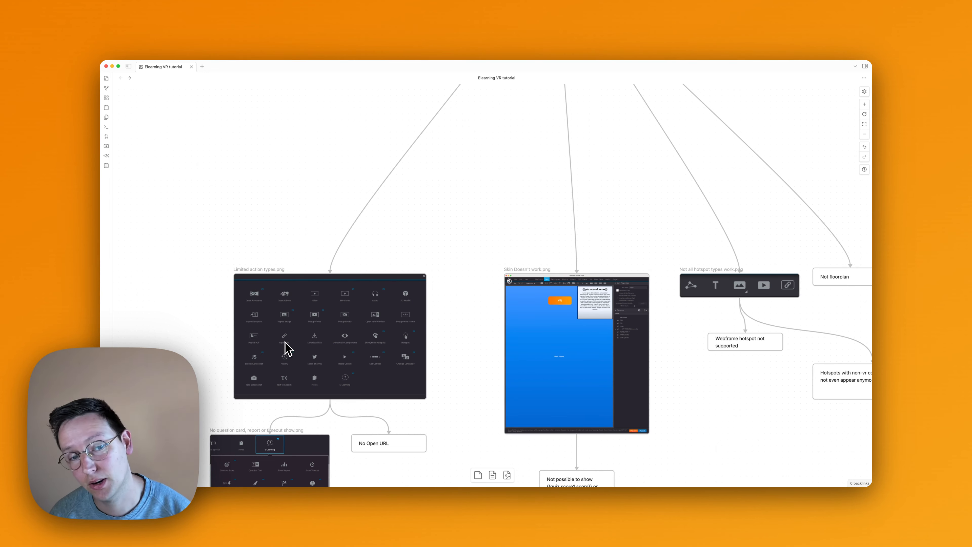
pyautogui.hscroll(2, 286, 343)
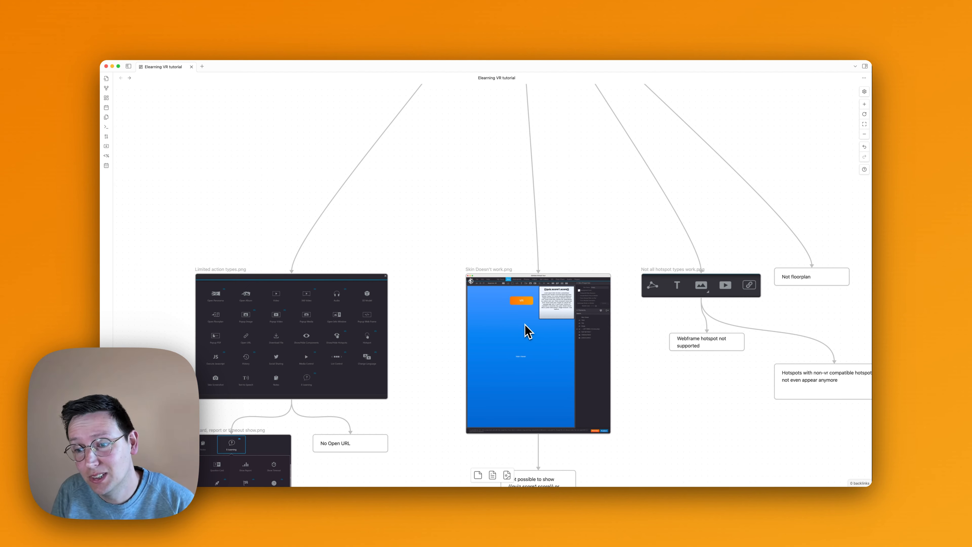
pyautogui.hscroll(1, 531, 323)
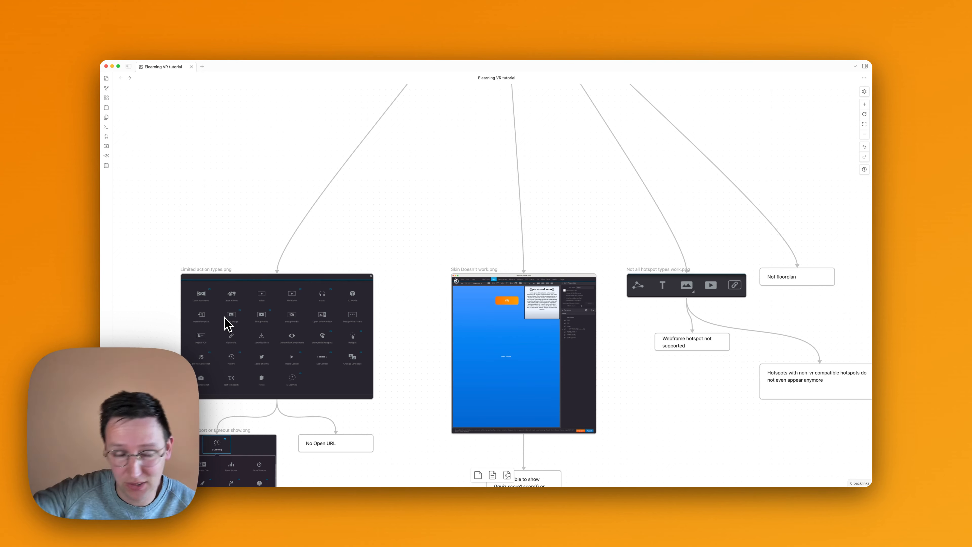
pyautogui.hscroll(-3, 332, 380)
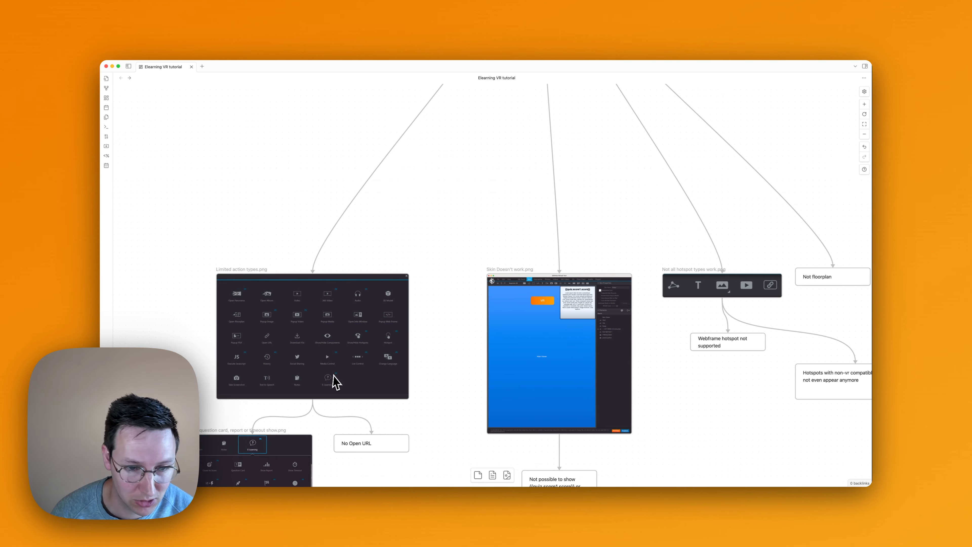
# - Locate the embedded 3DVista Users Group Facebook card below the limitations diagram and focus on it
pyautogui.keyDown('ctrl'); pyautogui.scroll(-5, 364, 365); pyautogui.keyUp('ctrl')
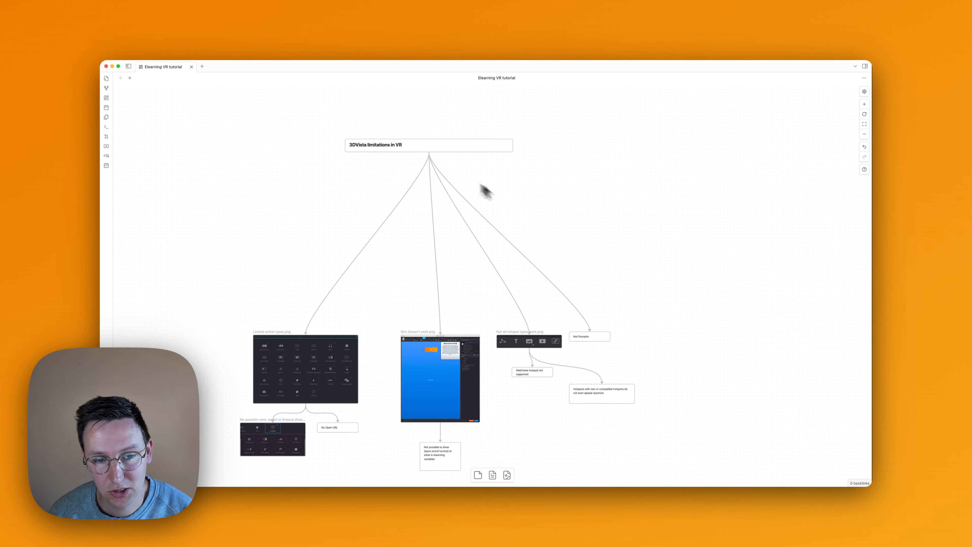
pyautogui.scroll(-5, 454, 347)
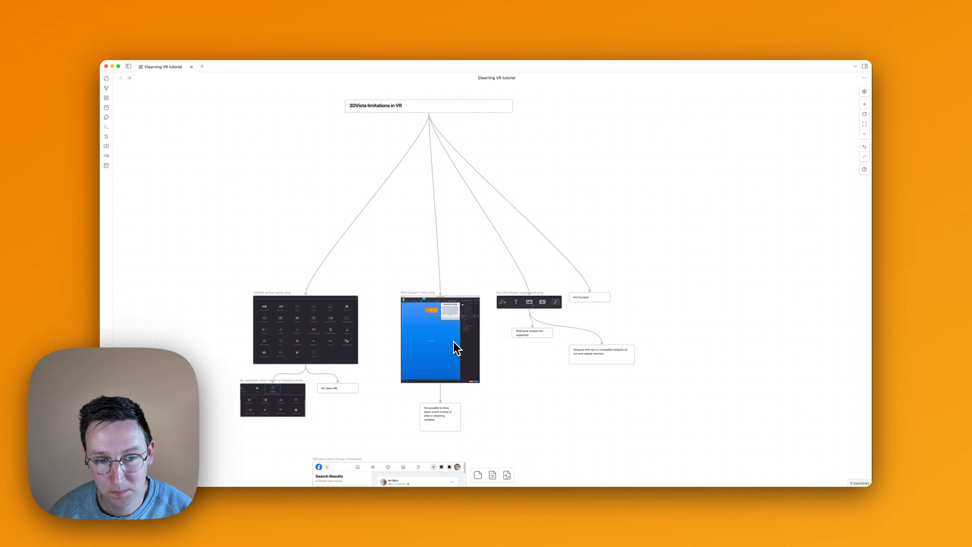
pyautogui.scroll(-4, 455, 348)
pyautogui.scroll(-3, 481, 326)
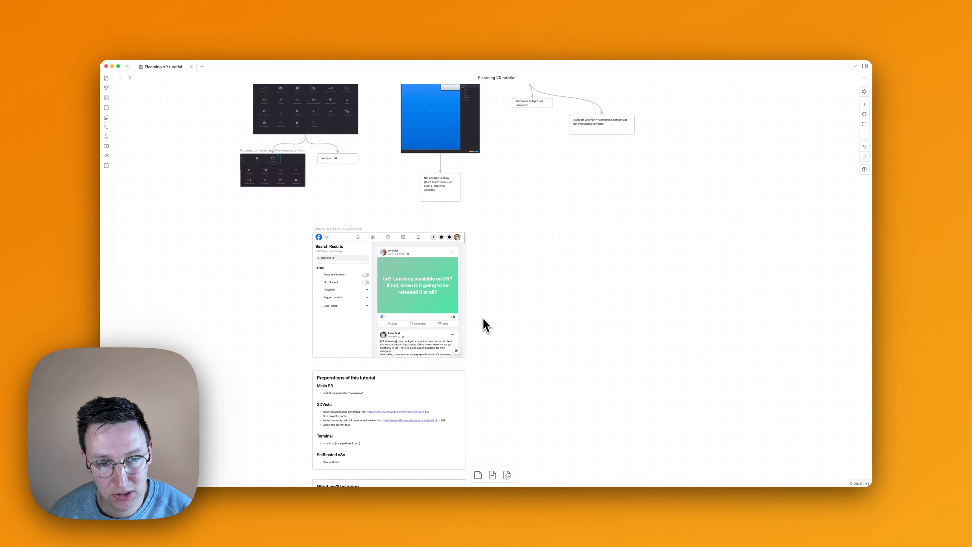
pyautogui.click(410, 320)
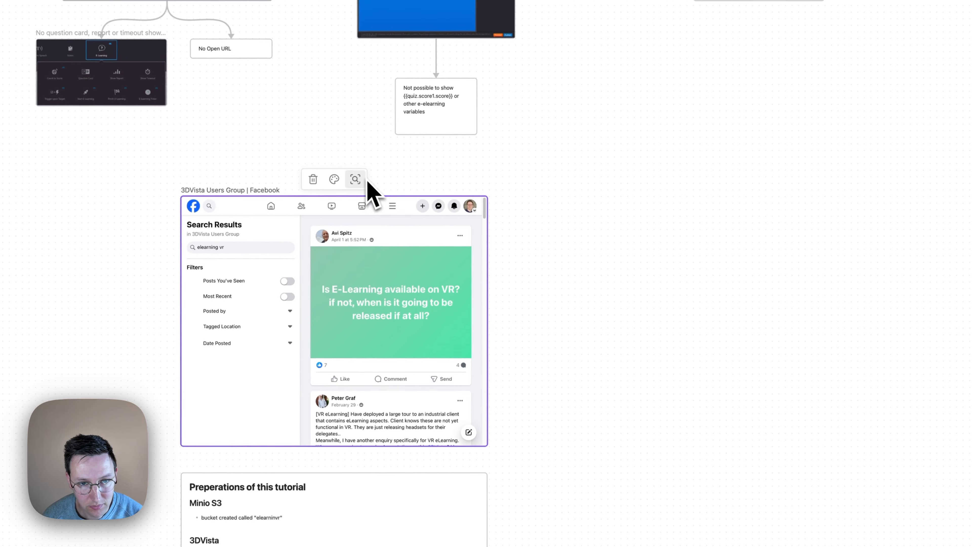
pyautogui.click(367, 181)
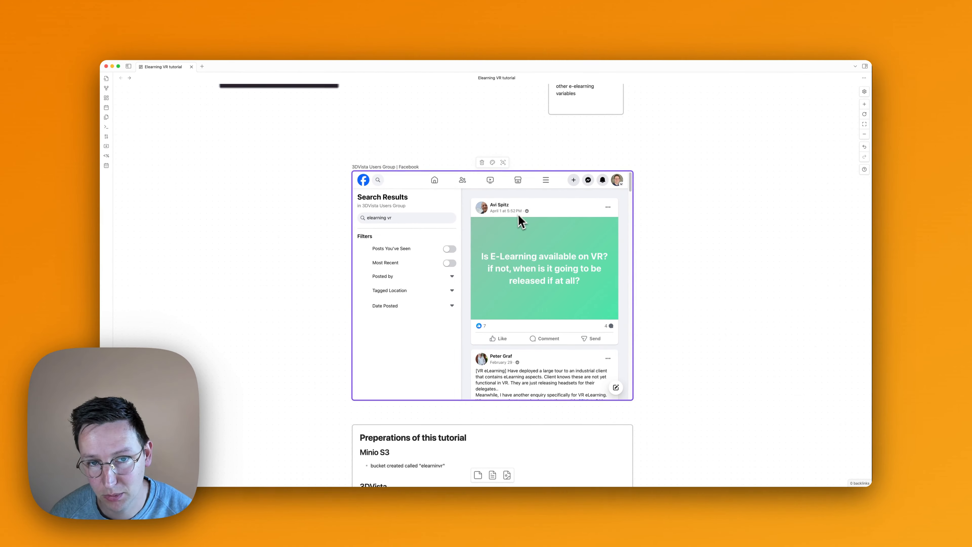
# - Read through the group's "elearning vr" search results for posts about e-learning and skin support in VR, then deselect the card
pyautogui.scroll(-2, 531, 270)
pyautogui.scroll(-3, 544, 268)
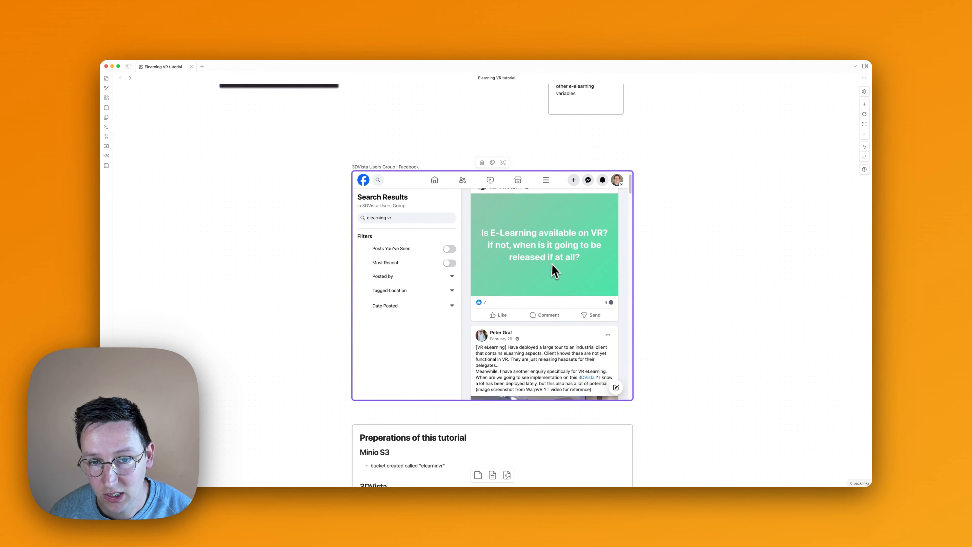
pyautogui.scroll(-4, 551, 270)
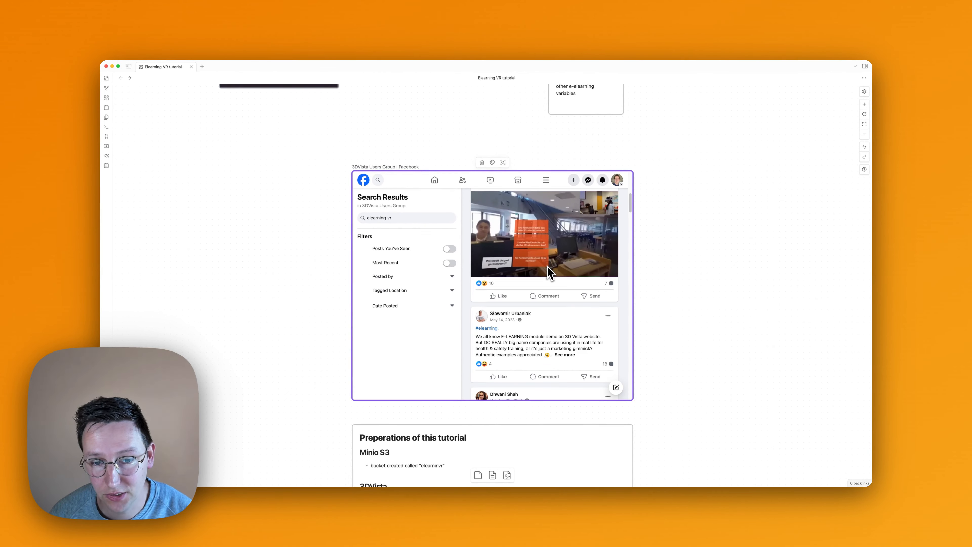
pyautogui.scroll(-5, 548, 267)
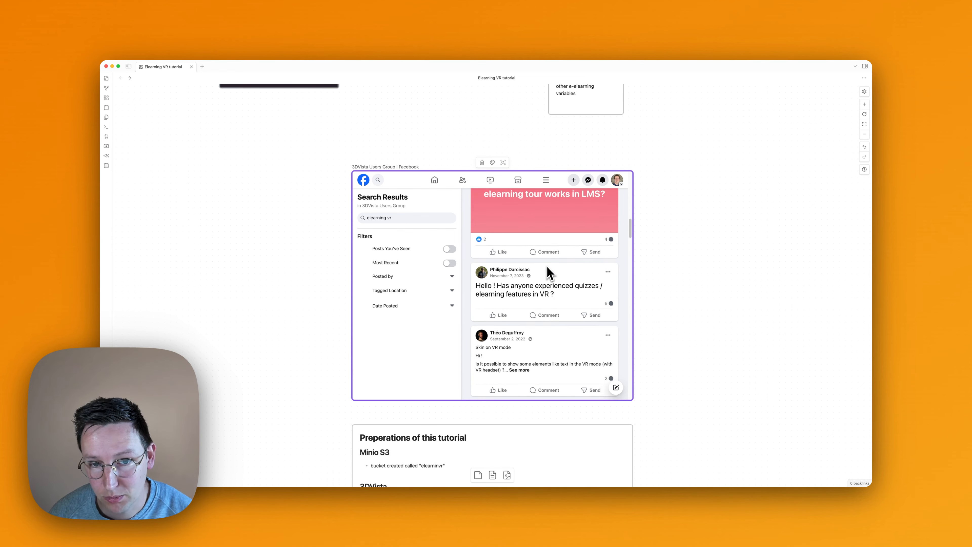
pyautogui.scroll(-3, 549, 281)
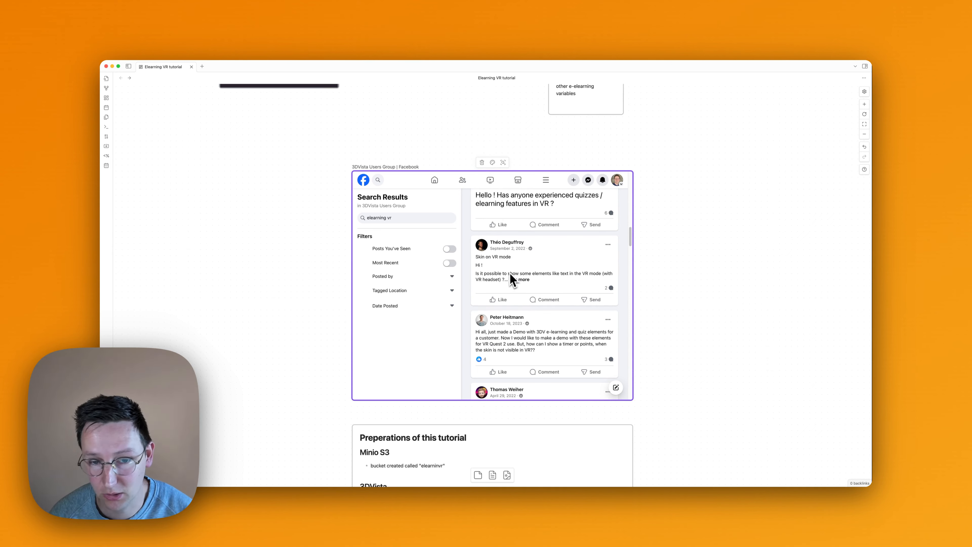
pyautogui.scroll(-3, 548, 305)
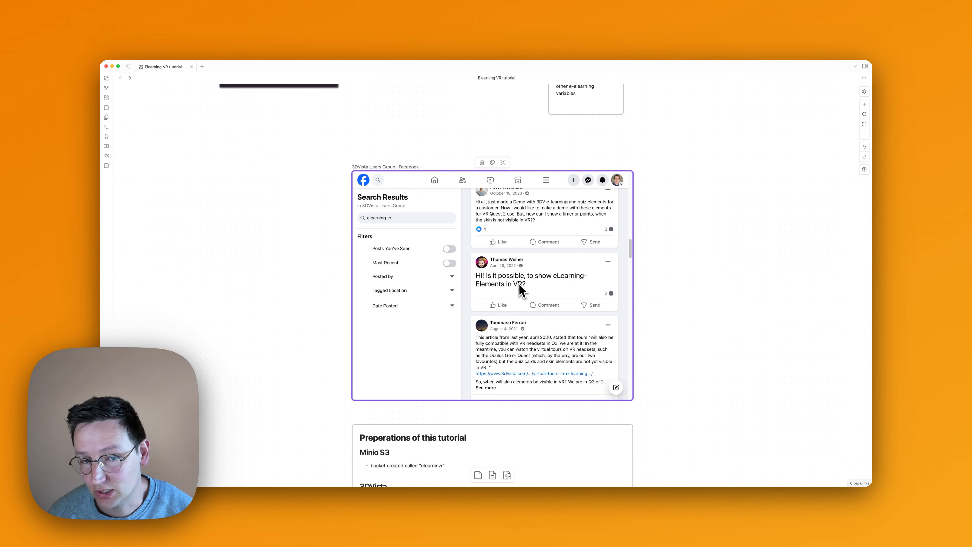
pyautogui.scroll(-10, 519, 286)
pyautogui.click(688, 289)
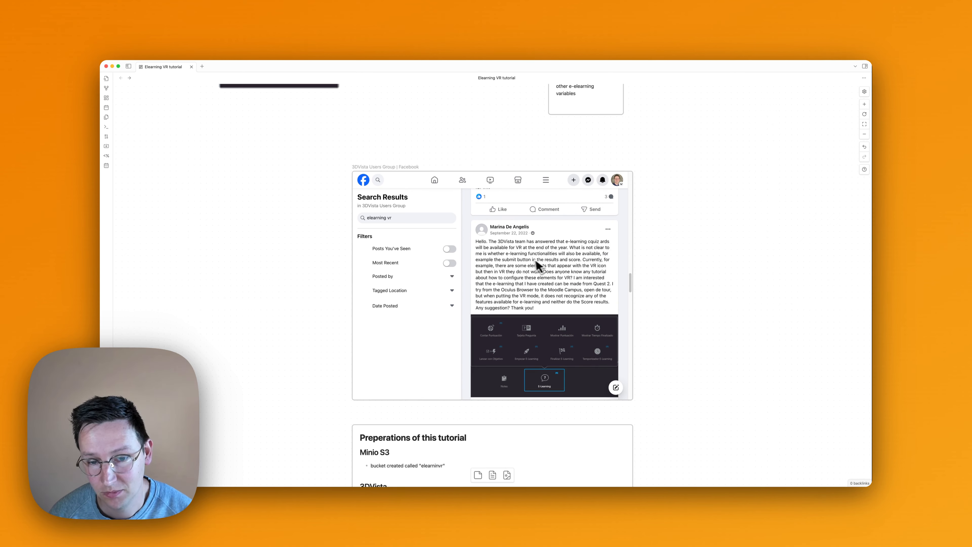
# - Read the "Preperations of this tutorial" card below the Facebook card, covering Minio S3, 3DVista, Terminal and Selfhosted n8n
pyautogui.hscroll(4, 536, 259)
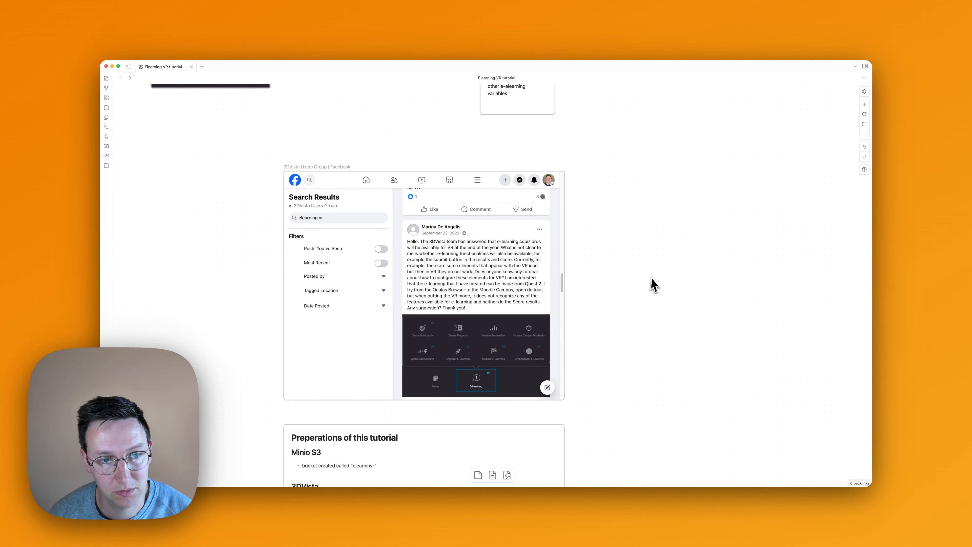
pyautogui.keyDown('ctrl'); pyautogui.scroll(-5, 652, 285); pyautogui.keyUp('ctrl')
pyautogui.scroll(-4, 638, 280)
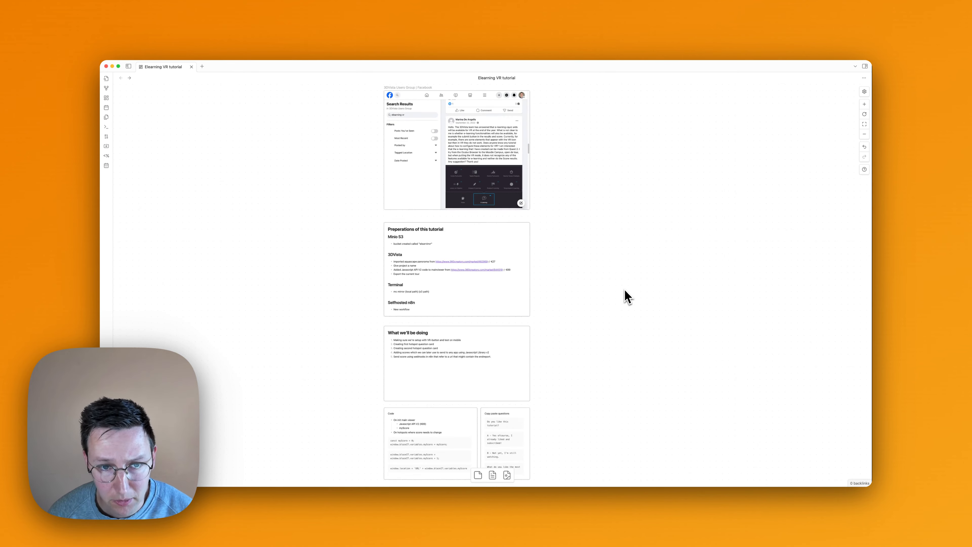
pyautogui.keyDown('ctrl'); pyautogui.scroll(5, 473, 247); pyautogui.keyUp('ctrl')
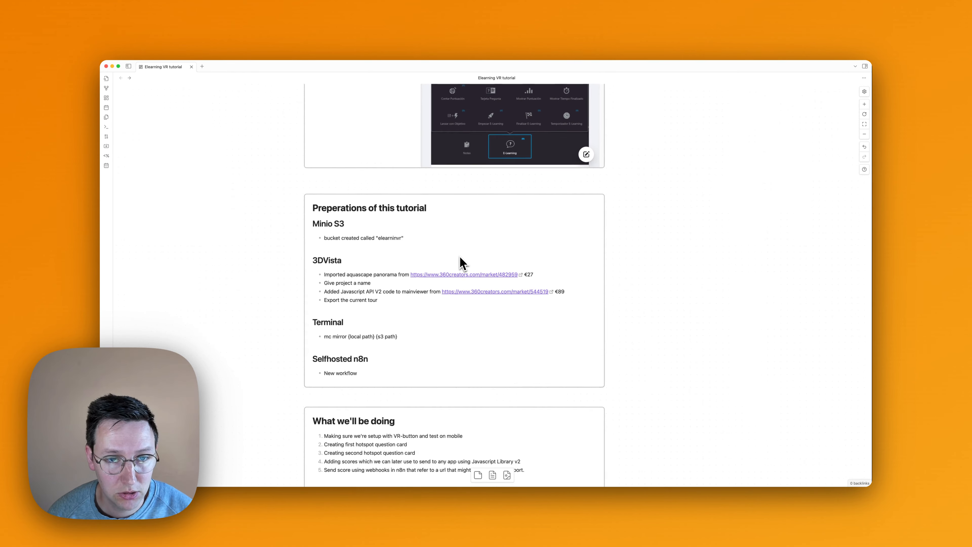
pyautogui.keyDown('ctrl'); pyautogui.scroll(3, 460, 256); pyautogui.keyUp('ctrl')
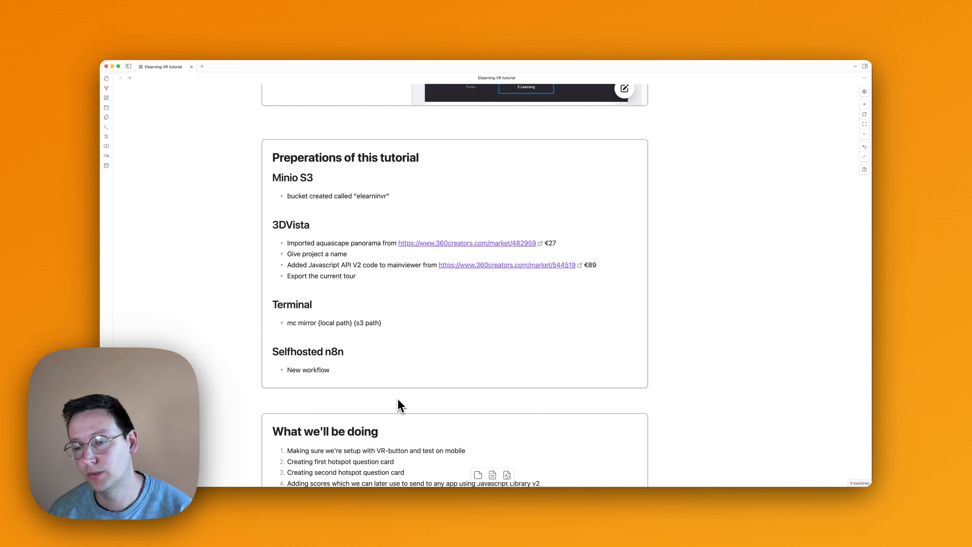
# - Switch to 3DVista Virtual Tour, preview the current tour in the browser and rotate its panorama
pyautogui.moveTo(415, 482)
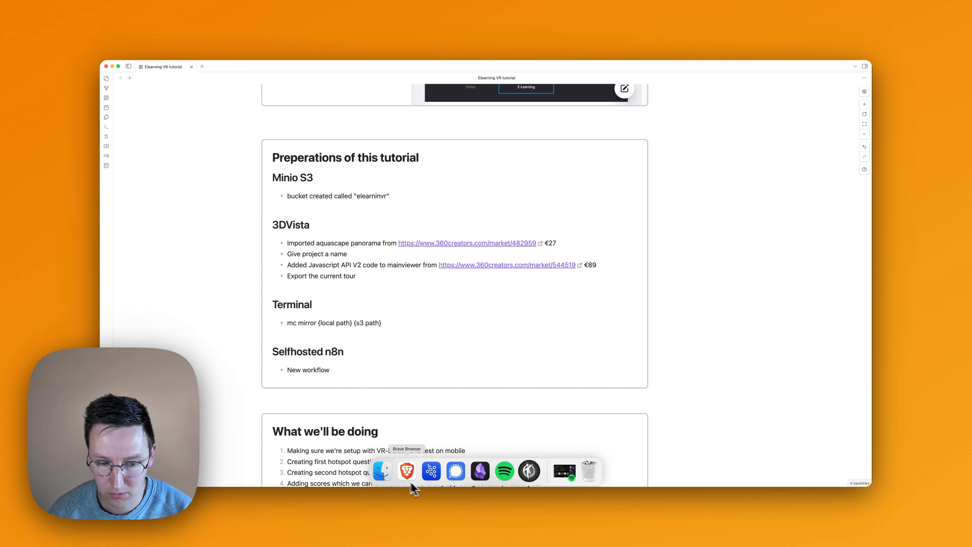
pyautogui.click(529, 471)
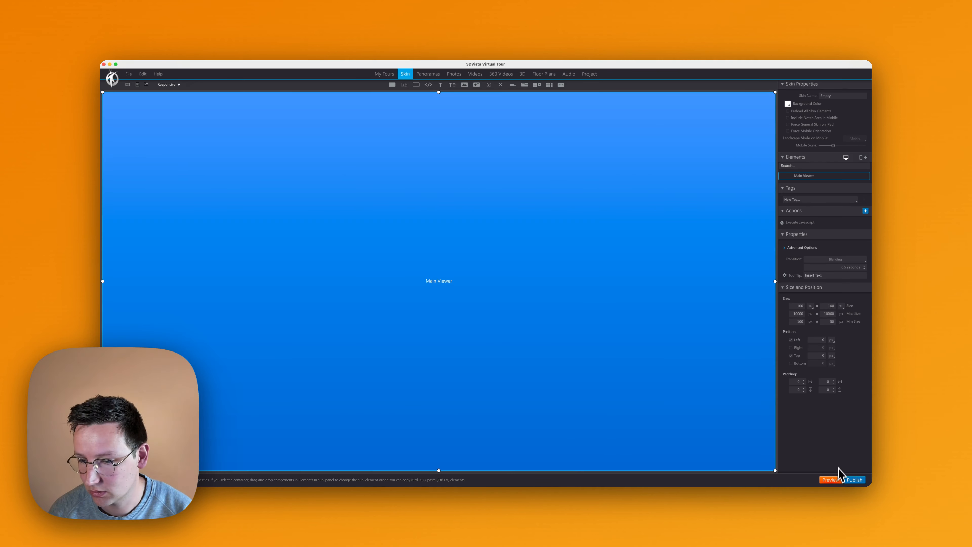
pyautogui.click(834, 480)
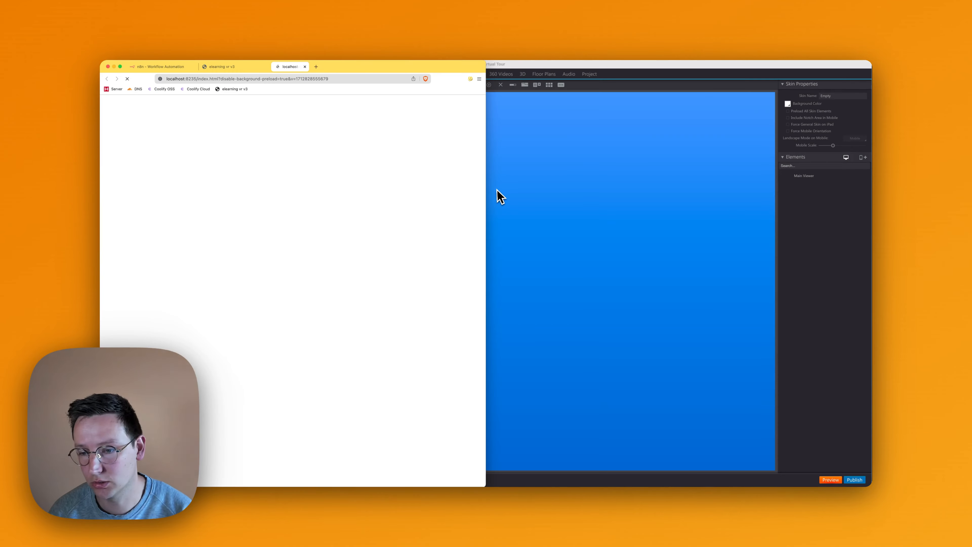
pyautogui.moveTo(387, 162); pyautogui.dragTo(343, 161)
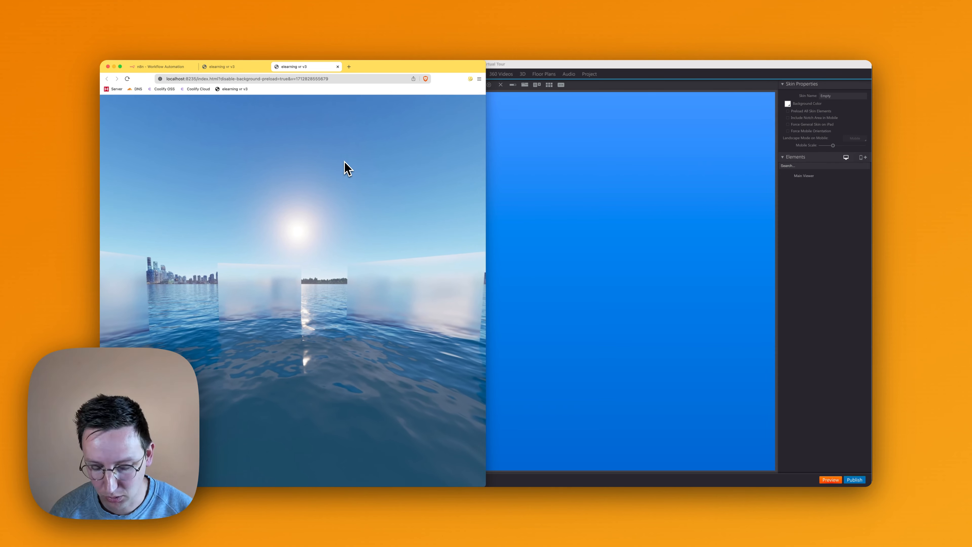
# - Check the preview's JavaScript console after reloading the page, and close the developer tools
pyautogui.press('super+alt+j')
pyautogui.press('super+r')
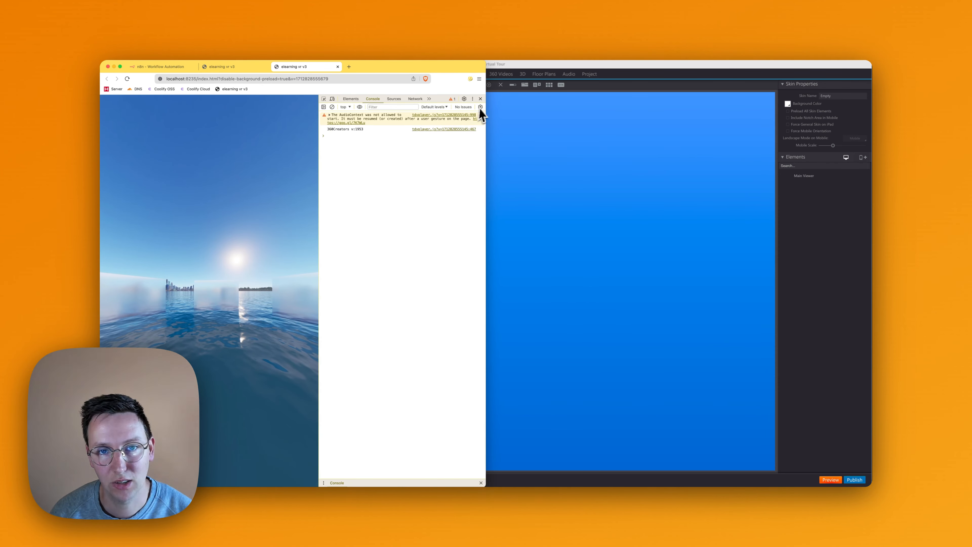
pyautogui.click(480, 98)
# - Look around the local preview's panorama and reload the hosted copy at s3.selfhostcreators.com/elearnvr/index.html
pyautogui.moveTo(428, 199); pyautogui.dragTo(391, 190)
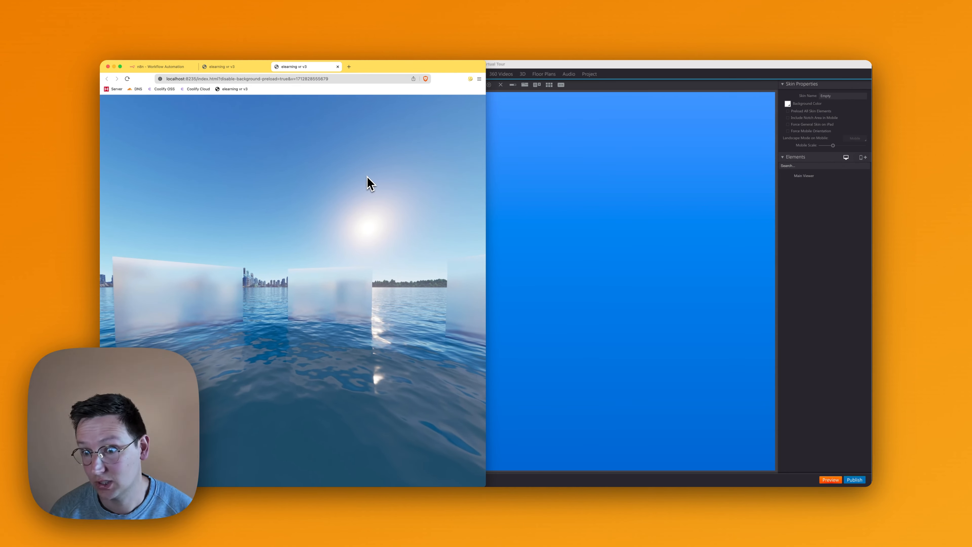
pyautogui.moveTo(325, 202); pyautogui.dragTo(382, 203)
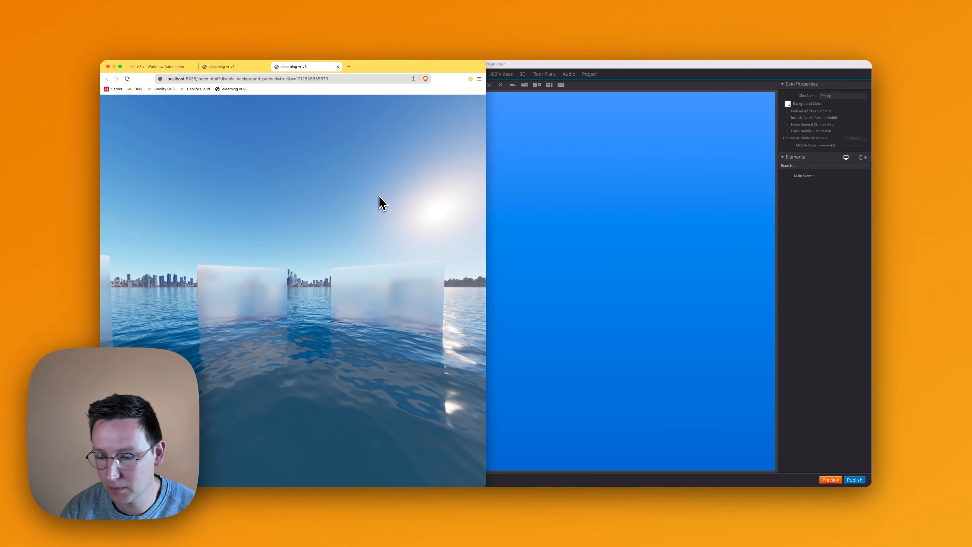
pyautogui.moveTo(377, 196); pyautogui.dragTo(256, 200)
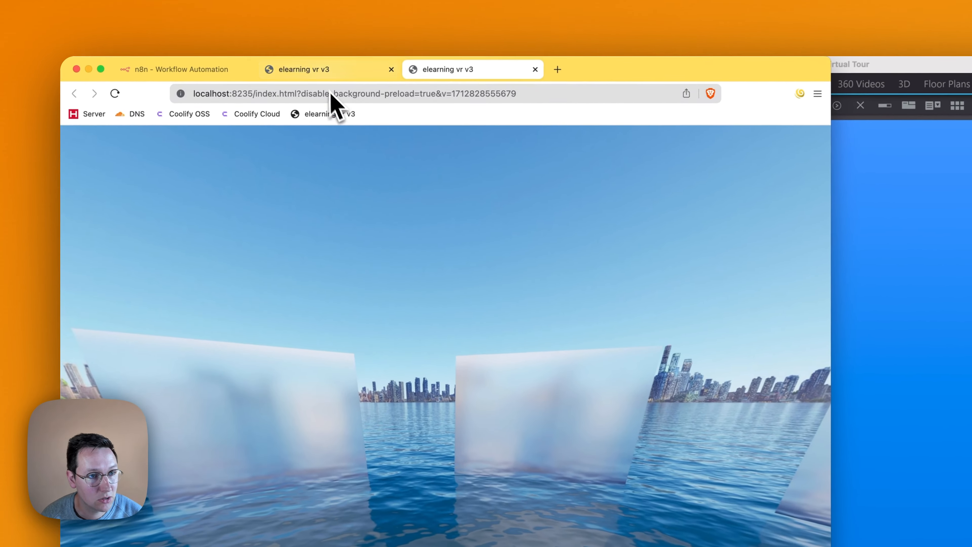
pyautogui.click(235, 66)
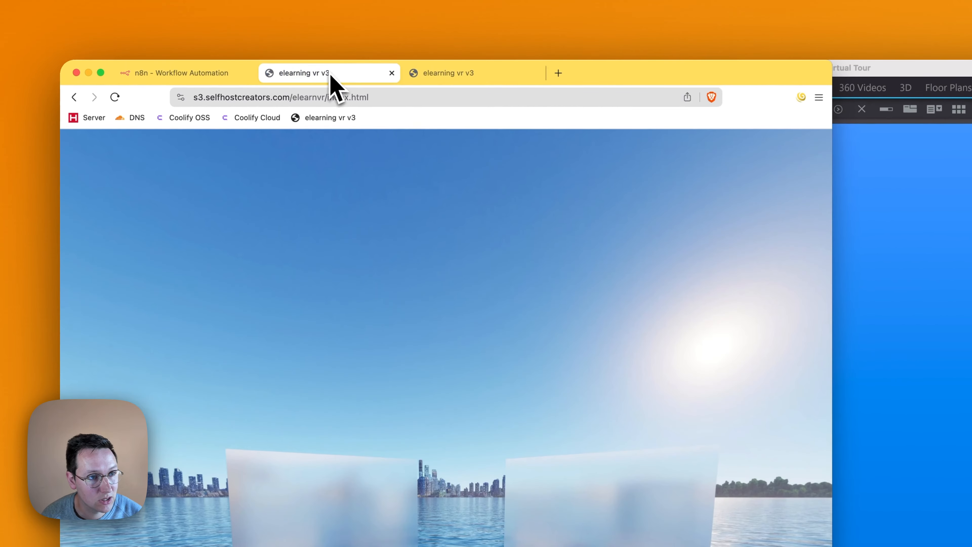
pyautogui.press('super+r')
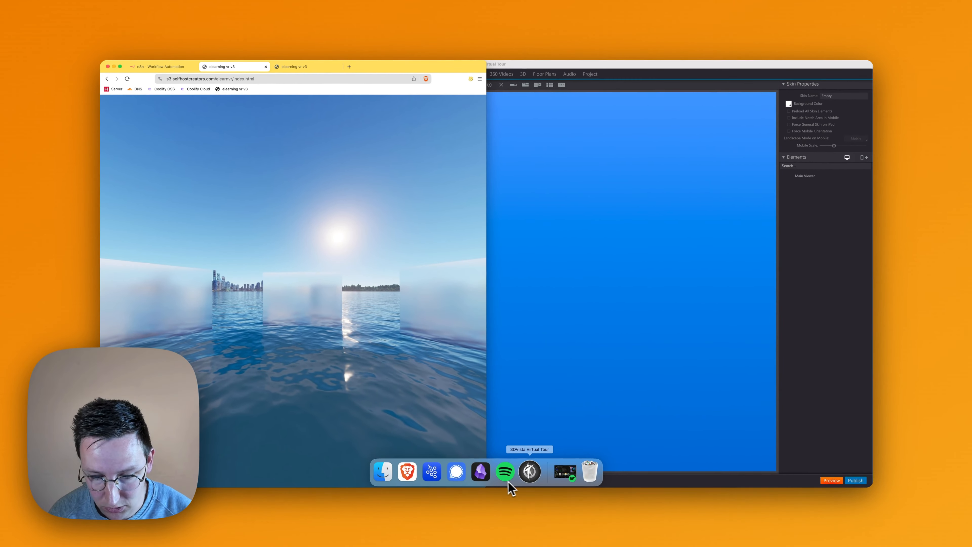
# - Open Terminal and enter the command "mc mirror /Volumes/company/360exports/elearningvr s3/elearnvr --overwrite --watch"
pyautogui.press('super+space')
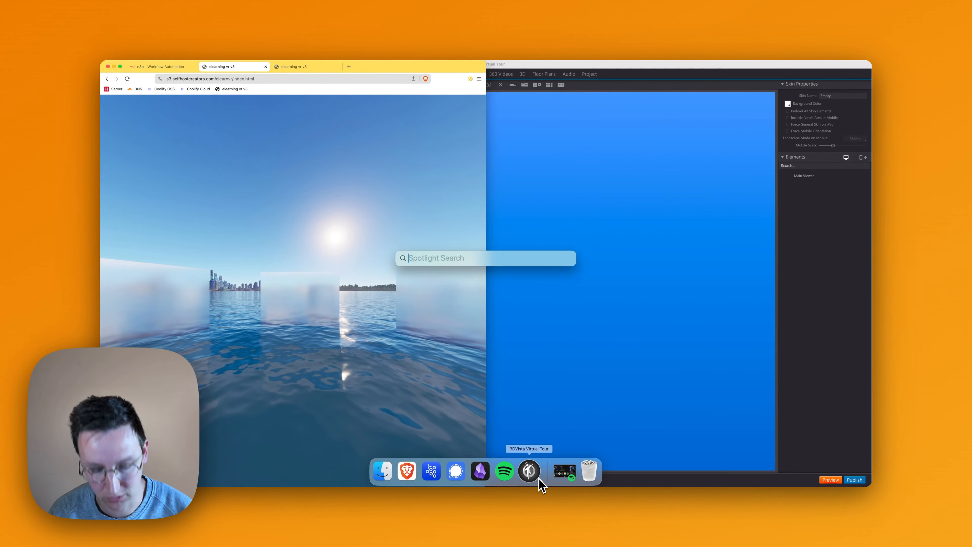
pyautogui.write('terminal')
pyautogui.press('Return')
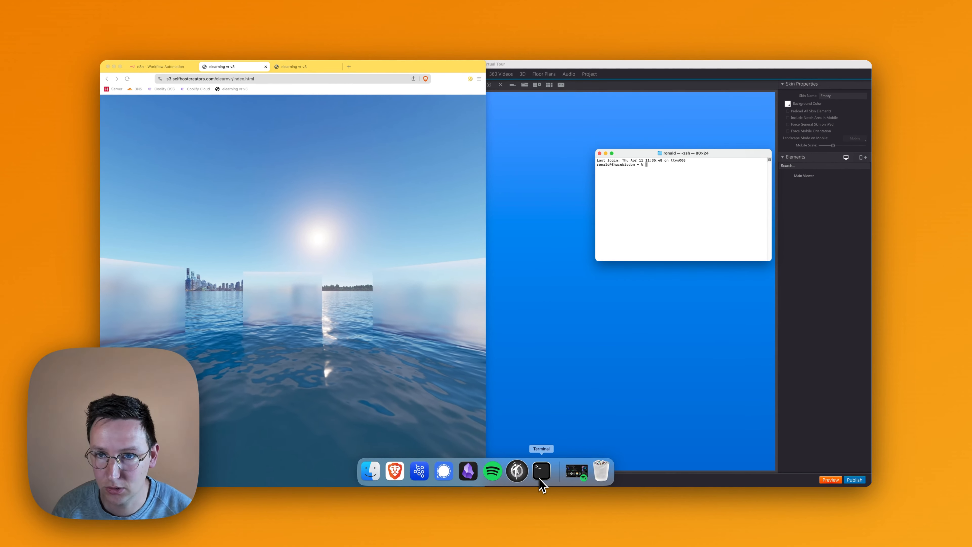
pyautogui.write('mc mirror /Volumes/company/360exports/elearningvr s3/elearnvr --overwrite --watch')
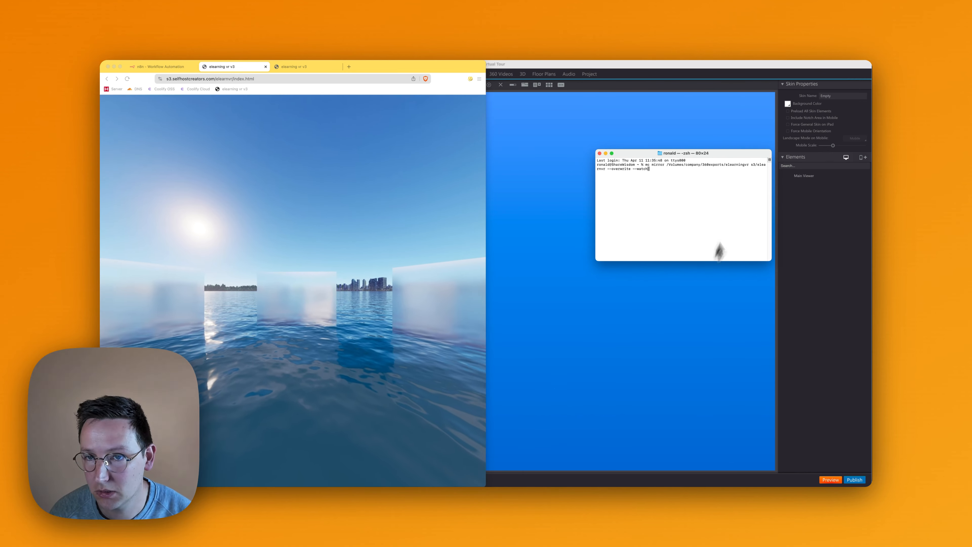
# - Review the mirror command's local export path, elearnvr bucket target and --overwrite --watch options, and run it
pyautogui.moveTo(667, 165); pyautogui.dragTo(688, 166)
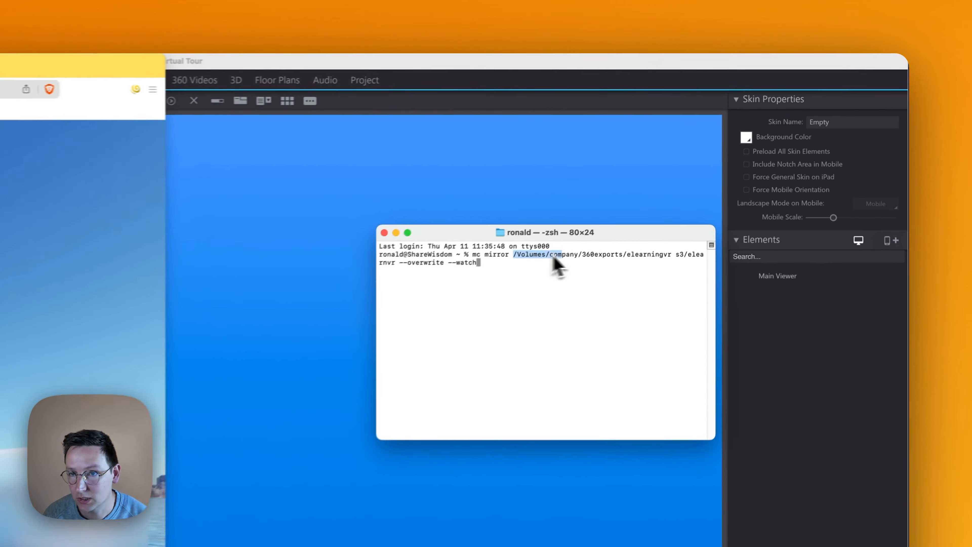
pyautogui.moveTo(553, 256); pyautogui.dragTo(673, 261)
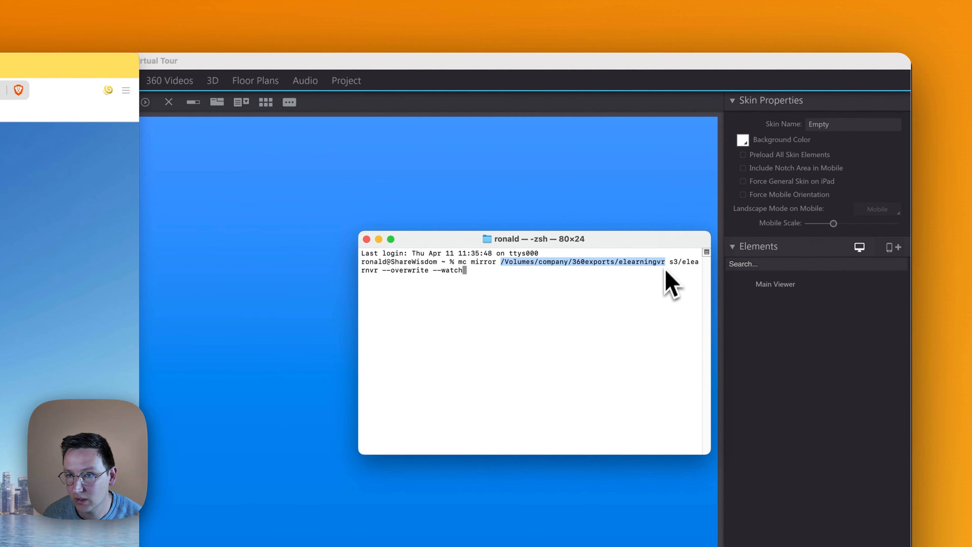
pyautogui.doubleClick(659, 263)
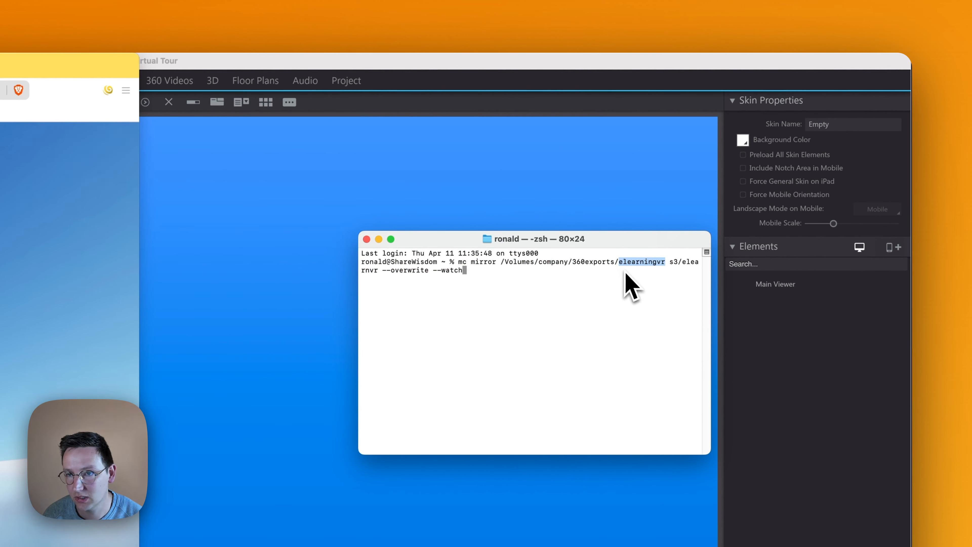
pyautogui.moveTo(669, 263); pyautogui.dragTo(386, 282)
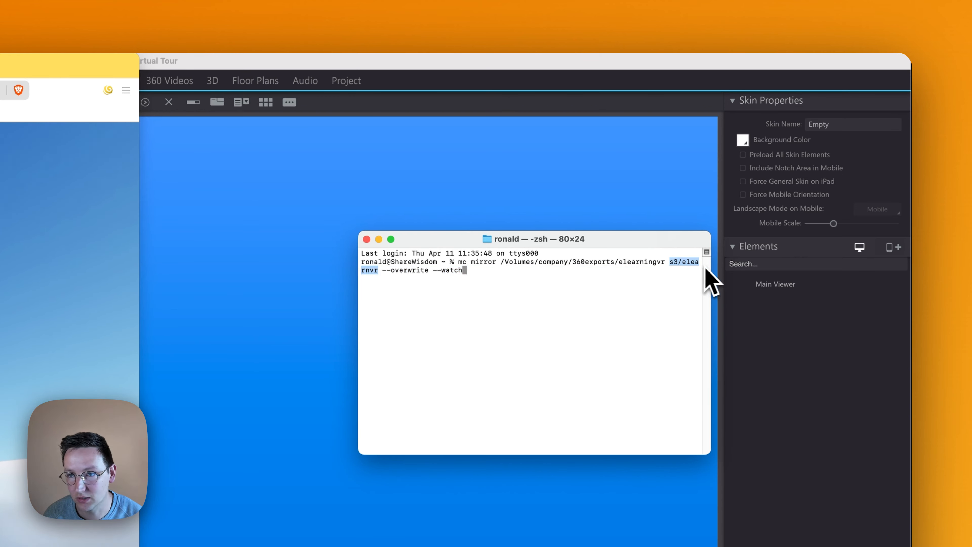
pyautogui.doubleClick(693, 262)
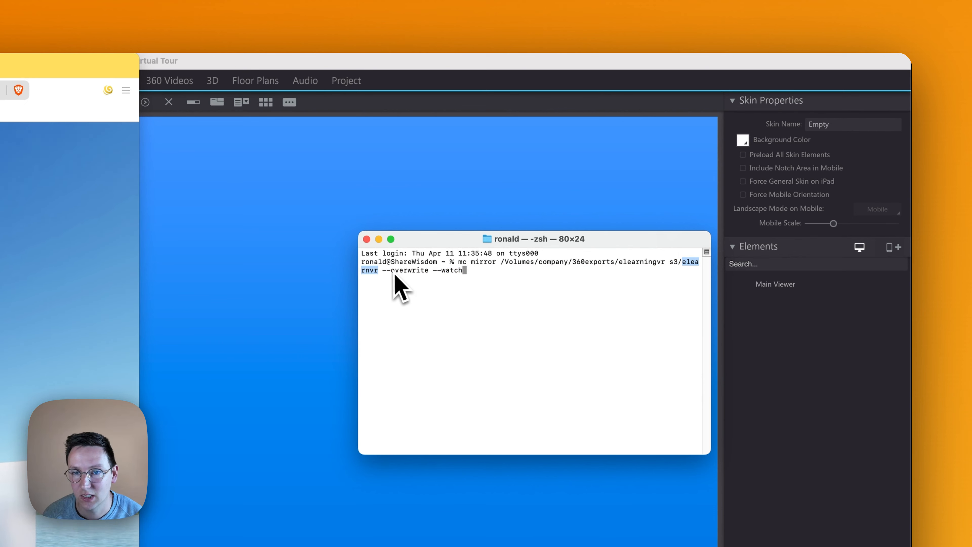
pyautogui.moveTo(383, 271); pyautogui.dragTo(450, 271)
pyautogui.click(557, 289)
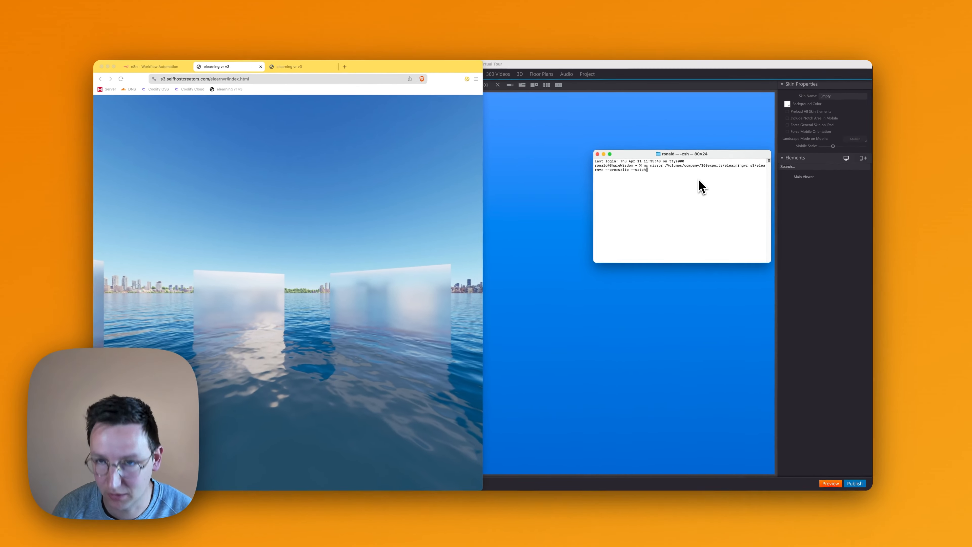
pyautogui.press('Return')
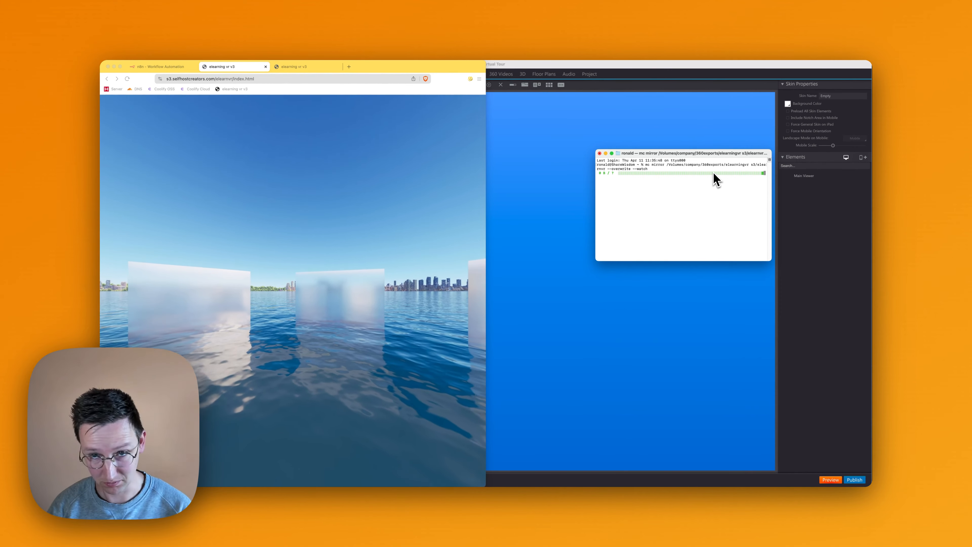
# - Return to the hosted tour in the browser and look around its panorama
pyautogui.click(343, 299)
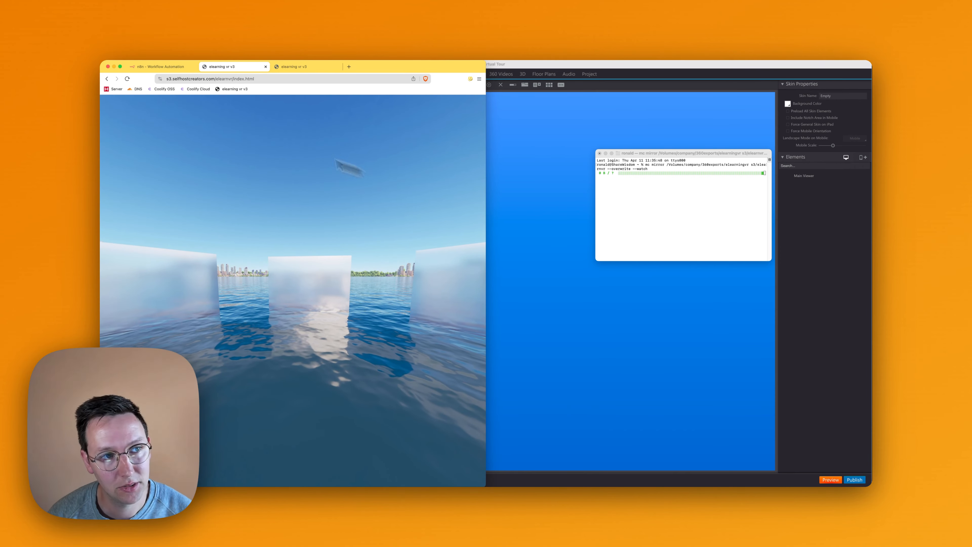
pyautogui.click(198, 80)
pyautogui.moveTo(281, 195); pyautogui.dragTo(335, 188)
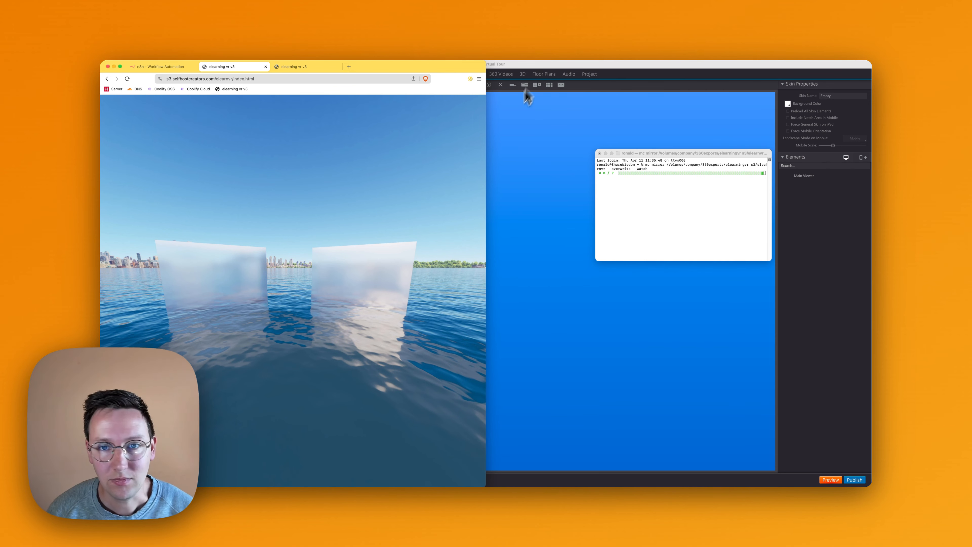
# - Switch back to 3DVista and open the aquascape panorama for hotspot editing
pyautogui.click(508, 80)
pyautogui.click(428, 74)
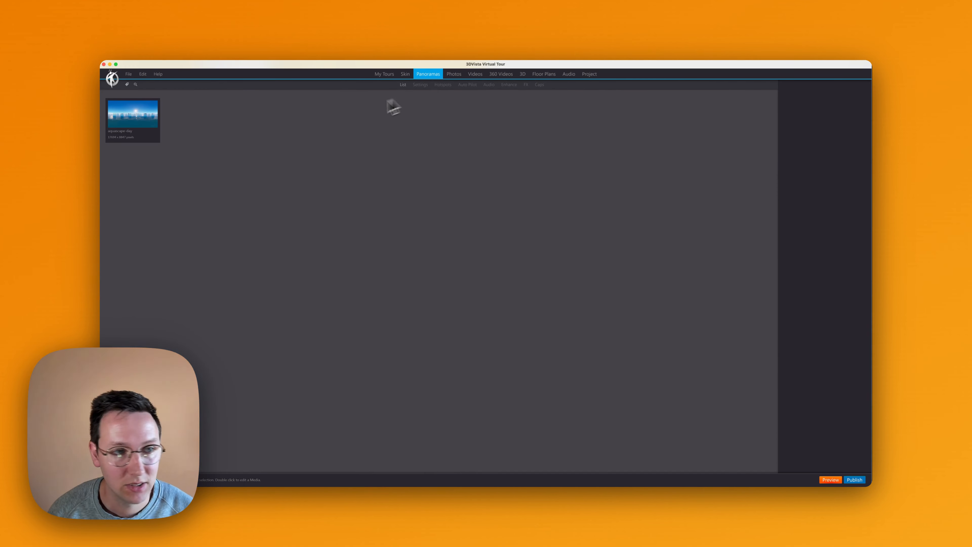
pyautogui.doubleClick(130, 132)
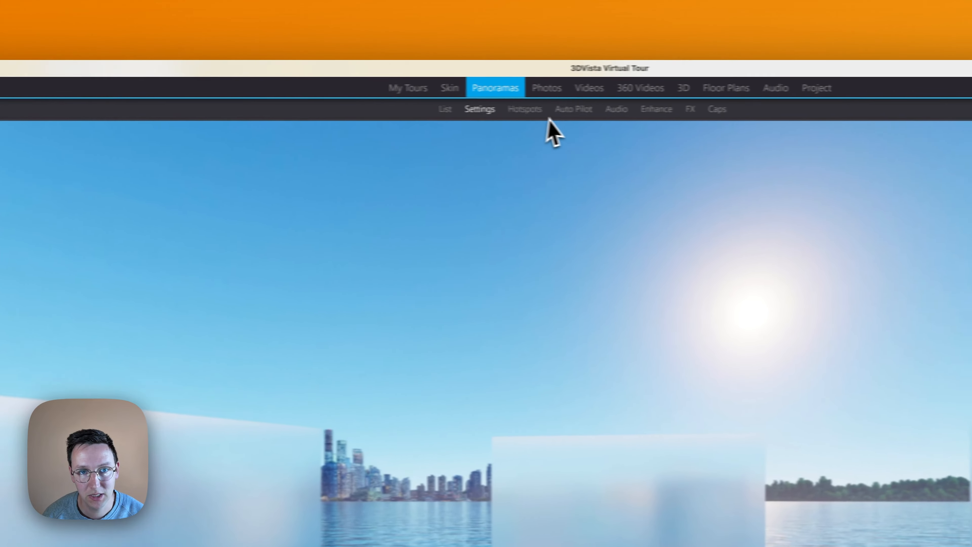
pyautogui.click(530, 109)
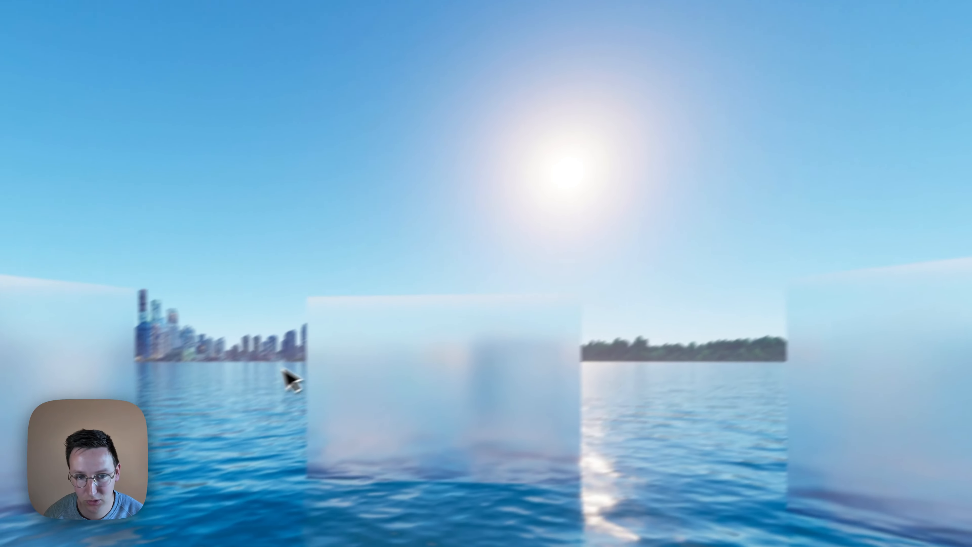
# - Add a text hotspot near the middle glass panel and set its white background's opacity to 0.92
pyautogui.doubleClick(379, 347)
pyautogui.moveTo(424, 389); pyautogui.dragTo(466, 395)
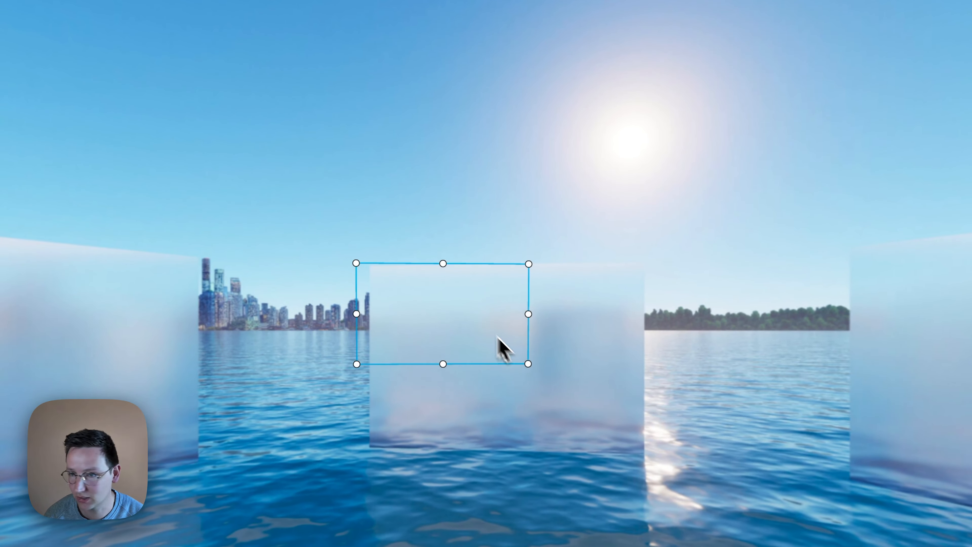
pyautogui.moveTo(497, 336); pyautogui.dragTo(540, 262)
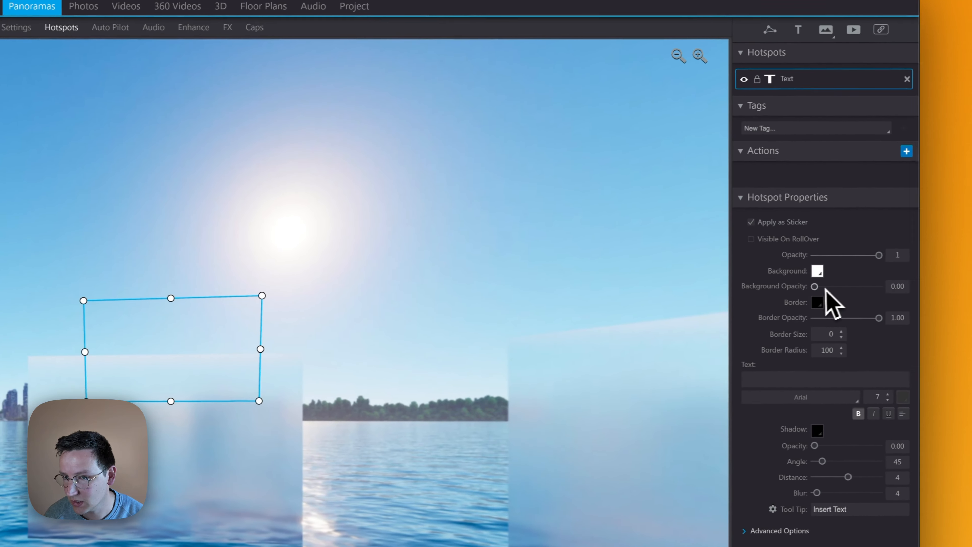
pyautogui.moveTo(813, 287); pyautogui.dragTo(864, 295)
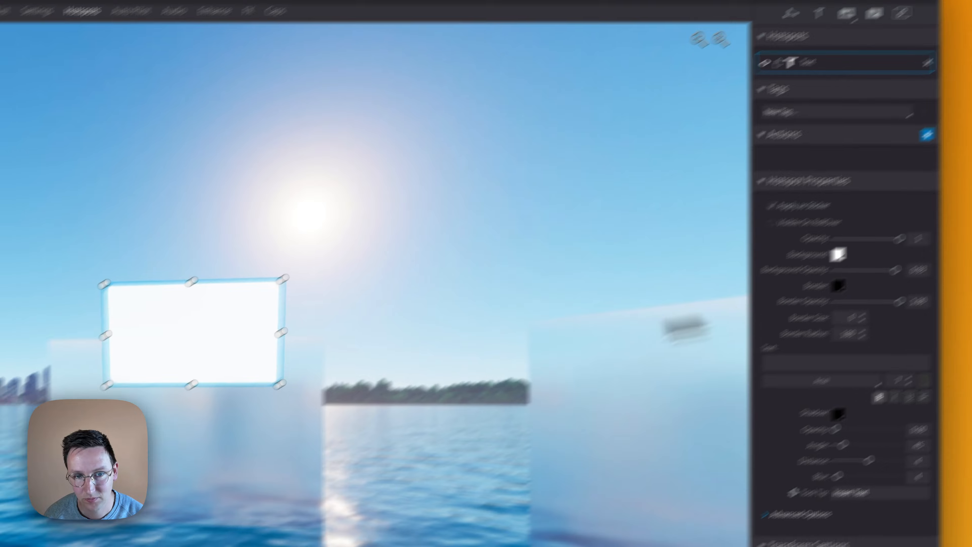
# - Move and resize the white text hotspot to fit over the middle glass panel
pyautogui.moveTo(192, 349); pyautogui.dragTo(178, 445)
pyautogui.moveTo(427, 383); pyautogui.dragTo(469, 408)
pyautogui.moveTo(336, 337); pyautogui.dragTo(335, 334)
pyautogui.moveTo(364, 125); pyautogui.dragTo(360, 97)
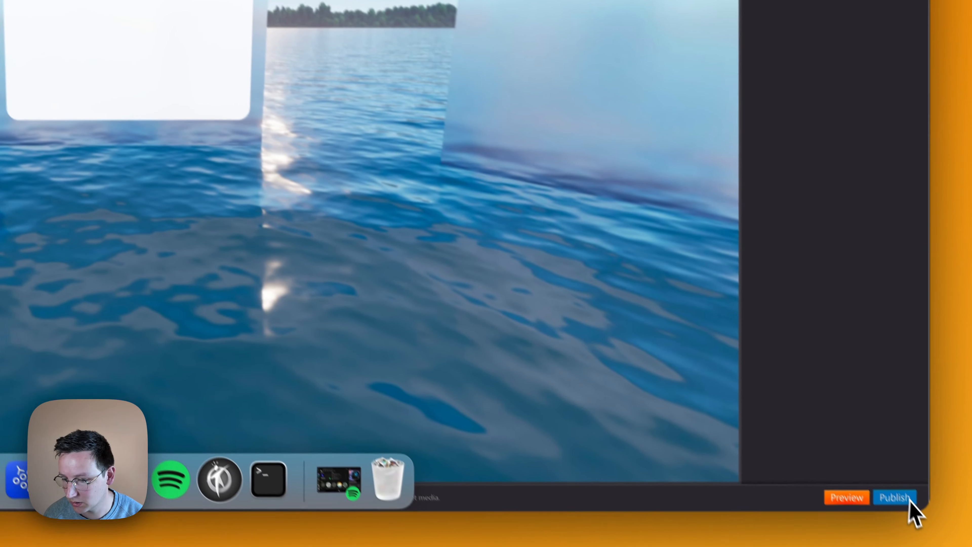
# - Publish the tour as Web / Mobile to /Volumes/company/360exports/elearningvr and bring Terminal forward to monitor the mirror upload
pyautogui.click(909, 498)
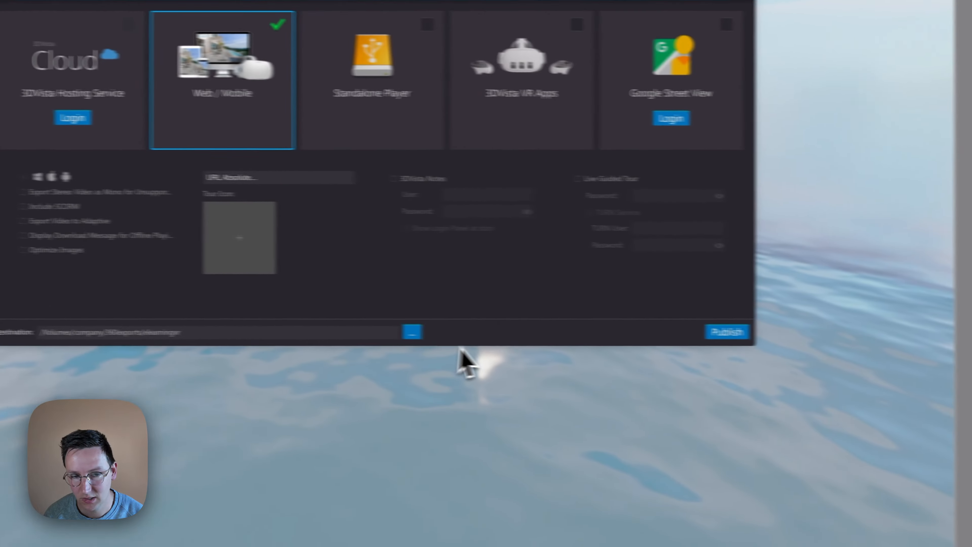
pyautogui.click(666, 331)
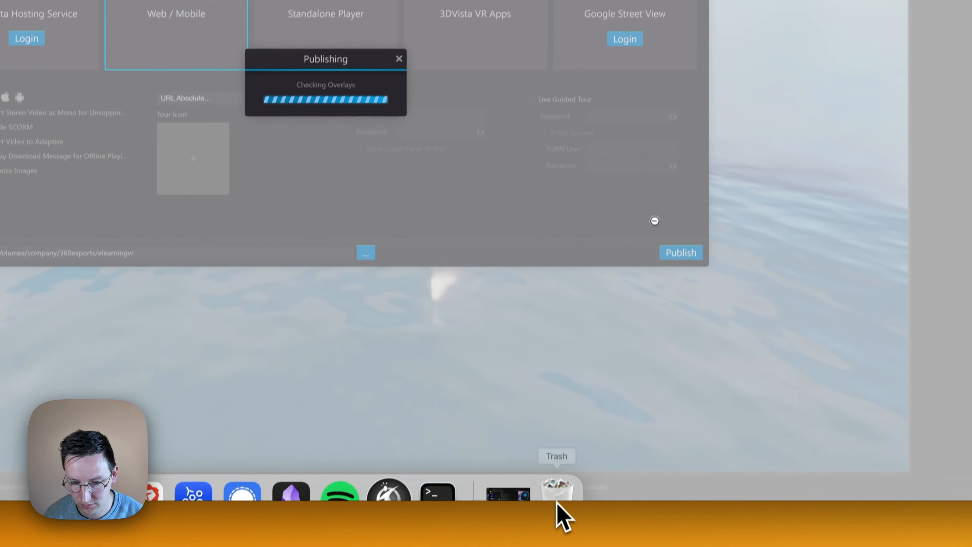
pyautogui.click(512, 456)
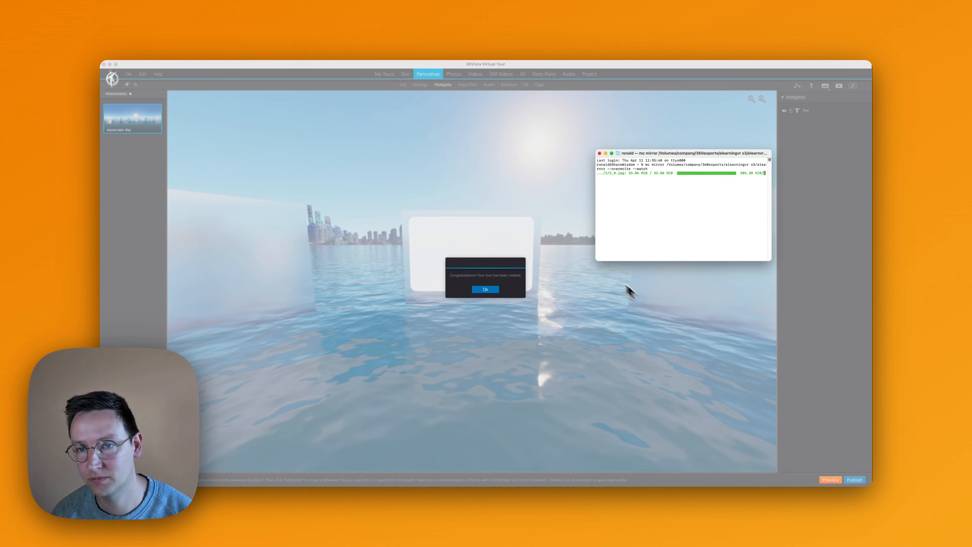
# - Switch to the browser, reload the hosted tour and examine the white card on the middle glass panel
pyautogui.hotkey('ctrl', 'Up')
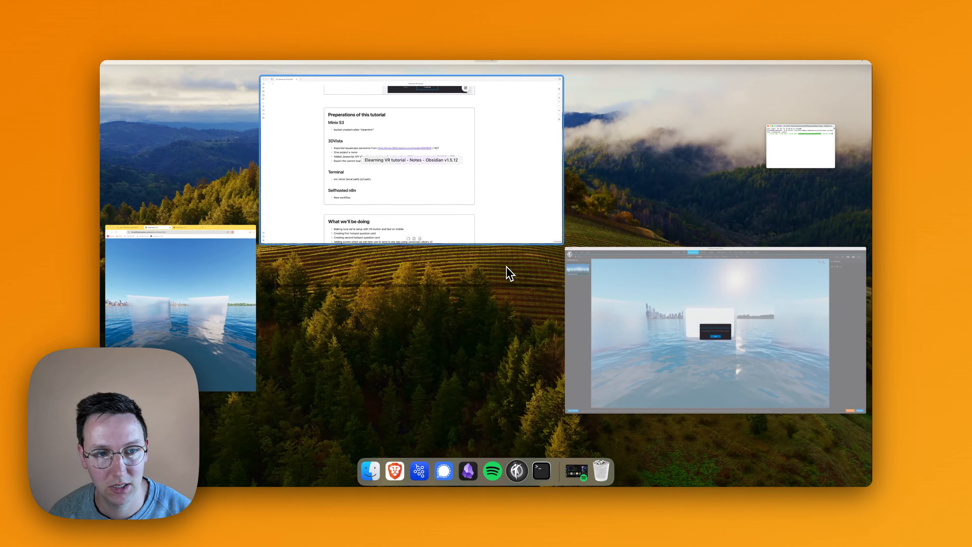
pyautogui.click(183, 300)
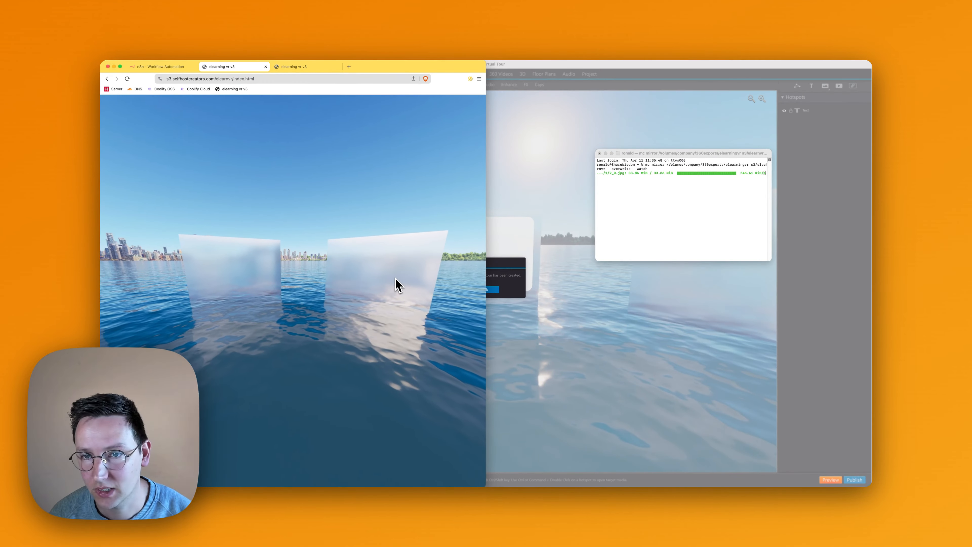
pyautogui.press('super+r')
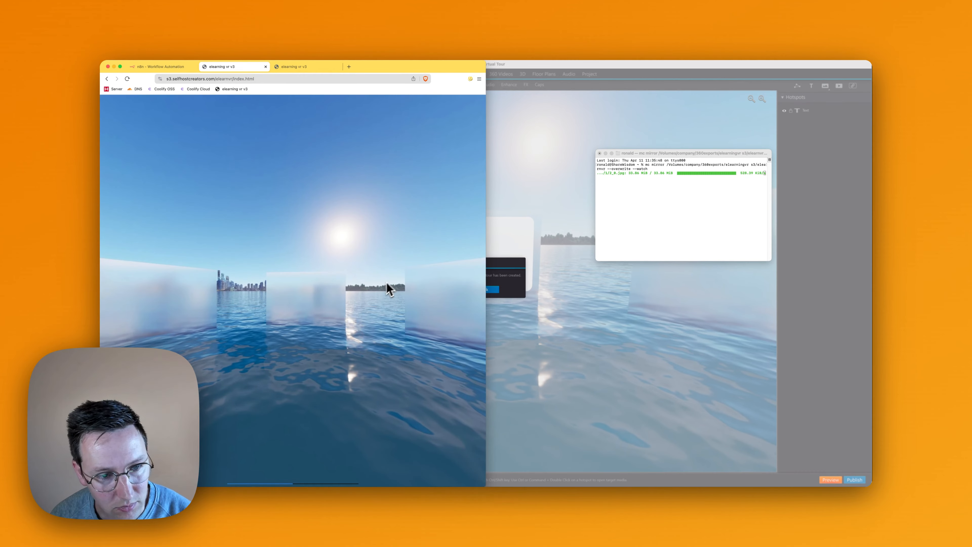
pyautogui.moveTo(320, 288); pyautogui.dragTo(353, 206)
pyautogui.scroll(5, 318, 275)
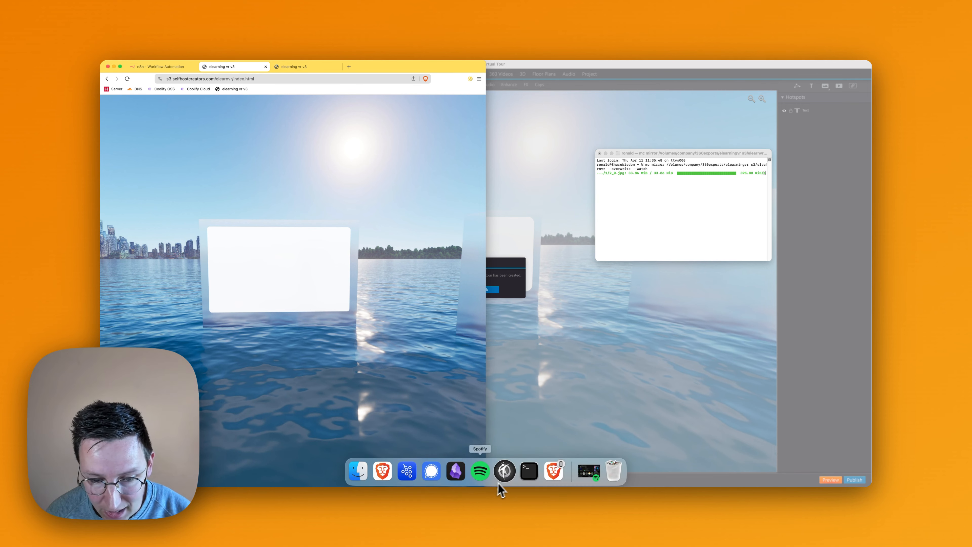
# - Switch to the Obsidian notes and read the first planned item about the VR button and mobile test
pyautogui.click(461, 478)
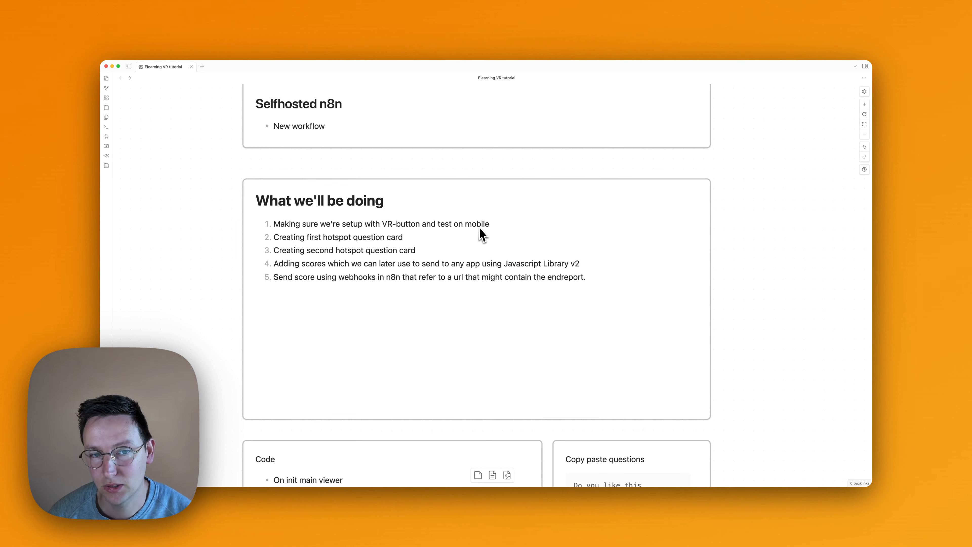
pyautogui.doubleClick(385, 227)
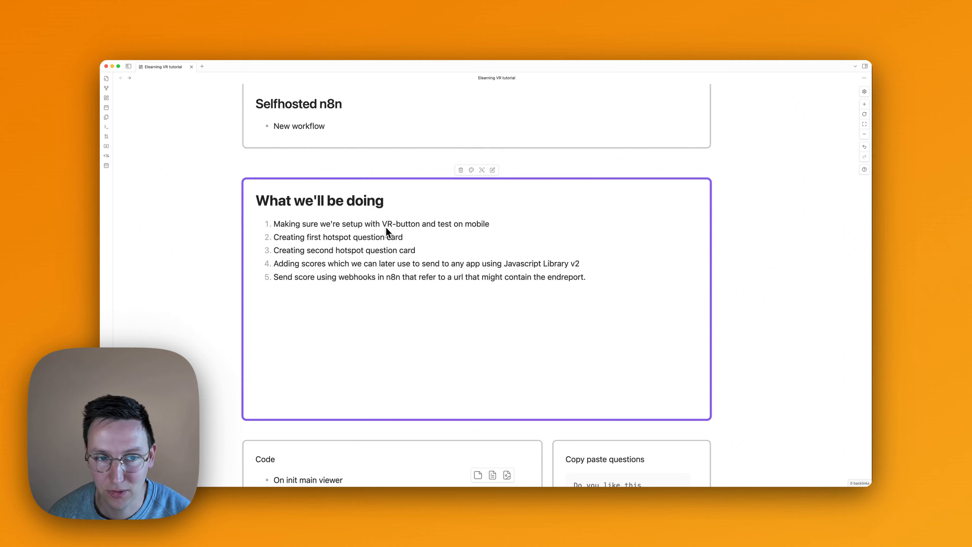
pyautogui.moveTo(407, 218); pyautogui.dragTo(418, 222)
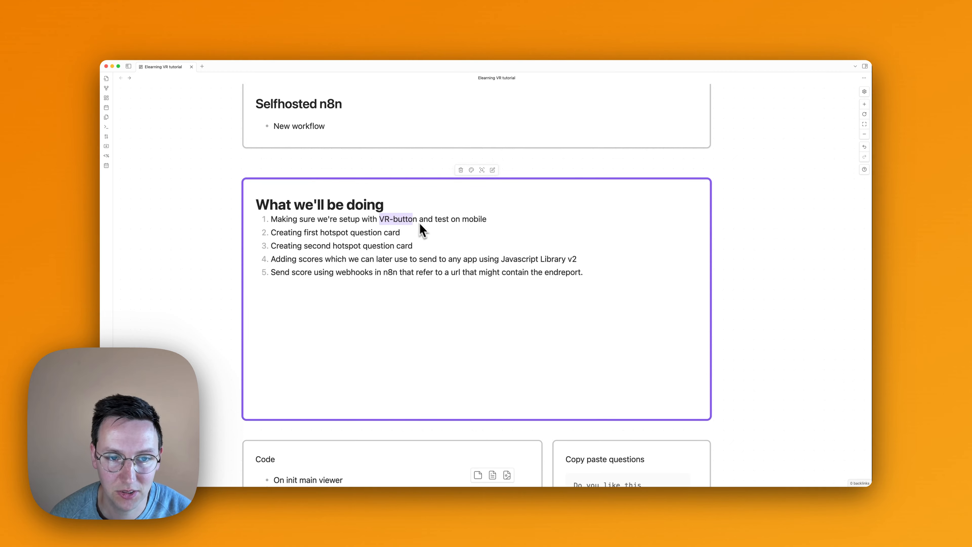
# - Switch back to 3DVista, dismiss the publish message and open the skin editor
pyautogui.hotkey('ctrl', 'Up')
pyautogui.click(597, 169)
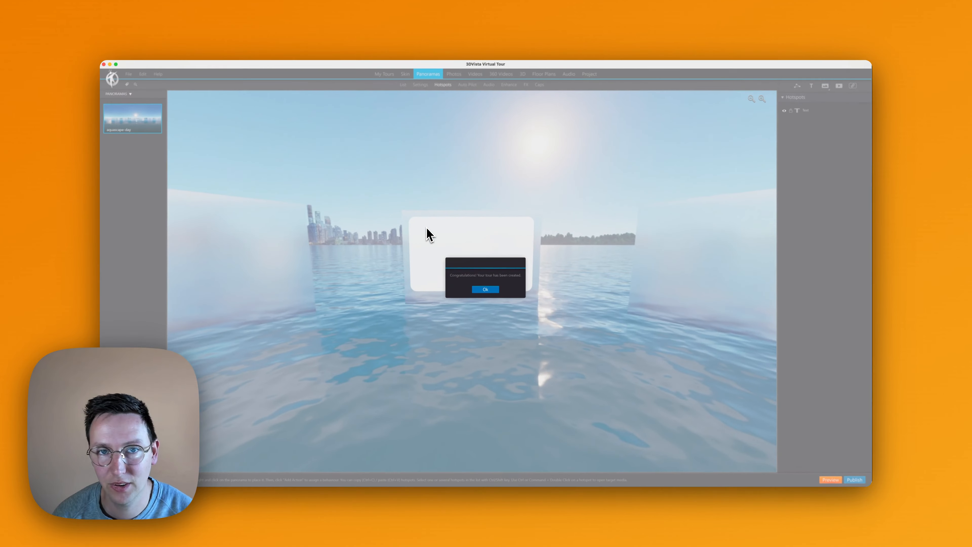
pyautogui.click(486, 289)
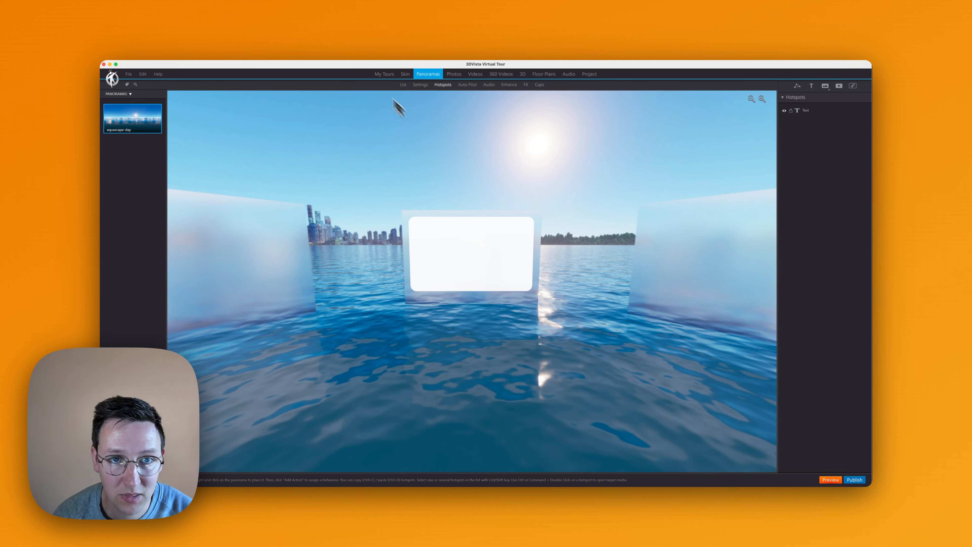
pyautogui.click(405, 74)
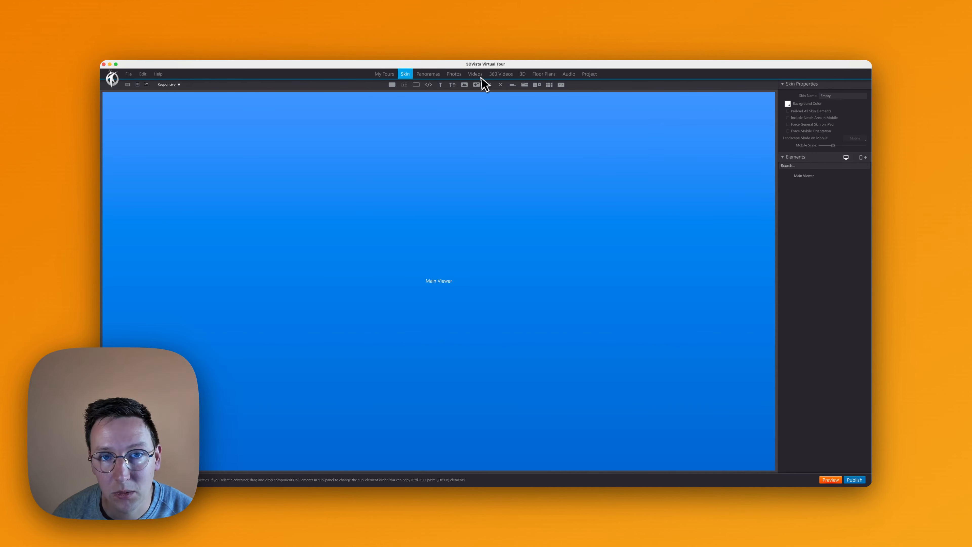
# - Add a button labelled Open VR near the bottom of the main viewer and name its element open-vr
pyautogui.click(476, 85)
pyautogui.doubleClick(421, 214)
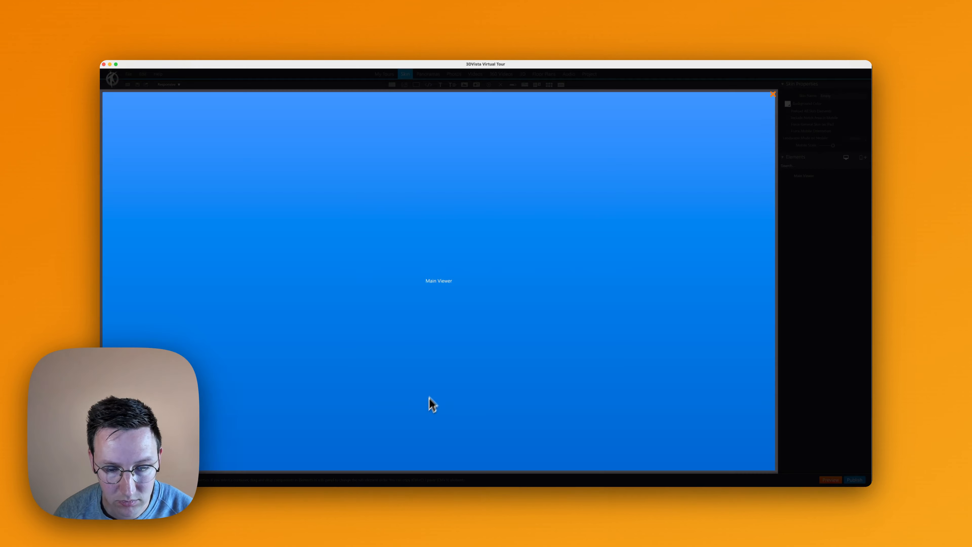
pyautogui.click(824, 268)
pyautogui.press('super+a')
pyautogui.write('Open VR')
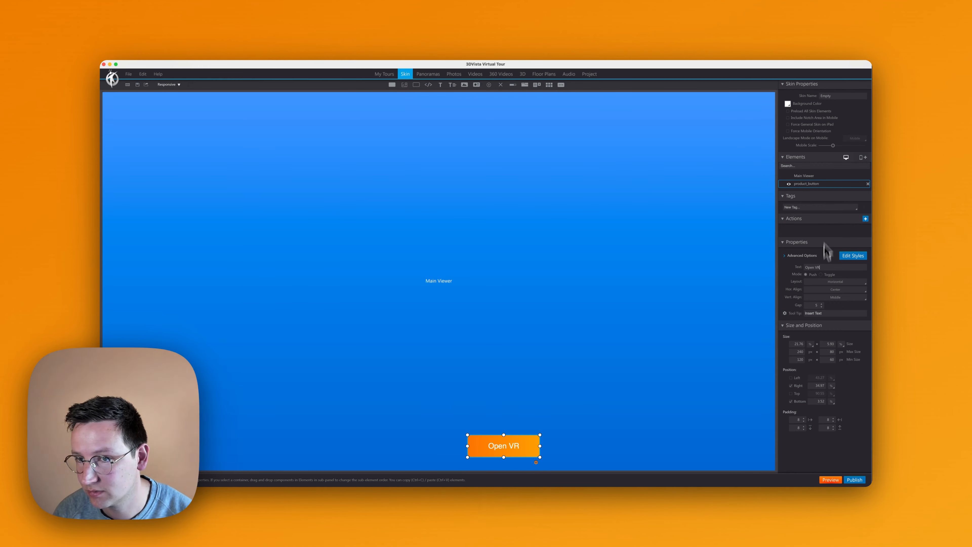
# - Give the Open VR button a Media Control action that triggers VR on click for any viewer
pyautogui.click(865, 219)
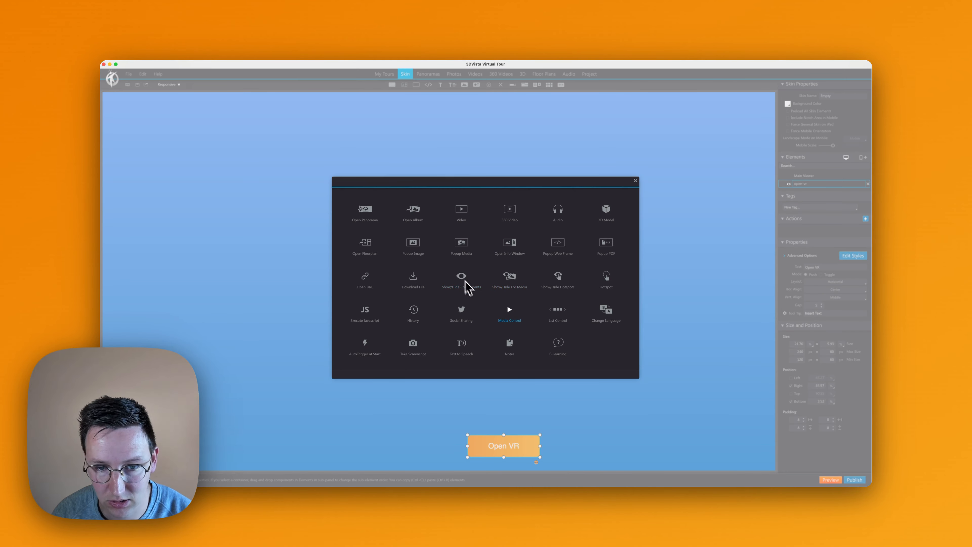
pyautogui.click(515, 312)
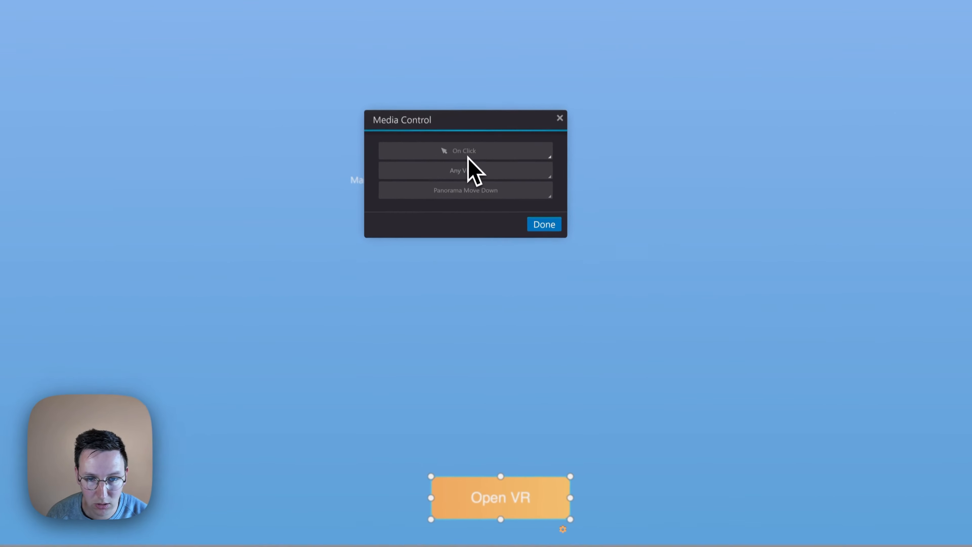
pyautogui.click(458, 183)
pyautogui.scroll(-5, 460, 245)
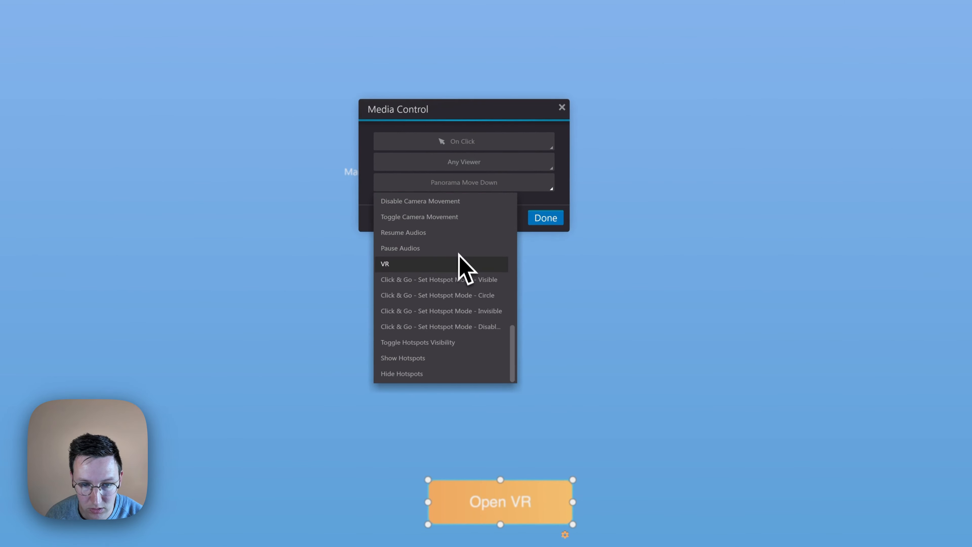
pyautogui.click(392, 266)
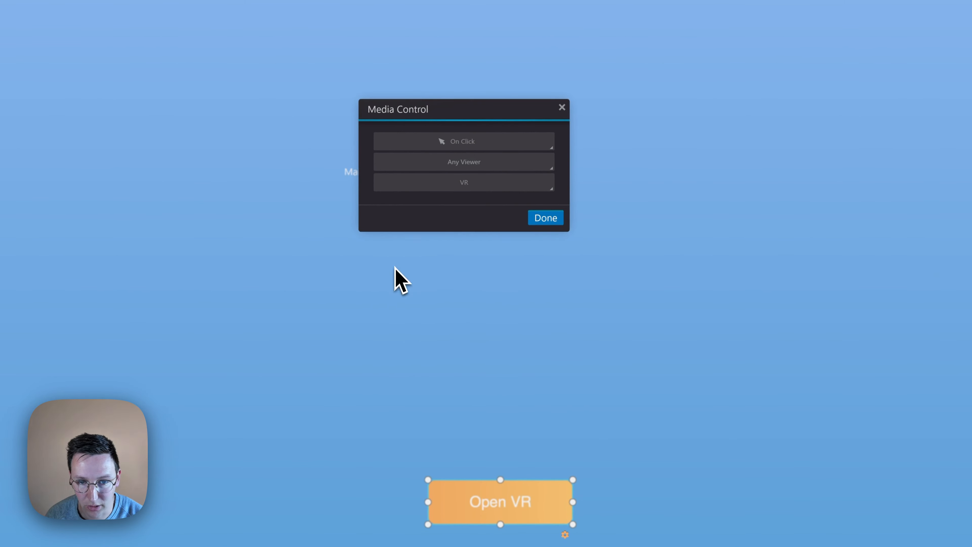
pyautogui.click(544, 222)
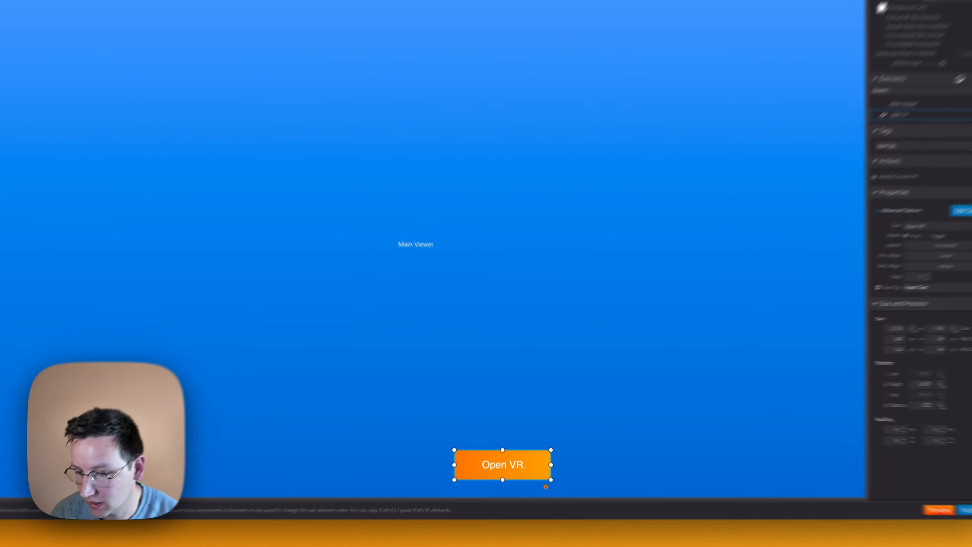
# - Publish the tour as Web / Mobile, then switch to the browser and reload the hosted tour
pyautogui.click(864, 482)
pyautogui.click(664, 364)
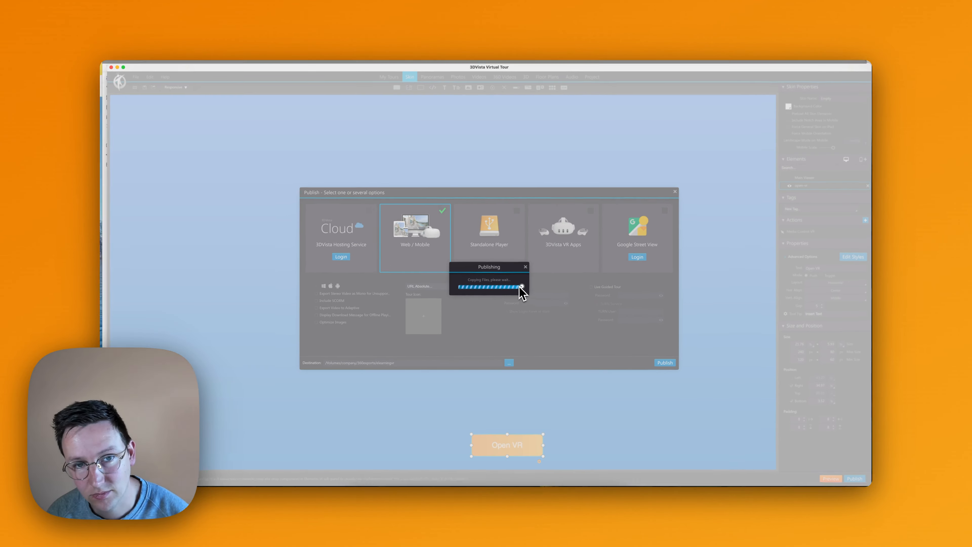
pyautogui.hotkey('ctrl', 'Up')
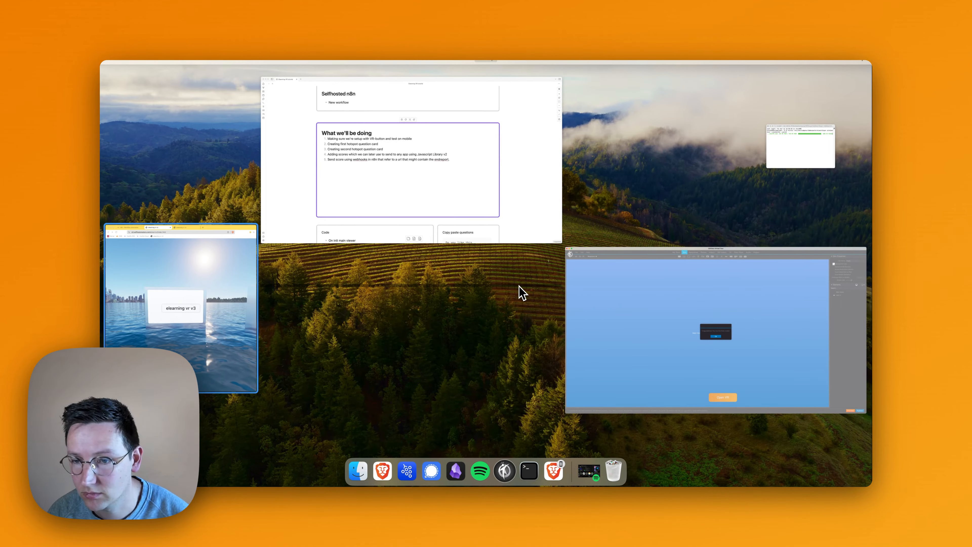
pyautogui.press('Return')
pyautogui.press('super+r')
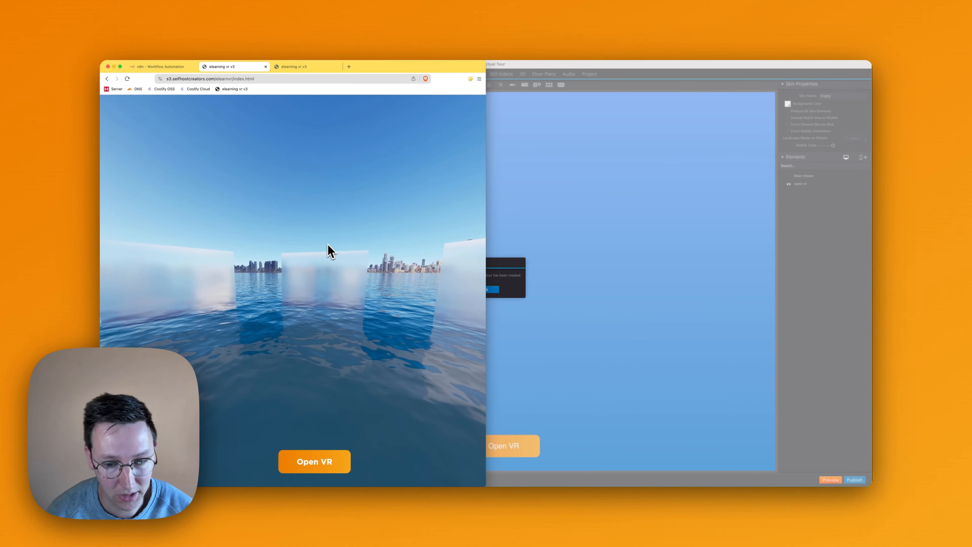
# - Switch to the Obsidian notes and review the "What we'll be doing" list, from mobile testing through scores and webhooks
pyautogui.press('super+Tab')
pyautogui.doubleClick(295, 227)
pyautogui.tripleClick(297, 229)
pyautogui.tripleClick(306, 222)
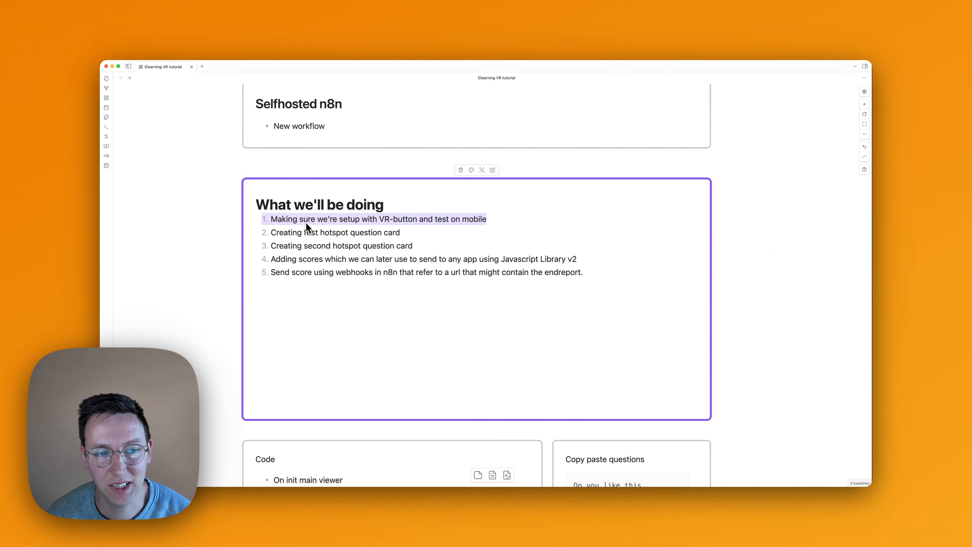
pyautogui.click(274, 220)
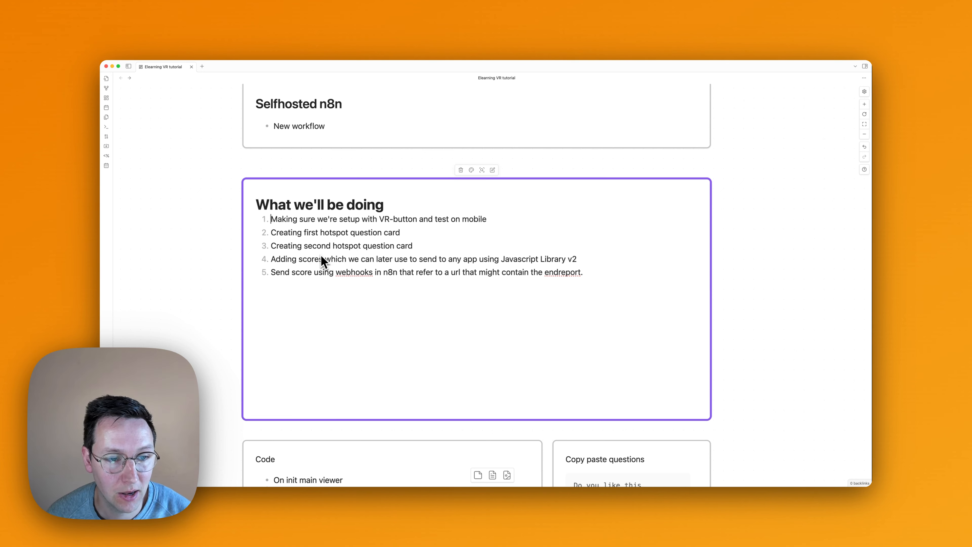
pyautogui.tripleClick(307, 261)
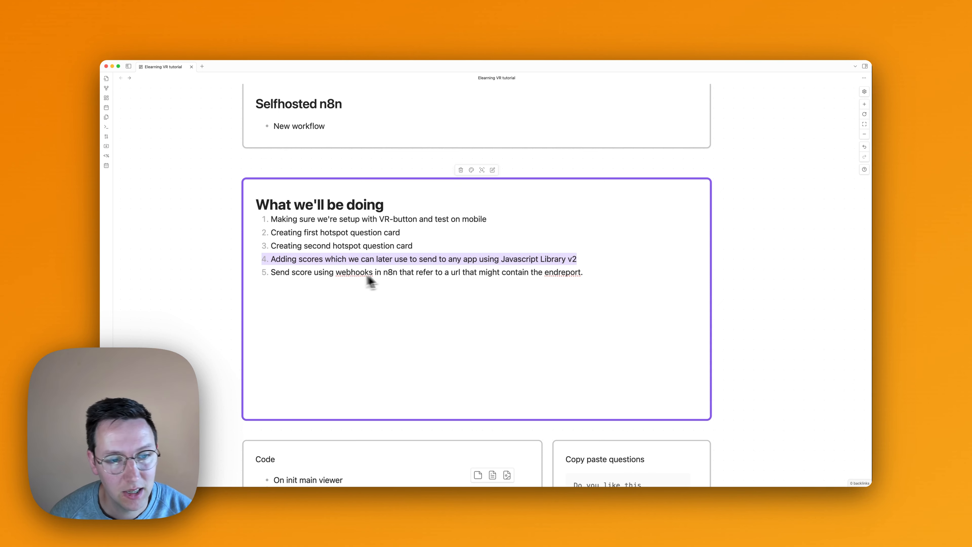
pyautogui.doubleClick(350, 274)
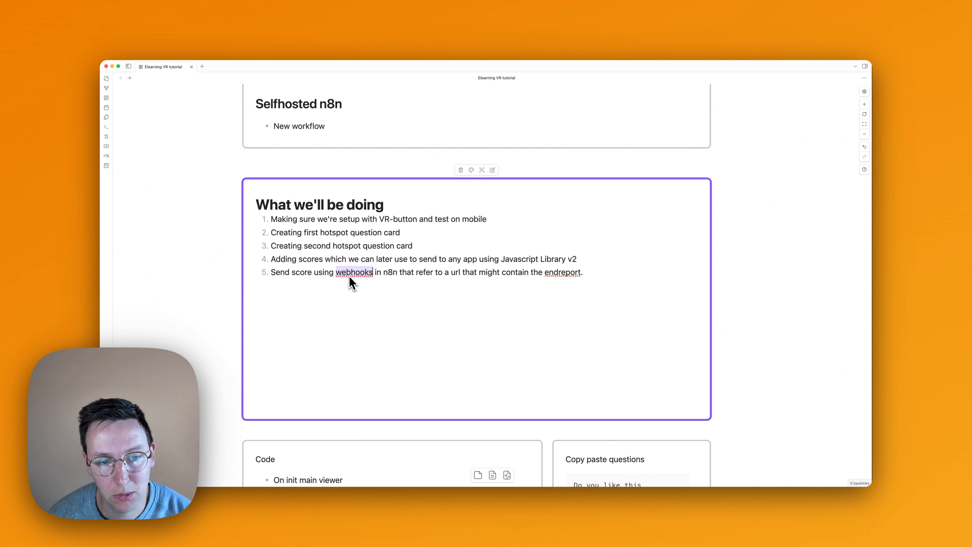
pyautogui.click(568, 274)
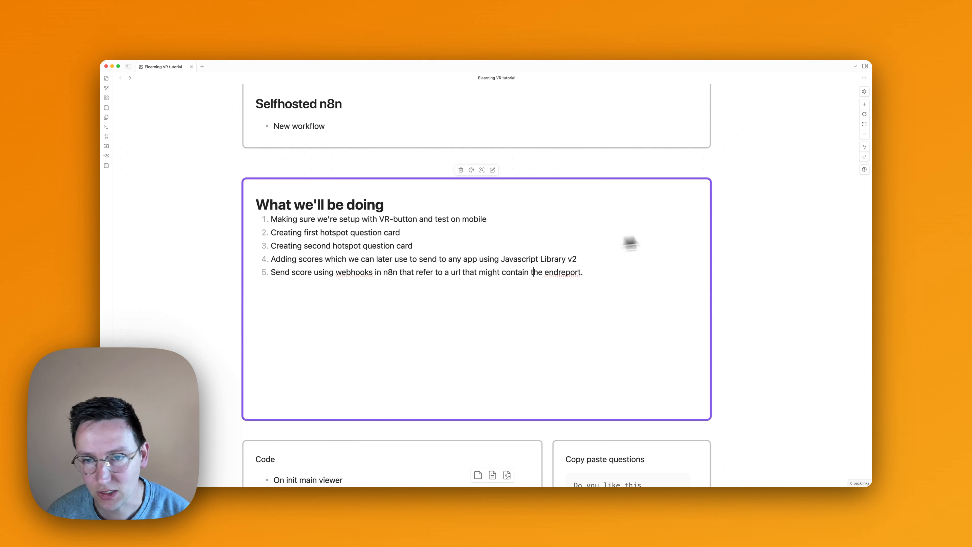
pyautogui.click(729, 245)
pyautogui.scroll(-2, 608, 283)
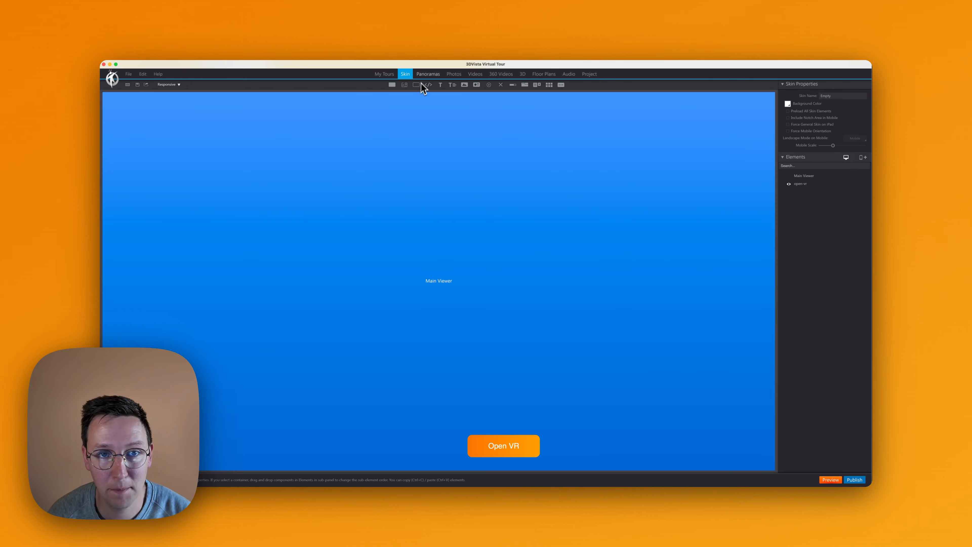
# - Return to the panorama list in 3DVista and set the aquascape-day panorama's title to "questions"
pyautogui.click(427, 74)
pyautogui.click(134, 131)
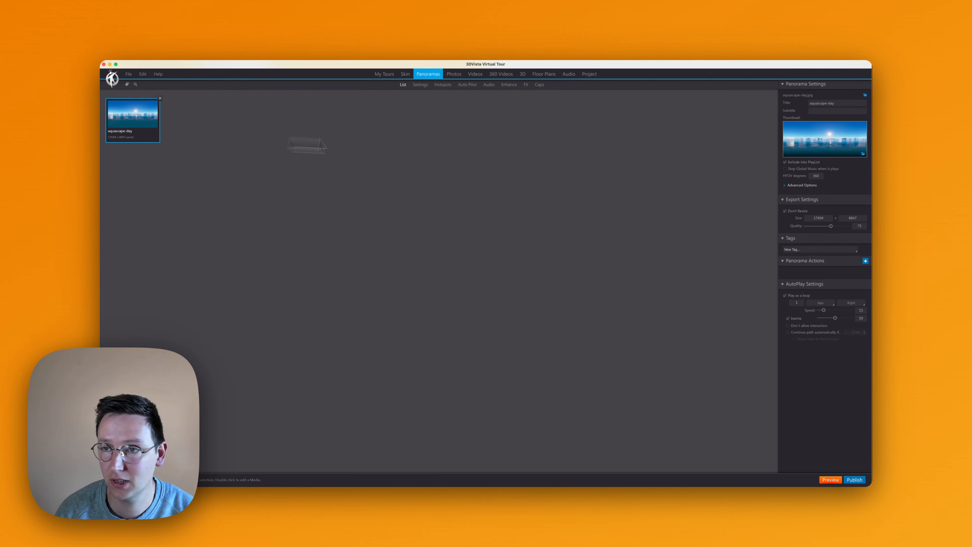
pyautogui.moveTo(838, 104); pyautogui.dragTo(784, 101)
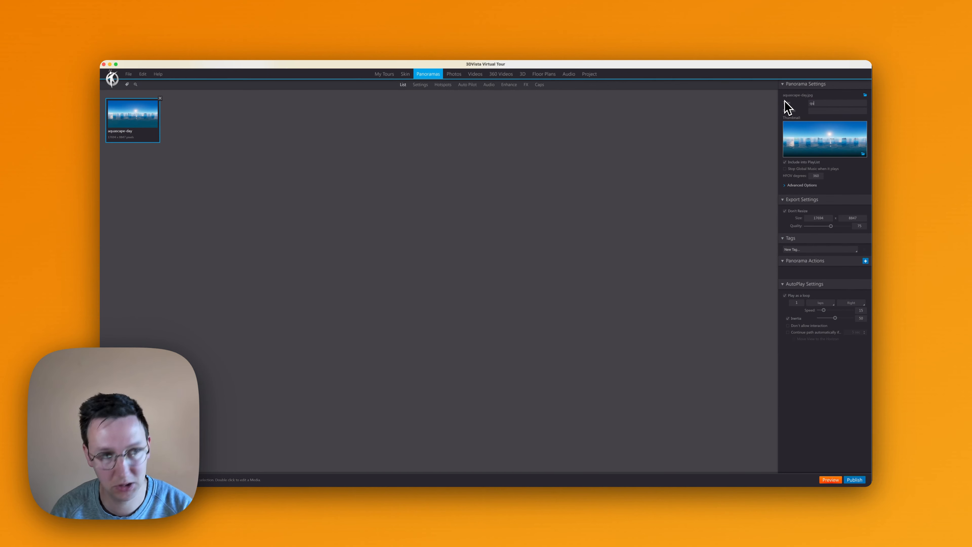
pyautogui.write('questions')
pyautogui.press('Tab')
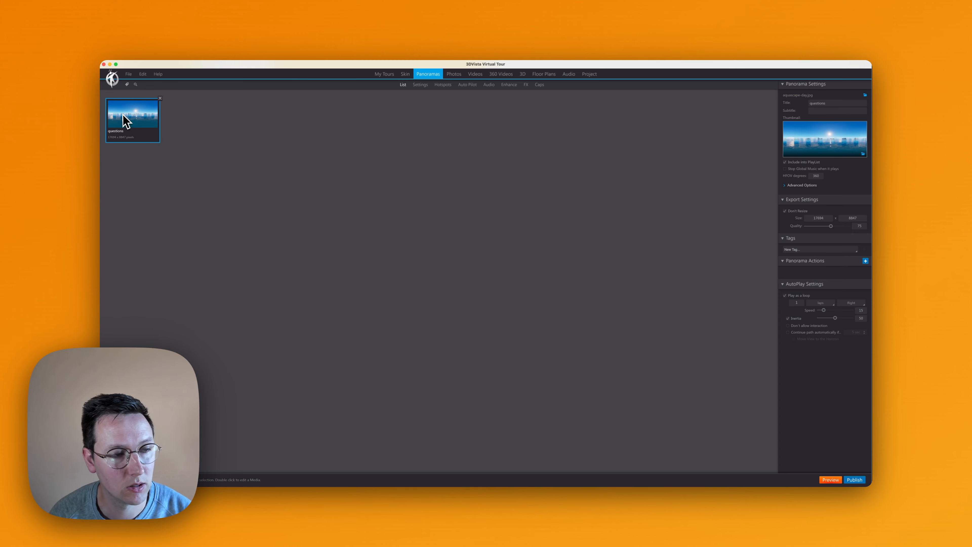
# - Open the questions panorama for hotspot editing and rename the white text hotspot on the middle glass panel QC-bg
pyautogui.doubleClick(126, 121)
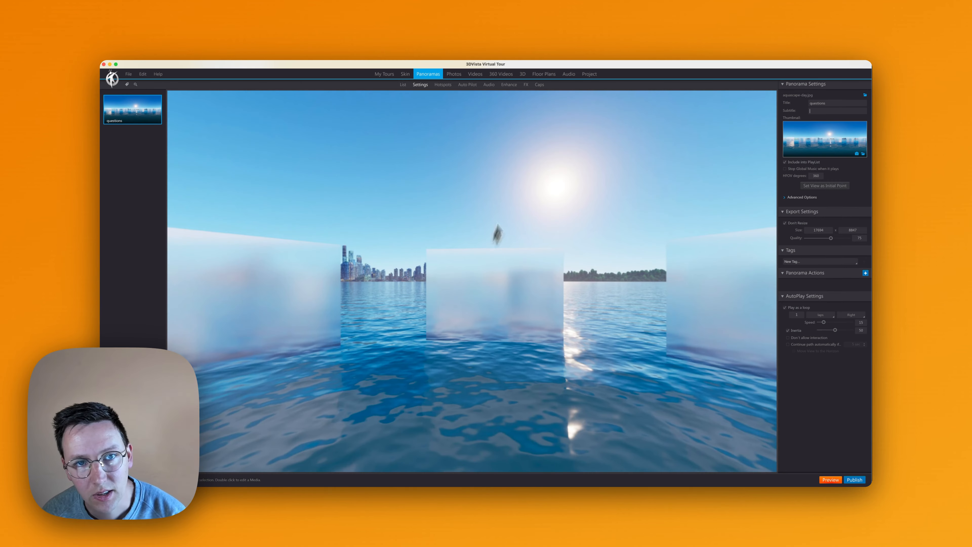
pyautogui.click(443, 84)
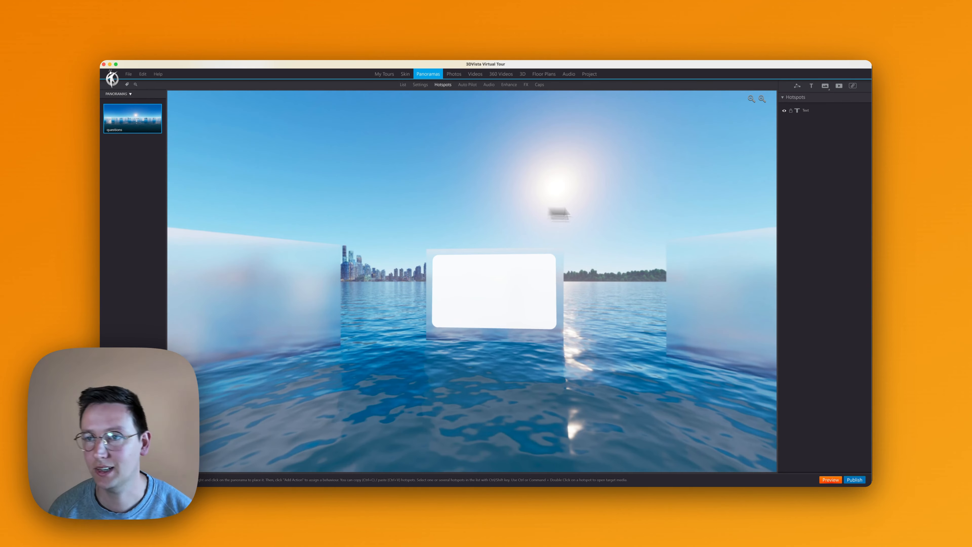
pyautogui.moveTo(611, 215); pyautogui.dragTo(605, 200)
pyautogui.scroll(5, 482, 262)
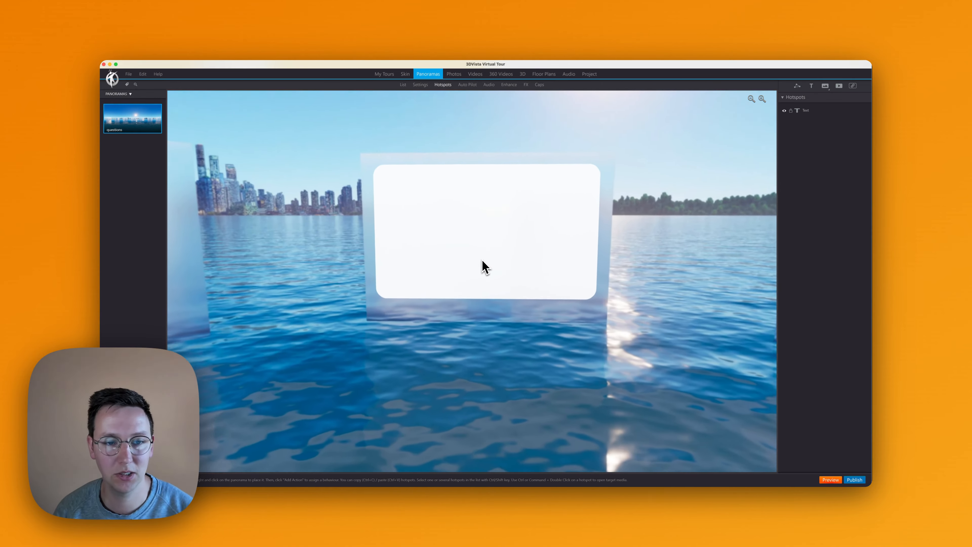
pyautogui.scroll(-5, 482, 262)
pyautogui.scroll(4, 482, 263)
pyautogui.scroll(-4, 478, 294)
pyautogui.scroll(-3, 480, 301)
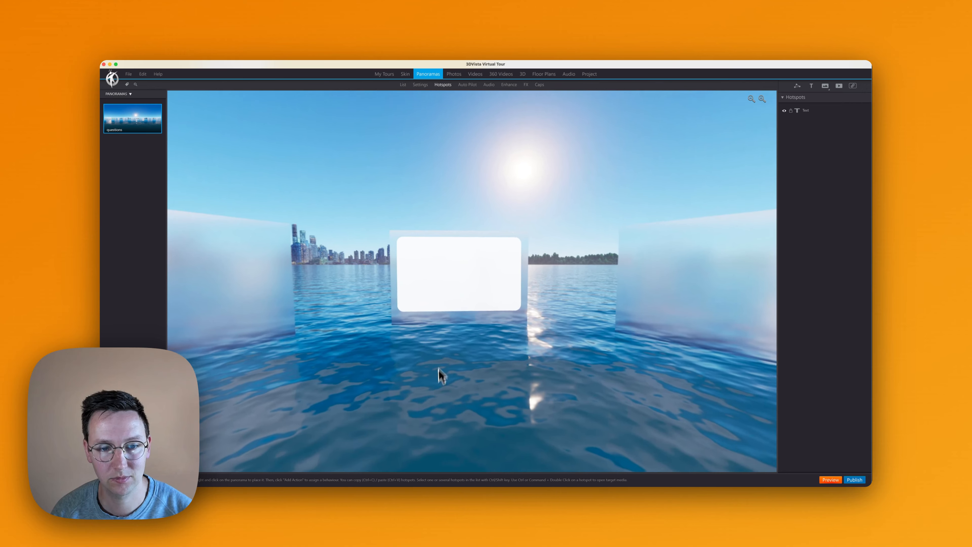
pyautogui.click(457, 284)
pyautogui.doubleClick(818, 111)
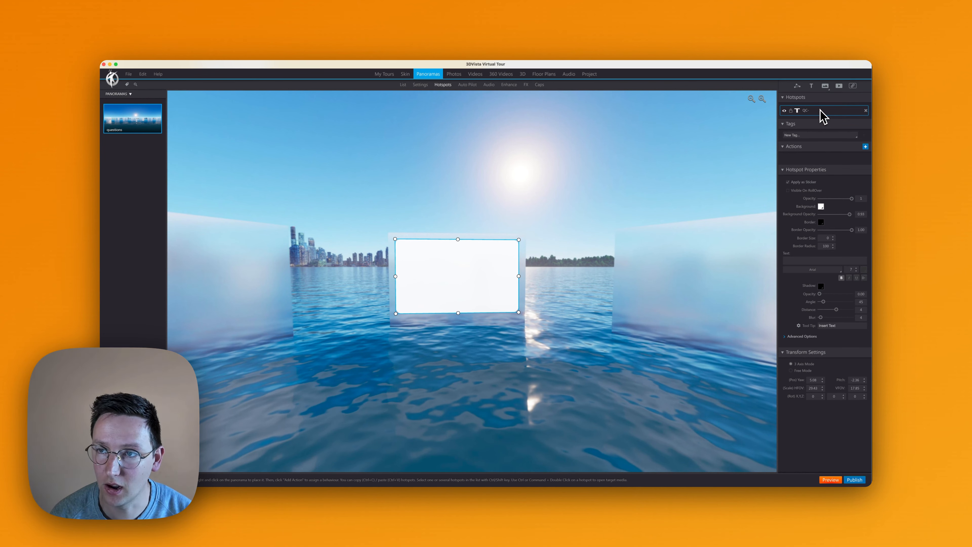
pyautogui.write('QC-bg')
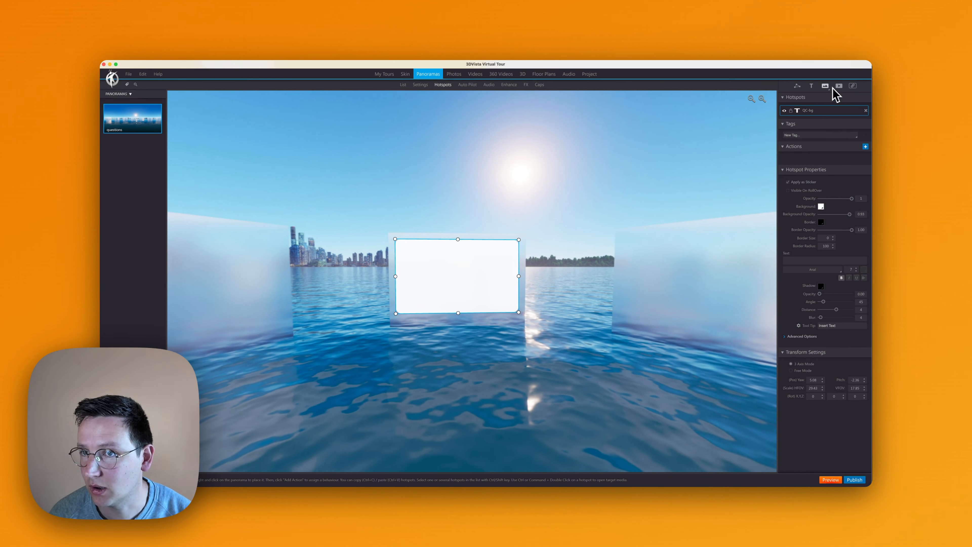
# - Add an image hotspot from close-circle-line.png in the vr_e-learning folder near the white card's upper-right corner
pyautogui.click(825, 86)
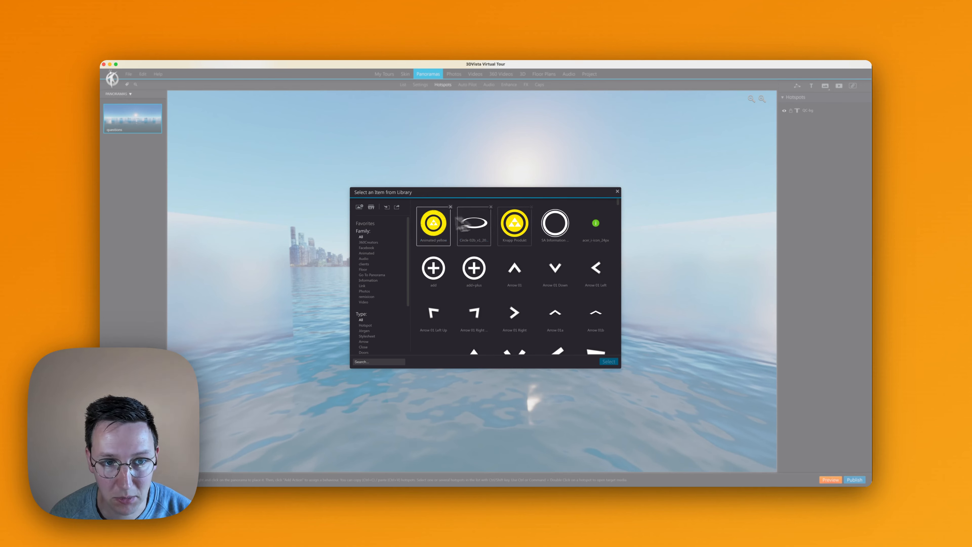
pyautogui.click(360, 207)
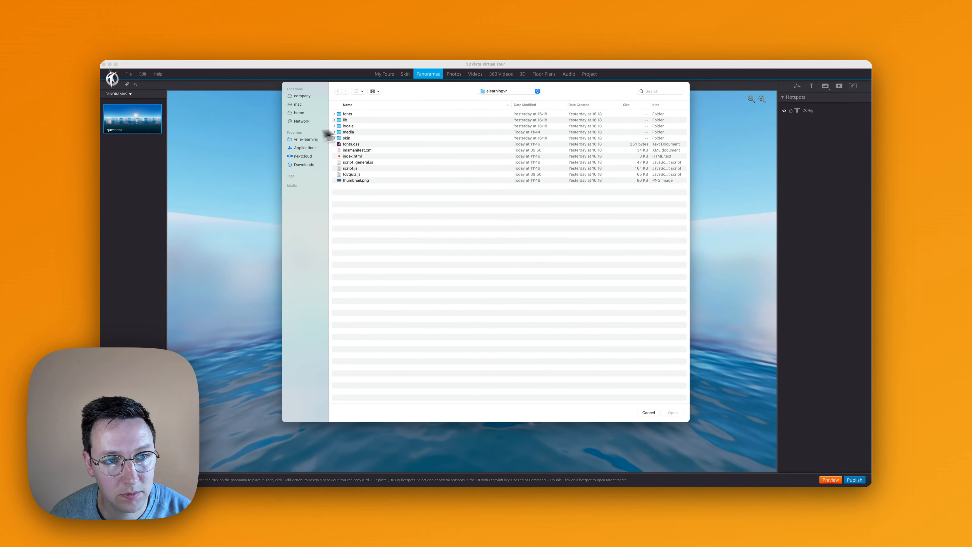
pyautogui.click(300, 140)
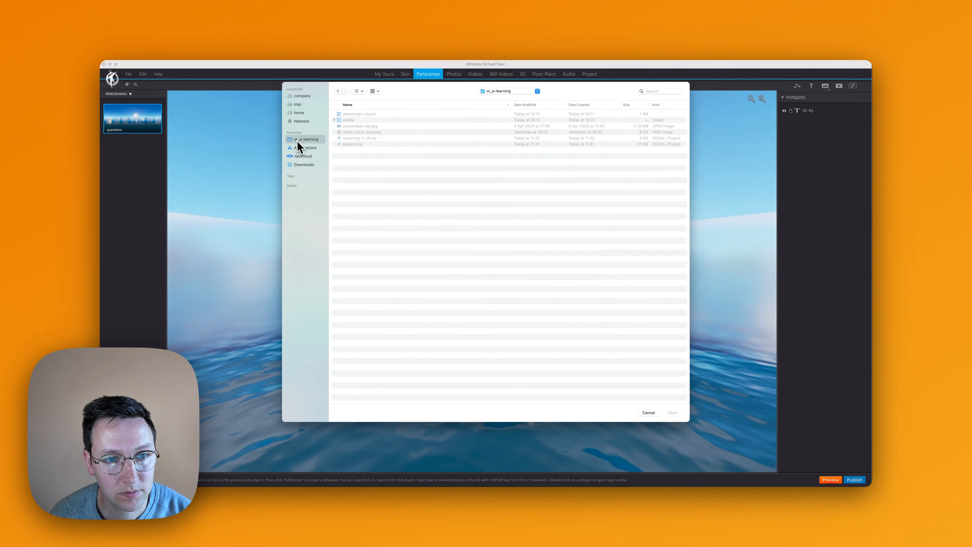
pyautogui.click(354, 132)
pyautogui.doubleClick(353, 134)
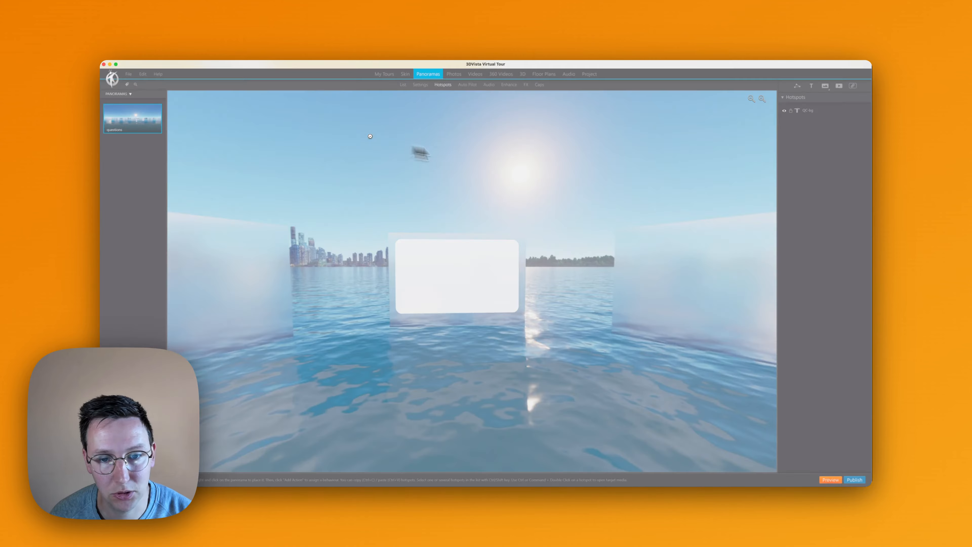
pyautogui.click(510, 251)
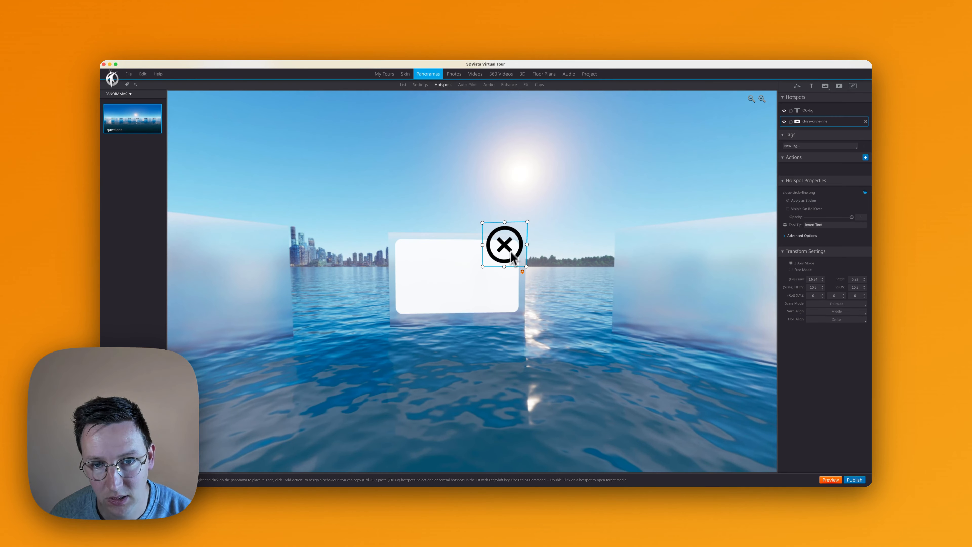
# - Shrink the close icon hotspot to about 4.73 by 4.2 degrees and fit it inside the card's upper-right corner
pyautogui.scroll(10, 510, 252)
pyautogui.moveTo(566, 188); pyautogui.dragTo(542, 229)
pyautogui.moveTo(476, 284); pyautogui.dragTo(506, 252)
pyautogui.moveTo(548, 230); pyautogui.dragTo(580, 200)
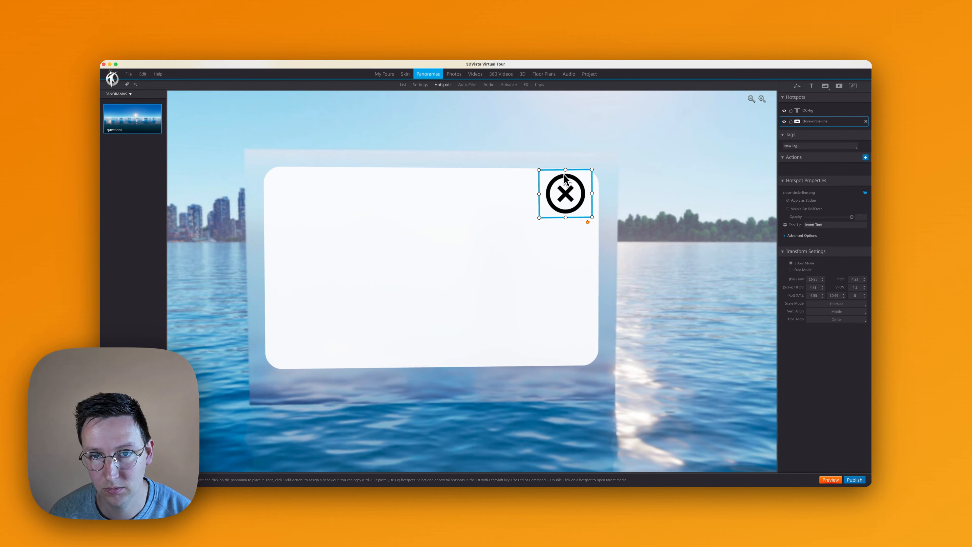
pyautogui.click(601, 169)
pyautogui.scroll(-5, 579, 219)
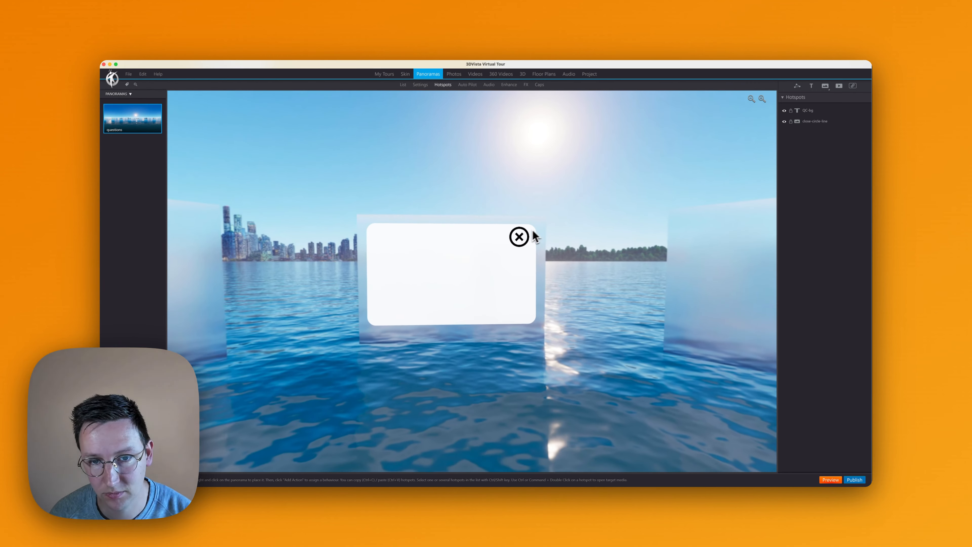
# - Rename the close icon hotspot as QC-close
pyautogui.click(521, 236)
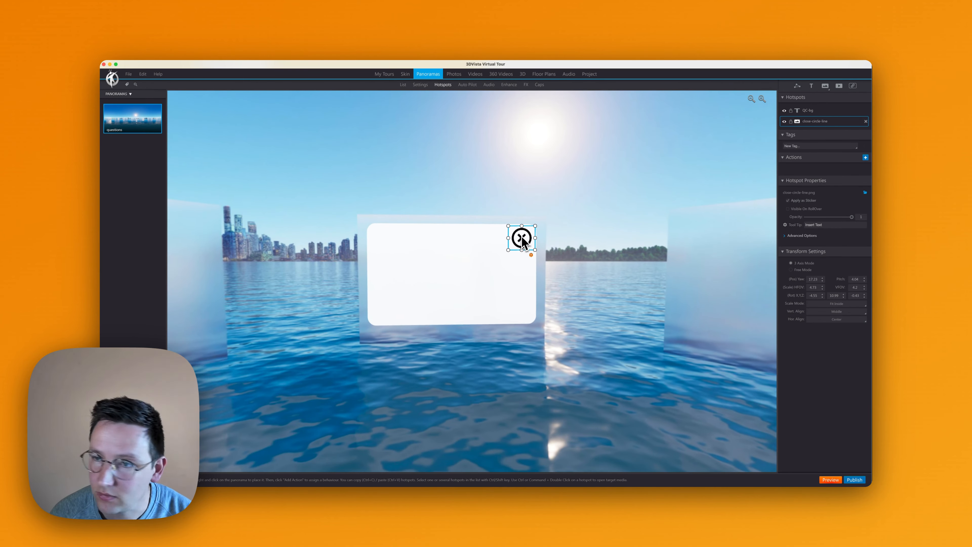
pyautogui.doubleClick(814, 121)
pyautogui.write('QC-close')
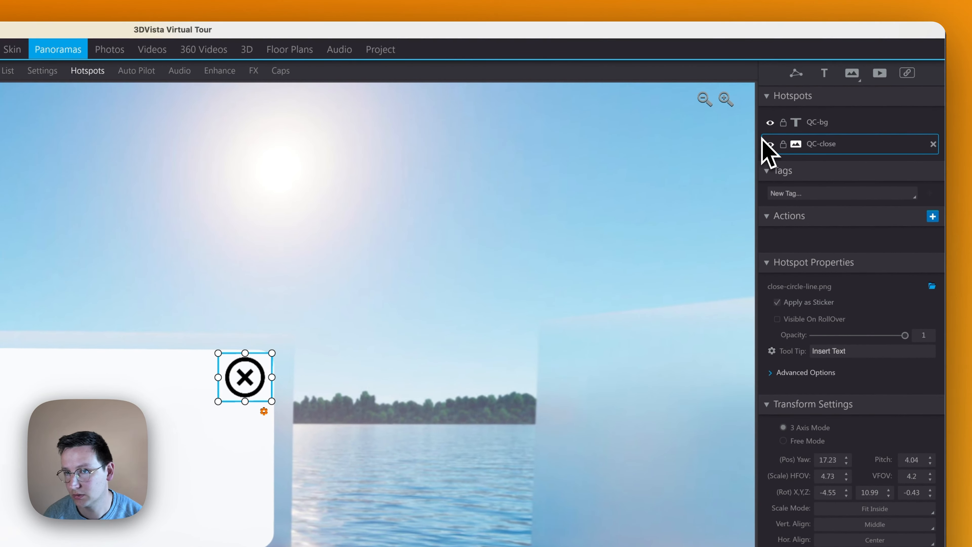
# - Tag both the QC-bg and QC-close hotspots with questioncard
pyautogui.click(832, 123)
pyautogui.click(816, 193)
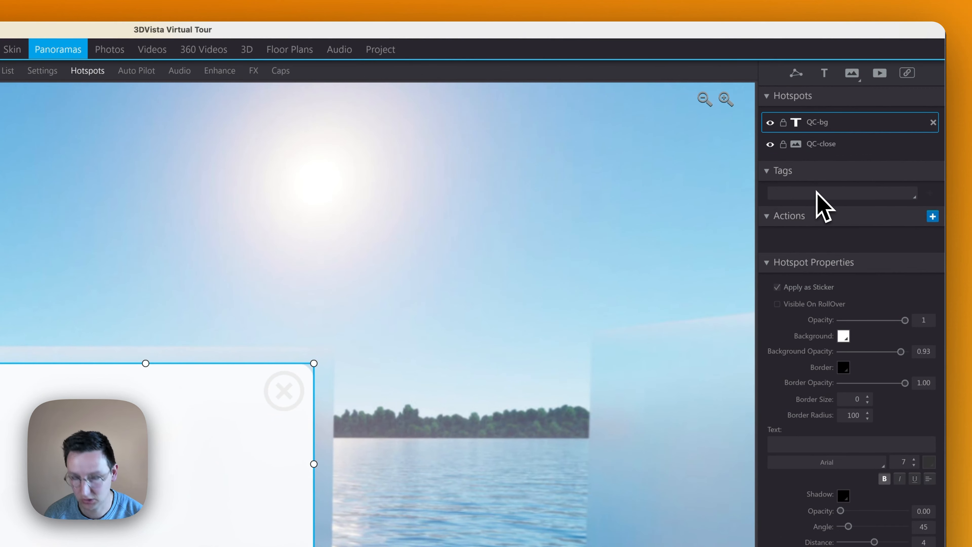
pyautogui.write('questioncar')
pyautogui.press('Return')
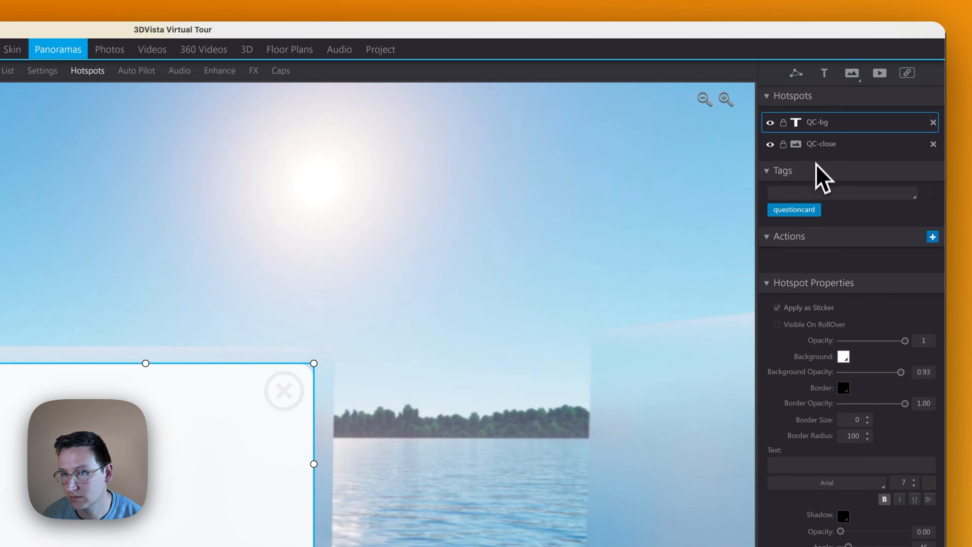
pyautogui.click(823, 148)
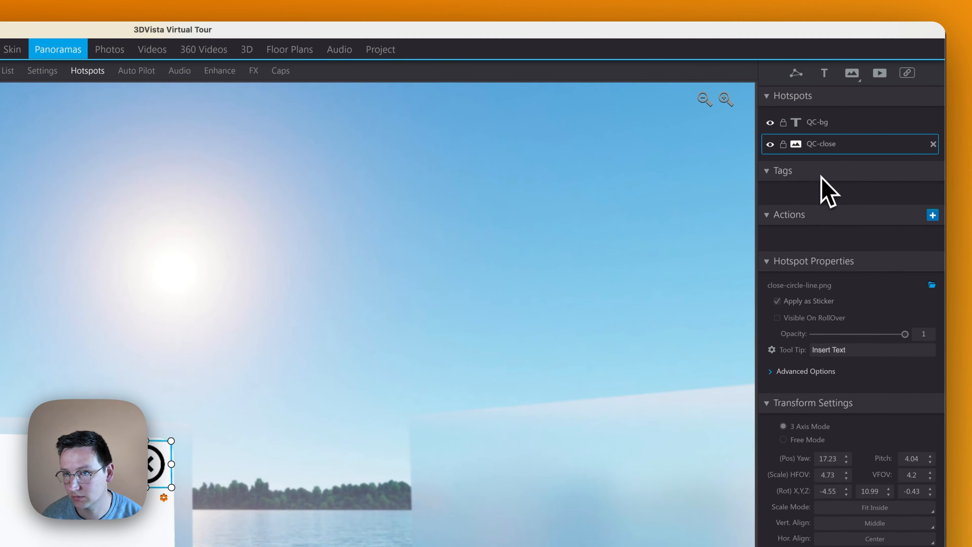
pyautogui.click(821, 194)
pyautogui.write('question')
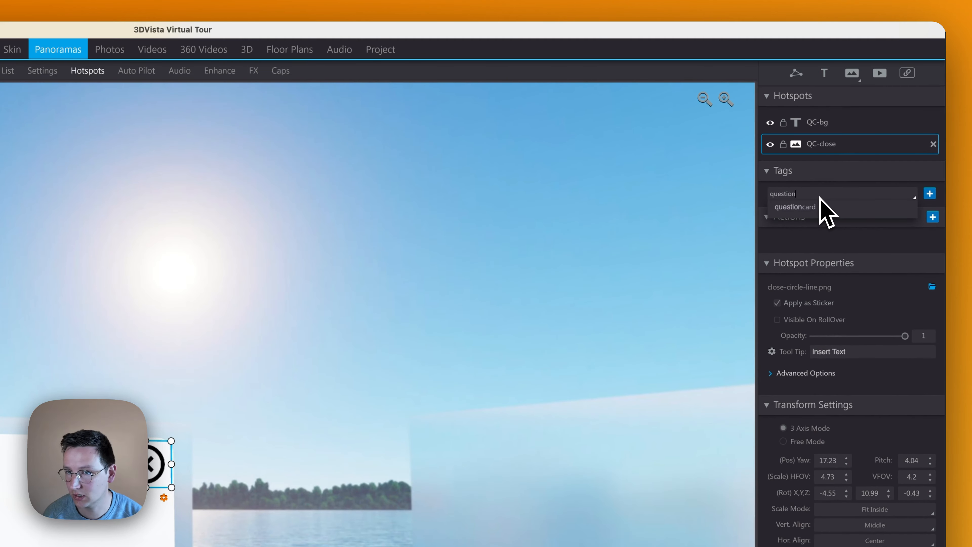
pyautogui.click(825, 208)
# - Duplicate the QC-bg hotspot twice and place the copies on the next two glass panels
pyautogui.moveTo(435, 340); pyautogui.dragTo(419, 287)
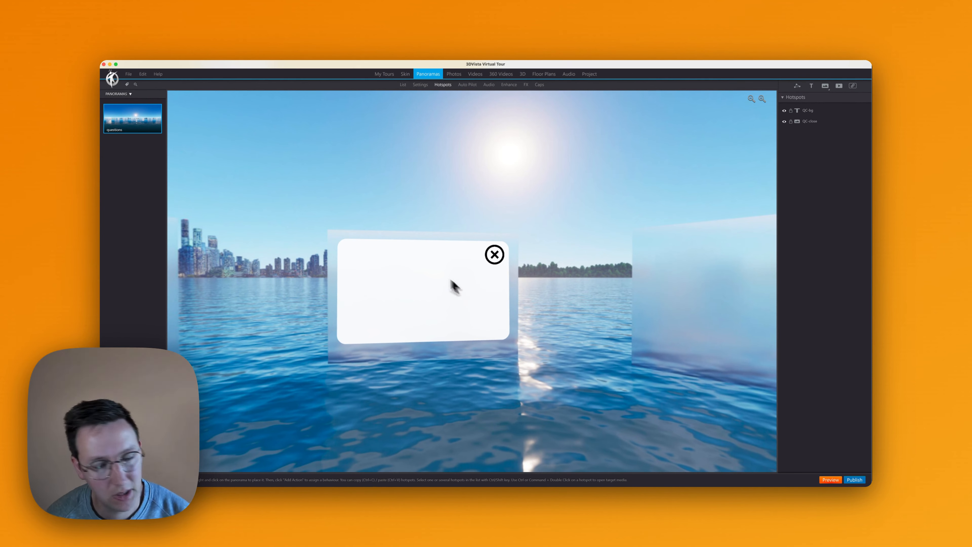
pyautogui.moveTo(371, 233); pyautogui.dragTo(400, 211)
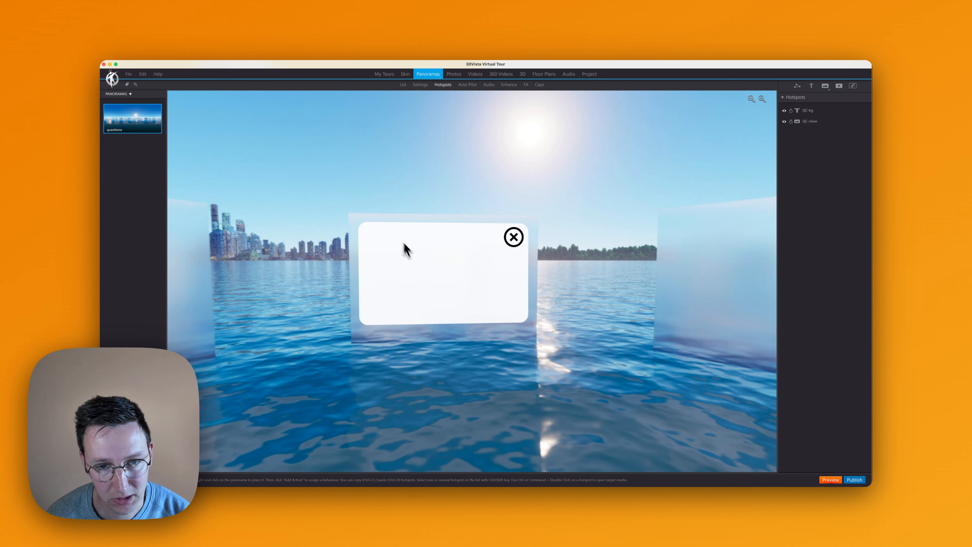
pyautogui.click(443, 251)
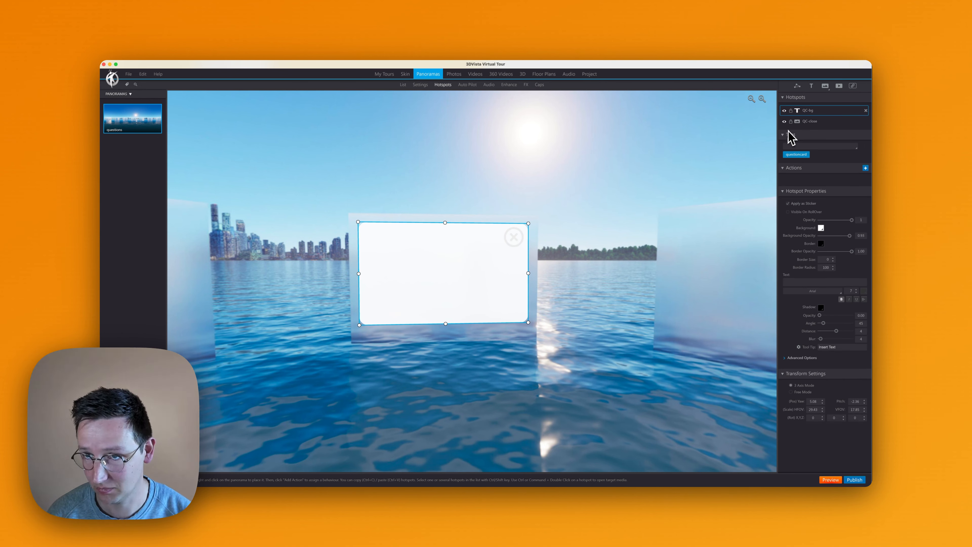
pyautogui.press('super+c')
pyautogui.press('super+v')
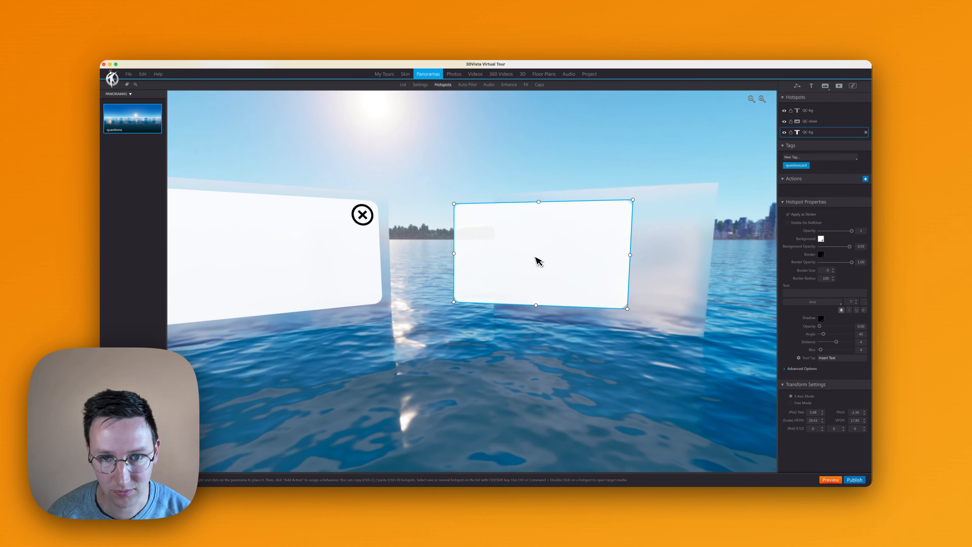
pyautogui.moveTo(539, 261); pyautogui.dragTo(570, 247)
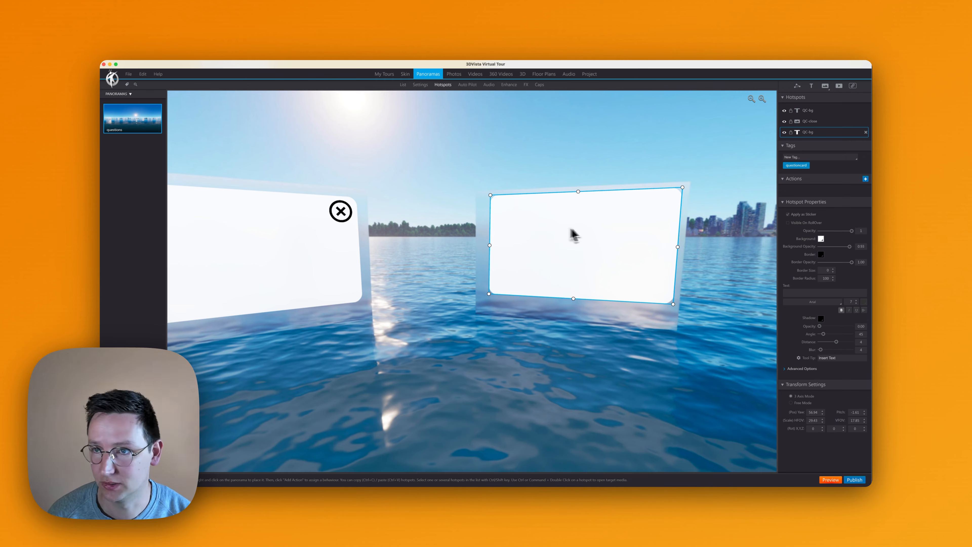
pyautogui.press('super+c')
pyautogui.press('super+v')
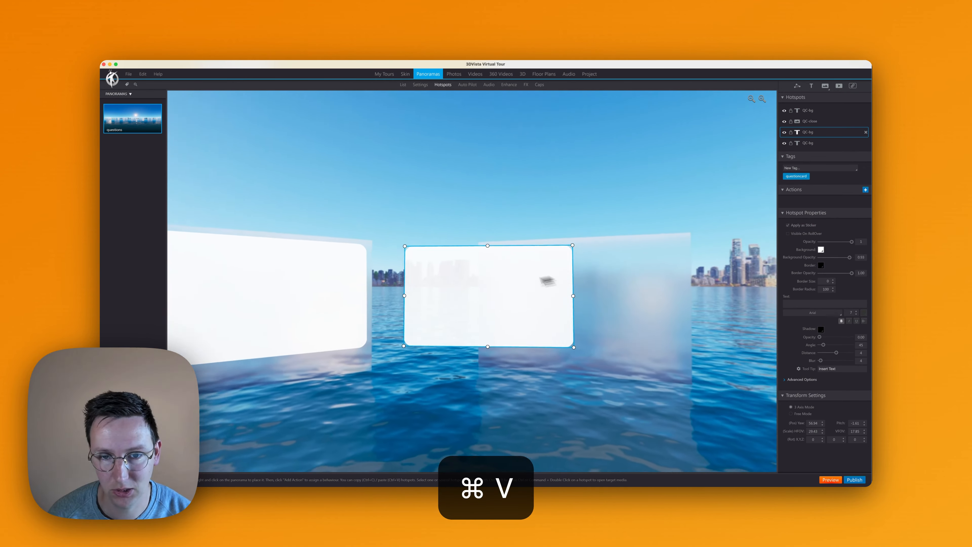
pyautogui.moveTo(572, 277); pyautogui.dragTo(597, 284)
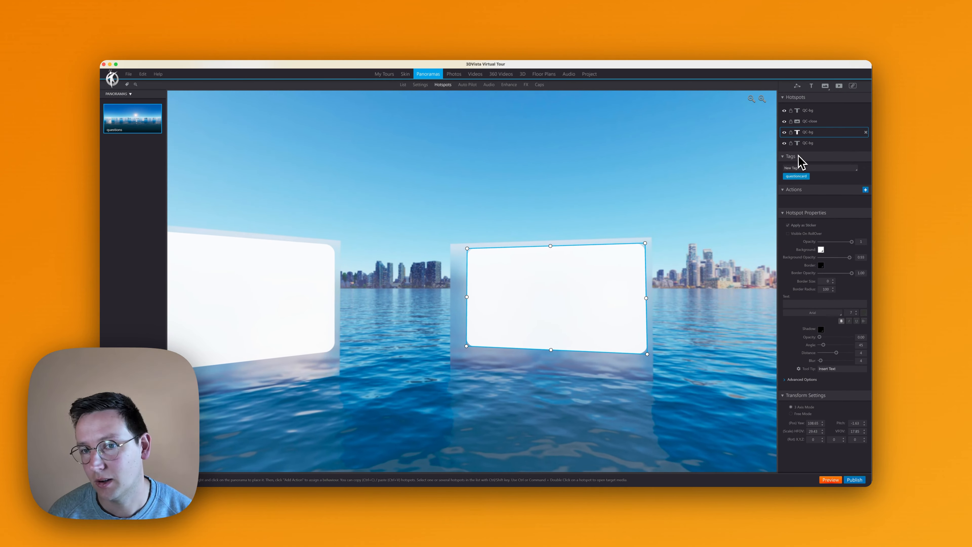
# - Go through the identically named QC-bg hotspots and delete the two duplicates on the neighbouring panels
pyautogui.click(812, 113)
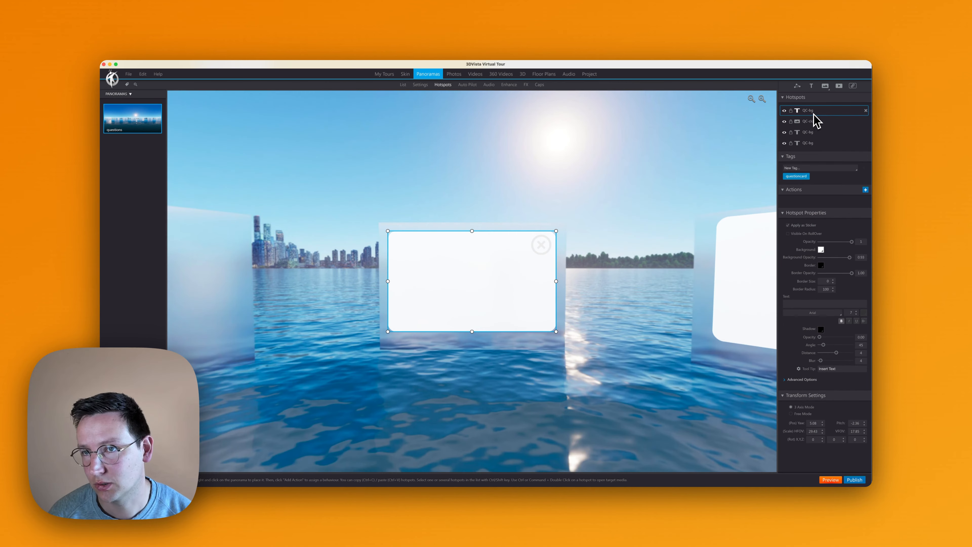
pyautogui.click(818, 133)
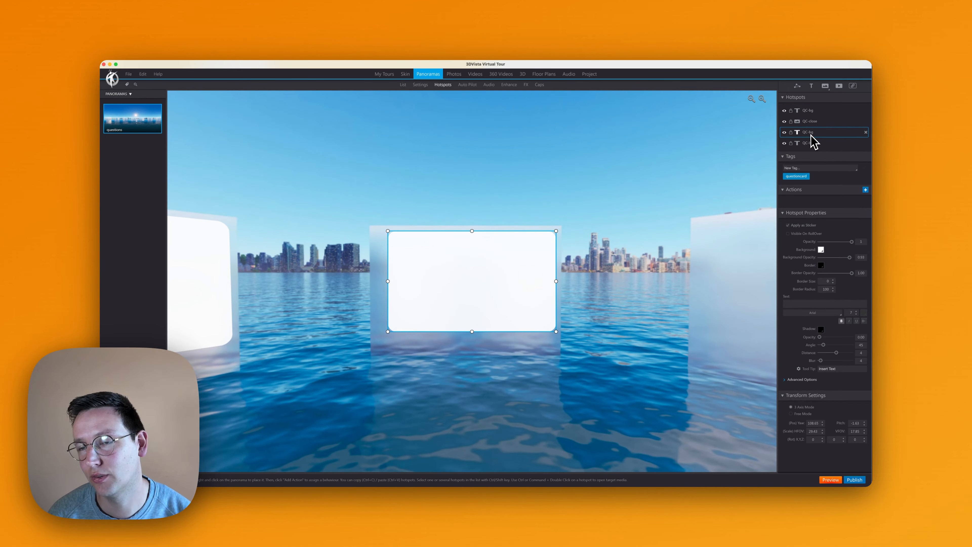
pyautogui.click(818, 144)
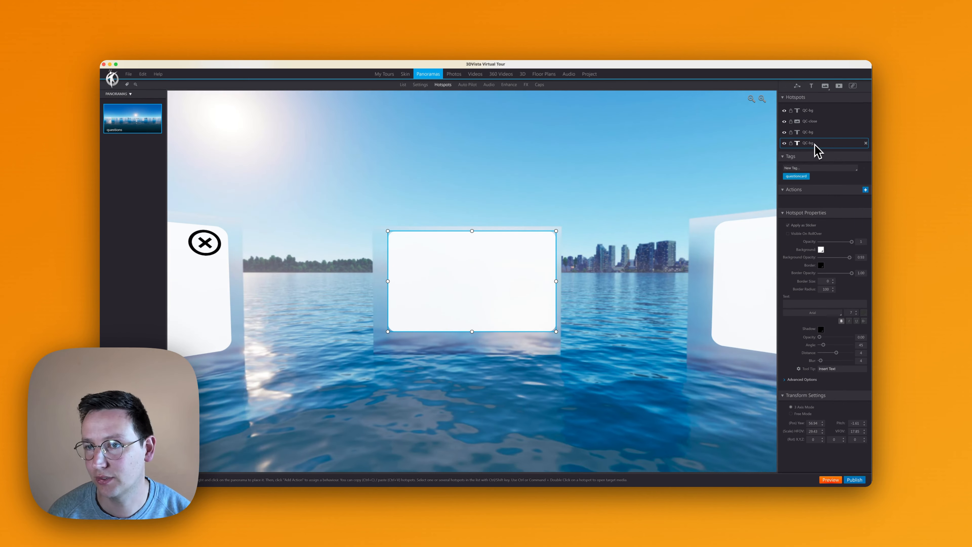
pyautogui.click(823, 111)
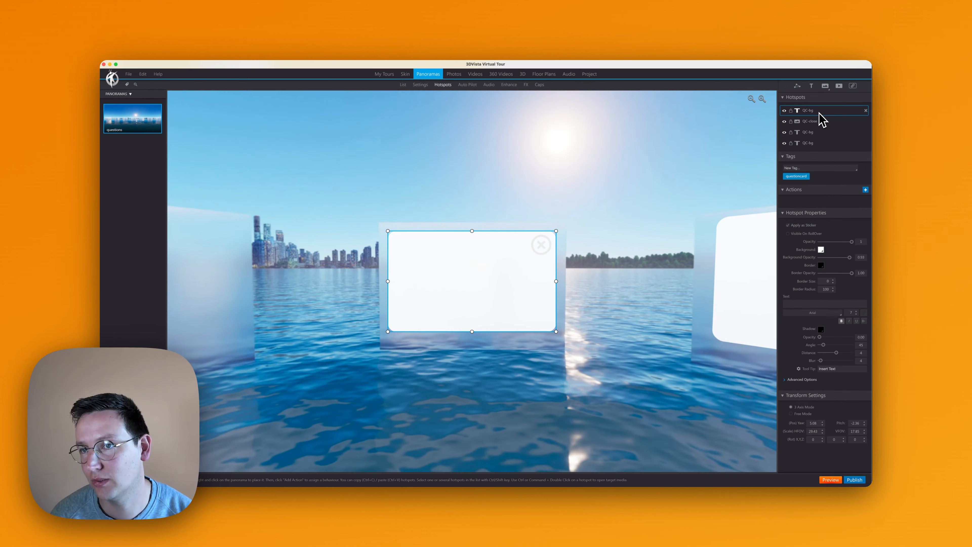
pyautogui.click(818, 143)
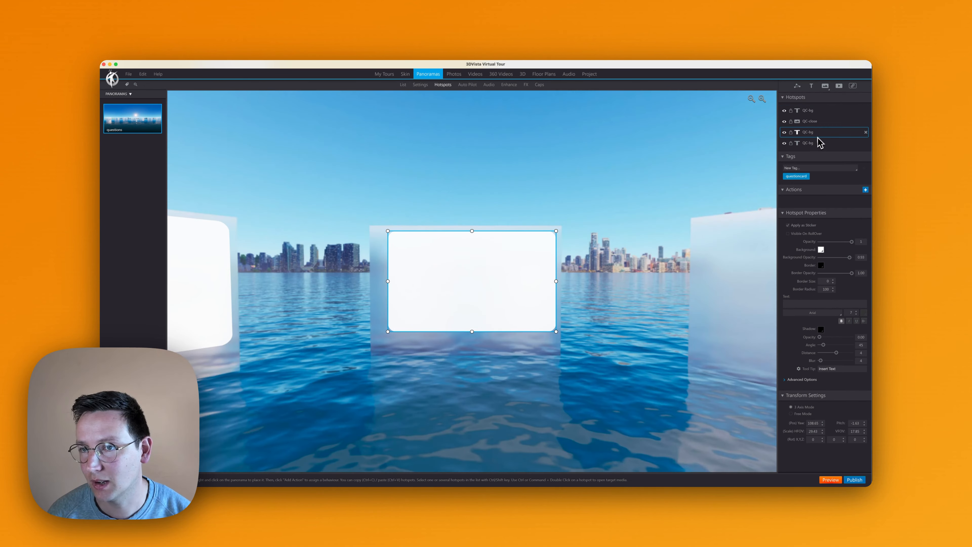
pyautogui.click(830, 132)
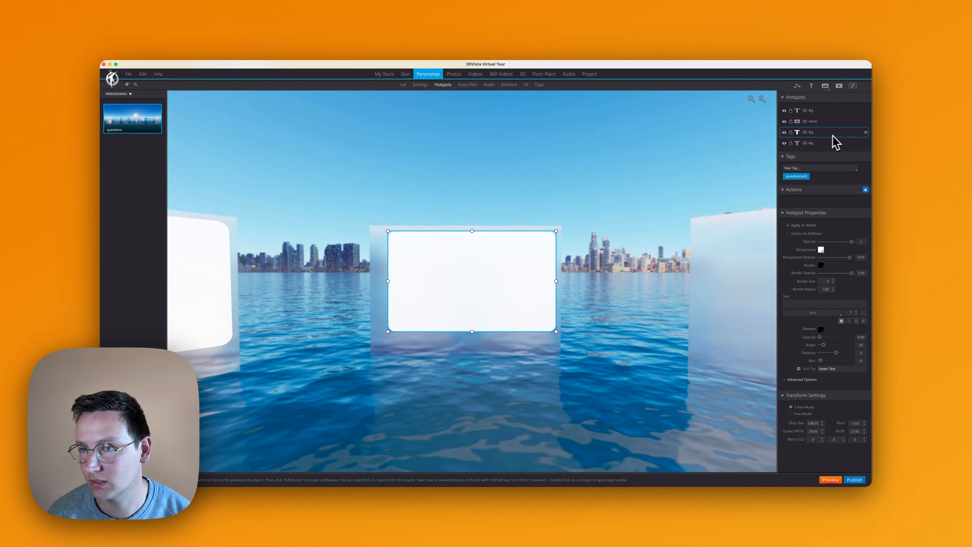
pyautogui.click(867, 132)
pyautogui.click(866, 133)
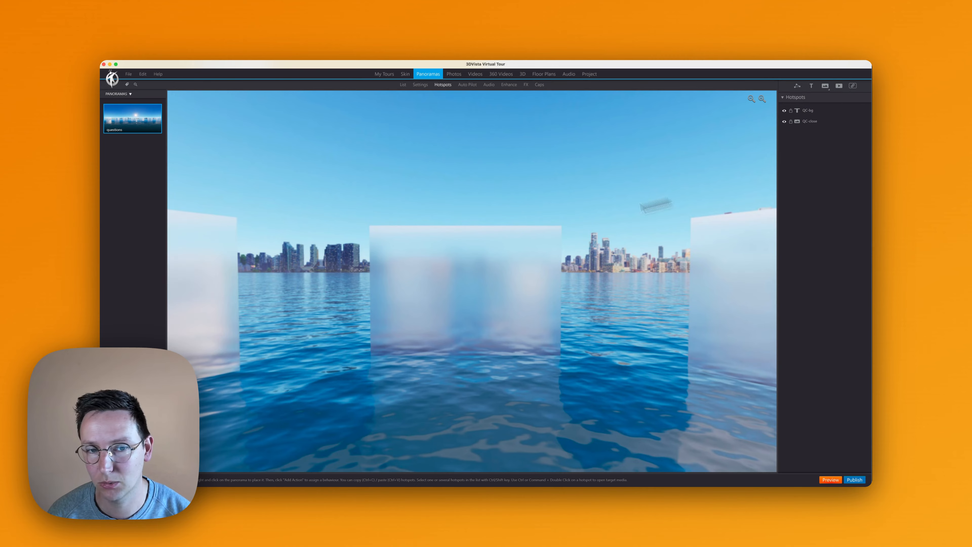
# - Give the QC-close hotspot a Show/Hide Hotspots action that hides hotspots on click
pyautogui.moveTo(532, 256); pyautogui.dragTo(731, 238)
pyautogui.moveTo(314, 266); pyautogui.dragTo(663, 268)
pyautogui.click(505, 265)
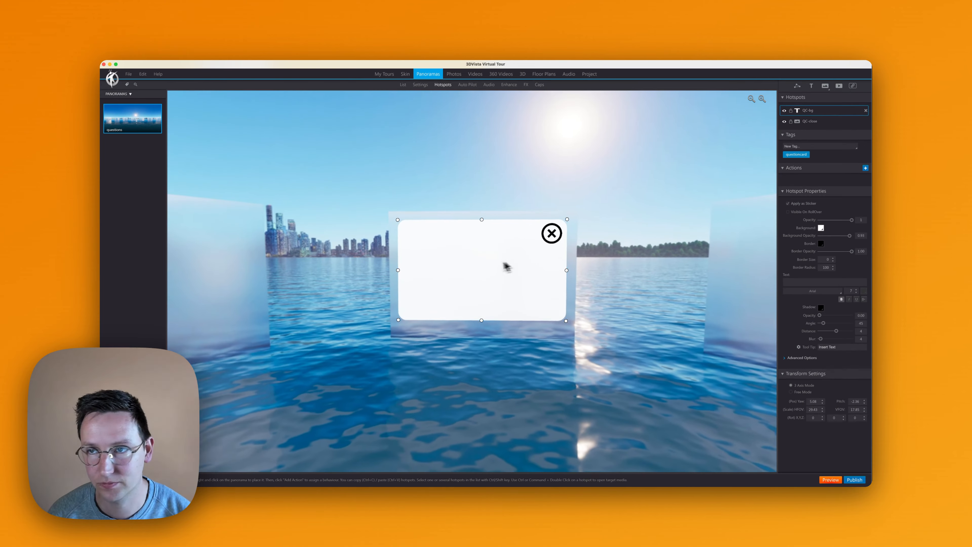
pyautogui.click(812, 122)
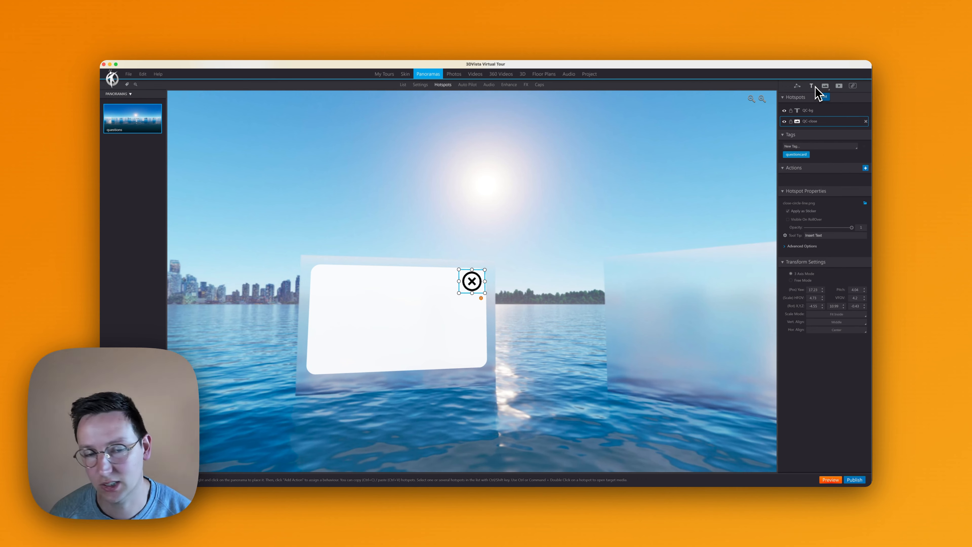
pyautogui.moveTo(551, 149); pyautogui.dragTo(619, 187)
pyautogui.scroll(4, 611, 222)
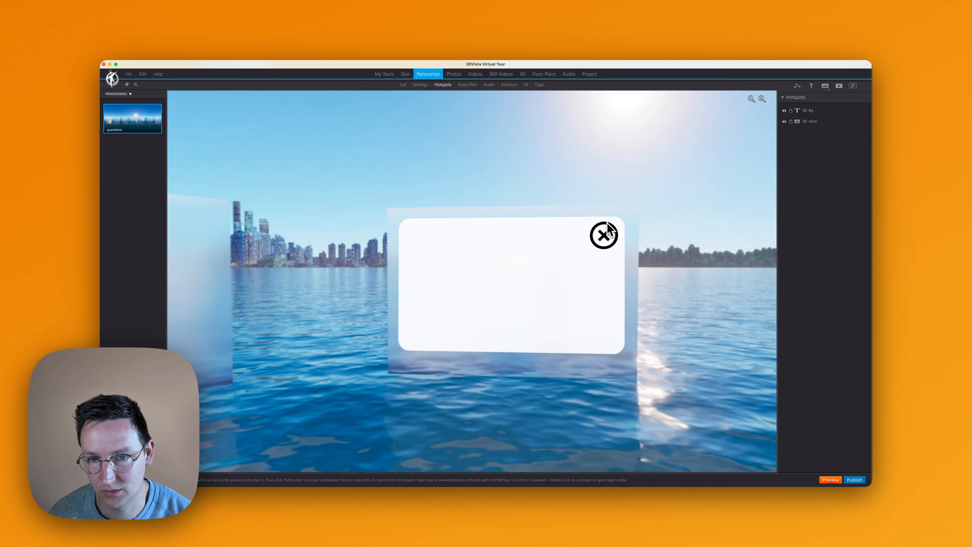
pyautogui.moveTo(620, 153); pyautogui.dragTo(598, 149)
pyautogui.click(583, 230)
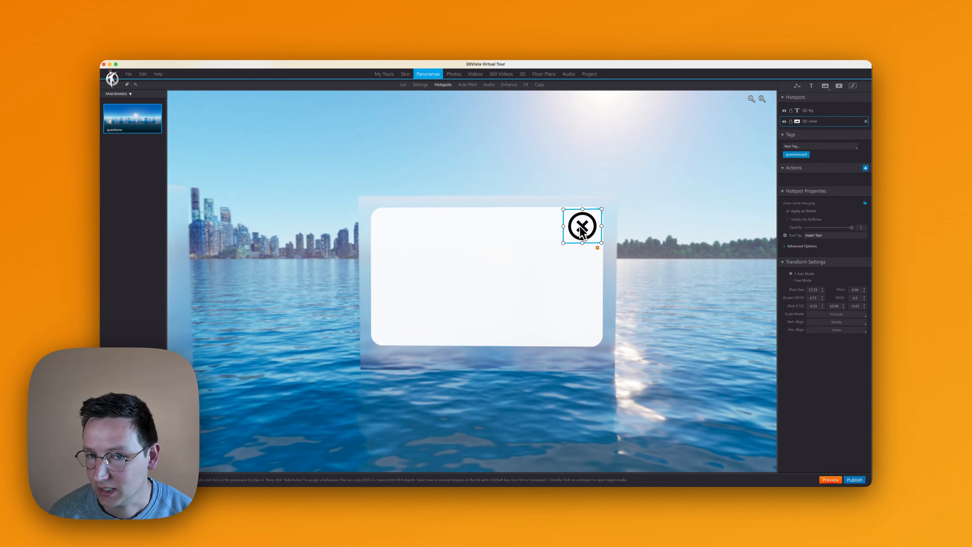
pyautogui.click(865, 169)
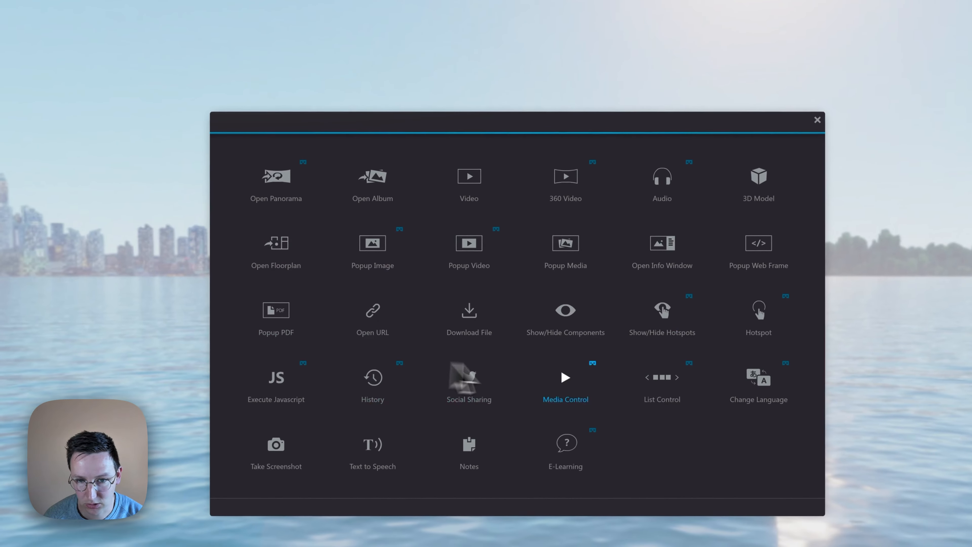
pyautogui.click(655, 325)
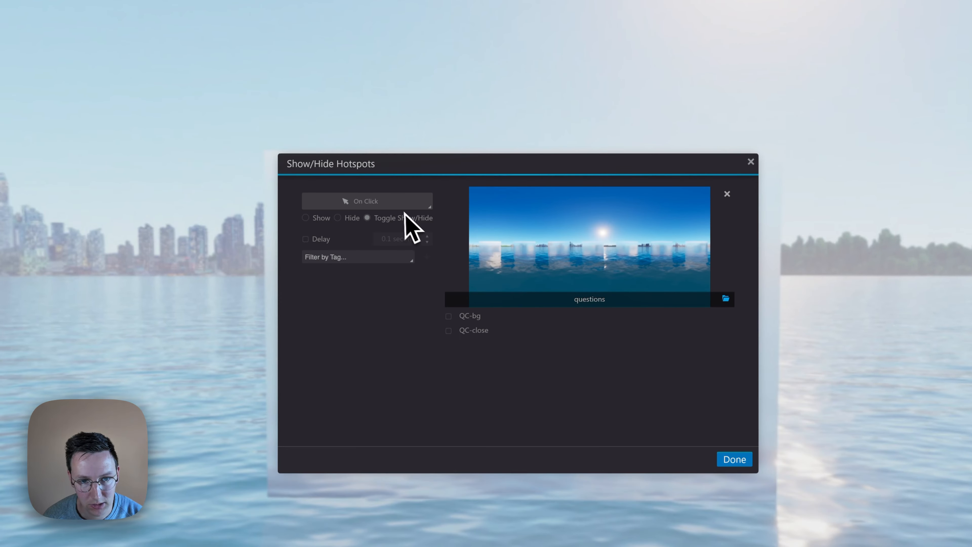
pyautogui.click(337, 217)
# - Target the hide action at the questioncard tag, clear the questions panorama as its media, and save the action
pyautogui.click(350, 260)
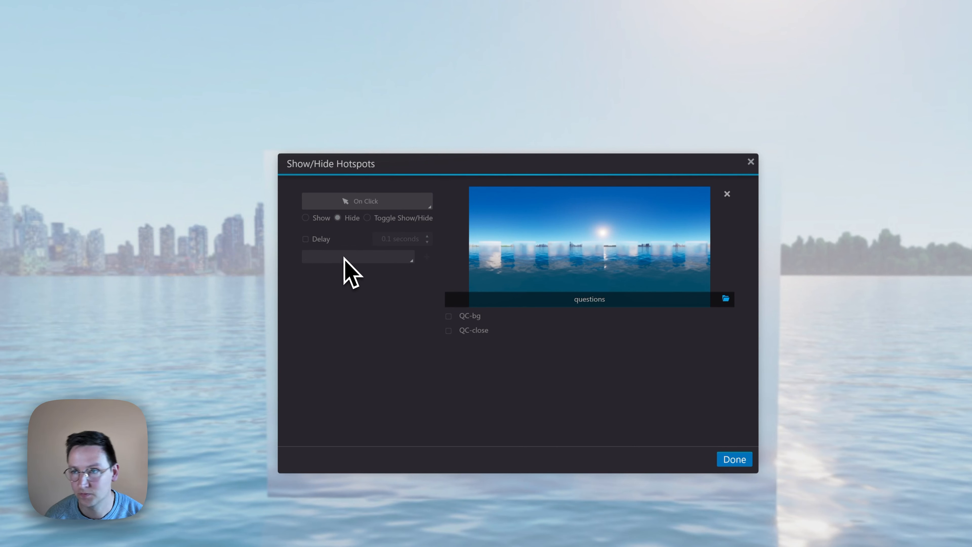
pyautogui.write('ques')
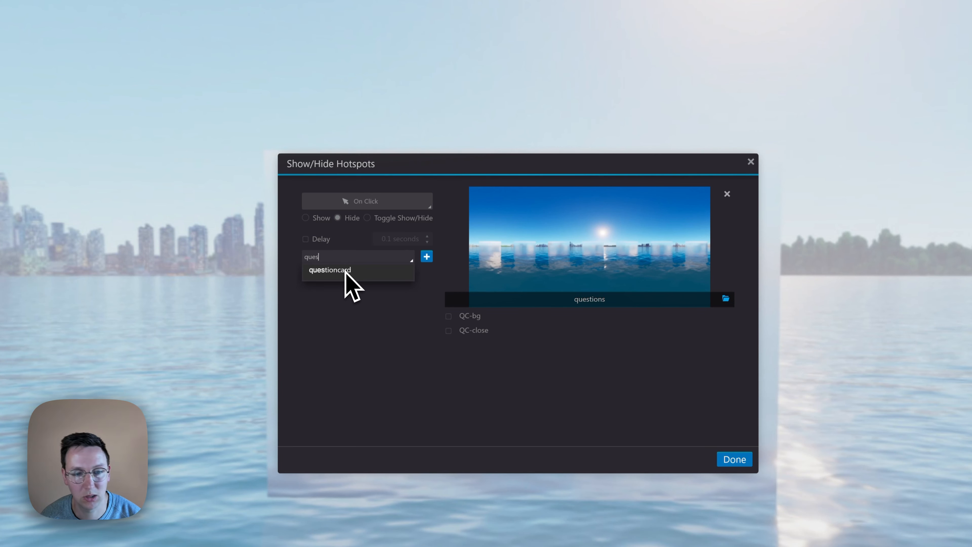
pyautogui.click(345, 271)
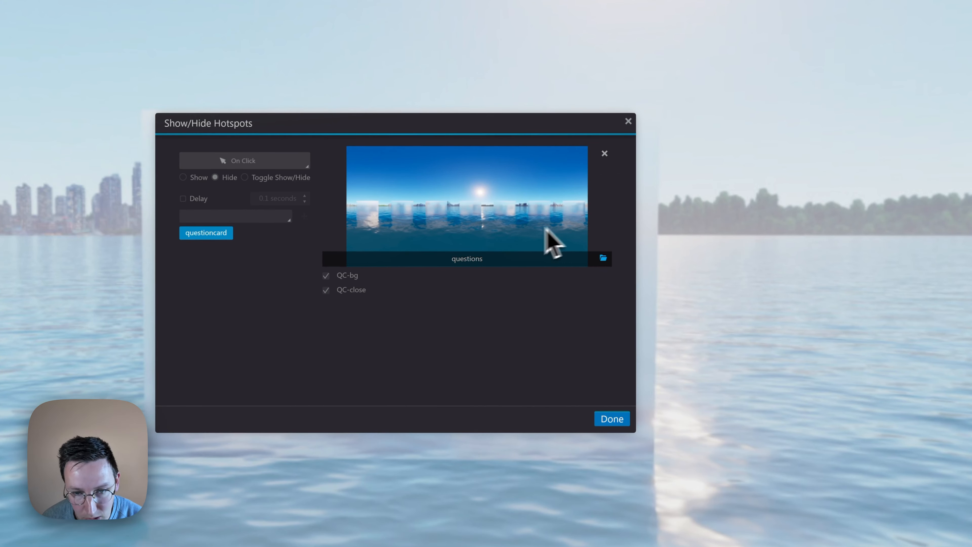
pyautogui.click(605, 153)
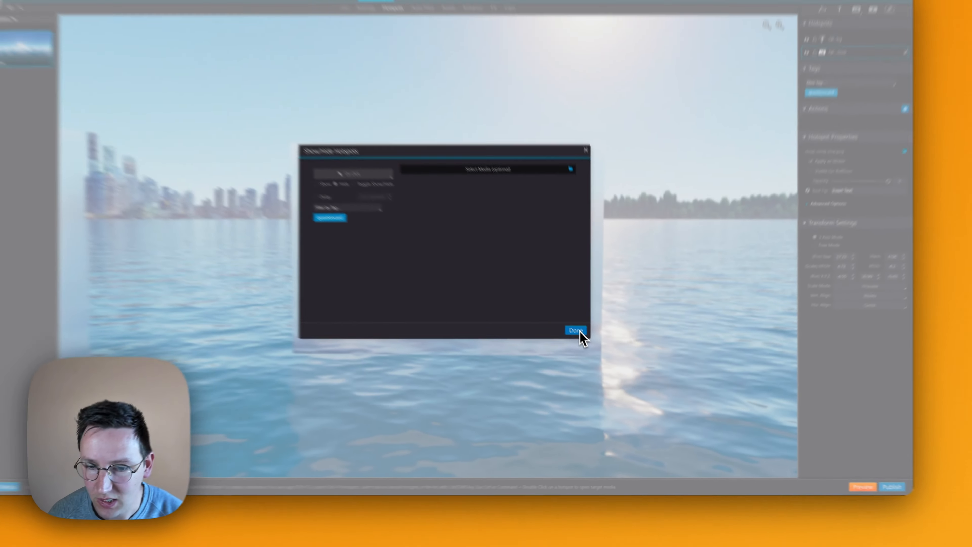
pyautogui.click(538, 301)
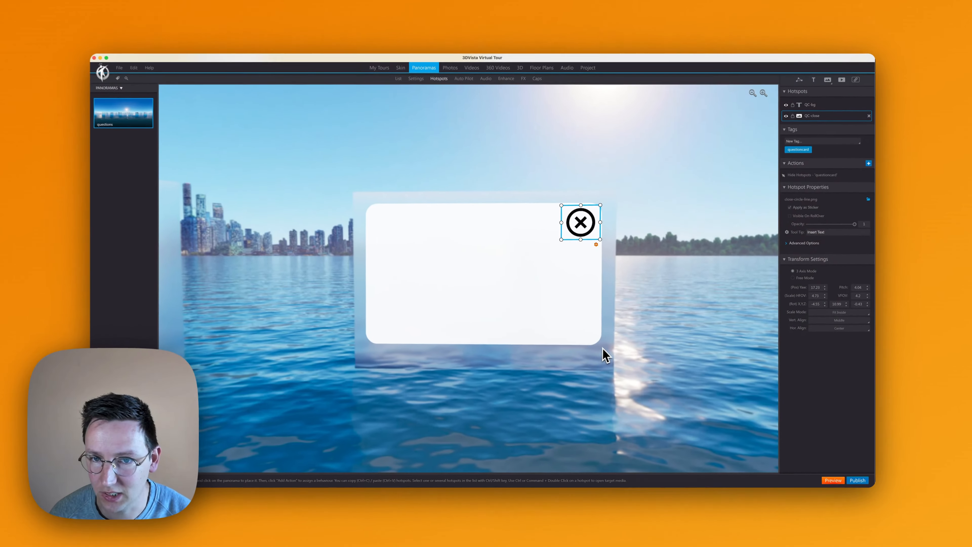
pyautogui.moveTo(693, 200); pyautogui.dragTo(665, 192)
pyautogui.click(811, 112)
pyautogui.click(810, 121)
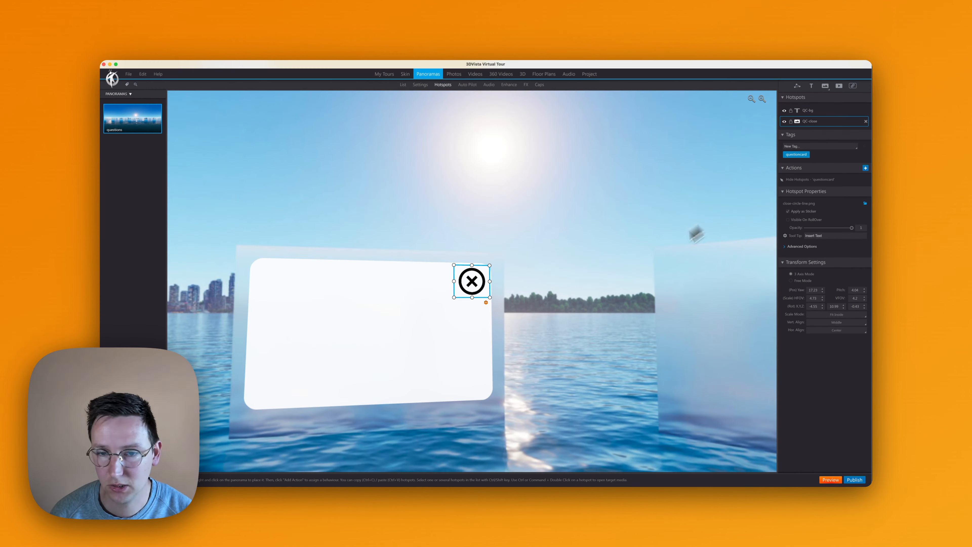
pyautogui.moveTo(619, 278); pyautogui.dragTo(679, 246)
pyautogui.click(549, 231)
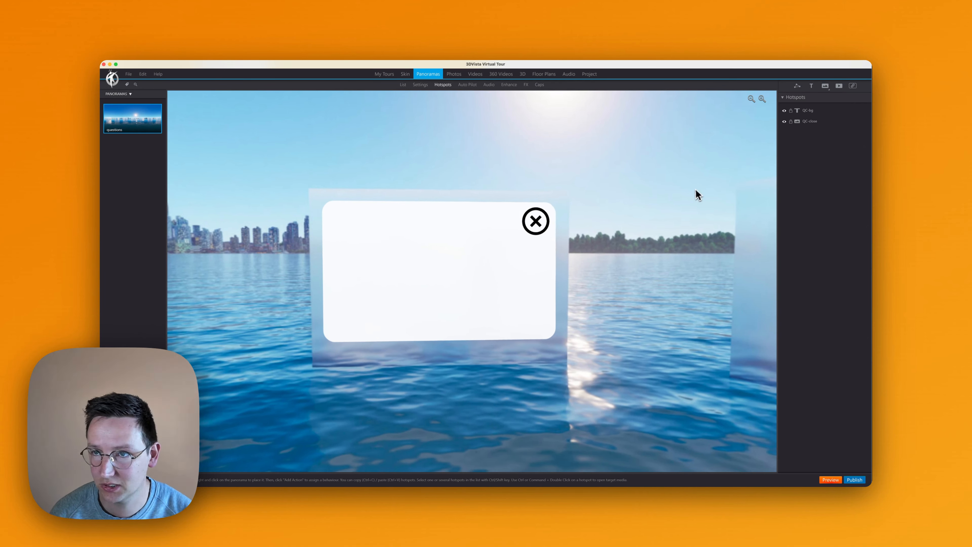
pyautogui.moveTo(697, 195); pyautogui.dragTo(842, 150)
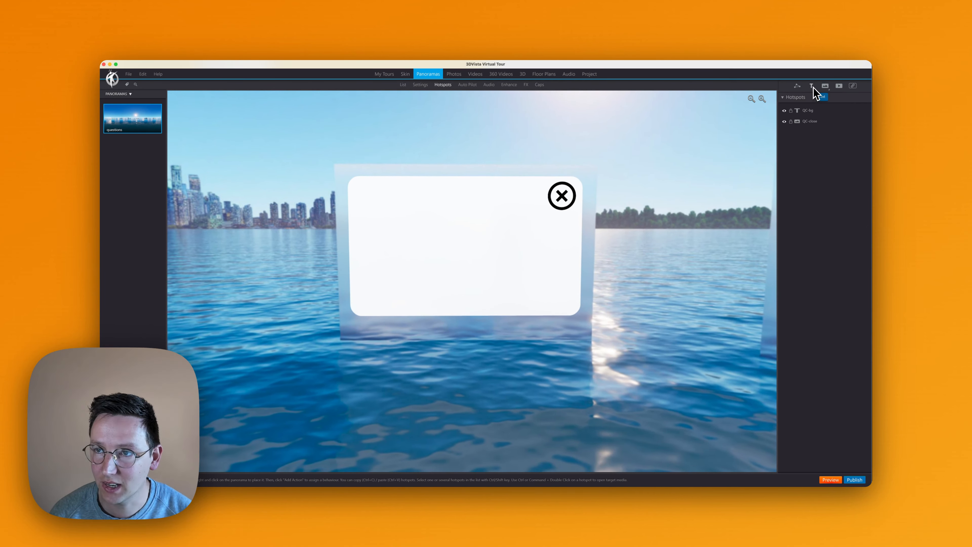
# - Add a text hotspot on the white card reading "Do you like this tutorial?" with a background opacity of 0
pyautogui.click(811, 86)
pyautogui.click(405, 217)
pyautogui.moveTo(424, 242); pyautogui.dragTo(451, 186)
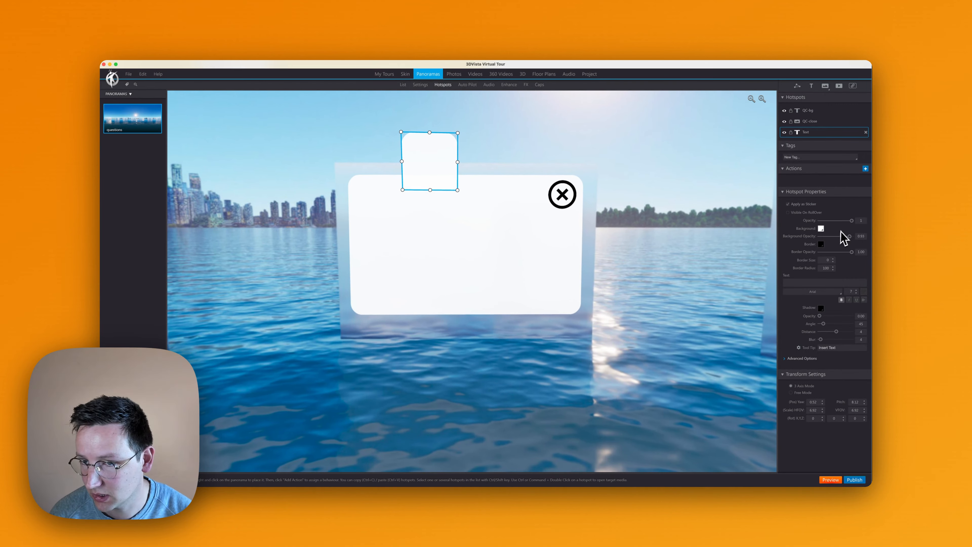
pyautogui.moveTo(850, 240); pyautogui.dragTo(800, 241)
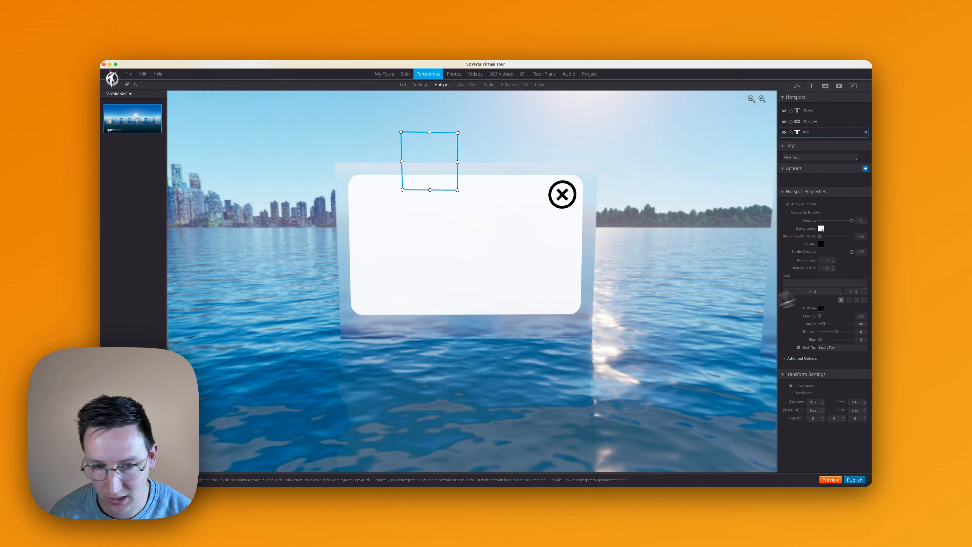
pyautogui.hotkey('ctrl', 'Up')
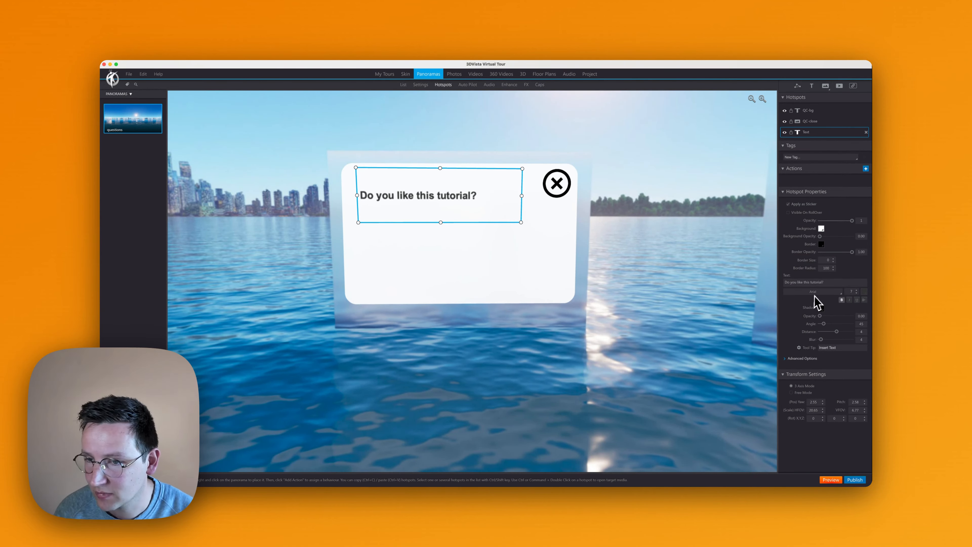
# - Set the question text to bold at font size 9 and reduce its box height to fit the upper part of the card
pyautogui.click(856, 289)
pyautogui.click(856, 290)
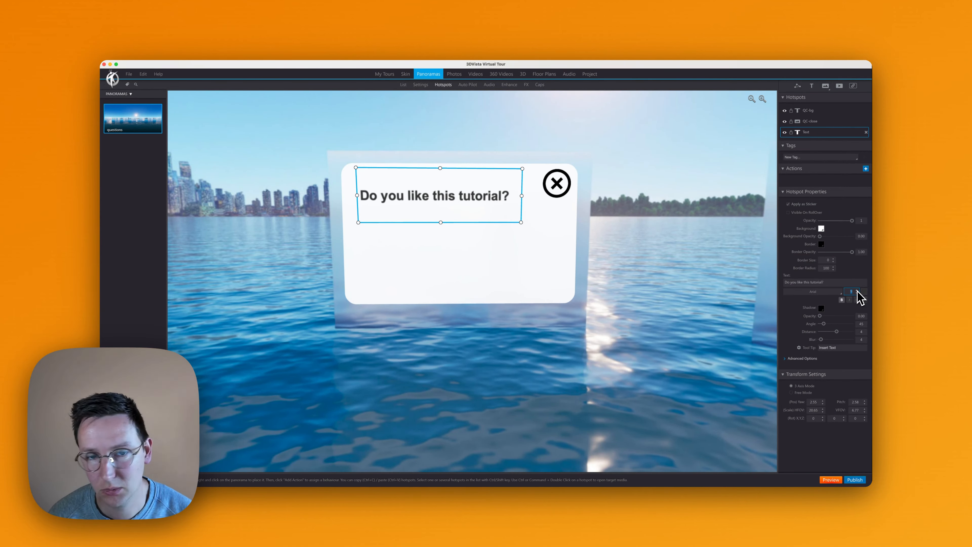
pyautogui.click(841, 299)
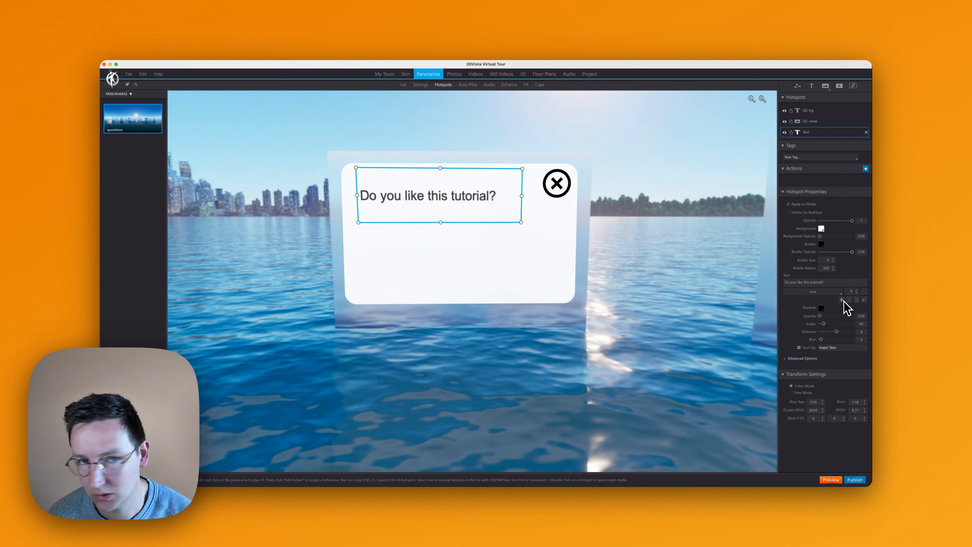
pyautogui.click(841, 299)
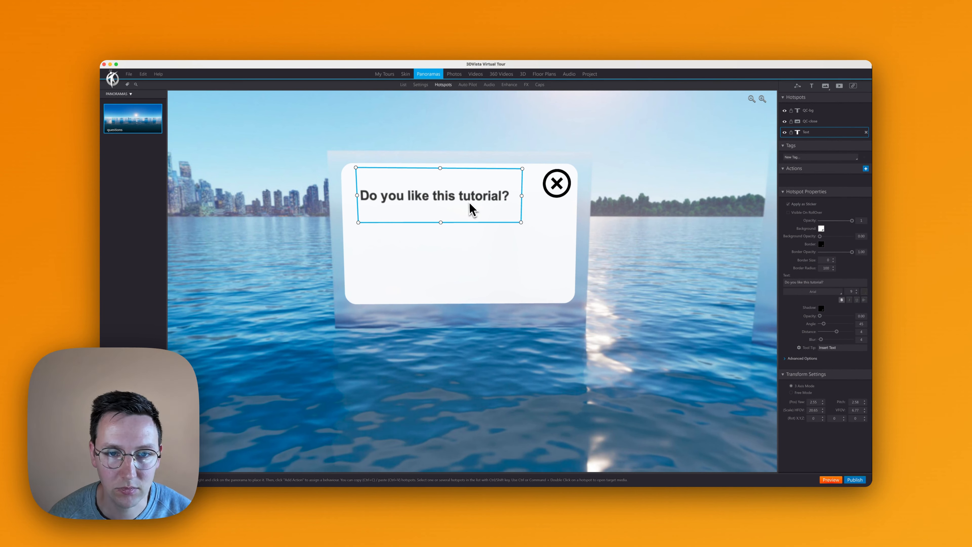
pyautogui.moveTo(440, 169); pyautogui.dragTo(445, 205)
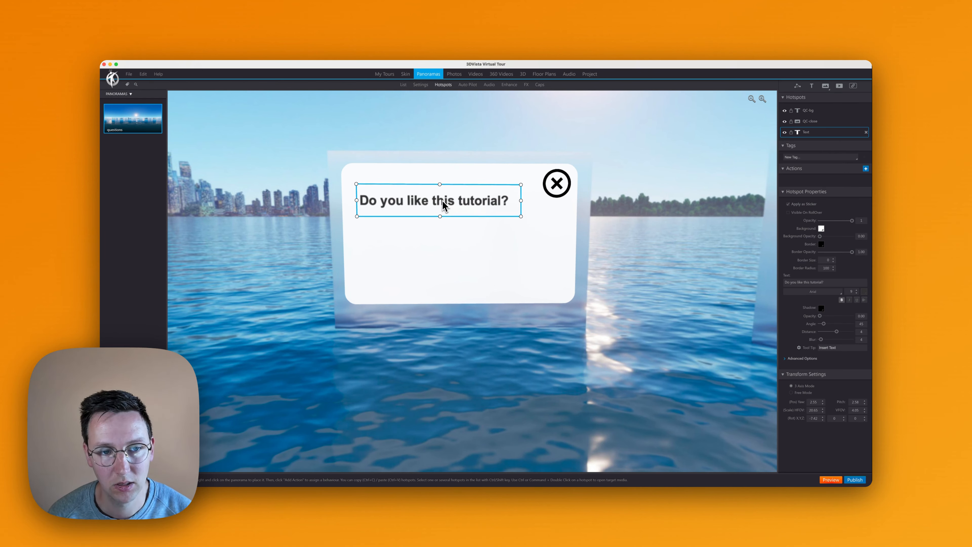
pyautogui.click(483, 134)
pyautogui.scroll(5, 456, 184)
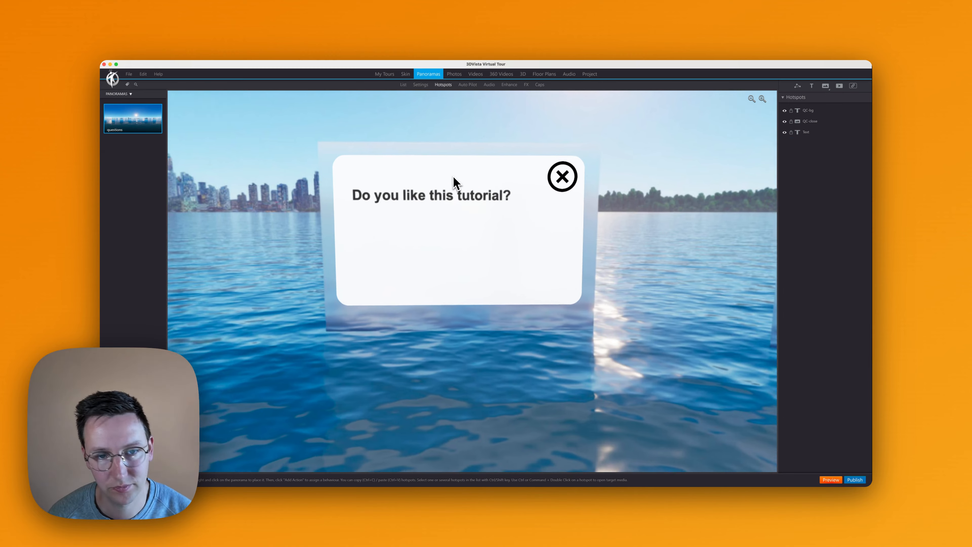
pyautogui.click(451, 179)
pyautogui.click(670, 188)
pyautogui.scroll(-5, 670, 187)
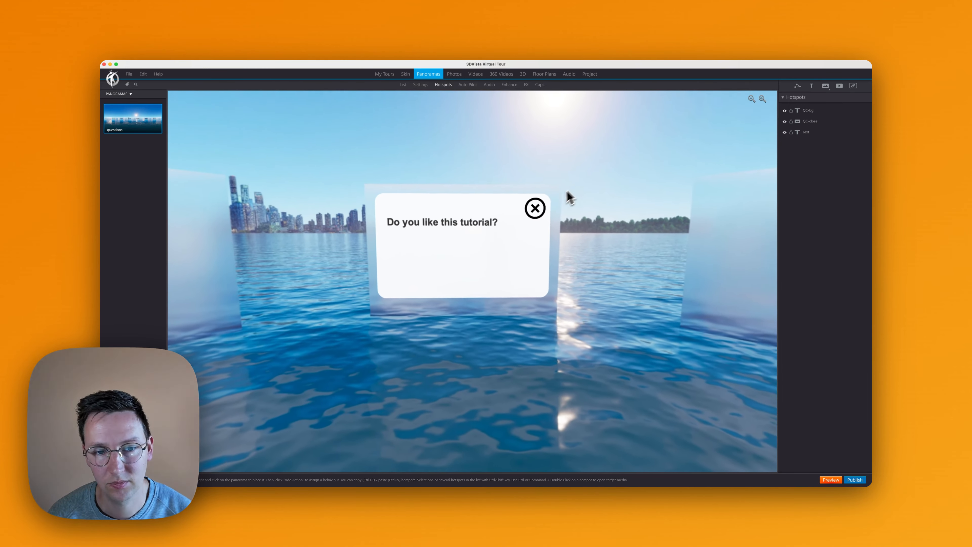
# - Rename the question text hotspot as QC-q1 and tag it with questioncard and q1
pyautogui.click(477, 223)
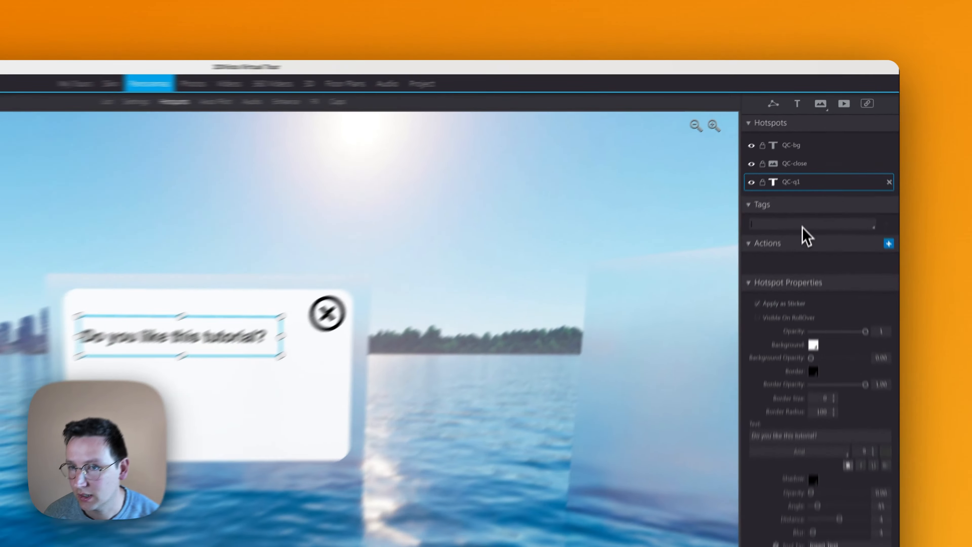
pyautogui.click(815, 157)
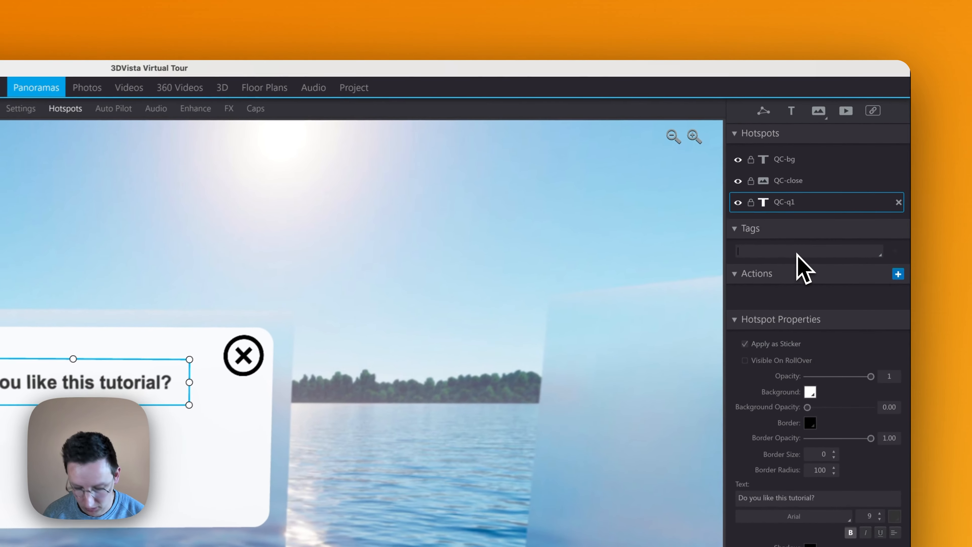
pyautogui.write('ques')
pyautogui.press('Down')
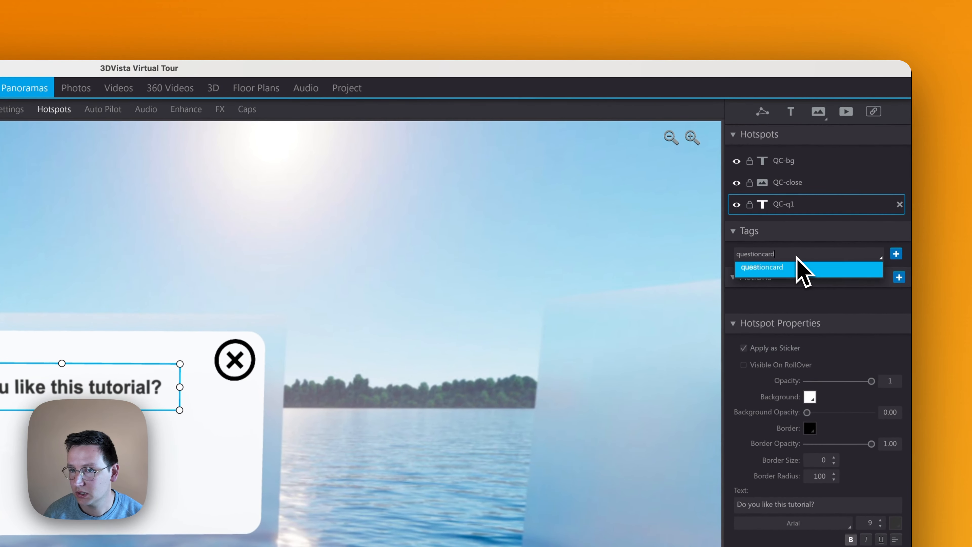
pyautogui.press('Return')
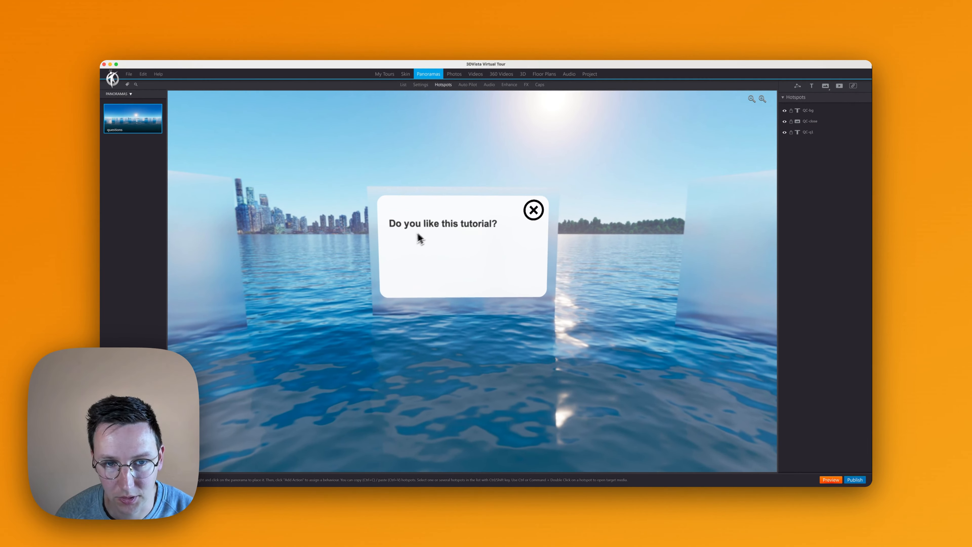
# - Duplicate the QC-q1 text hotspot and place the copy directly below the original question on the card
pyautogui.click(433, 228)
pyautogui.press('super+v')
pyautogui.moveTo(453, 281); pyautogui.dragTo(456, 300)
pyautogui.moveTo(496, 257); pyautogui.dragTo(498, 188)
pyautogui.click(482, 234)
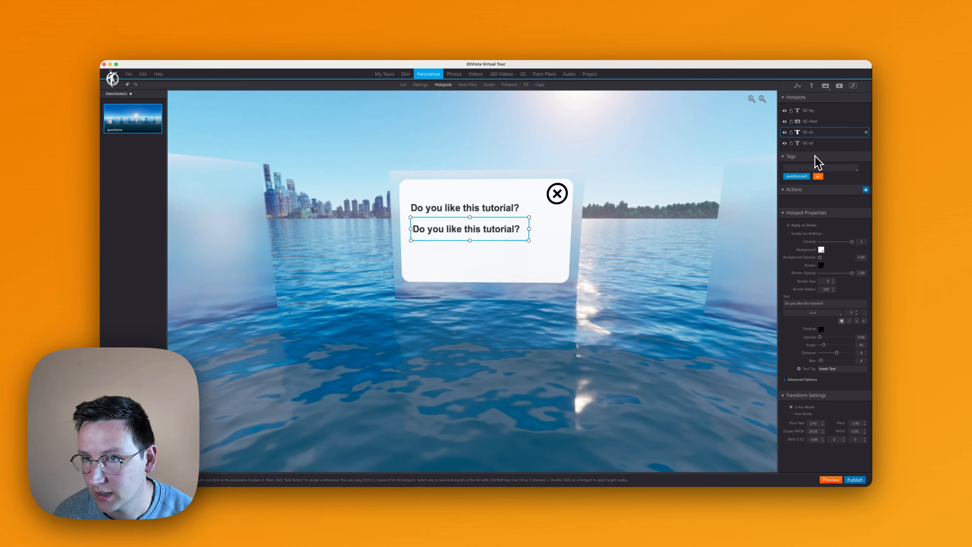
# - Rename the original text hotspot as QC-q1-question and its copy as QC-q1-answer-A
pyautogui.click(817, 137)
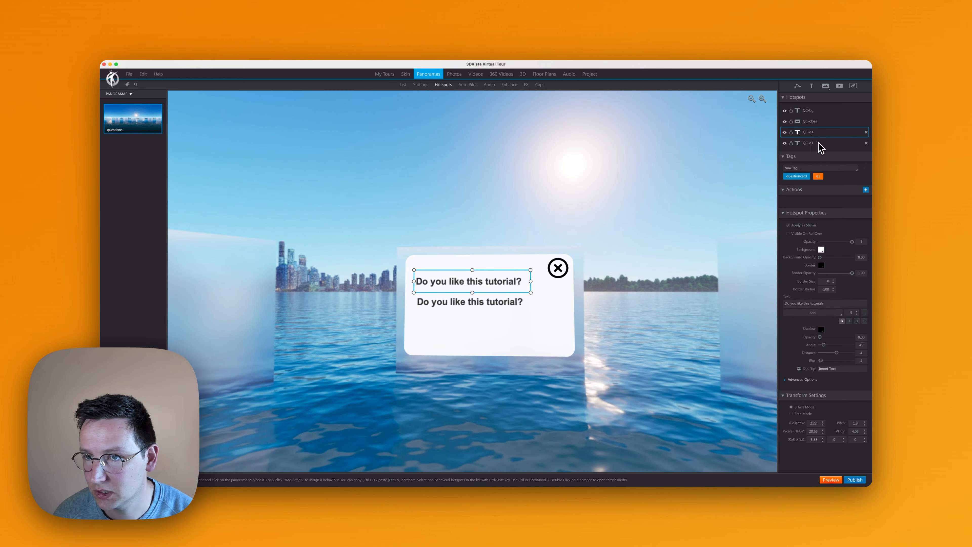
pyautogui.click(819, 143)
pyautogui.doubleClick(817, 145)
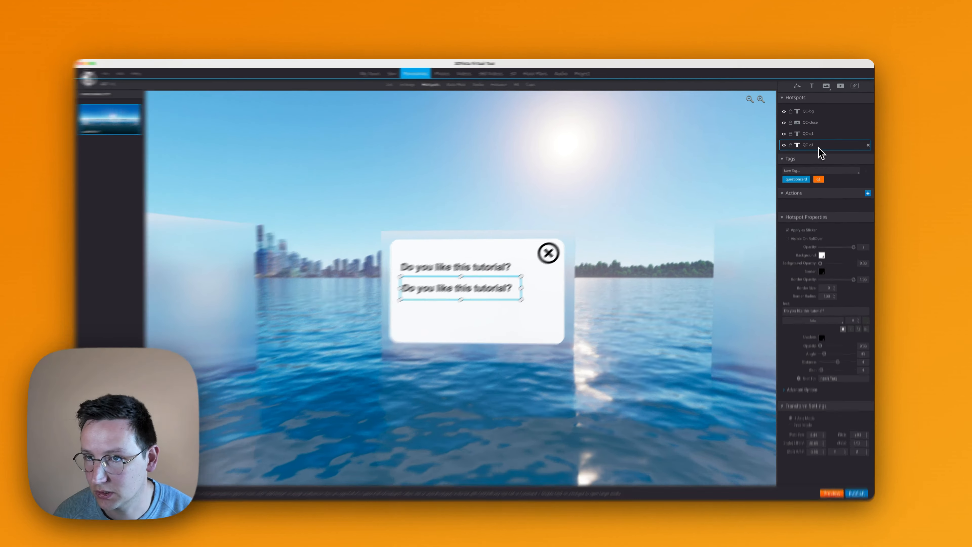
pyautogui.press('BackSpace')
pyautogui.press('BackSpace')
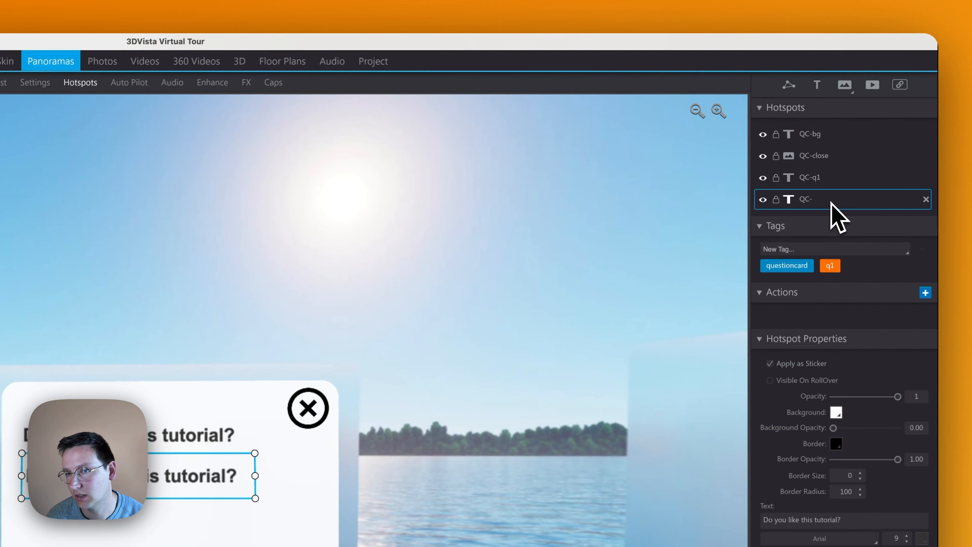
pyautogui.click(818, 179)
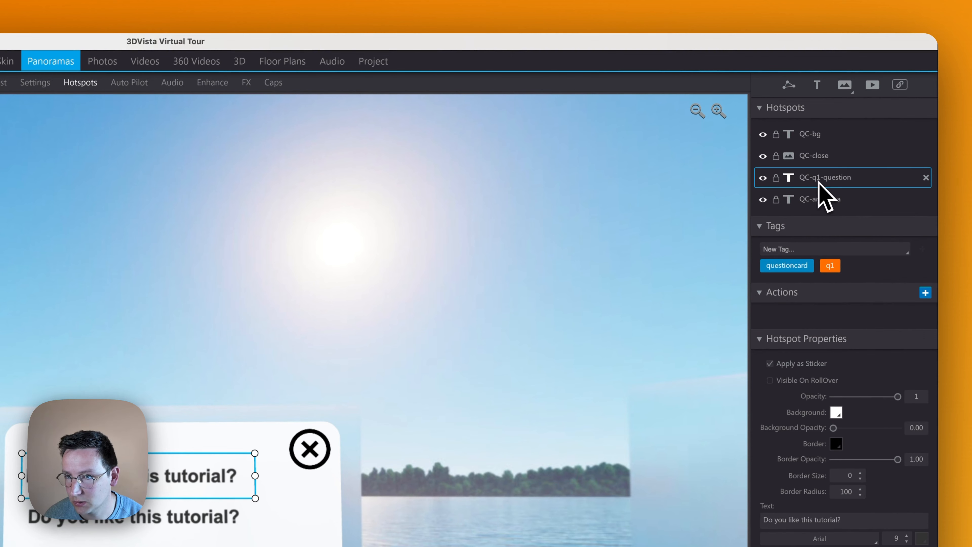
pyautogui.click(830, 199)
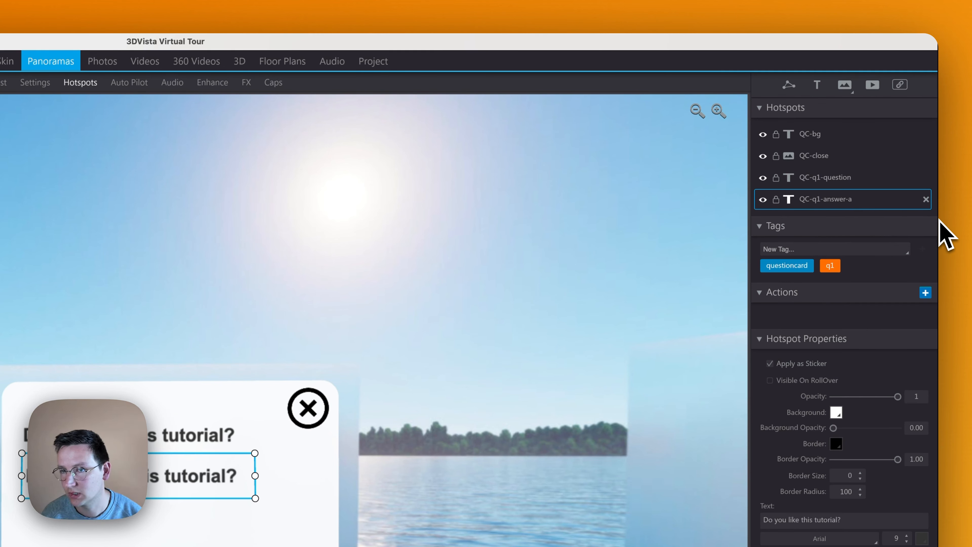
pyautogui.press('shift+super+Right')
pyautogui.press('Right')
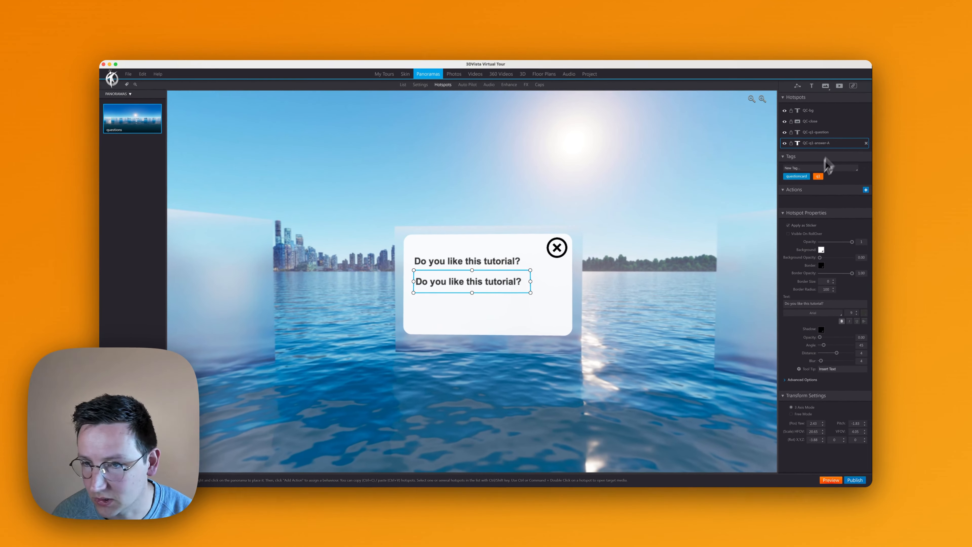
# - Turn off bold for QC-q1-answer-A and replace its text with "A - Yes ofcourse, I already liked and subscribed!"
pyautogui.click(841, 321)
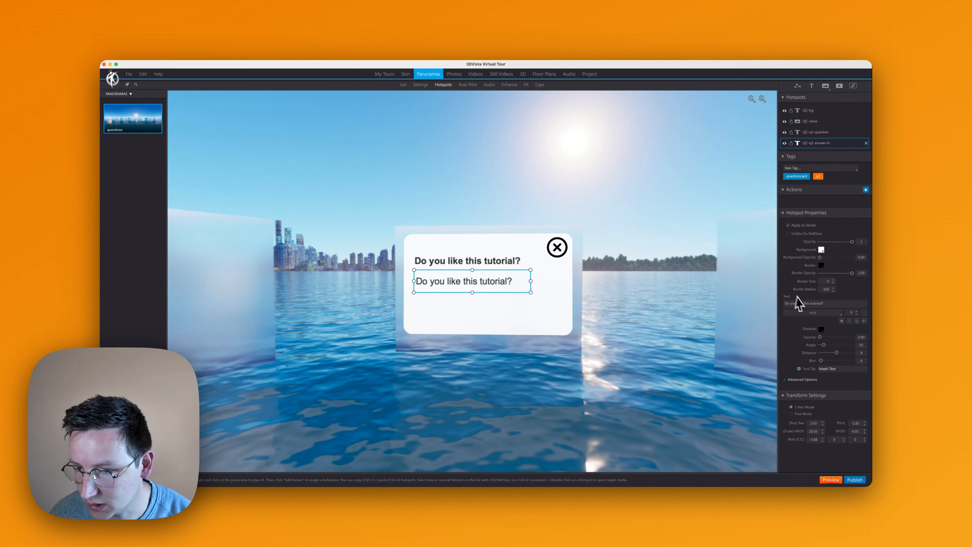
pyautogui.press('super+a')
pyautogui.write('A - Yes ofcourse, I already liked and subscribed!')
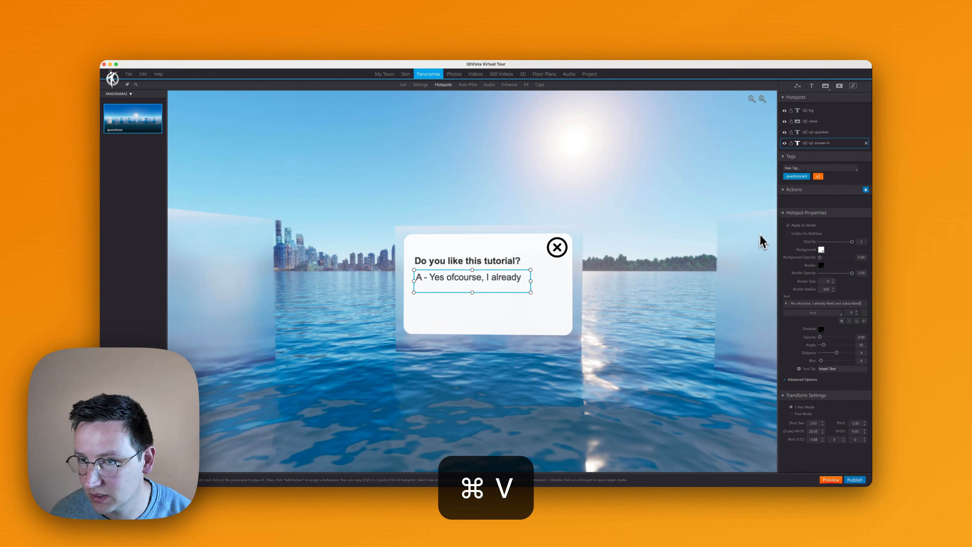
# - Enlarge the QC-q1-answer-A text box on the question card so the full answer fits on two lines
pyautogui.click(687, 263)
pyautogui.click(521, 283)
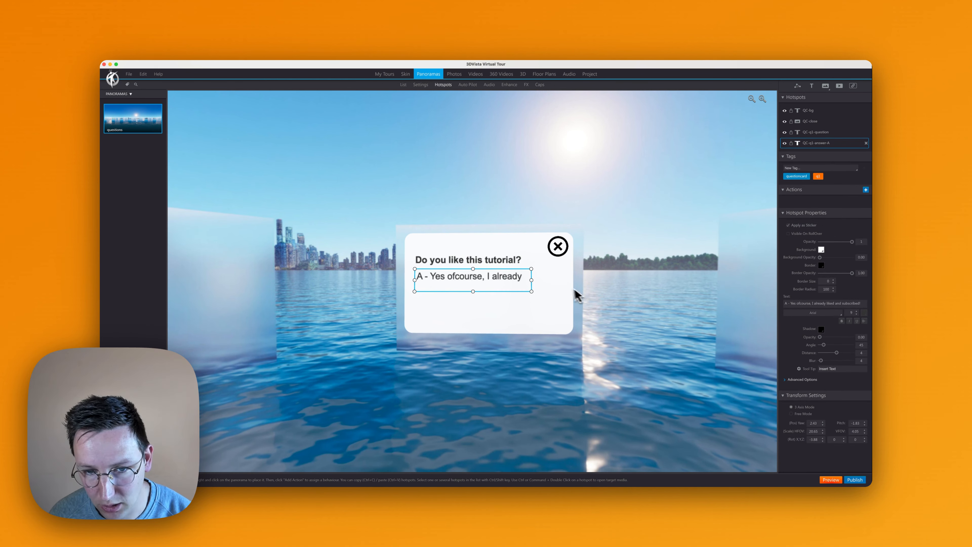
pyautogui.moveTo(531, 279)
pyautogui.mouseDown()
pyautogui.moveTo(594, 282)
pyautogui.moveTo(596, 307)
pyautogui.moveTo(526, 297)
pyautogui.mouseUp()
pyautogui.scroll(3, 553, 293)
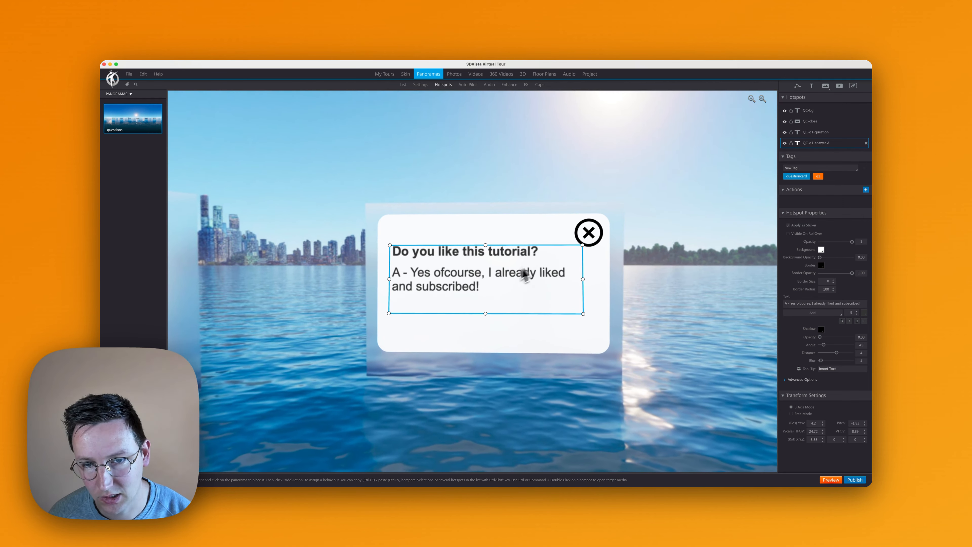
# - Set the QC-q1-answer-A font size to 7 and fit its text box directly below the question
pyautogui.click(857, 314)
pyautogui.click(856, 314)
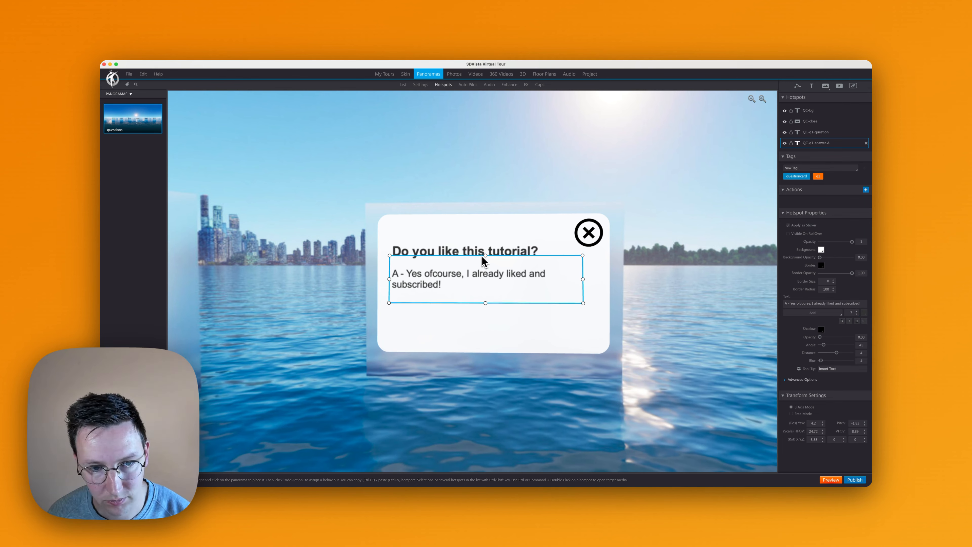
pyautogui.click(493, 265)
pyautogui.moveTo(494, 265); pyautogui.dragTo(494, 257)
pyautogui.click(475, 279)
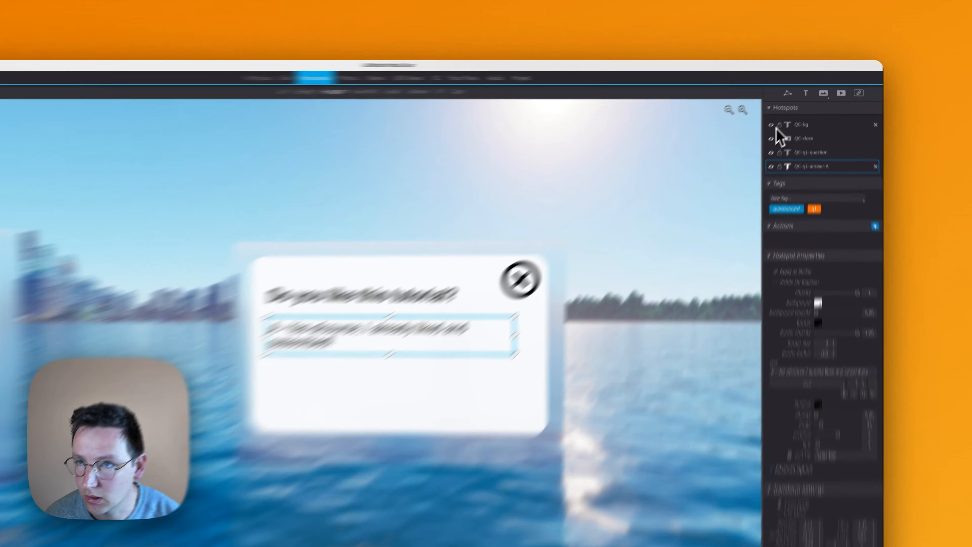
# - Lock the QC-bg and QC-close hotspots and try moving the card elements in the panorama
pyautogui.click(784, 110)
pyautogui.click(740, 156)
pyautogui.click(753, 156)
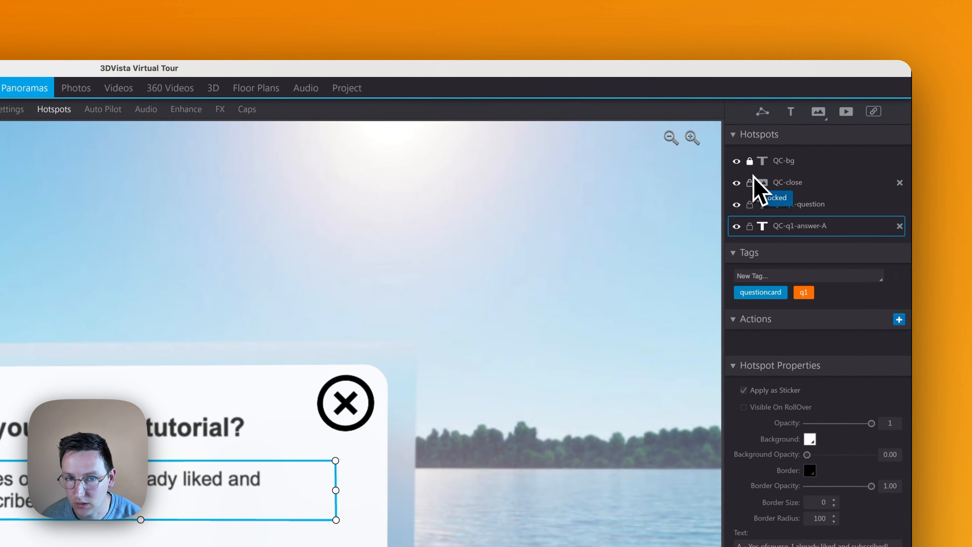
pyautogui.click(749, 182)
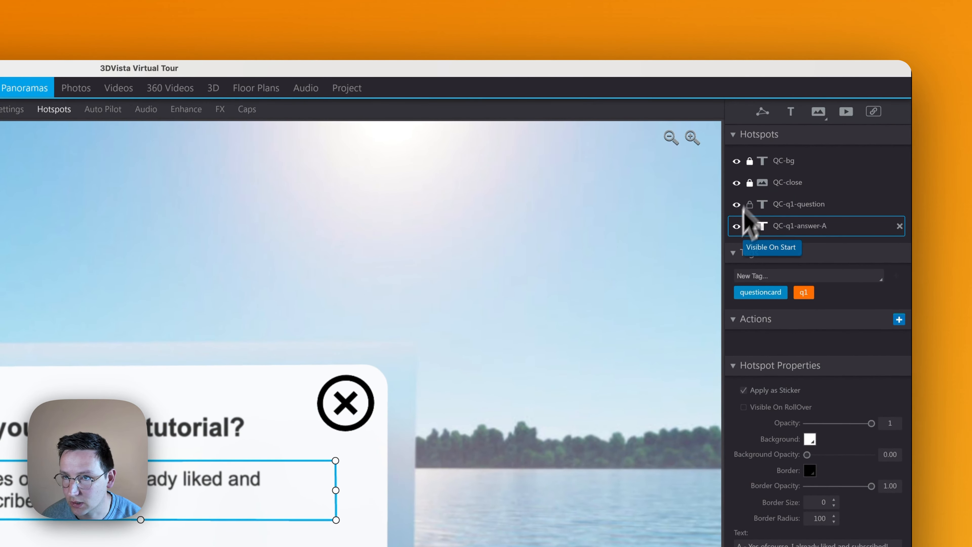
pyautogui.moveTo(345, 402); pyautogui.dragTo(508, 191)
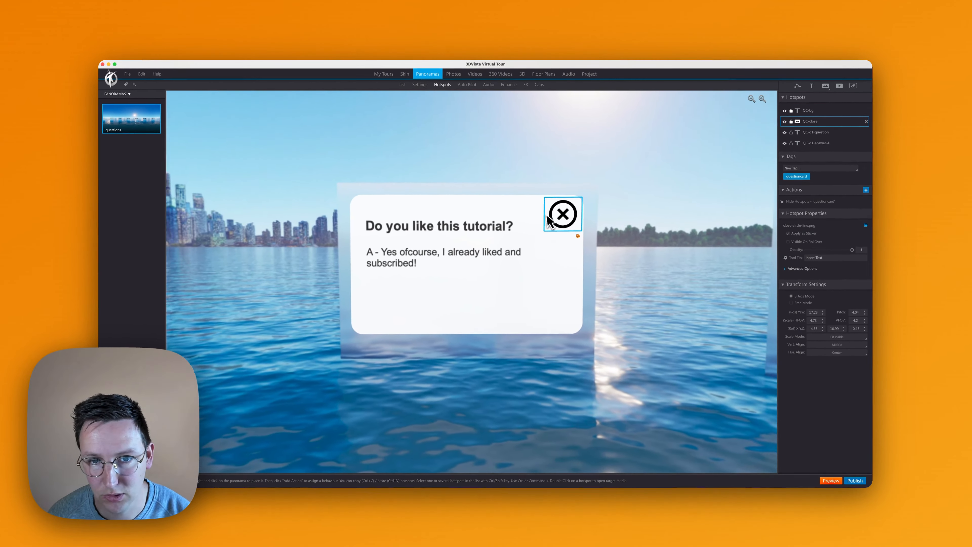
pyautogui.click(521, 192)
pyautogui.click(512, 230)
pyautogui.click(493, 198)
# - Duplicate the QC-q1-answer-A hotspot, place the copy directly below it, and rename the copy as QC-q1-answer-B
pyautogui.click(823, 132)
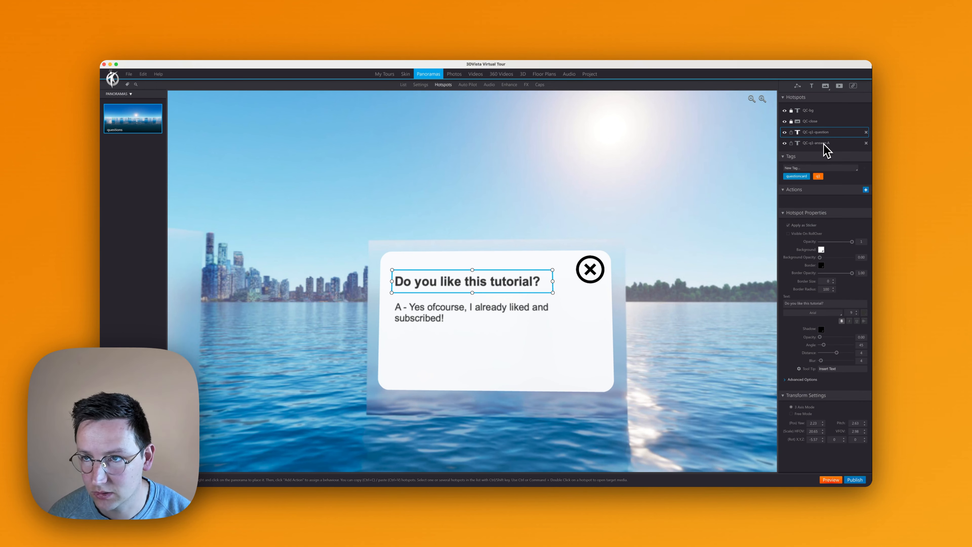
pyautogui.click(833, 149)
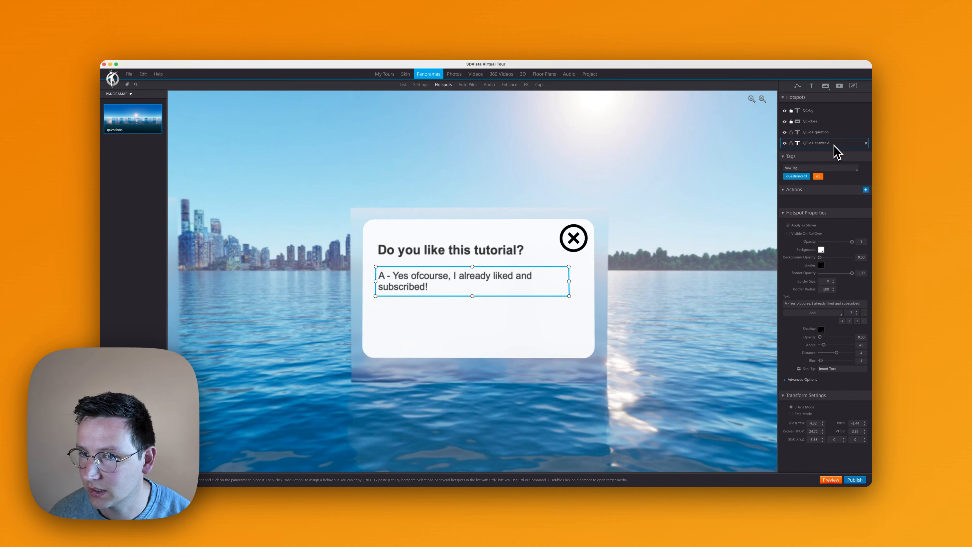
pyautogui.press('super+c')
pyautogui.press('super+v')
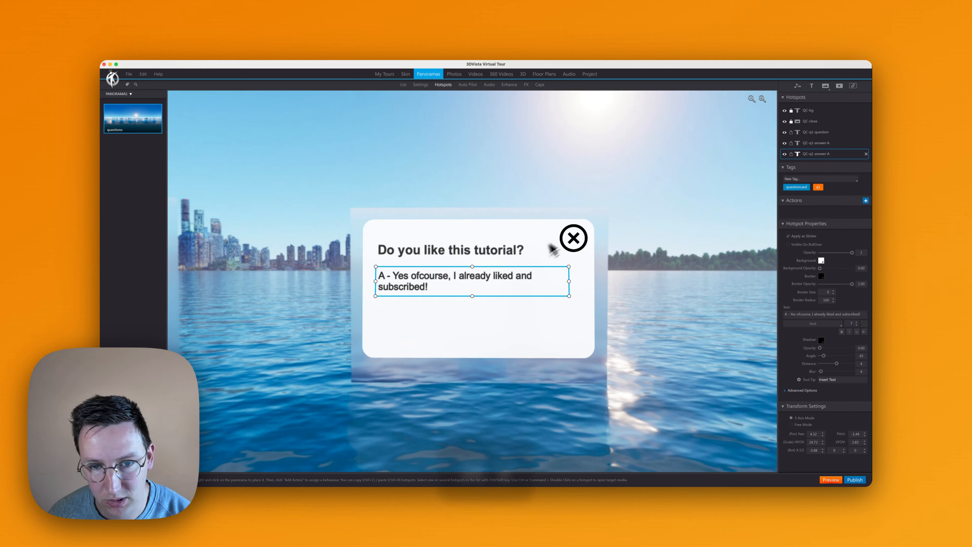
pyautogui.moveTo(538, 285); pyautogui.dragTo(538, 314)
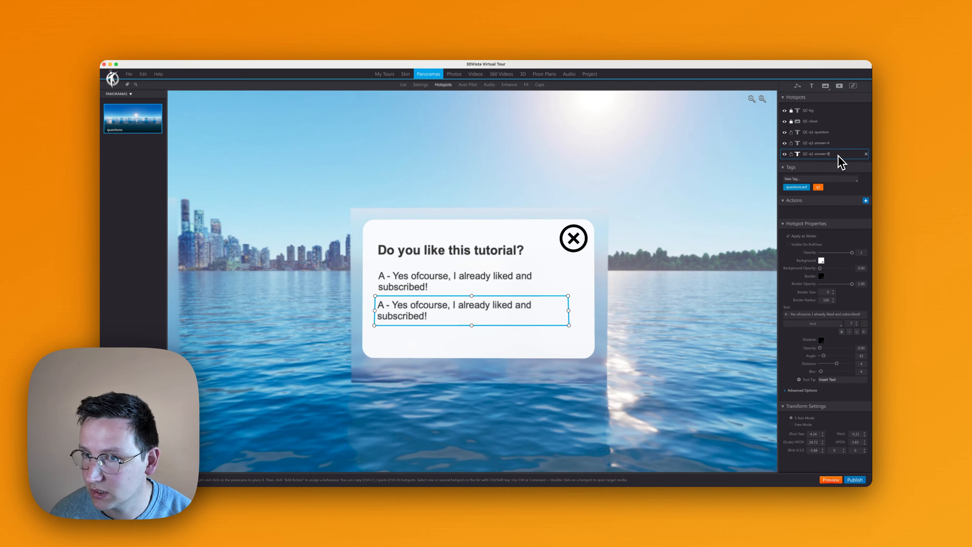
# - Replace the text of QC-q1-answer-B with "B - Not yet, I'm still watching."
pyautogui.hotkey('alt', 'Tab')
pyautogui.click(494, 290)
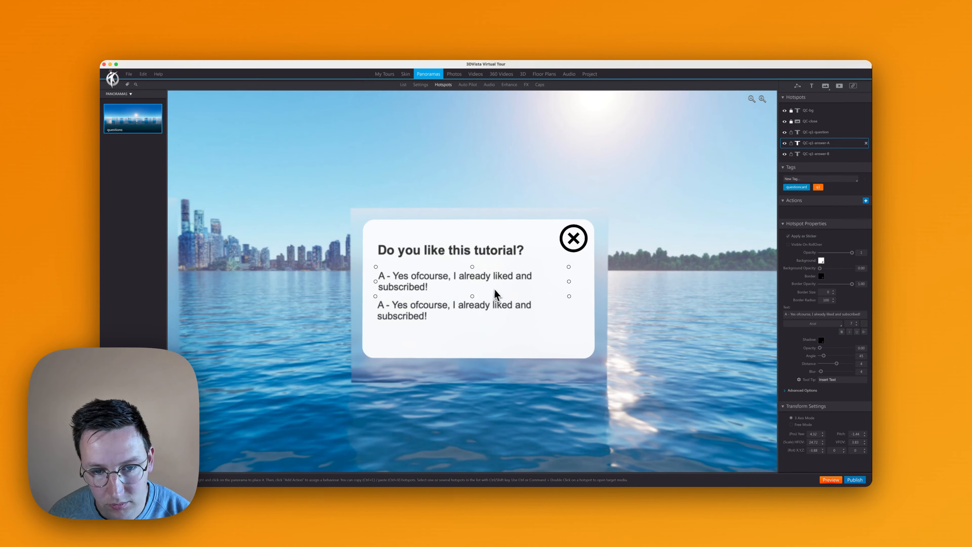
pyautogui.click(495, 305)
pyautogui.click(850, 313)
pyautogui.press('super+a')
pyautogui.press('super+v')
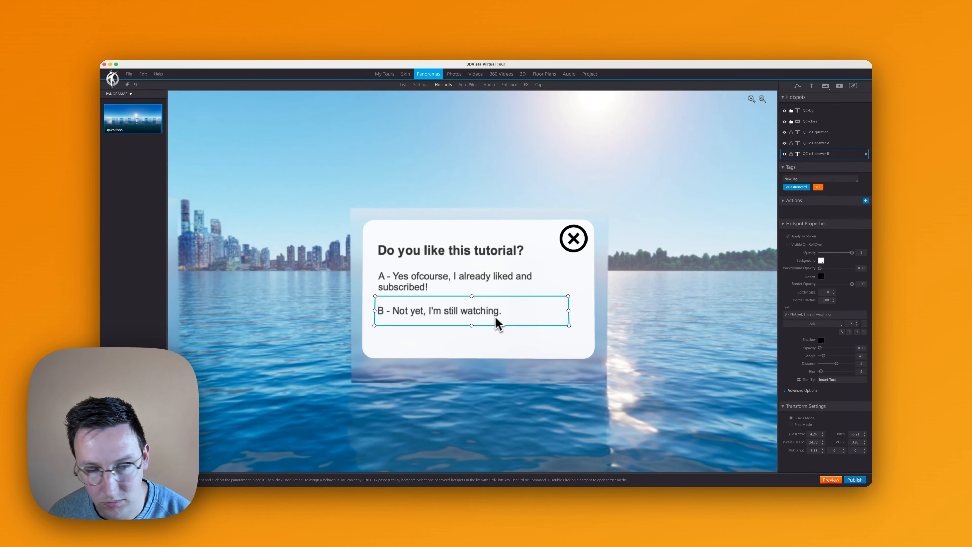
# - Duplicate the answer B hotspot below the original and set the copy's text to "C - No, no idea why."
pyautogui.press('super+v')
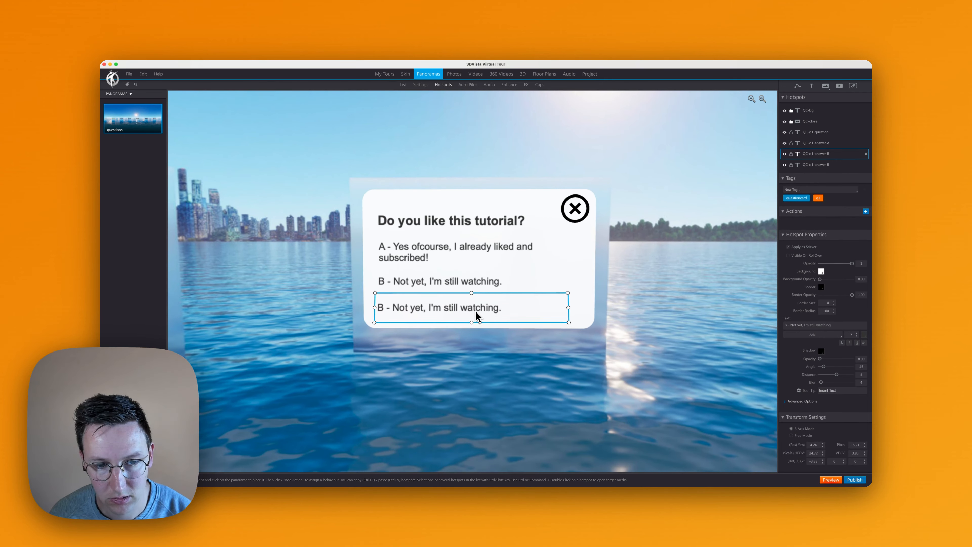
pyautogui.click(841, 326)
pyautogui.press('super+a')
pyautogui.write('C - No.')
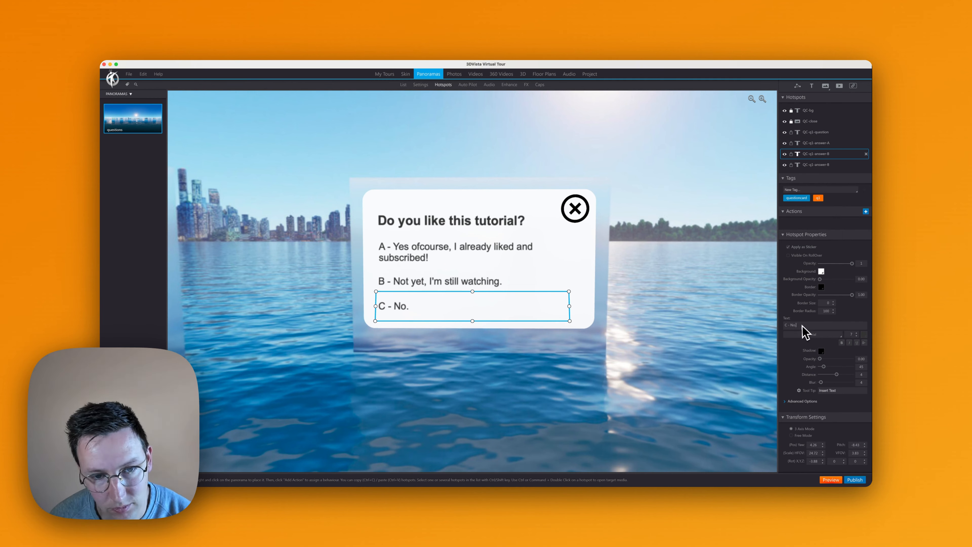
pyautogui.click(717, 297)
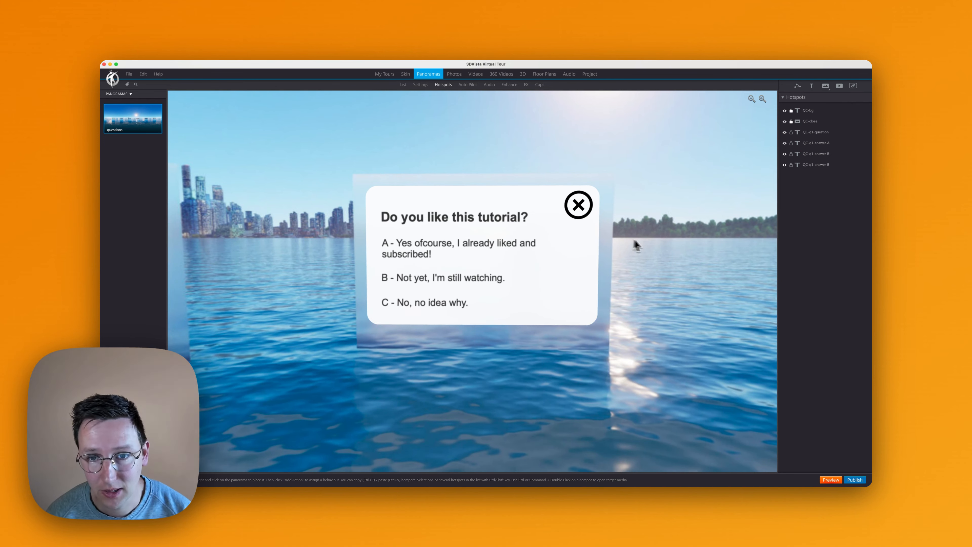
# - Publish the tour for Web / Mobile and reload the published page in the browser to check the question card
pyautogui.click(855, 479)
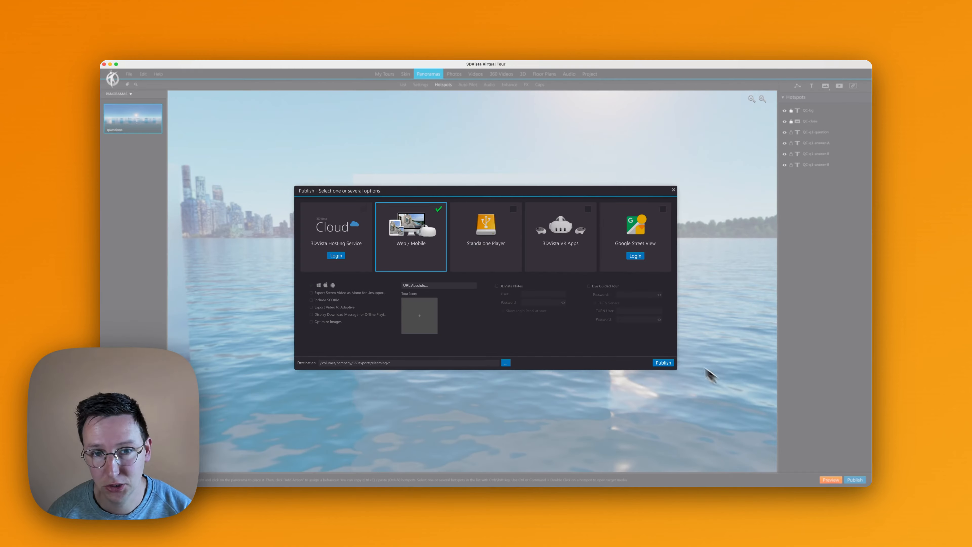
pyautogui.click(663, 362)
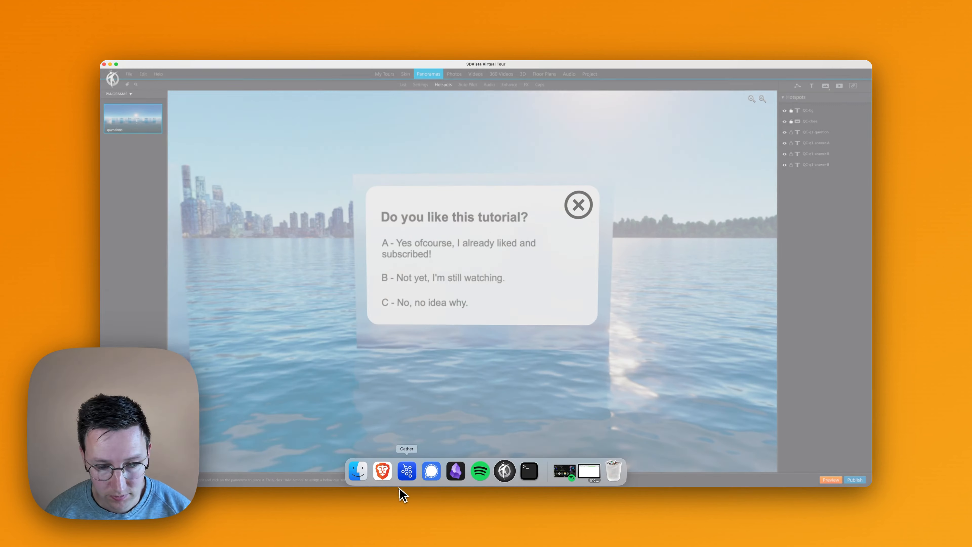
pyautogui.click(382, 469)
pyautogui.press('super+r')
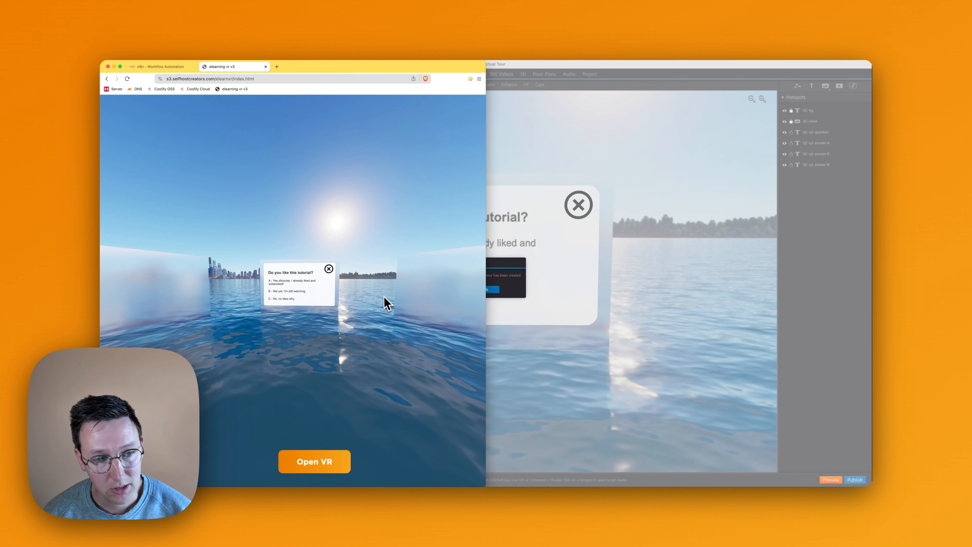
pyautogui.scroll(5, 308, 282)
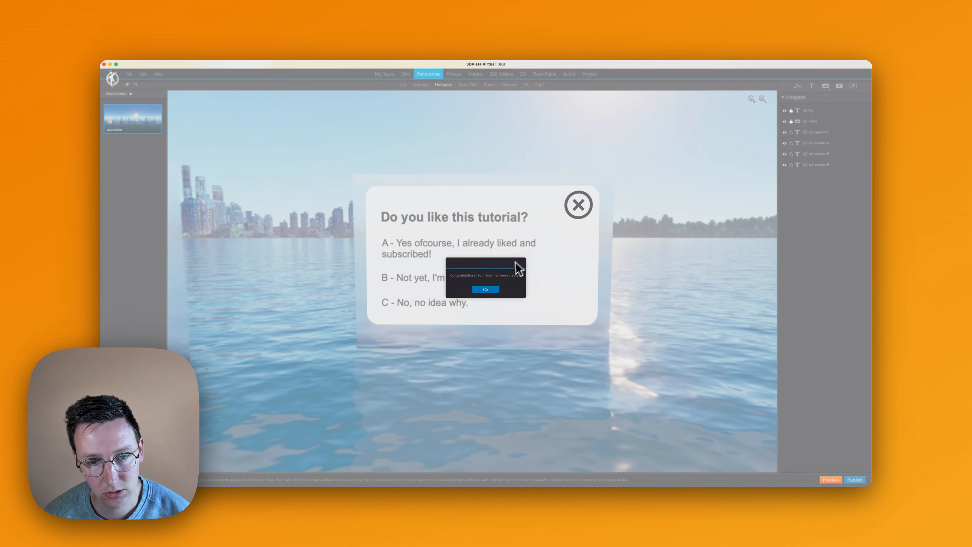
pyautogui.click(496, 290)
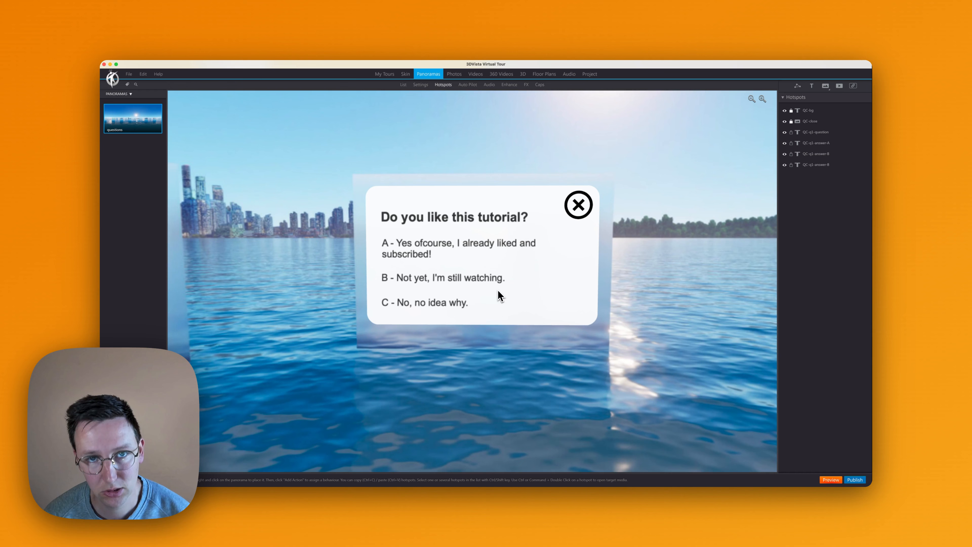
# - Enable the quiz in the project's E-Learning settings to examine its options, and disable it again
pyautogui.click(589, 74)
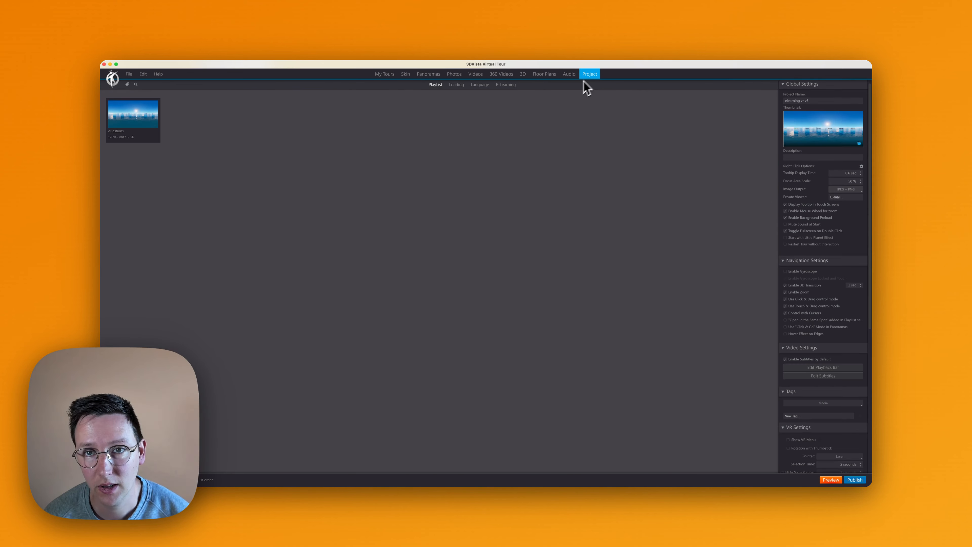
pyautogui.click(505, 87)
pyautogui.click(791, 97)
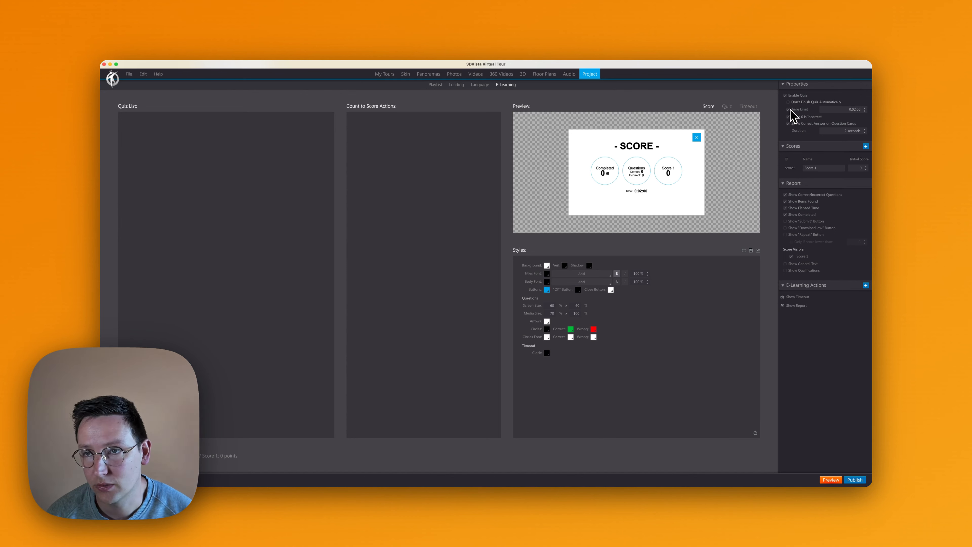
pyautogui.click(786, 95)
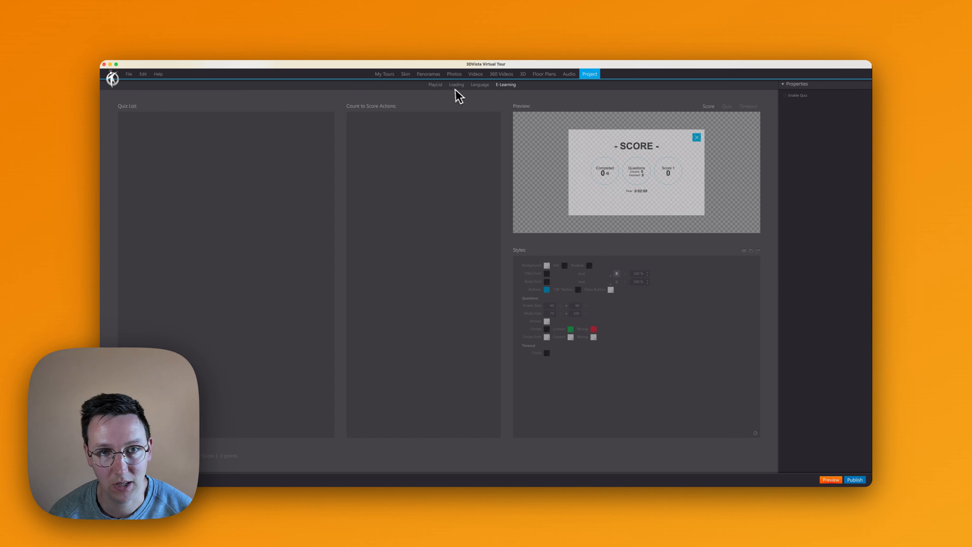
# - Open the tour's skin for editing and select the Main Viewer element
pyautogui.click(408, 75)
pyautogui.click(805, 176)
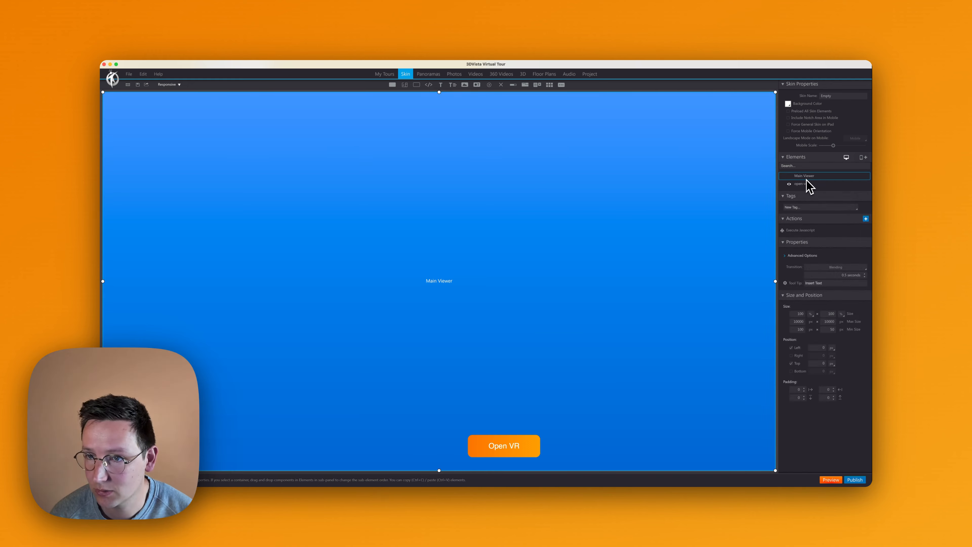
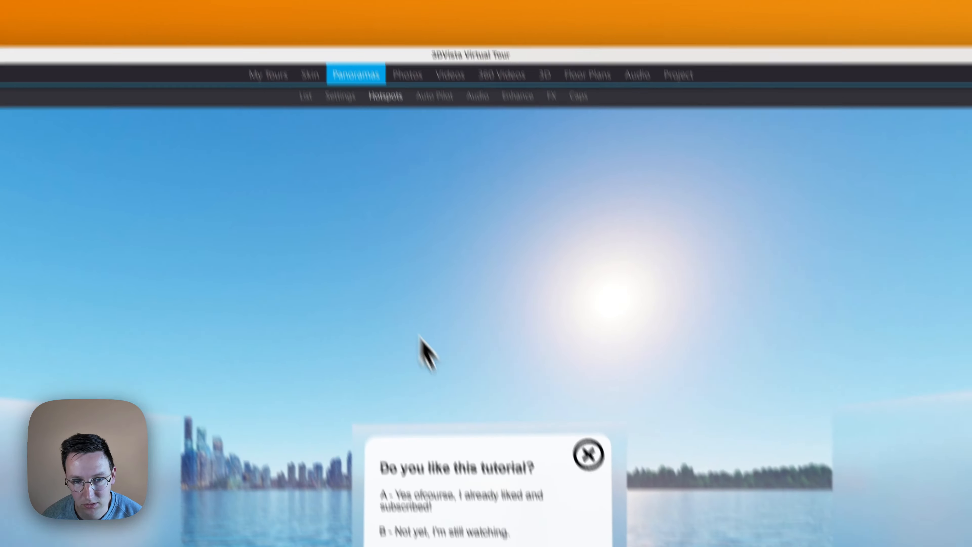
# - Add an Execute Javascript action triggered on click to the QC-q1-answer-A hotspot
pyautogui.click(459, 515)
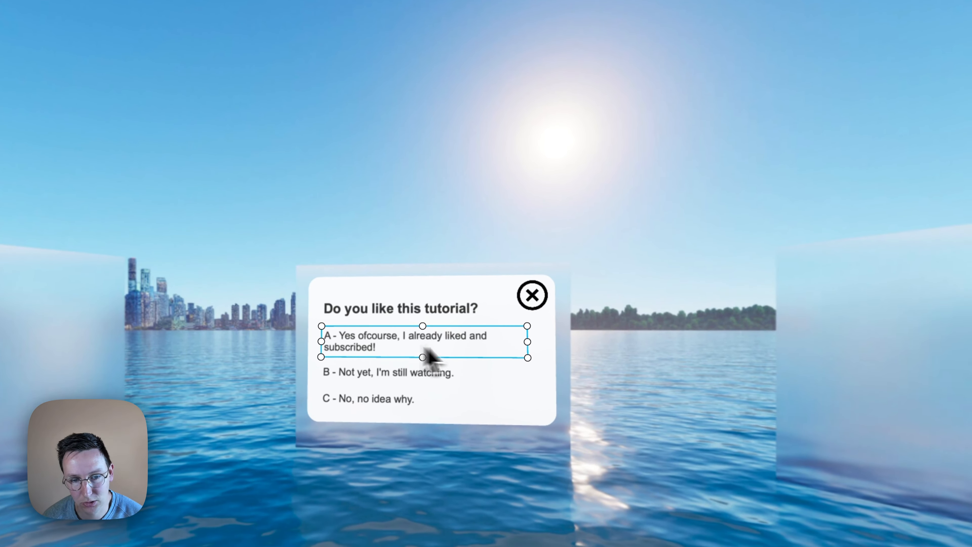
pyautogui.moveTo(528, 260); pyautogui.dragTo(516, 212)
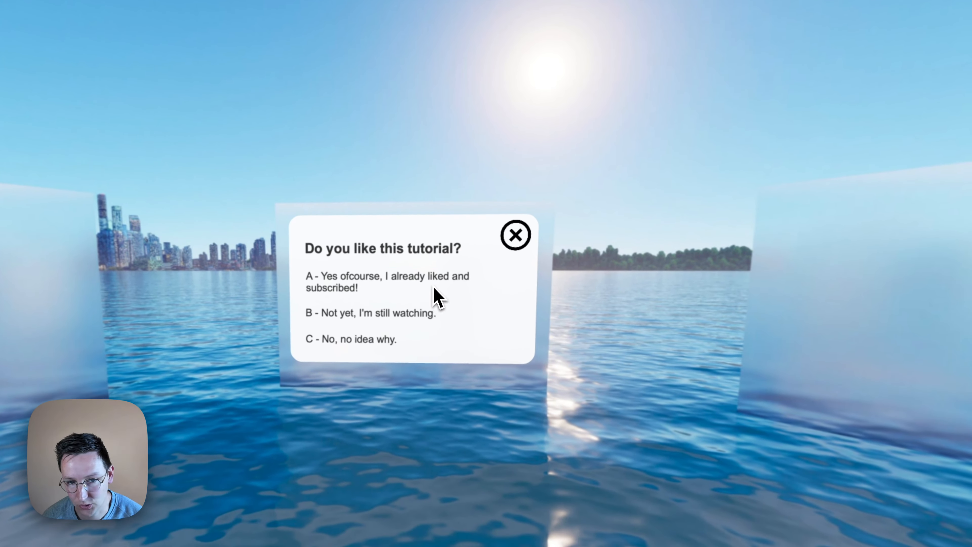
pyautogui.click(436, 296)
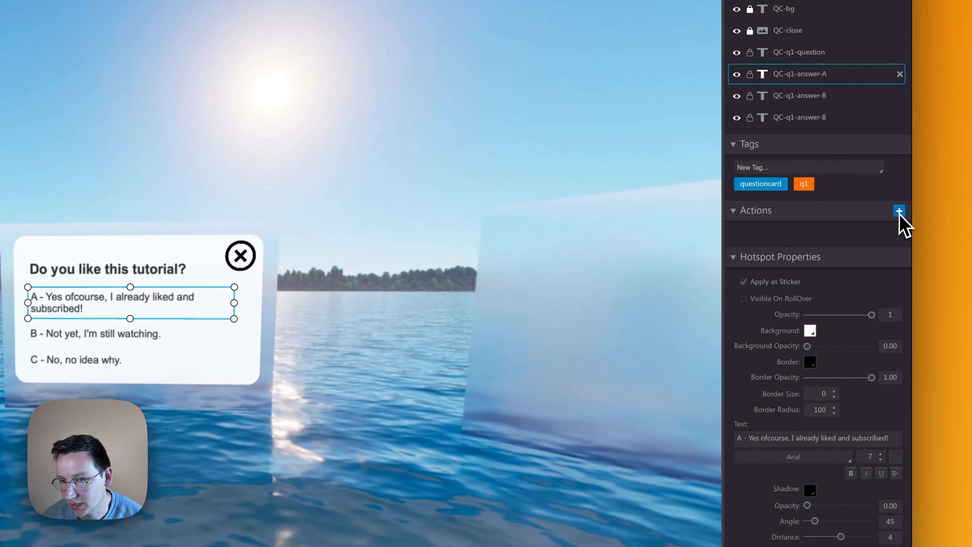
pyautogui.click(899, 211)
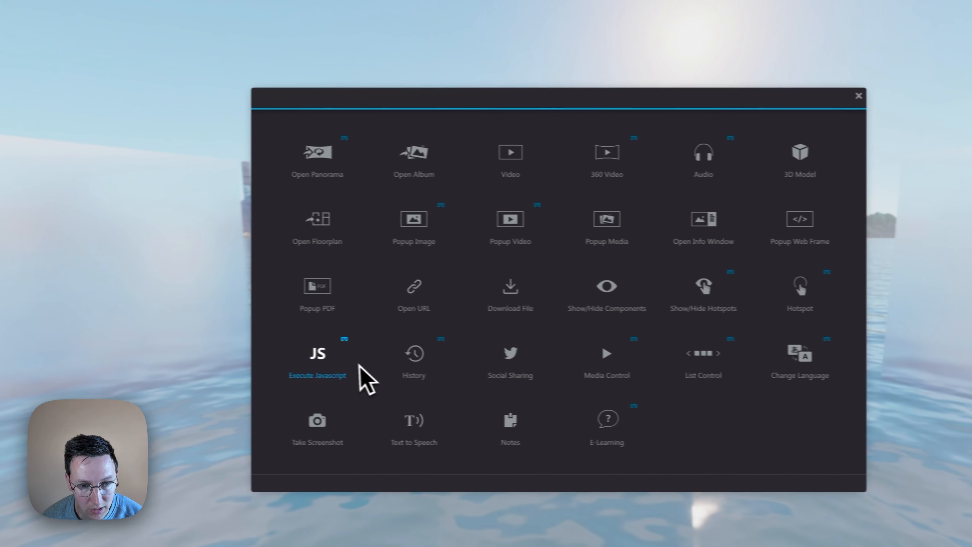
pyautogui.click(344, 364)
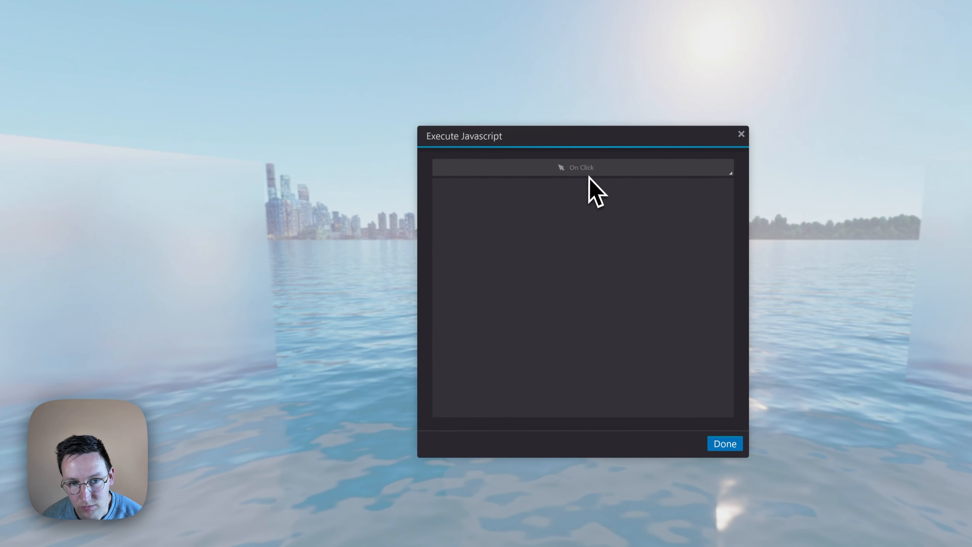
# - Copy the score increment code from the notes into the action: window.blazeIT.variables.myScore = window.blazeIT.variables.myScore + 1;
pyautogui.press('super+Tab')
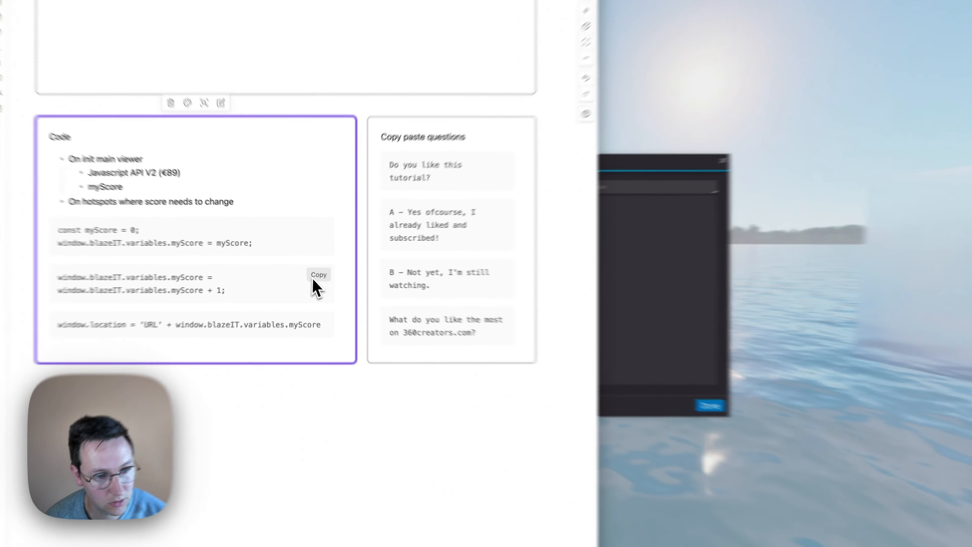
pyautogui.click(309, 271)
pyautogui.press('super+Tab')
pyautogui.press('super+v')
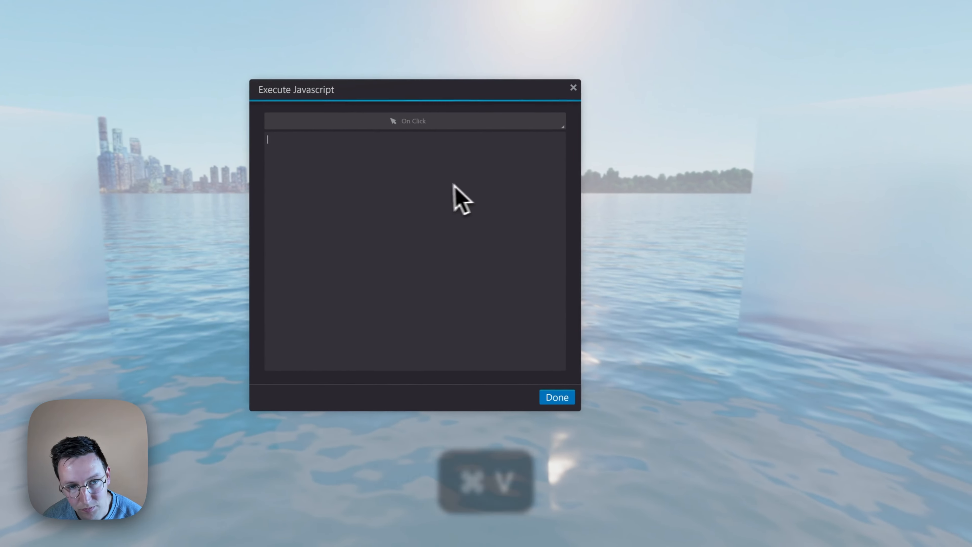
pyautogui.write('f')
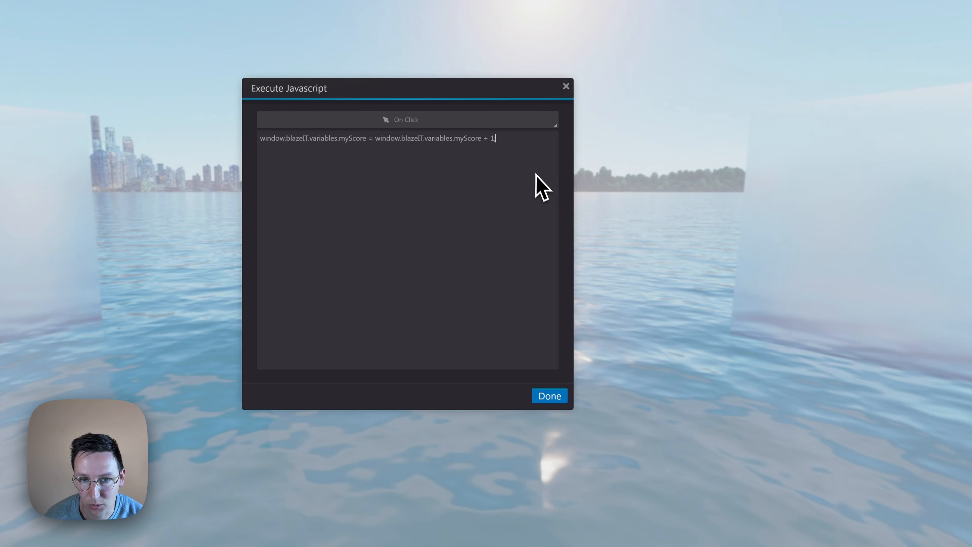
pyautogui.click(560, 395)
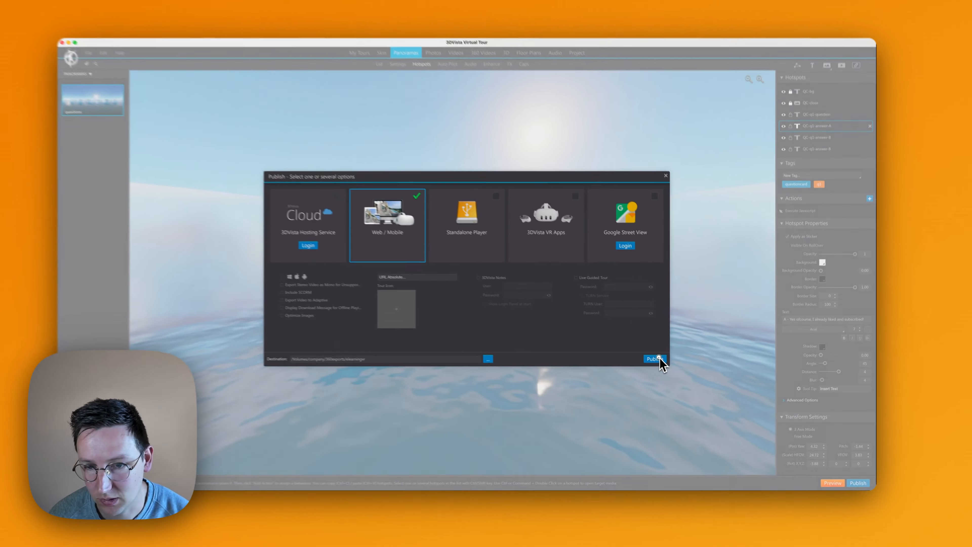
# - Publish the tour for Web / Mobile, check the S3 upload in the terminal, and reload the published page in the browser
pyautogui.click(660, 362)
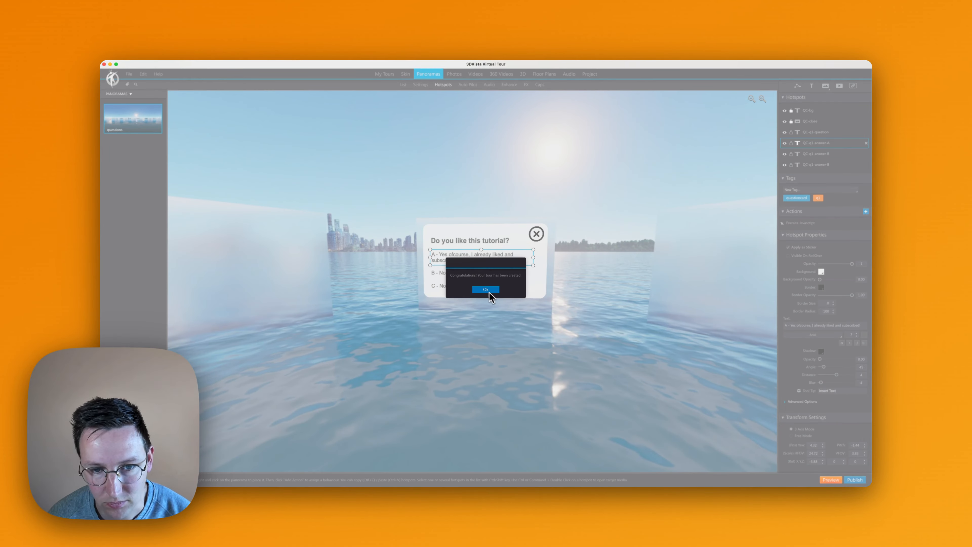
pyautogui.click(488, 291)
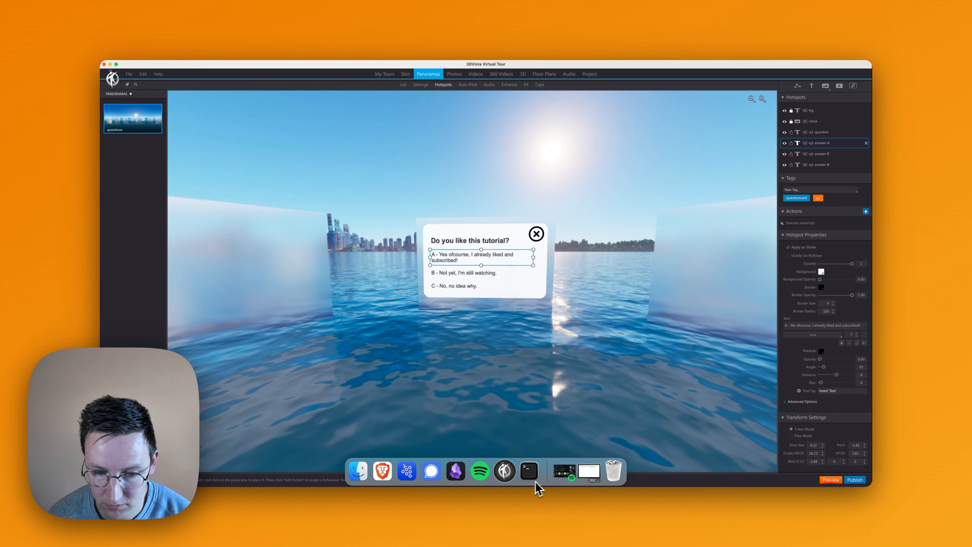
pyautogui.click(537, 474)
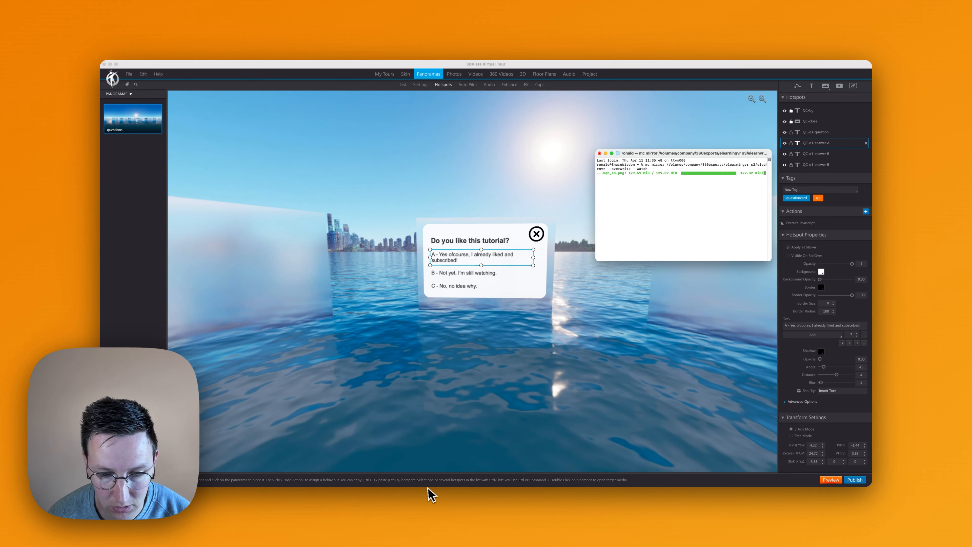
pyautogui.click(396, 470)
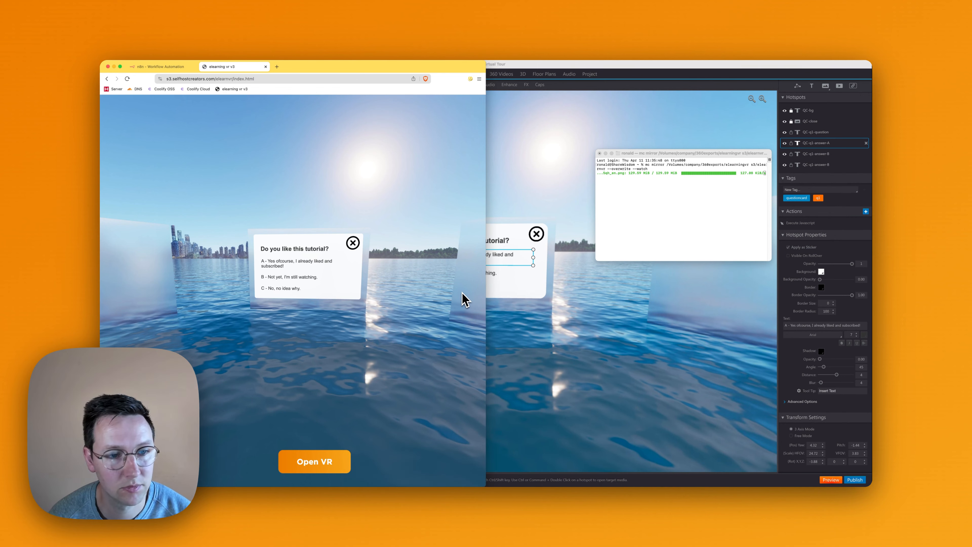
pyautogui.press('super+r')
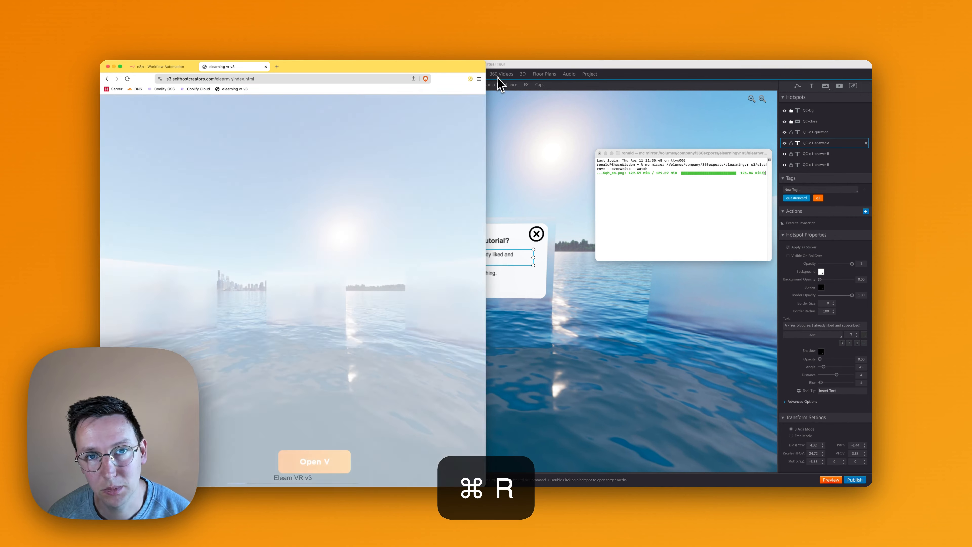
# - Open the browser's developer console beside the published tour and evaluate window.blazeIT.variables.myScore
pyautogui.press('super+alt+i')
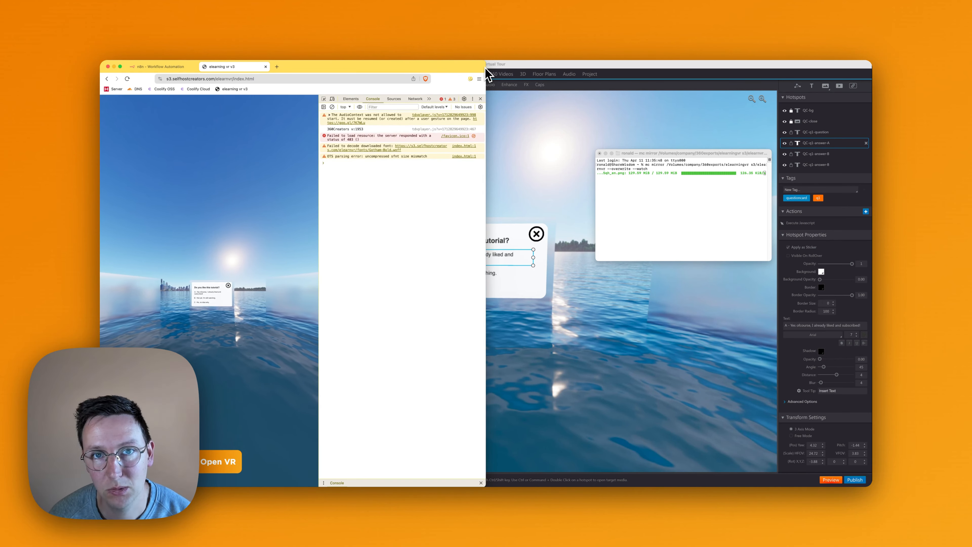
pyautogui.moveTo(486, 74); pyautogui.dragTo(770, 67)
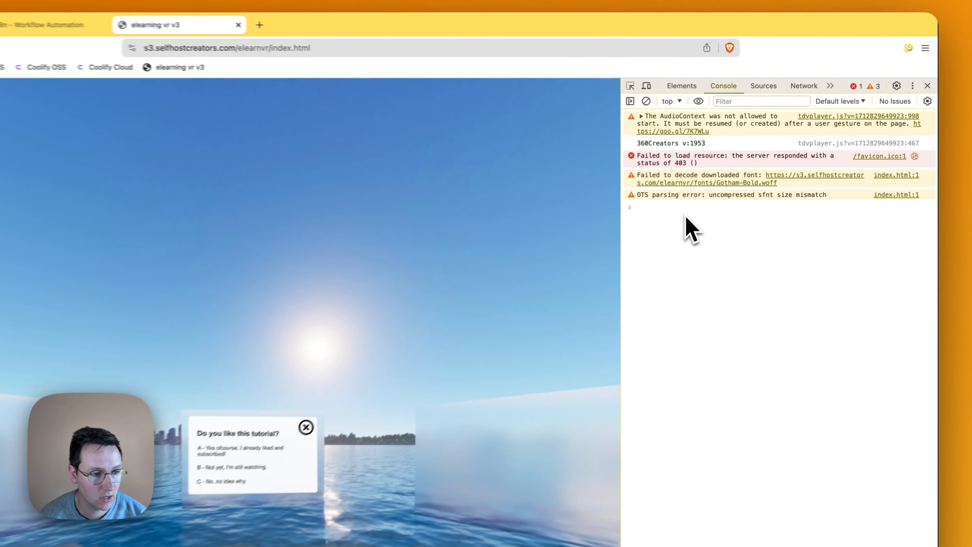
pyautogui.write('window.')
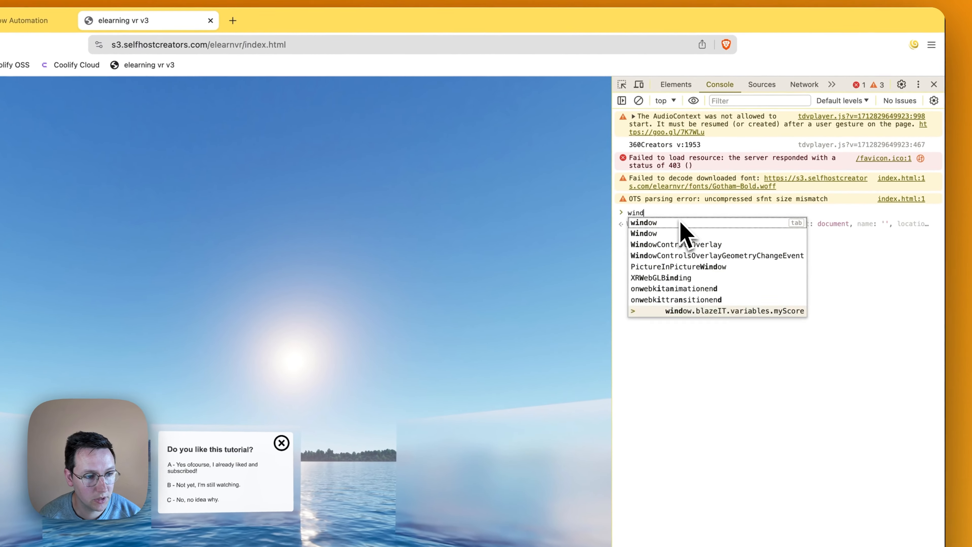
pyautogui.write('blaze')
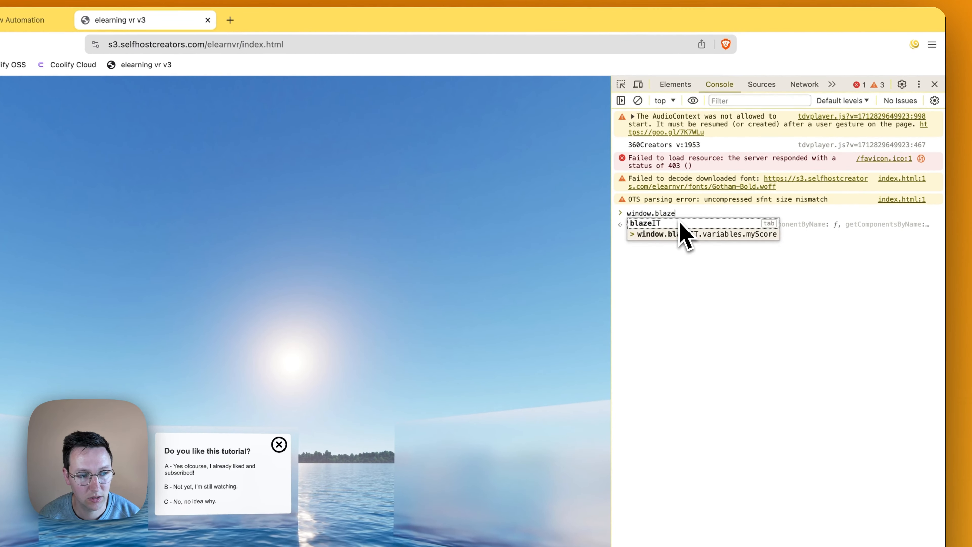
pyautogui.write('IT.variables')
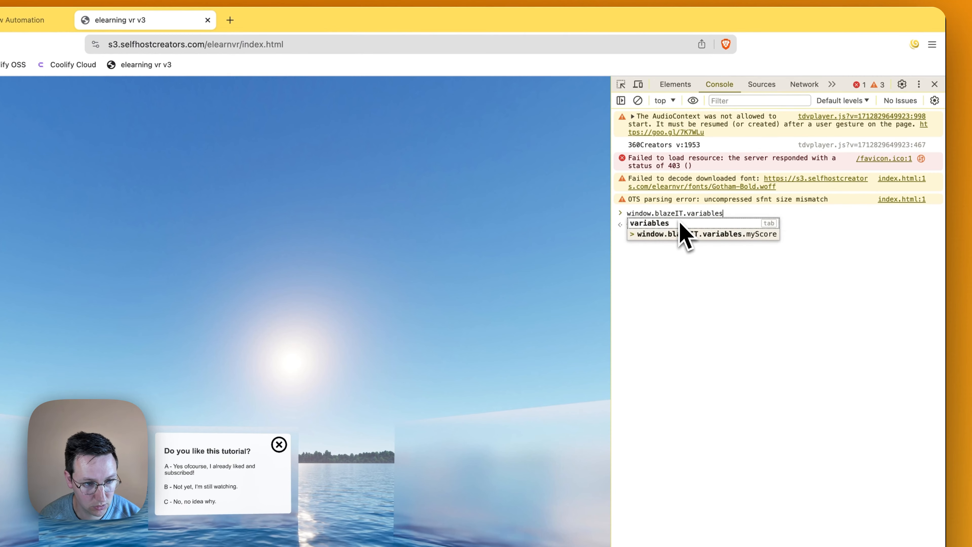
pyautogui.write('.myScore')
pyautogui.press('Return')
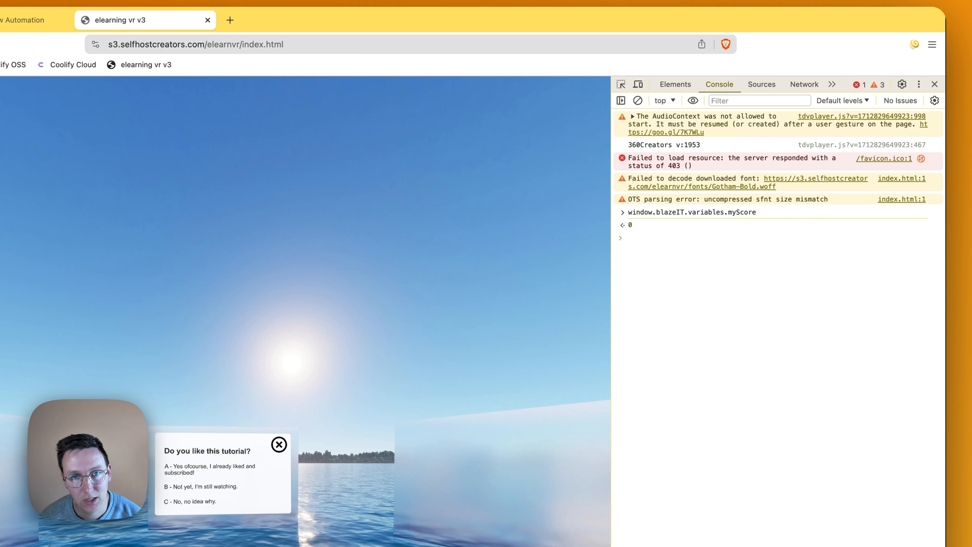
# - Choose answer A once on the question card and evaluate window.blazeIT.variables.myScore again in the console
pyautogui.moveTo(382, 345); pyautogui.dragTo(469, 308)
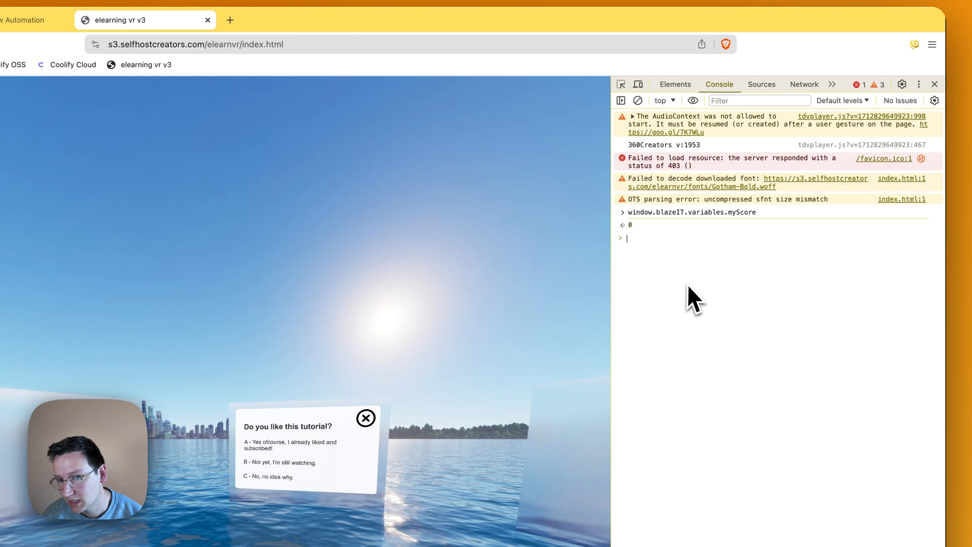
pyautogui.press('Up')
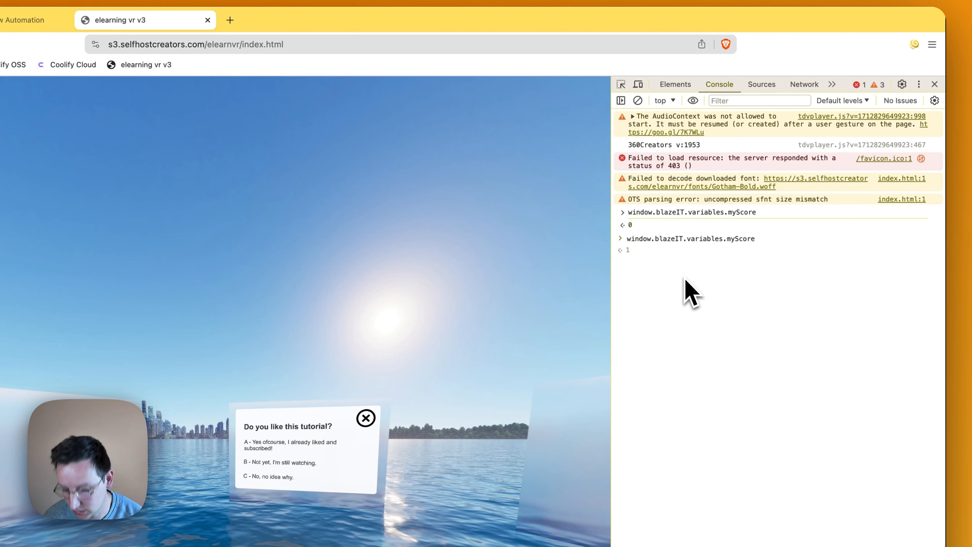
pyautogui.press('Return')
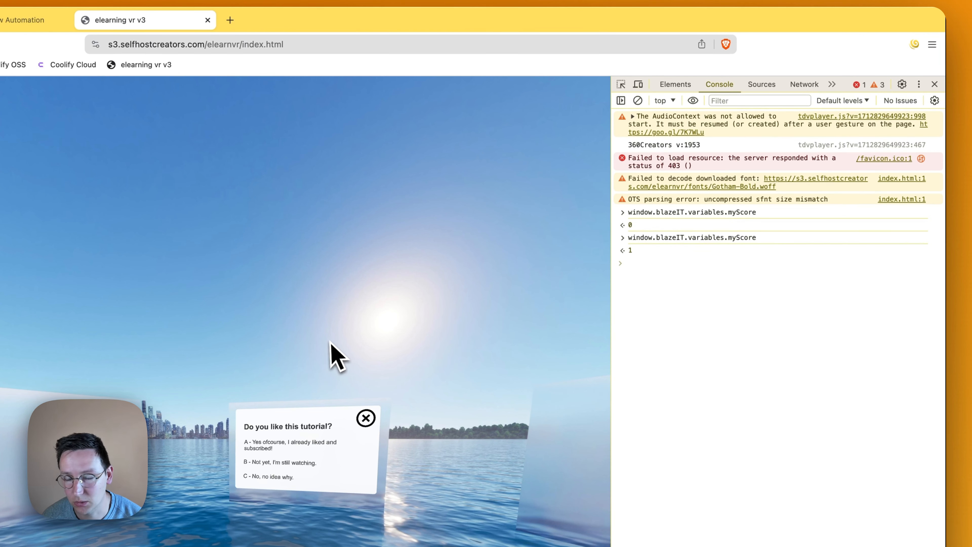
# - Choose answer A several more times in the tour and re-evaluate window.blazeIT.variables.myScore to check the repeated scoring
pyautogui.doubleClick(287, 444)
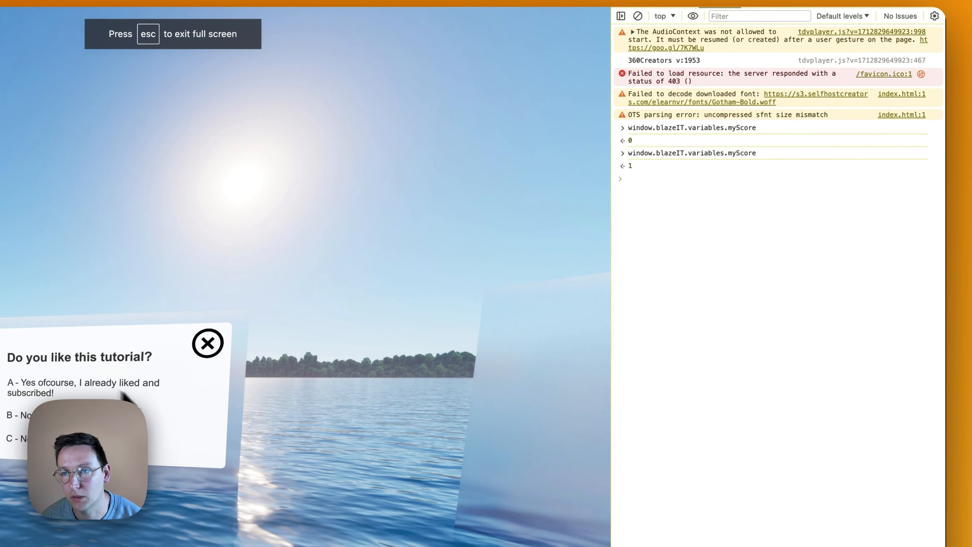
pyautogui.moveTo(260, 416); pyautogui.dragTo(88, 410)
pyautogui.click(710, 265)
pyautogui.press('Up')
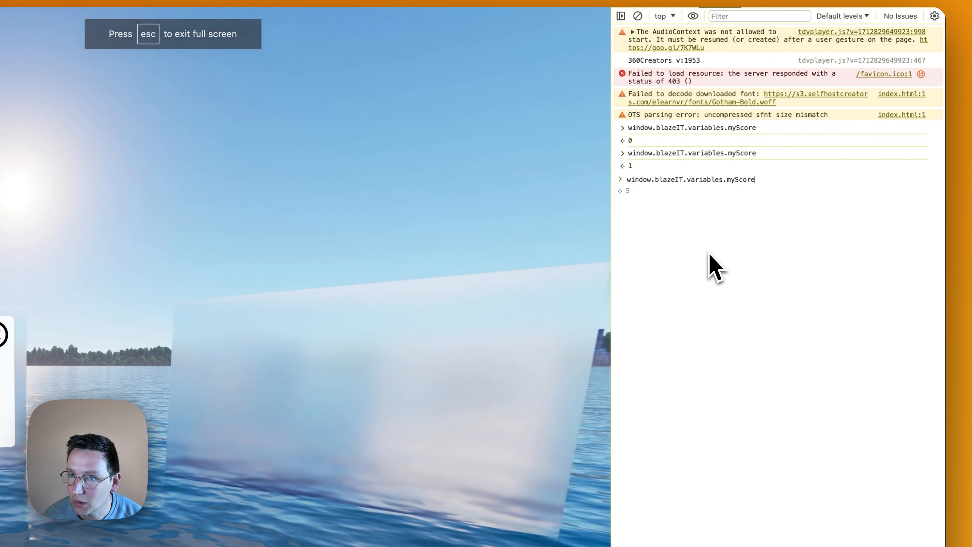
pyautogui.press('Return')
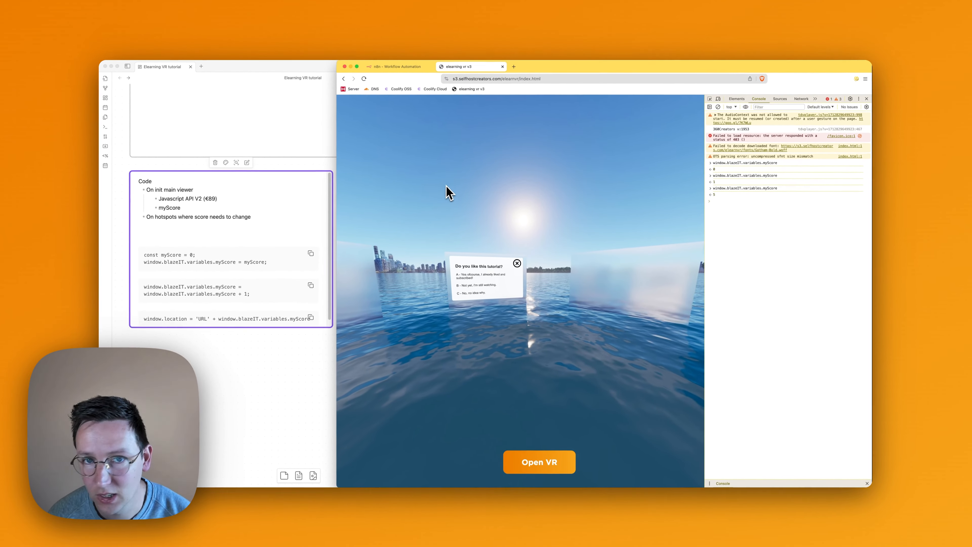
pyautogui.moveTo(459, 199); pyautogui.dragTo(484, 195)
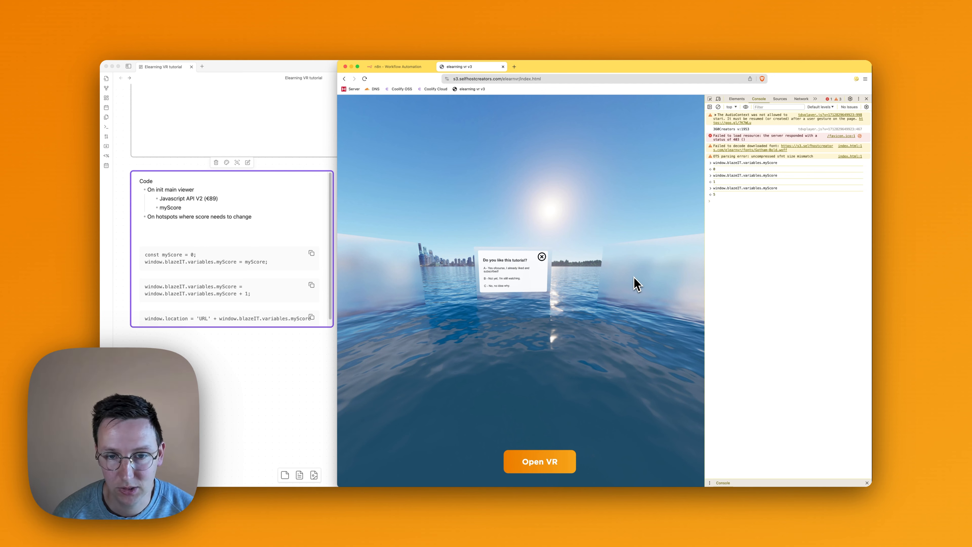
pyautogui.moveTo(636, 282); pyautogui.dragTo(649, 253)
pyautogui.scroll(5, 604, 264)
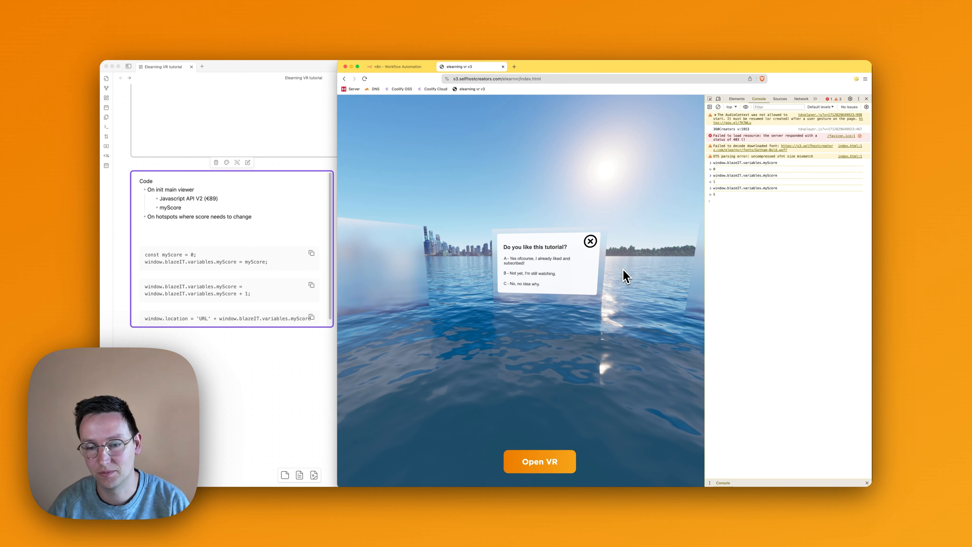
pyautogui.click(398, 68)
pyautogui.click(482, 71)
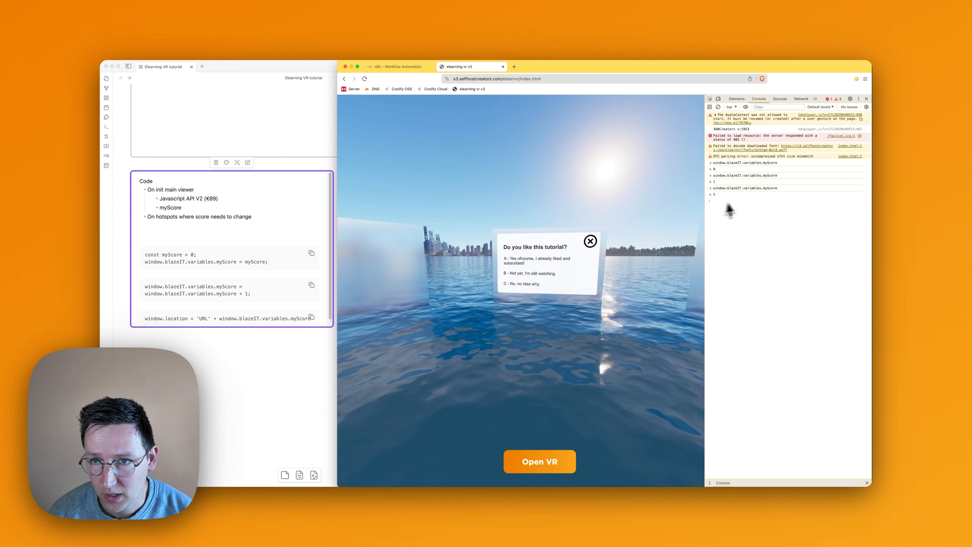
pyautogui.moveTo(692, 181); pyautogui.dragTo(527, 202)
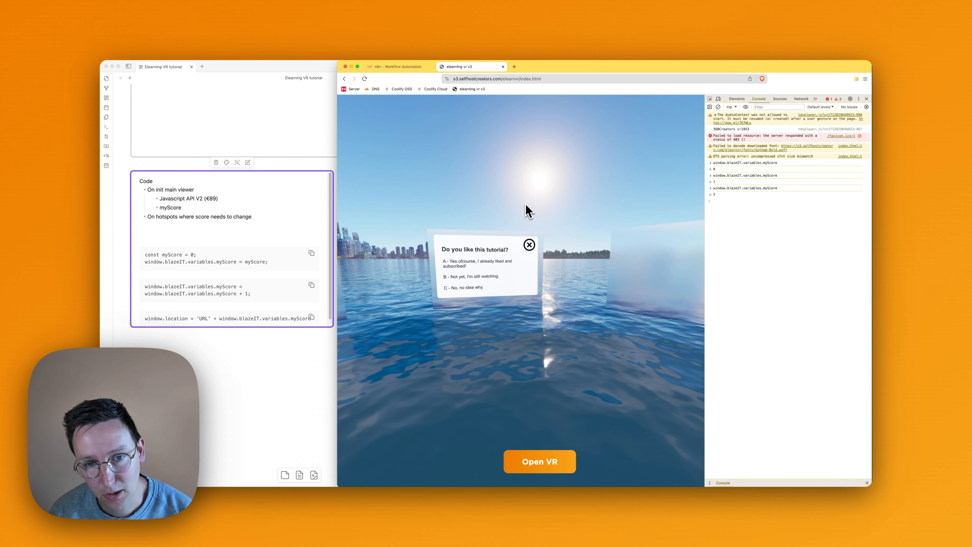
pyautogui.moveTo(528, 209); pyautogui.dragTo(564, 246)
pyautogui.scroll(3, 566, 283)
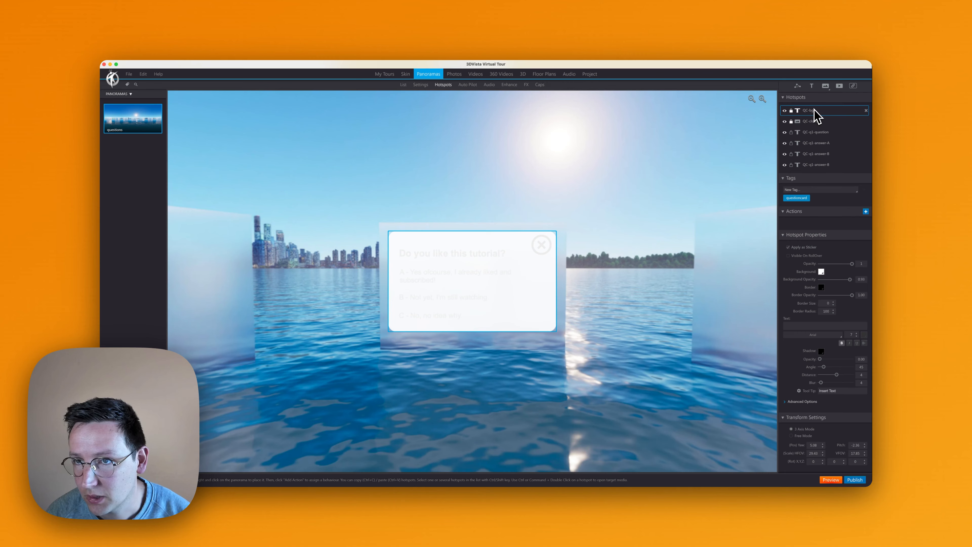
# - Switch to 3DVista and duplicate the QC-q1-question hotspot
pyautogui.click(815, 121)
pyautogui.moveTo(488, 244); pyautogui.dragTo(521, 210)
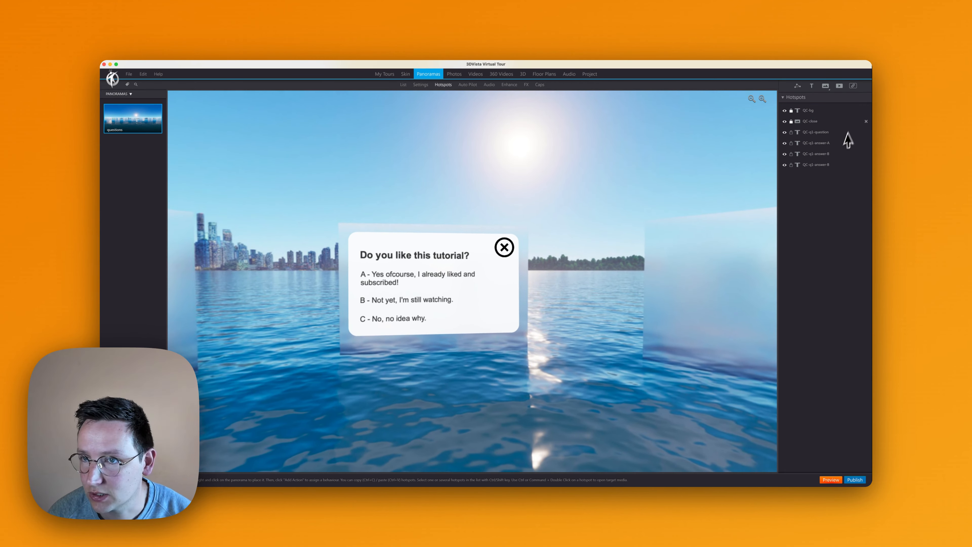
pyautogui.click(815, 132)
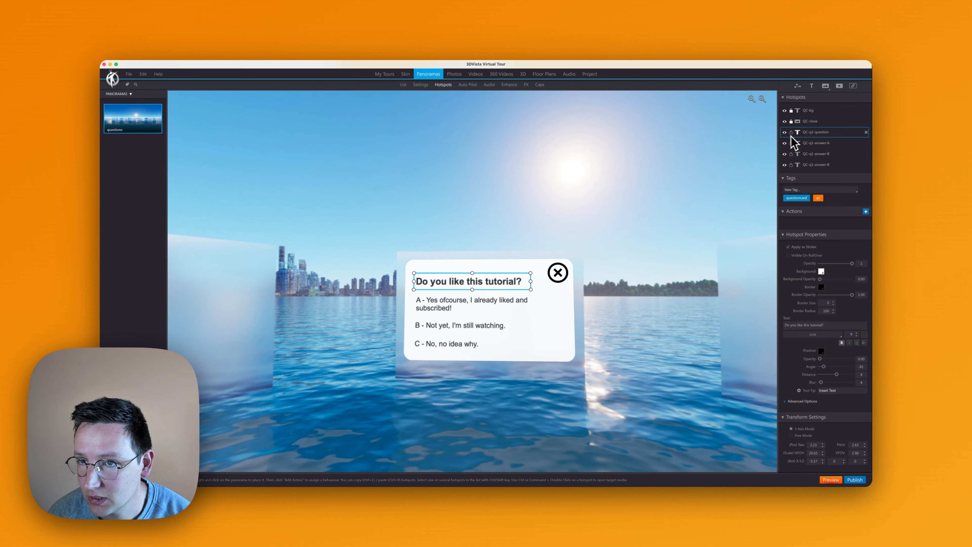
pyautogui.press('super+c')
pyautogui.press('super+v')
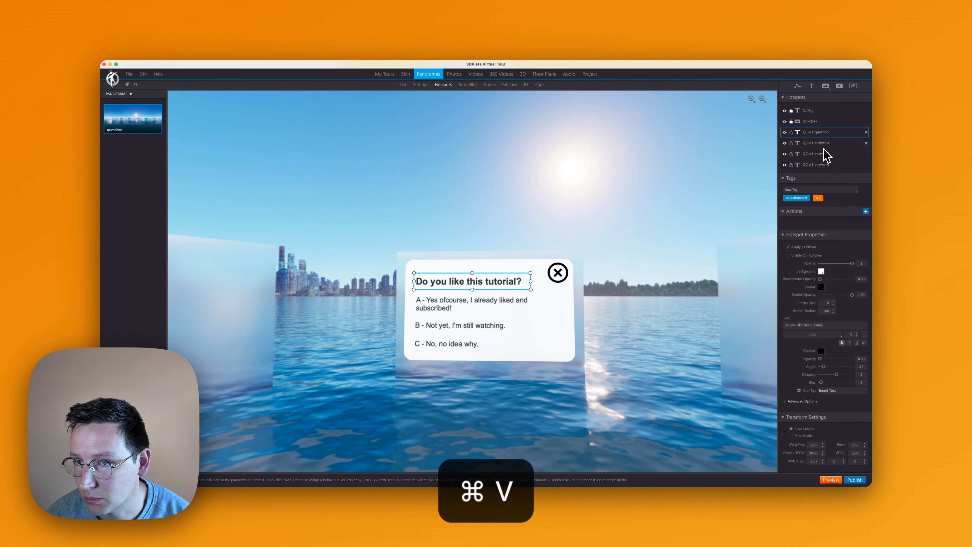
pyautogui.click(823, 145)
pyautogui.press('super+c')
pyautogui.press('super+v')
pyautogui.click(821, 154)
pyautogui.press('super+c')
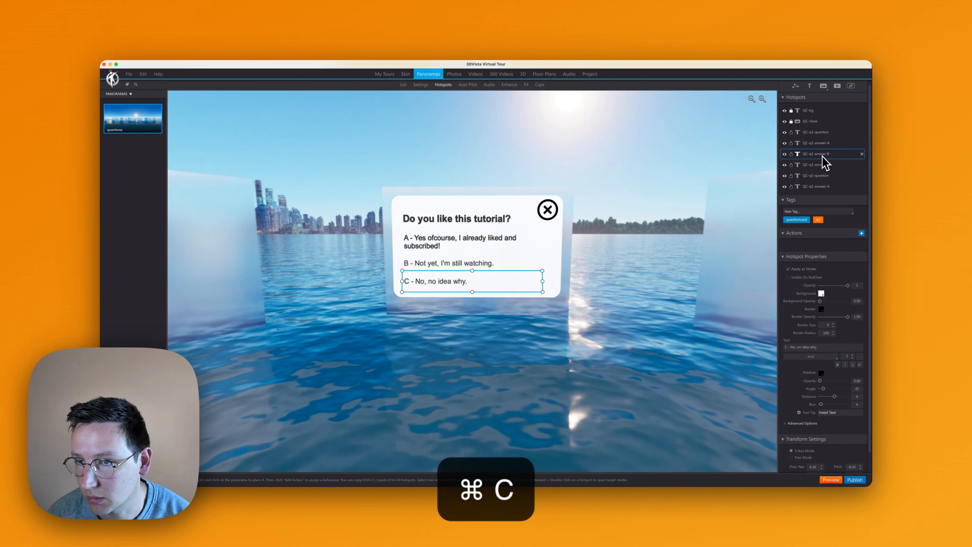
pyautogui.press('super+v')
pyautogui.click(833, 165)
pyautogui.press('super+c')
pyautogui.press('super+v')
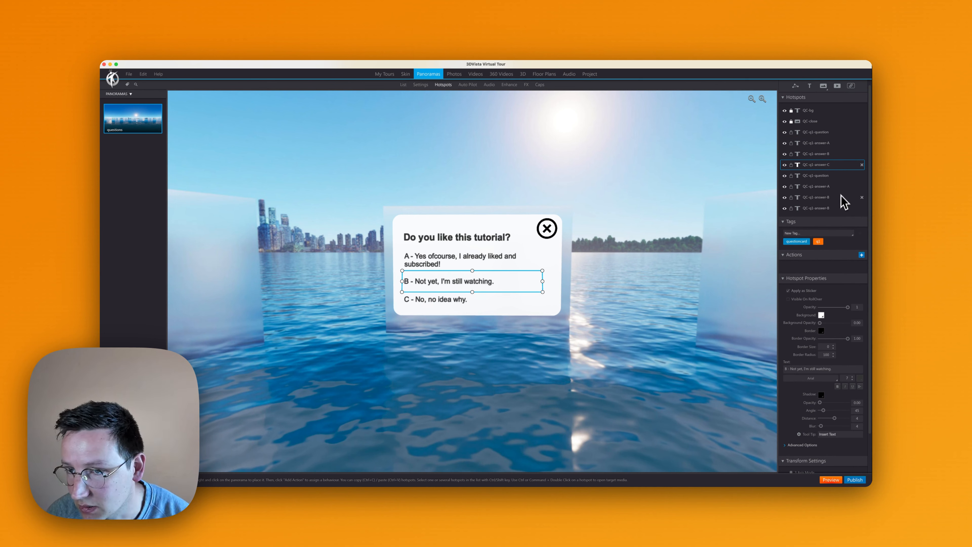
pyautogui.click(835, 208)
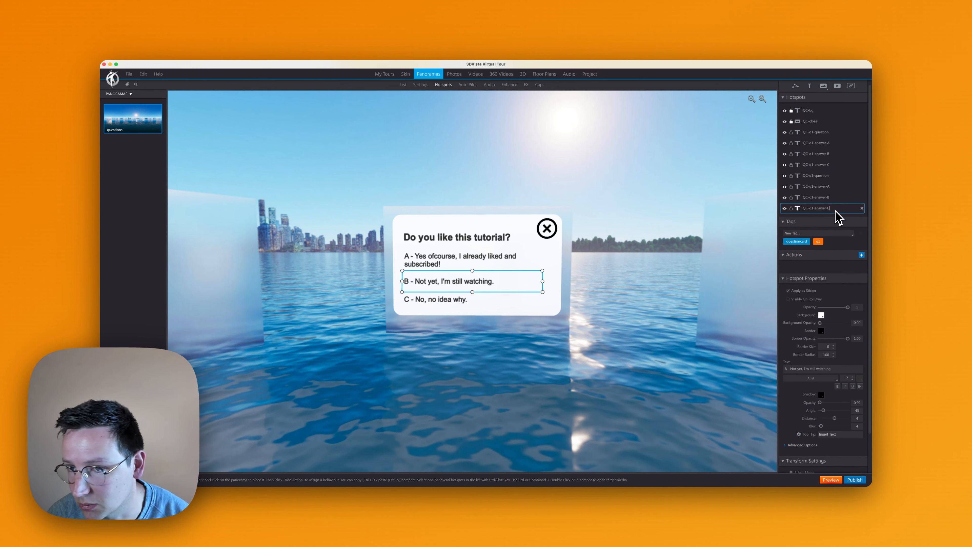
pyautogui.click(829, 165)
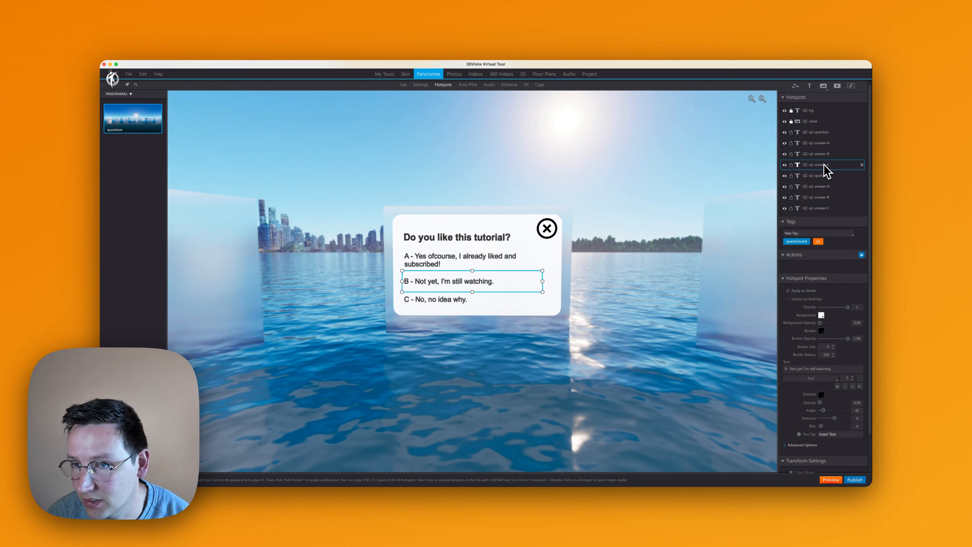
pyautogui.moveTo(821, 168); pyautogui.dragTo(821, 153)
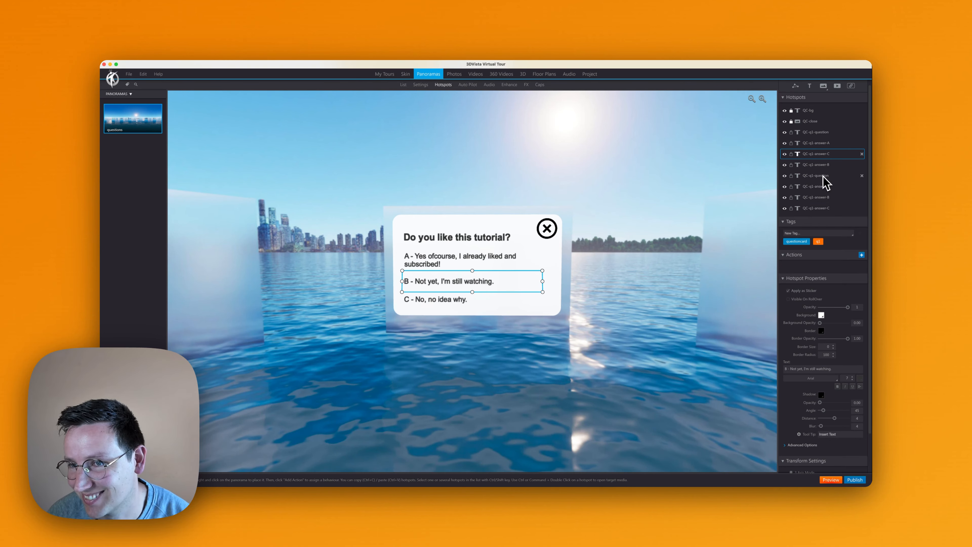
pyautogui.click(862, 175)
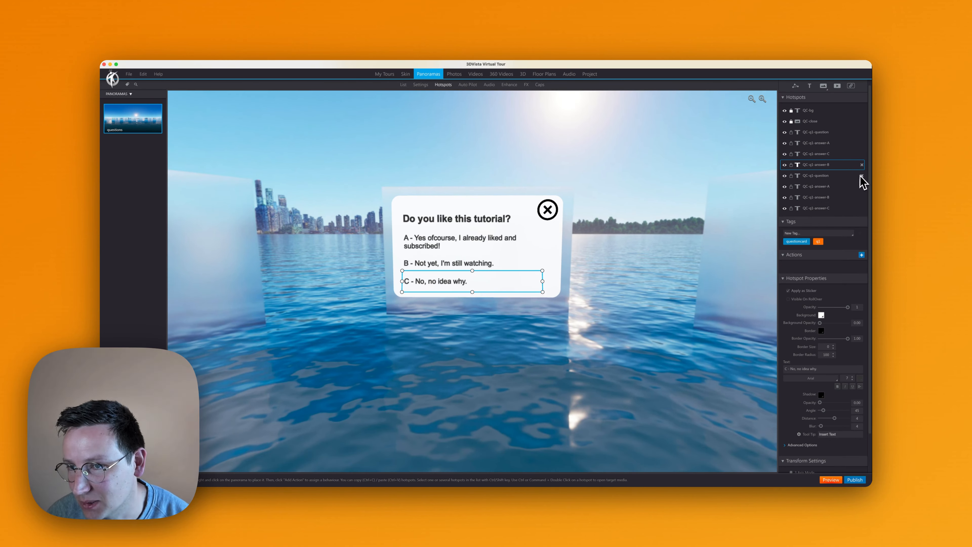
# - Rename and reorder the two swapped answer hotspots so QC-q1-answer-B and QC-q1-answer-C match their card texts and follow answer A
pyautogui.click(831, 155)
pyautogui.click(827, 165)
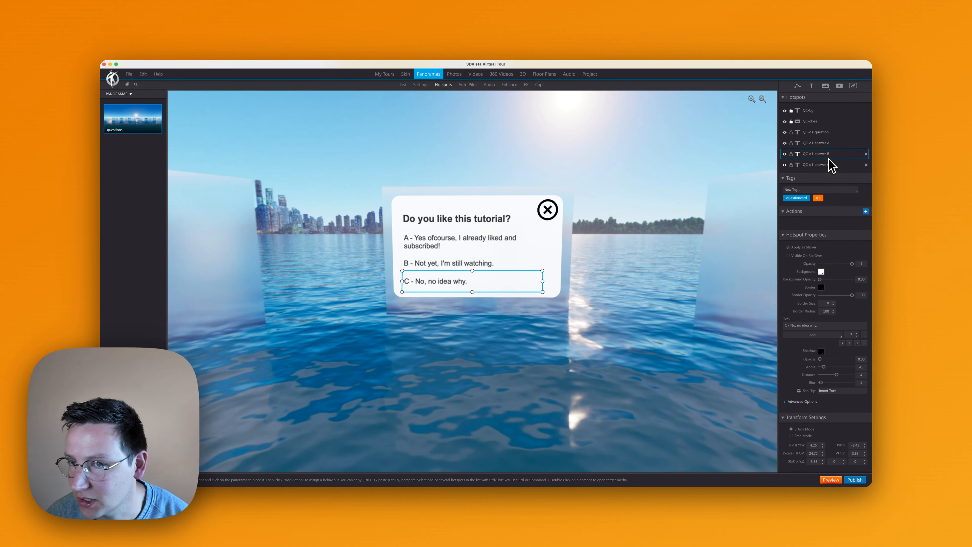
pyautogui.click(829, 165)
pyautogui.click(826, 155)
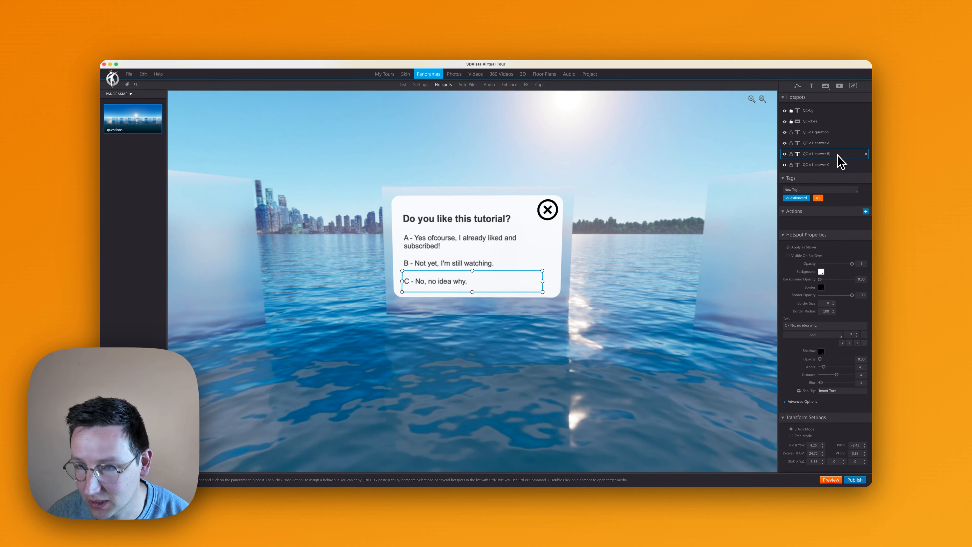
pyautogui.press('BackSpace')
pyautogui.write('C')
pyautogui.click(837, 165)
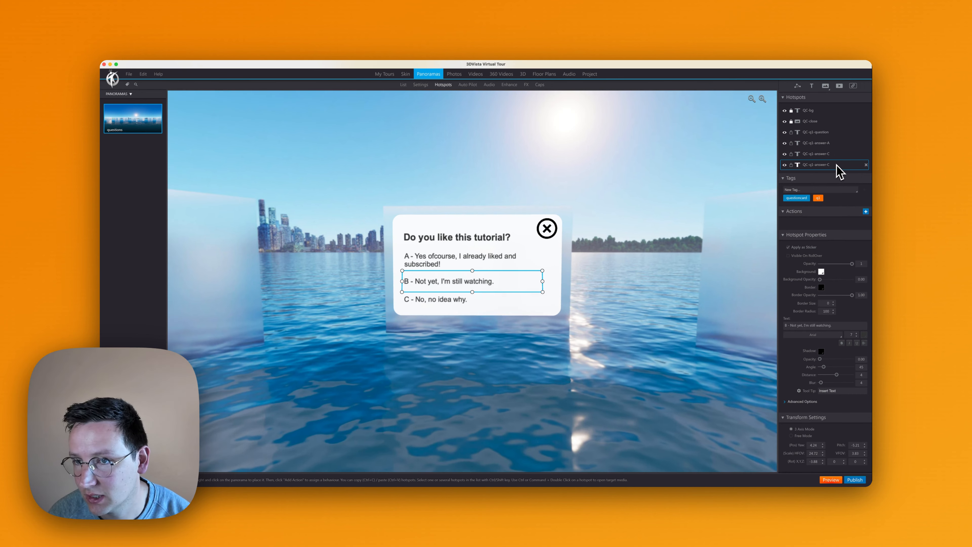
pyautogui.click(834, 153)
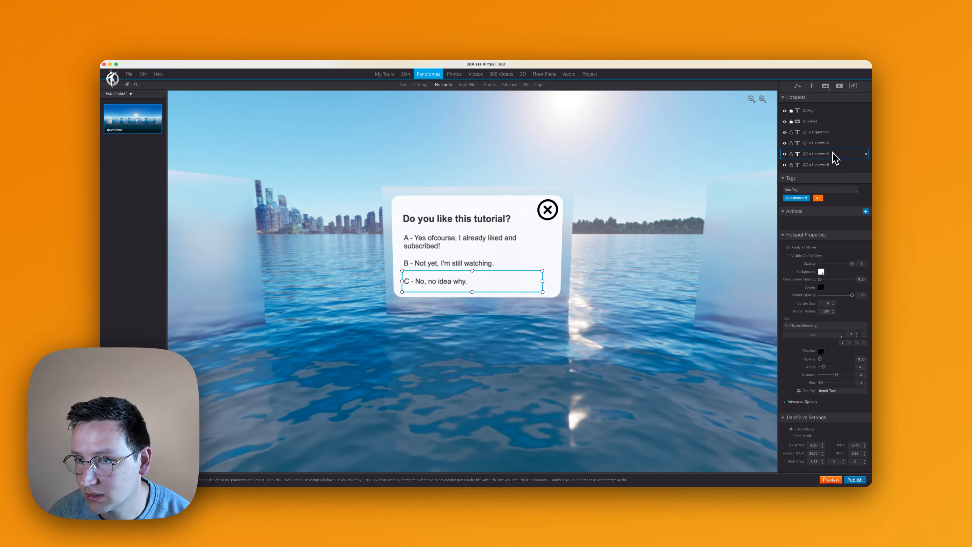
pyautogui.click(831, 165)
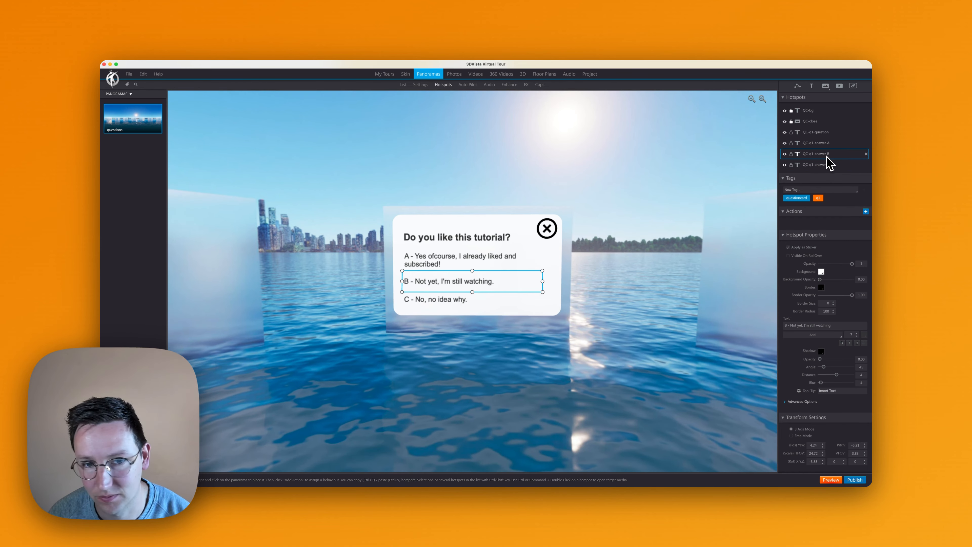
pyautogui.click(826, 143)
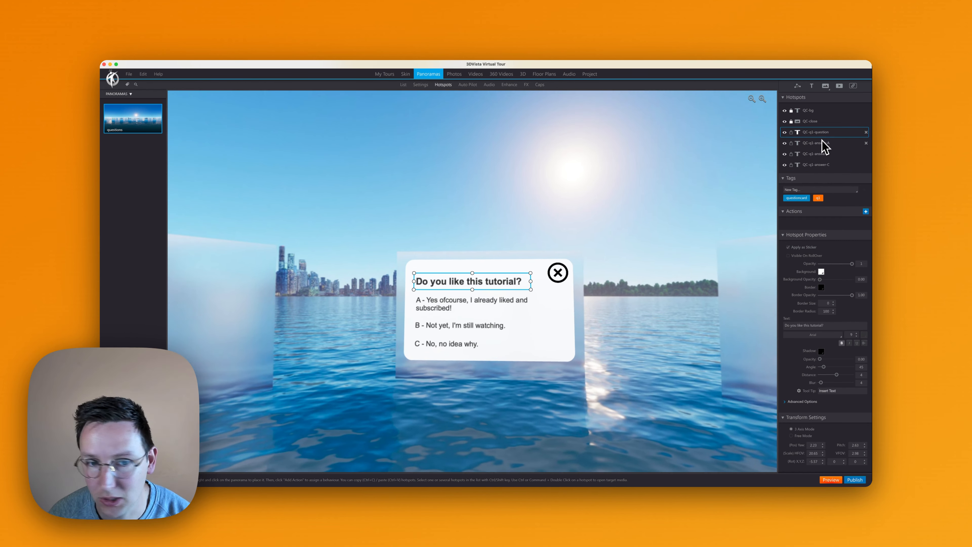
pyautogui.click(823, 154)
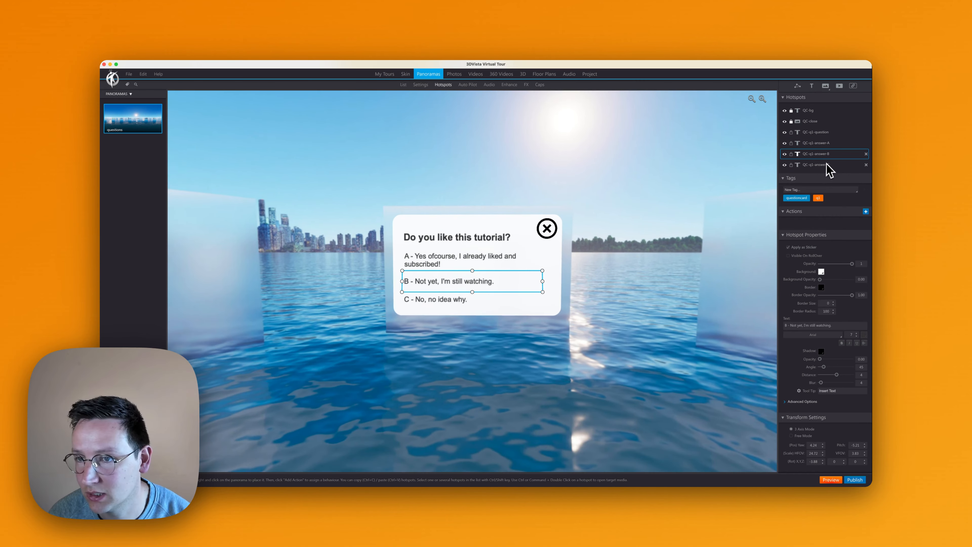
pyautogui.click(830, 165)
# - Duplicate the QC-q1-question hotspot and the QC-q1-answer-A, QC-q1-answer-B and QC-q1-answer-C hotspots, in that order
pyautogui.click(825, 132)
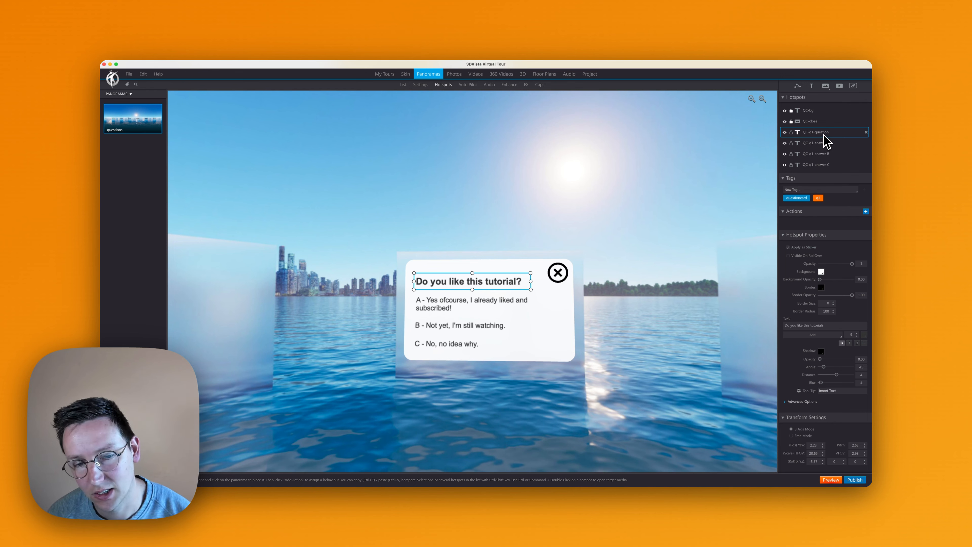
pyautogui.press('super+c')
pyautogui.press('super+v')
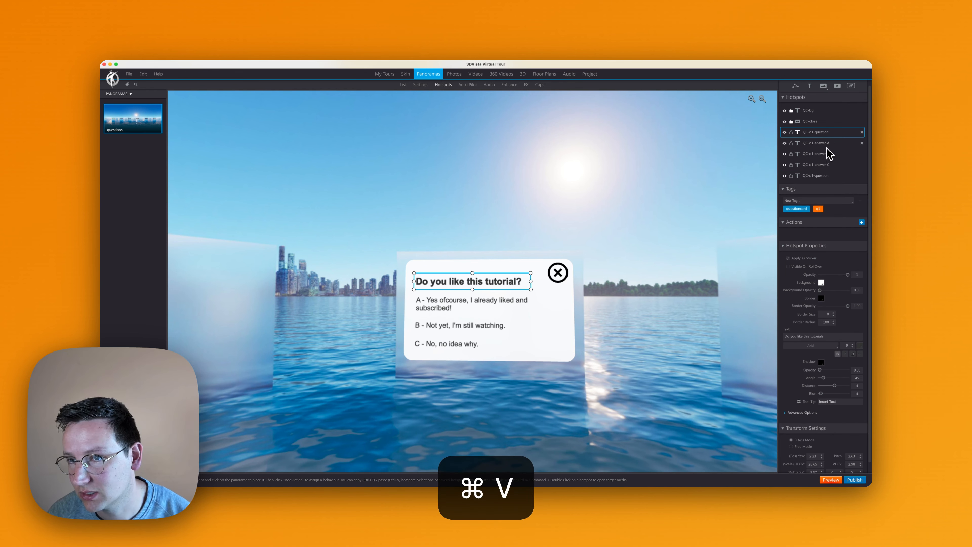
pyautogui.click(826, 145)
pyautogui.press('super+c')
pyautogui.press('super+v')
pyautogui.click(829, 154)
pyautogui.press('super+c')
pyautogui.press('super+v')
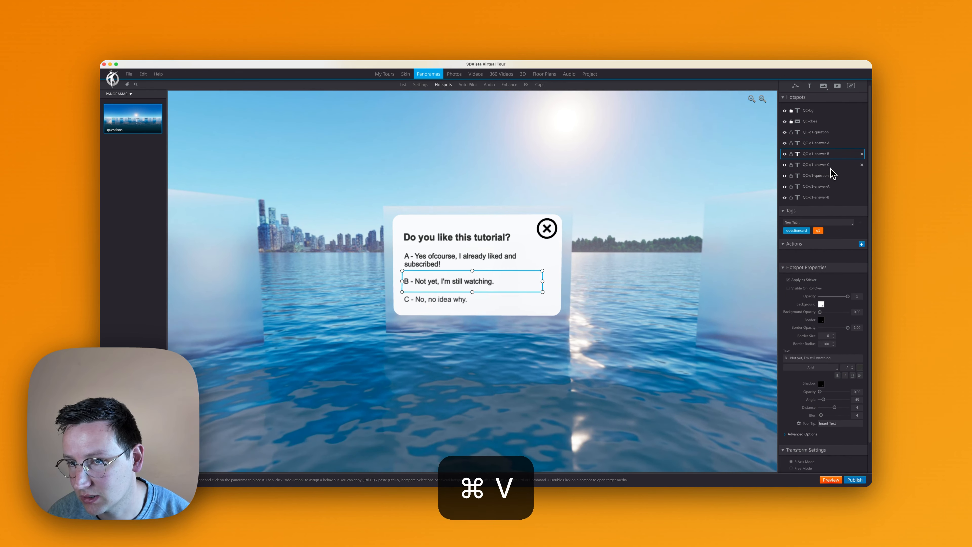
pyautogui.click(830, 164)
pyautogui.press('super+c')
pyautogui.press('super+v')
# - Rename the four duplicated hotspots QC-q2-question, QC-q2-answer-A, QC-q2-answer-B and QC-q2-answer-C
pyautogui.click(823, 177)
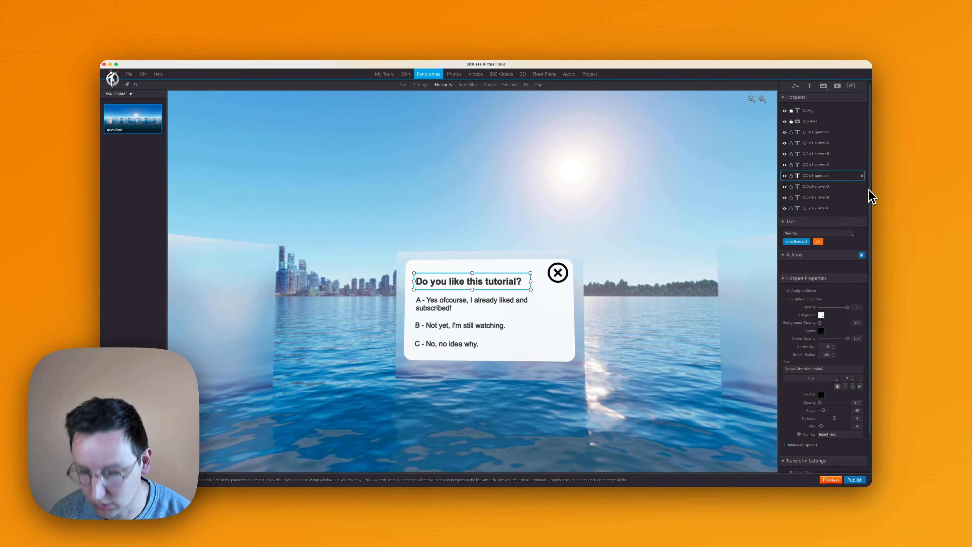
pyautogui.click(817, 187)
pyautogui.click(833, 198)
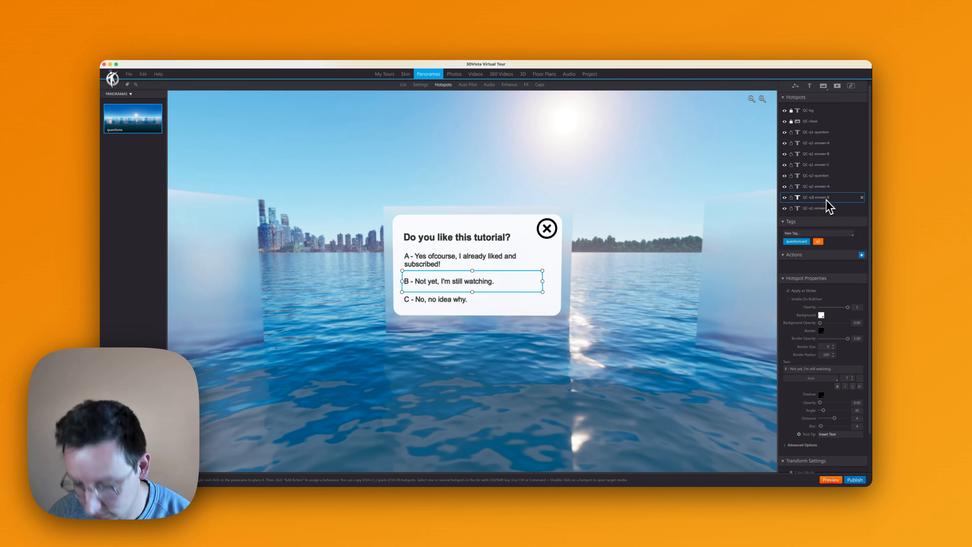
pyautogui.click(827, 208)
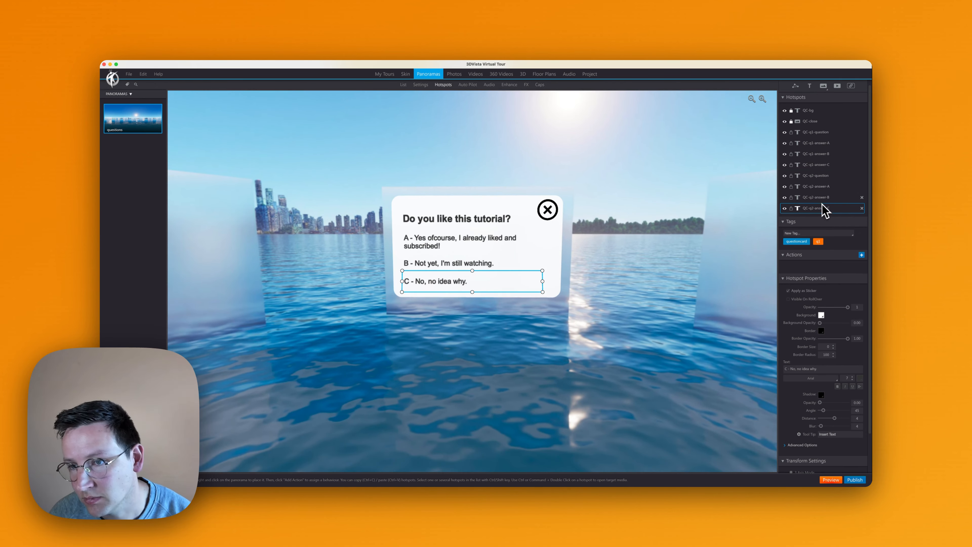
# - Replace the q1 tag with a q2 tag on the QC-q2 question and its three answer hotspots, keeping questioncard
pyautogui.click(829, 197)
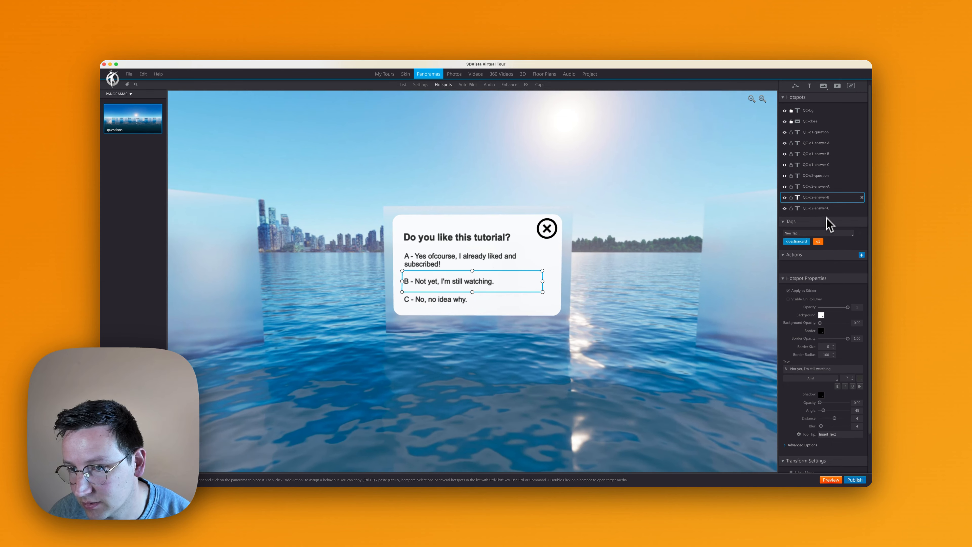
pyautogui.press('Up')
pyautogui.press('Up')
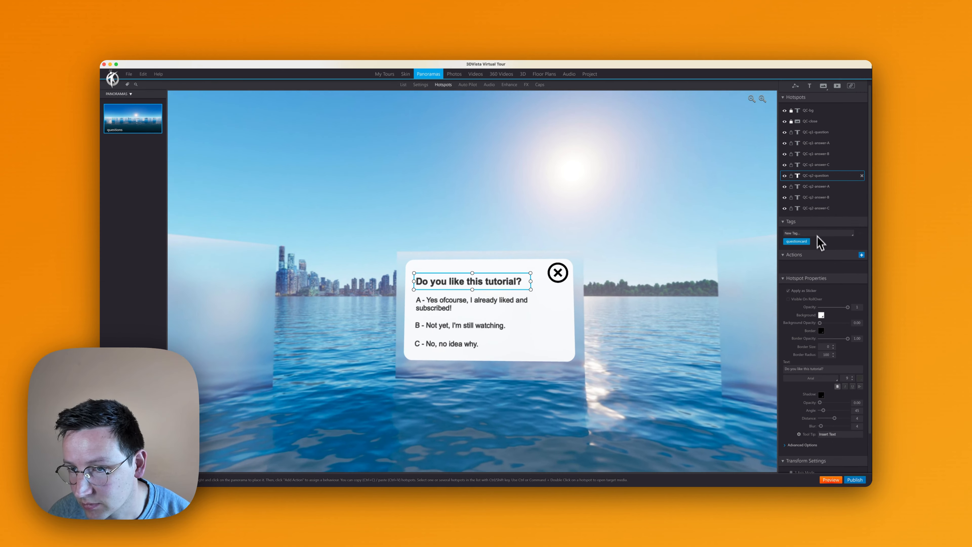
pyautogui.write('q2')
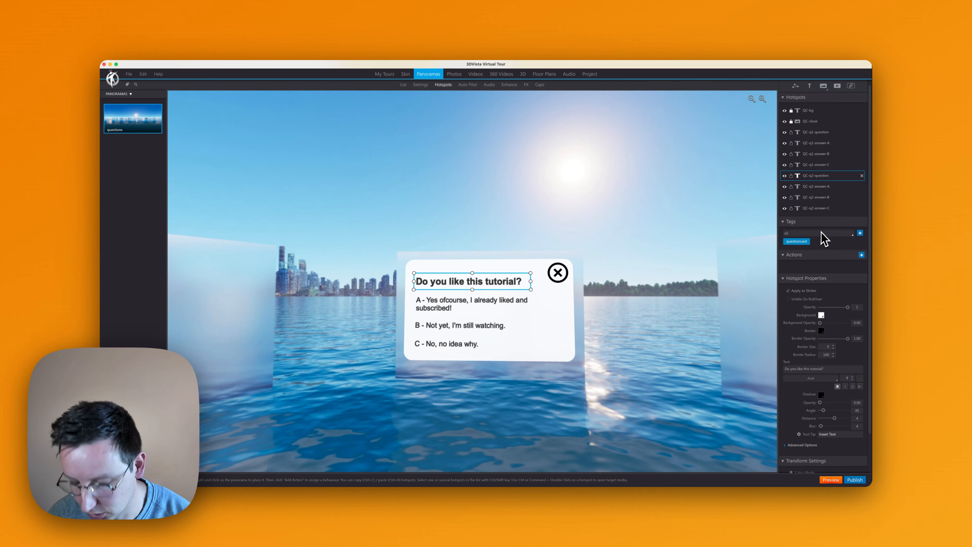
pyautogui.press('Down')
pyautogui.press('Down')
pyautogui.press('Down')
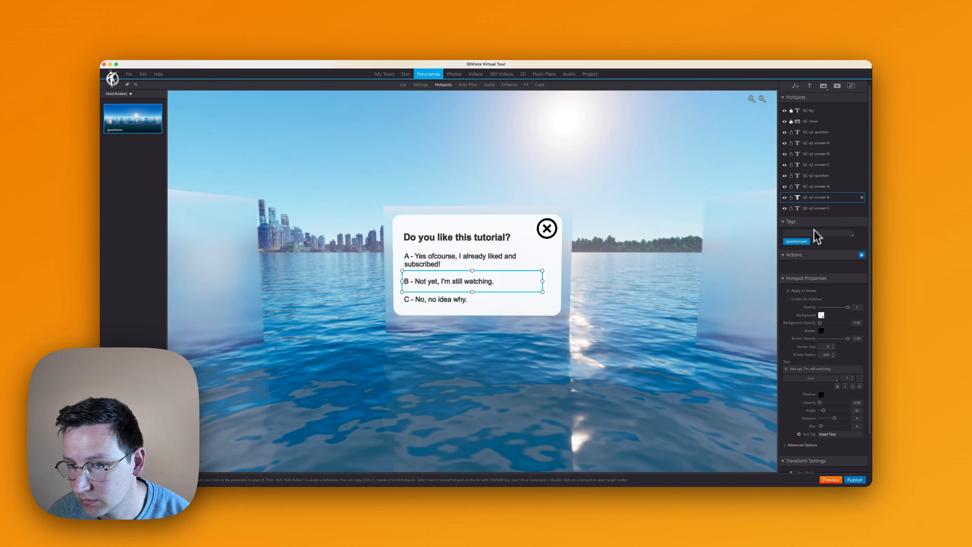
# - Hide the QC-q1 question hotspot and its three answer hotspots in the editor
pyautogui.click(817, 133)
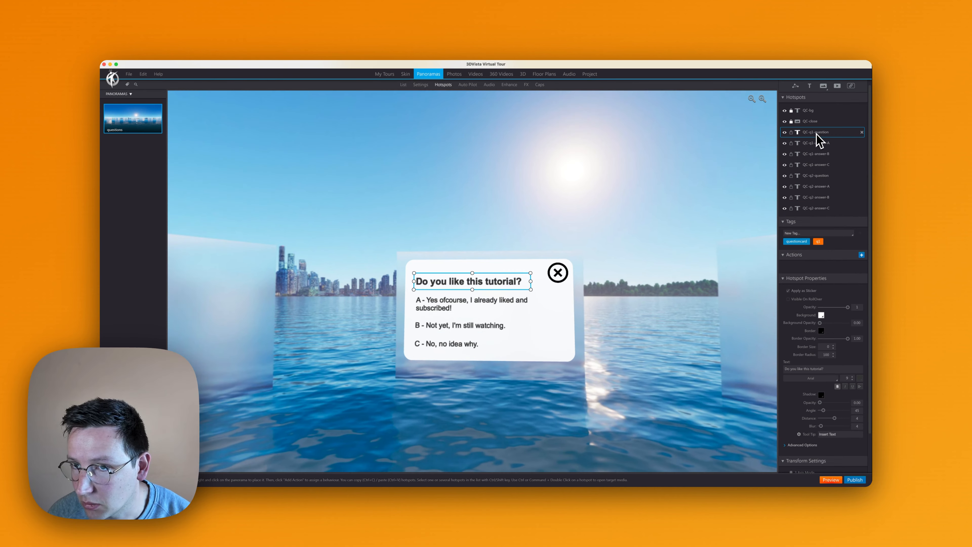
pyautogui.click(784, 132)
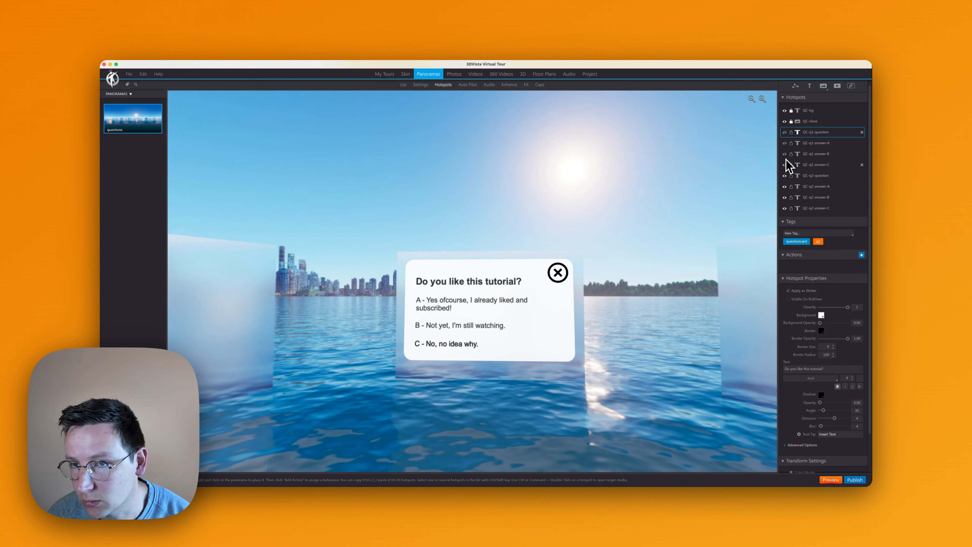
pyautogui.click(827, 165)
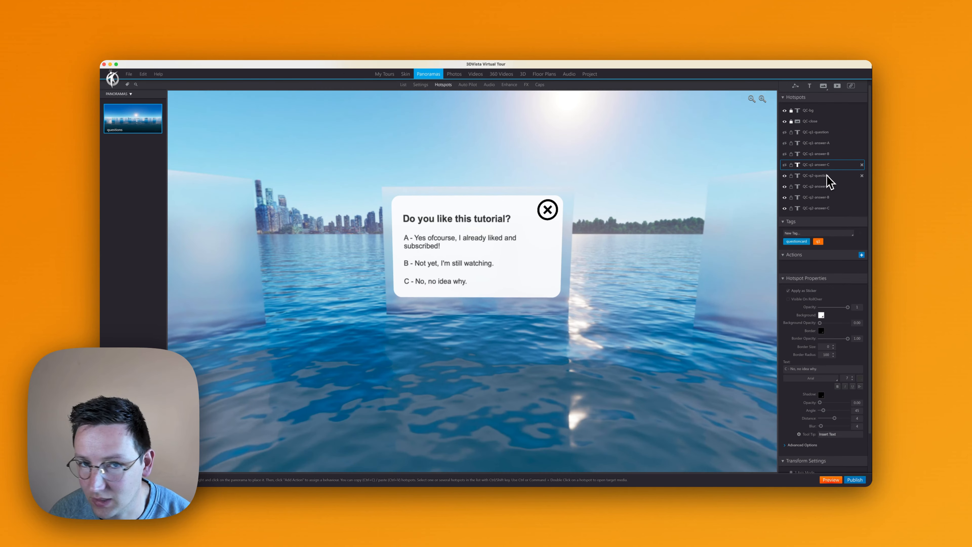
# - Change the QC-q2-question text to "What do you like the most on 360creators.com?" and enlarge its text box to fit two lines
pyautogui.click(832, 176)
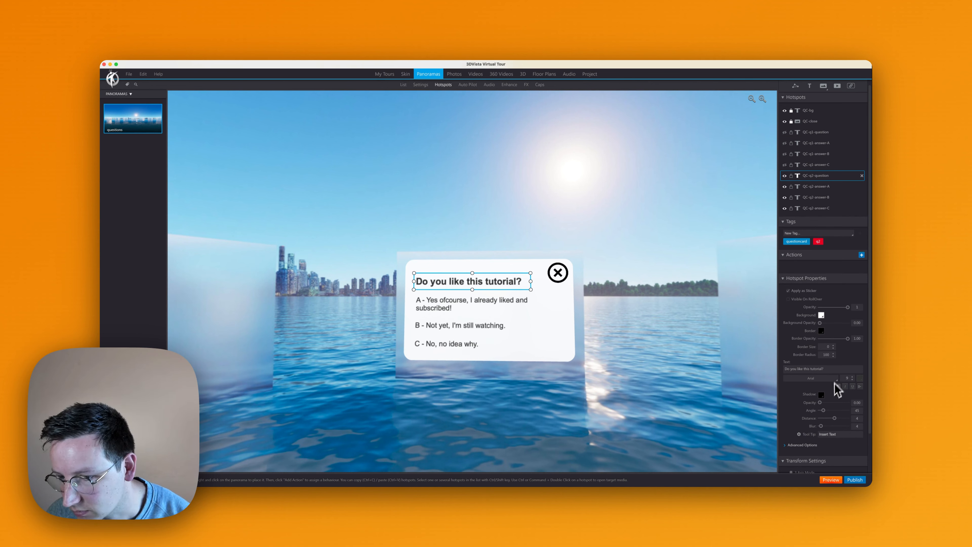
pyautogui.press('super+a')
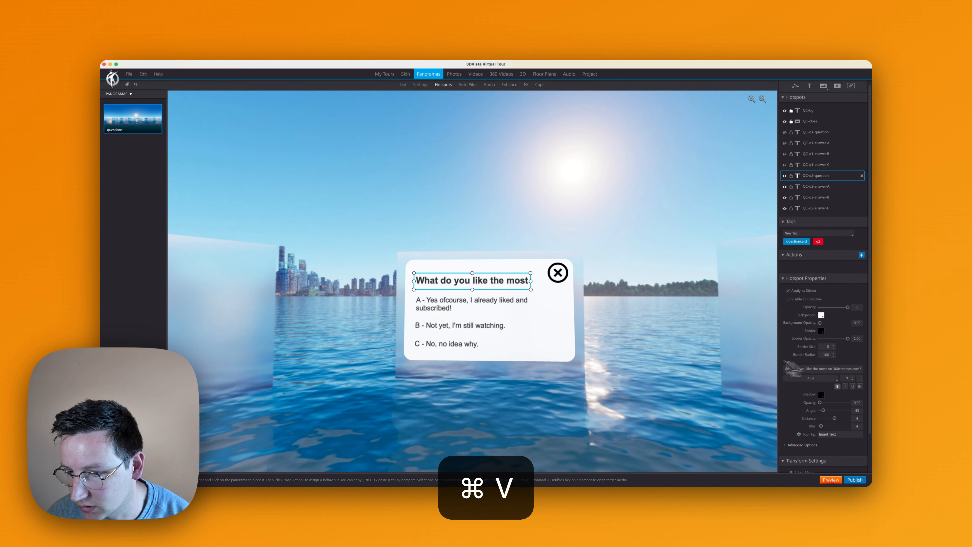
pyautogui.moveTo(534, 283)
pyautogui.mouseDown()
pyautogui.moveTo(562, 282)
pyautogui.moveTo(529, 283)
pyautogui.moveTo(533, 297)
pyautogui.moveTo(523, 292)
pyautogui.moveTo(535, 298)
pyautogui.mouseUp()
pyautogui.click(673, 333)
# - Change the QC-q2-answer-A text to "A - Marketplace"
pyautogui.click(493, 302)
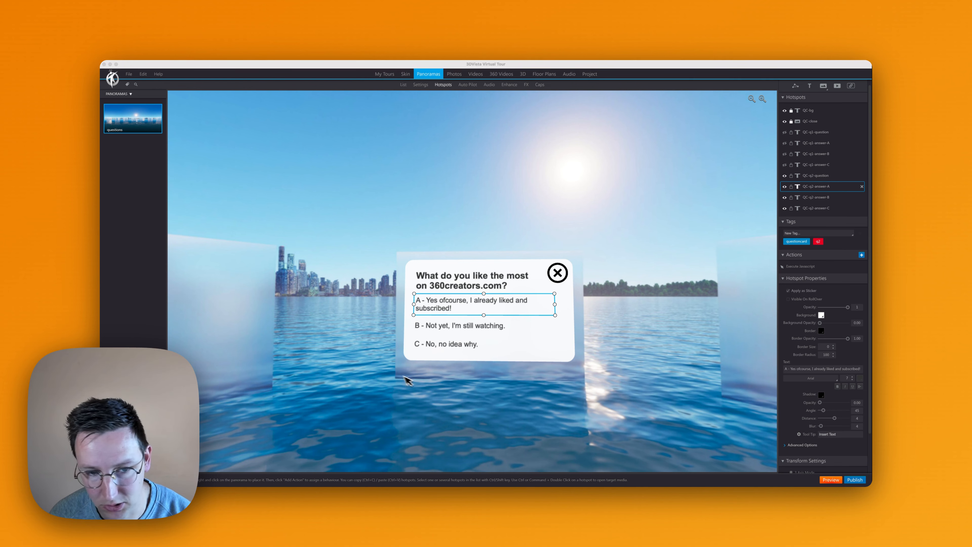
pyautogui.press('super+Tab')
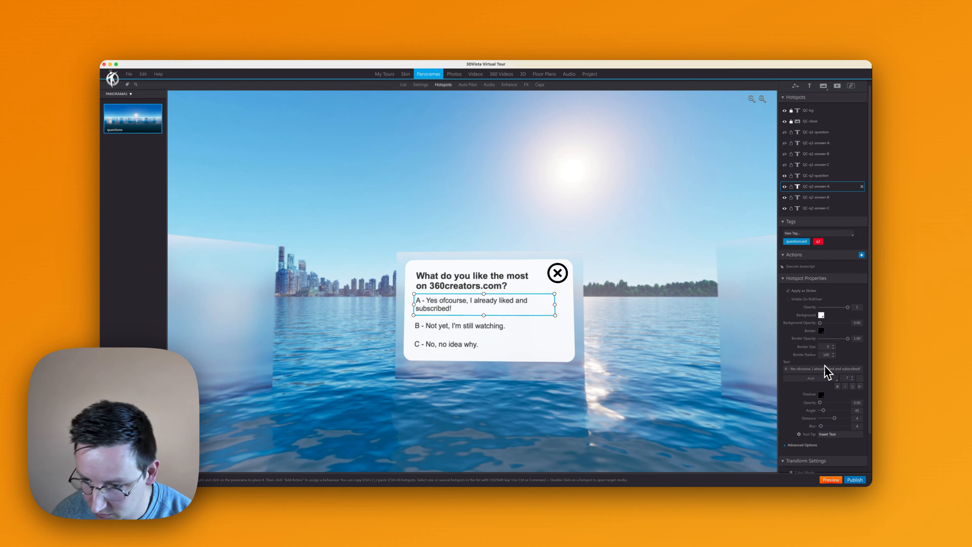
pyautogui.press('shift+super+Right')
pyautogui.write('Marketplace')
# - Change the QC-q2-answer-B text to "B - Community"
pyautogui.click(505, 333)
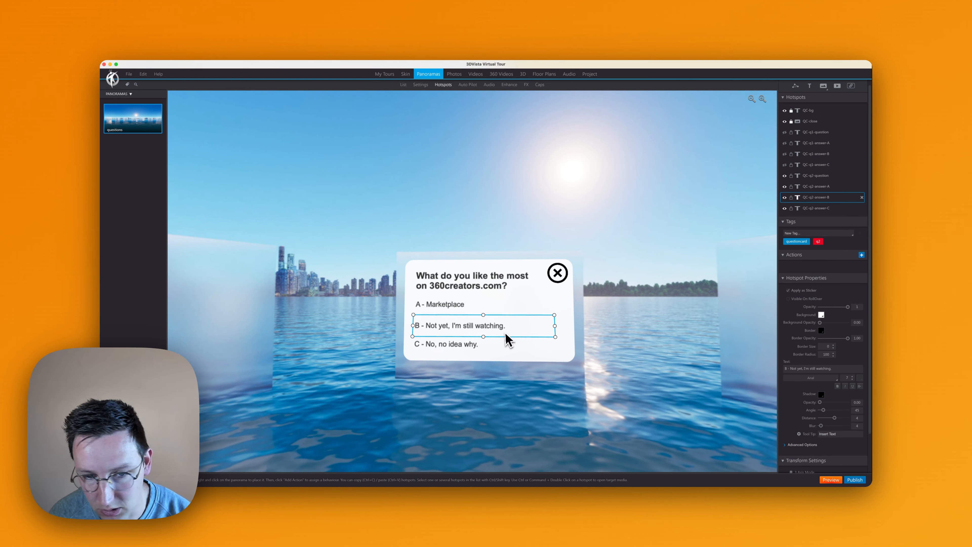
pyautogui.click(790, 369)
pyautogui.press('shift+super+Right')
pyautogui.write('Community')
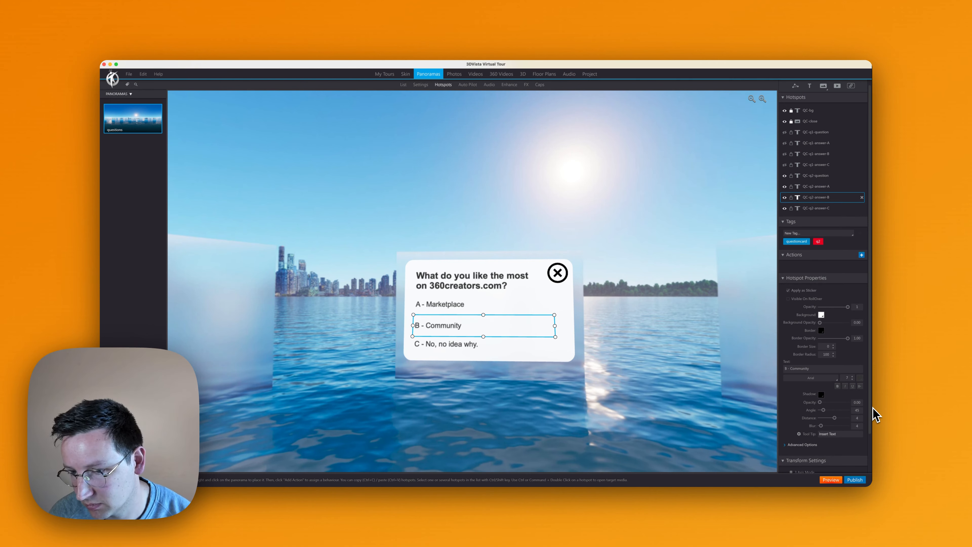
# - Change the QC-q2-answer-C text to "C - Community Portfolio"
pyautogui.click(494, 345)
pyautogui.click(825, 368)
pyautogui.hotkey('shift', 'alt', 'Left')
pyautogui.hotkey('shift', 'alt', 'Left')
pyautogui.hotkey('shift', 'alt', 'Left')
pyautogui.hotkey('shift', 'alt', 'Left')
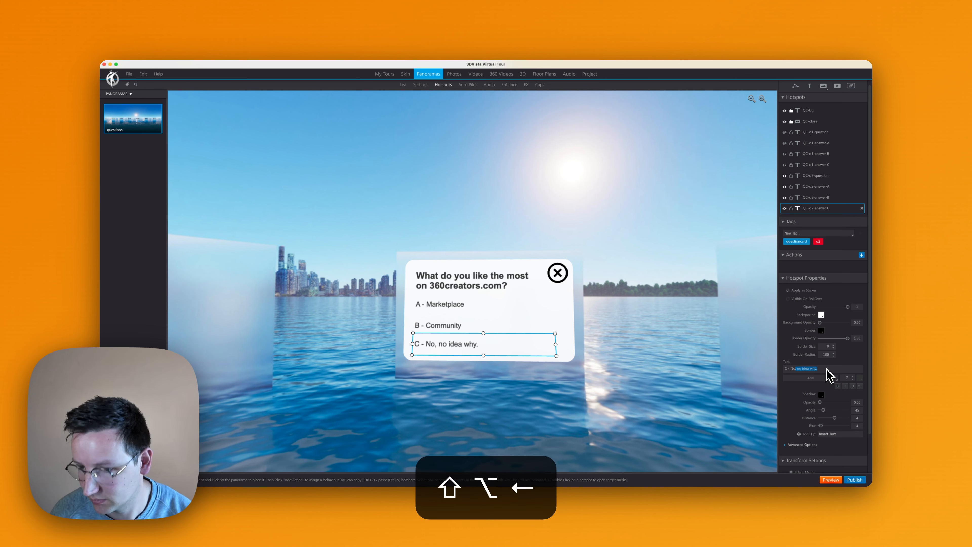
pyautogui.write('Community Portfolio')
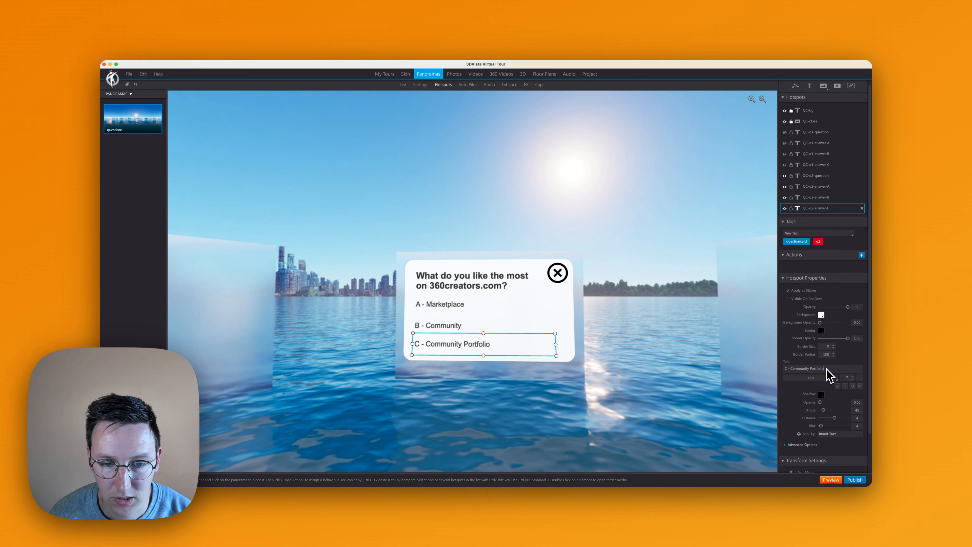
pyautogui.press('super+Tab')
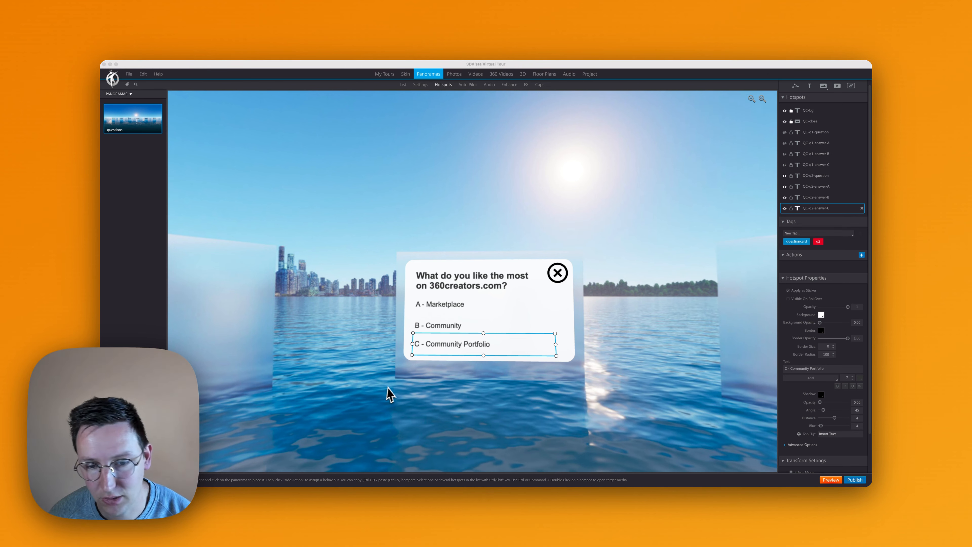
# - Nudge the QC-q2-answer-B text slightly upward so the three answers are evenly spaced
pyautogui.click(474, 324)
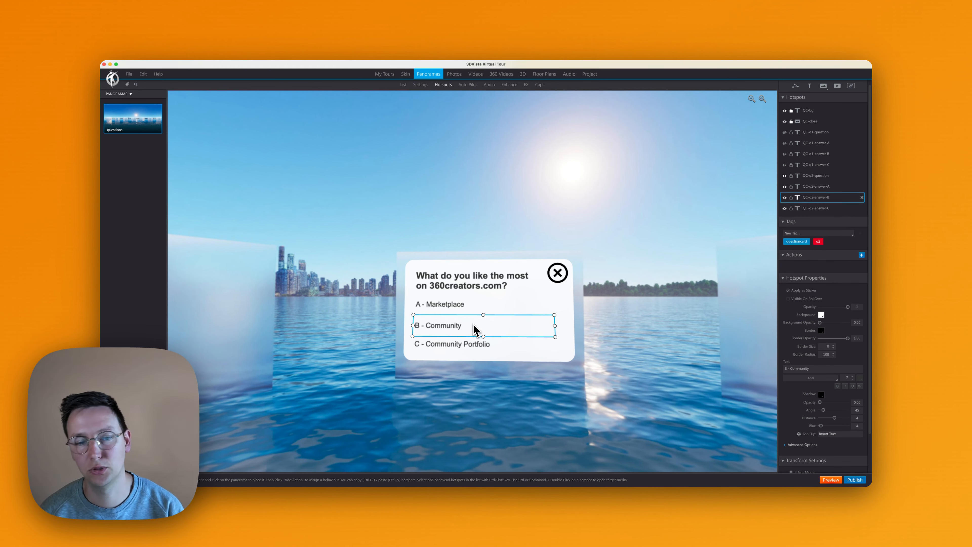
pyautogui.press('Up')
pyautogui.press('Up')
pyautogui.press('Up')
pyautogui.press('Up')
pyautogui.click(569, 287)
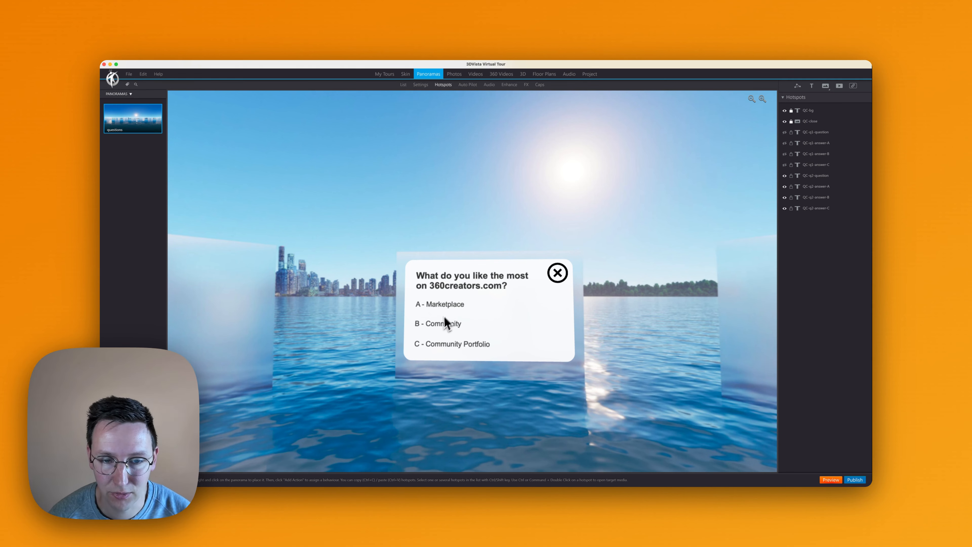
# - Copy the Execute Javascript action from QC-q2-answer-A to QC-q2-answer-B and QC-q2-answer-C
pyautogui.click(452, 304)
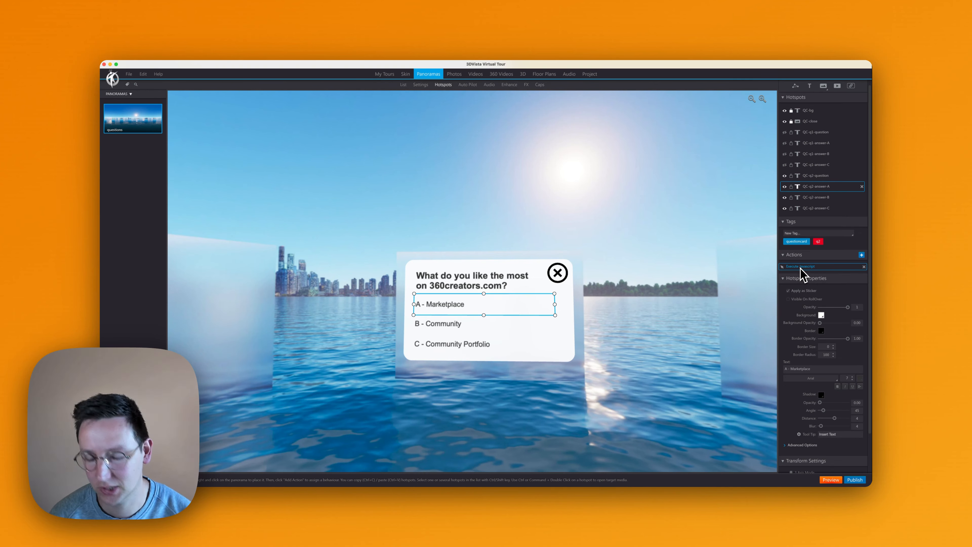
pyautogui.press('super+c')
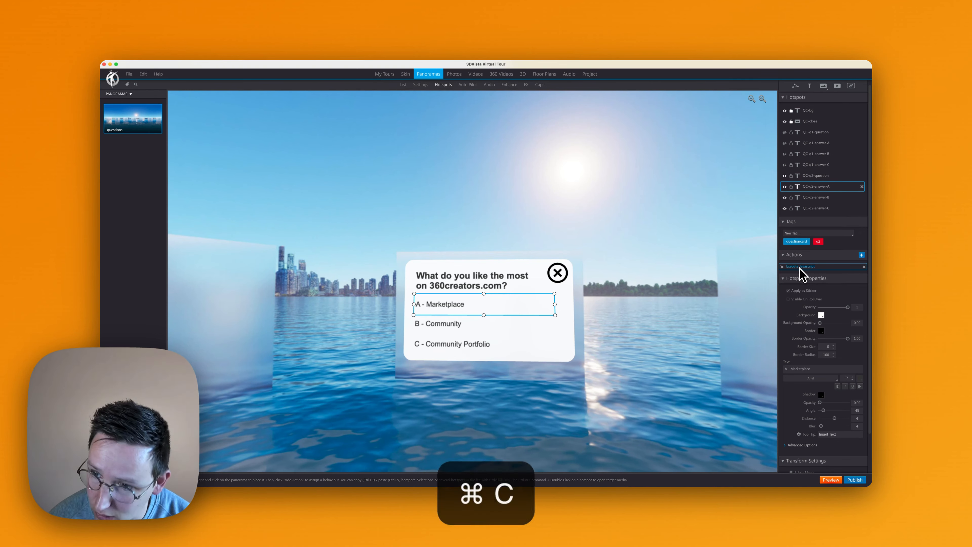
pyautogui.click(450, 326)
pyautogui.press('super+v')
pyautogui.click(452, 343)
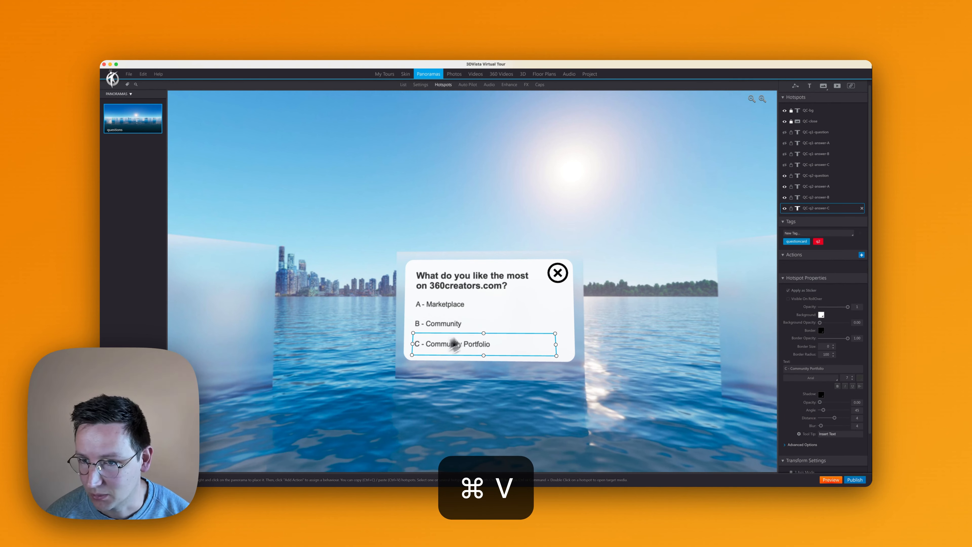
# - Check the QC-q2-answer-A script, then adjust the number added to myScore in the QC-q2-answer-B script
pyautogui.click(474, 324)
pyautogui.click(467, 304)
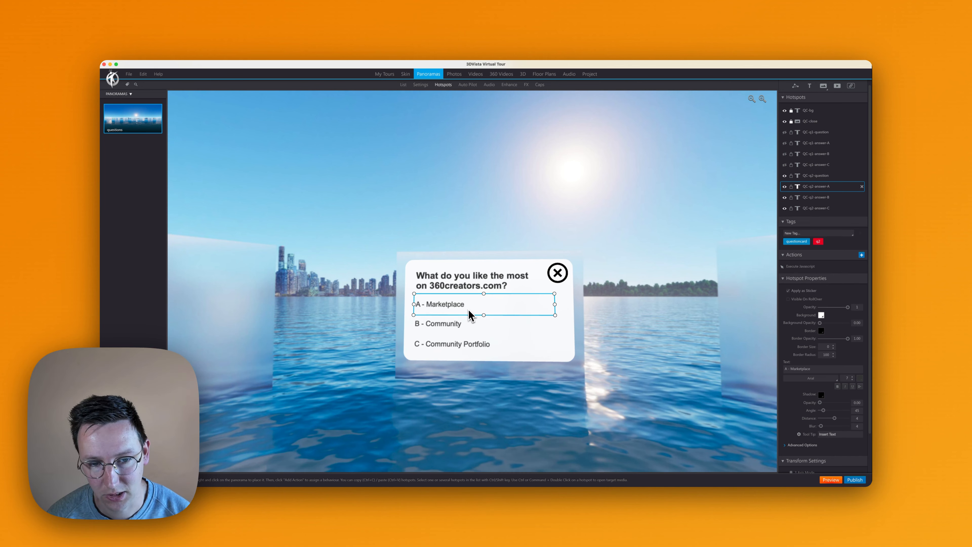
pyautogui.click(800, 266)
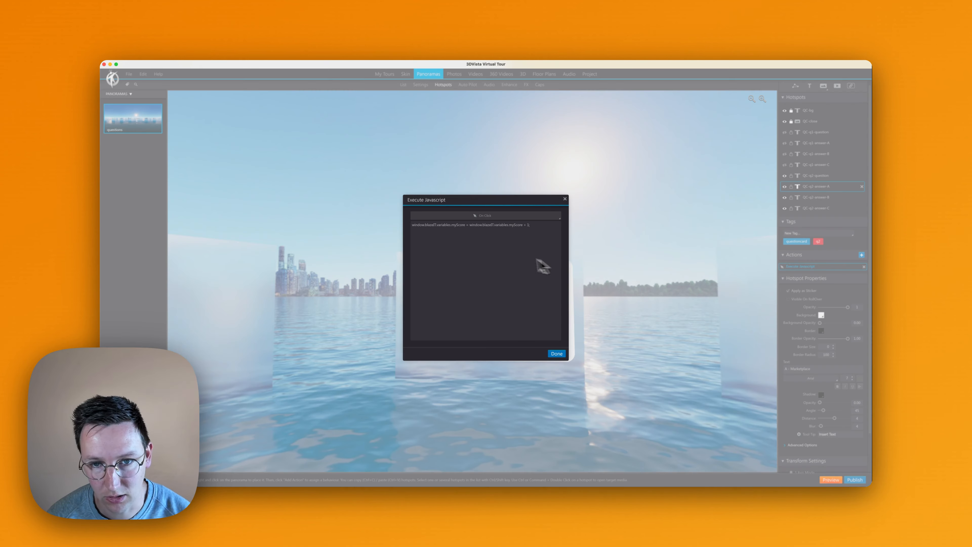
pyautogui.press('Escape')
pyautogui.click(478, 325)
pyautogui.click(795, 267)
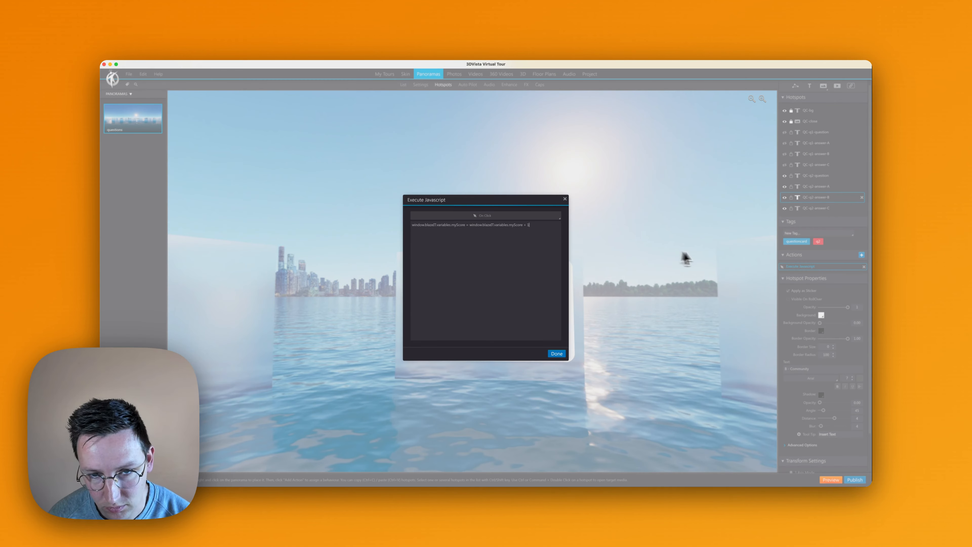
pyautogui.click(559, 353)
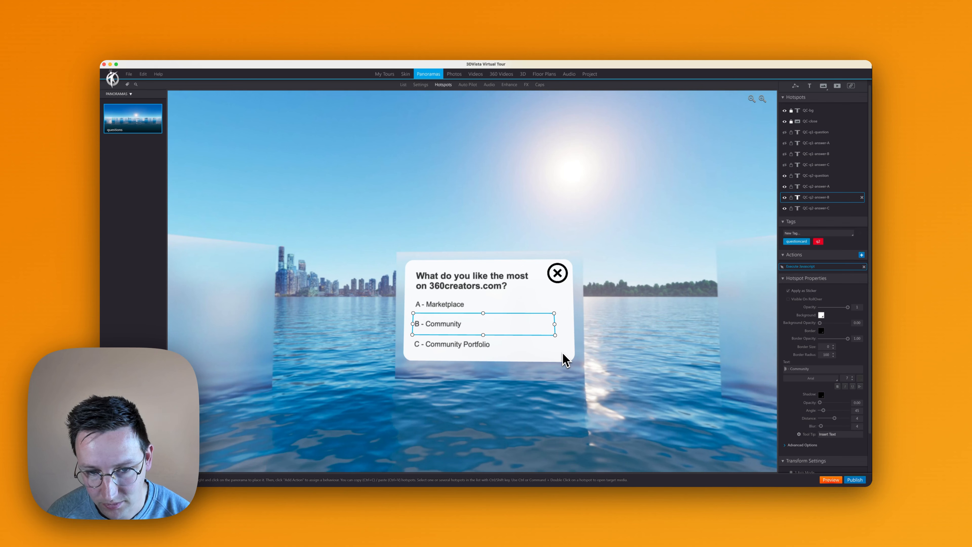
# - Change the QC-q2-answer-C script so that it adds 3 to myScore
pyautogui.click(524, 345)
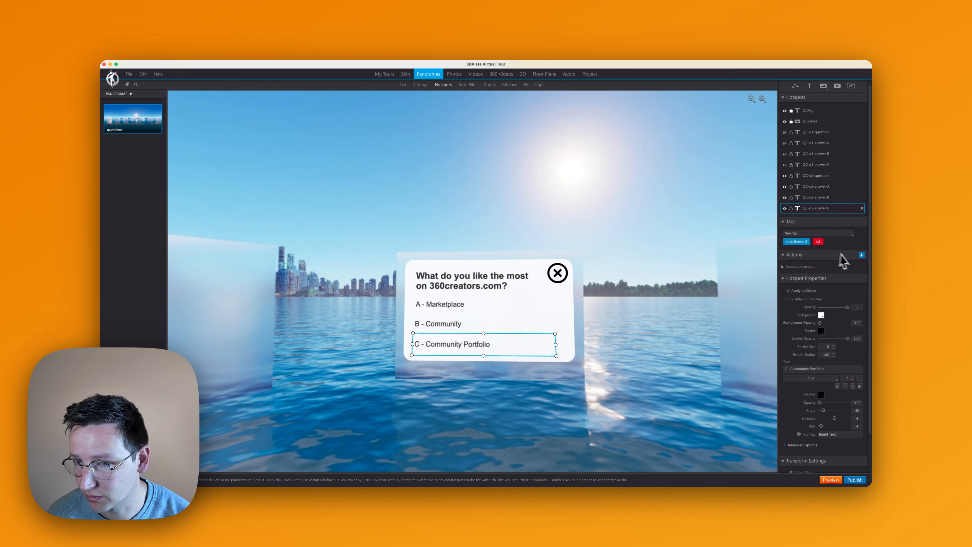
pyautogui.click(820, 268)
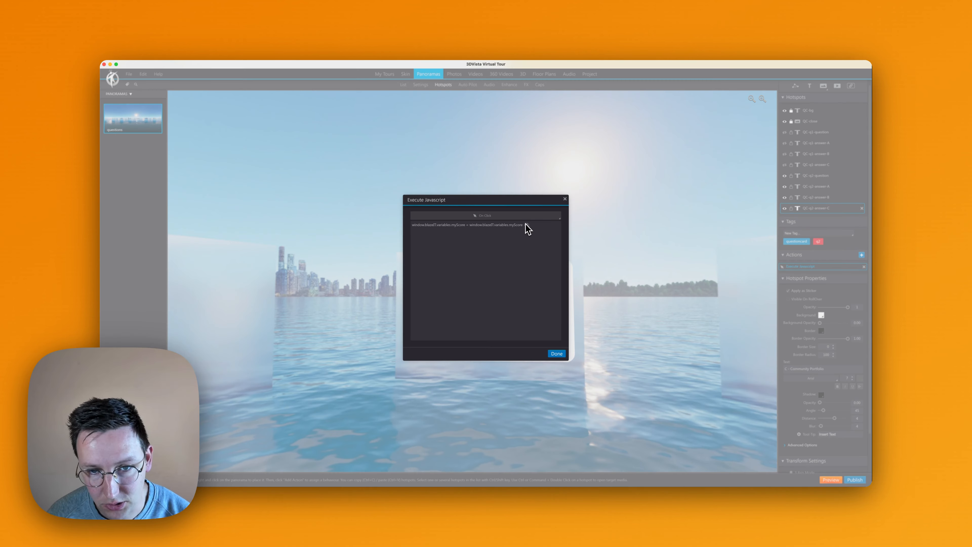
pyautogui.doubleClick(527, 224)
pyautogui.write('3;')
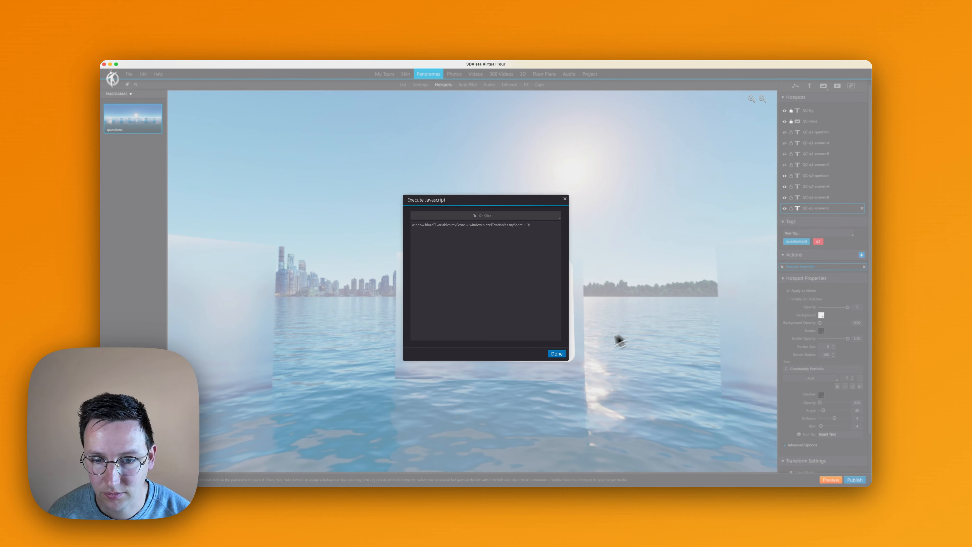
pyautogui.click(556, 353)
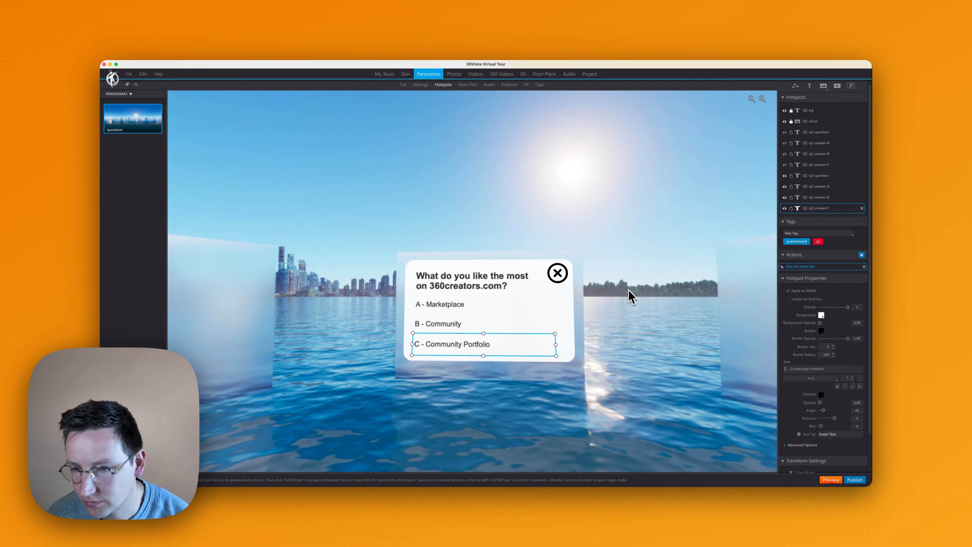
# - Hide the QC-q2 question and its three answer hotspots in the panorama
pyautogui.moveTo(624, 280); pyautogui.dragTo(642, 241)
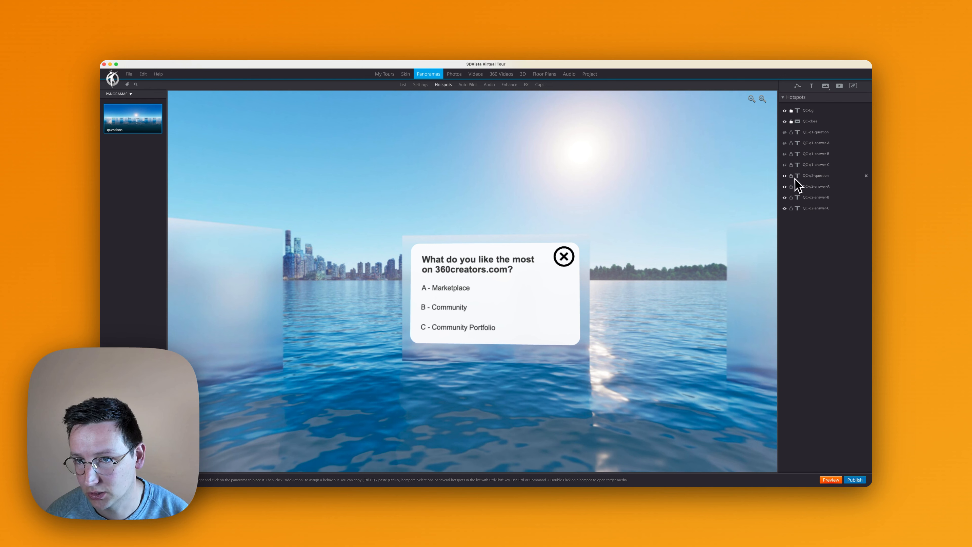
pyautogui.click(784, 176)
pyautogui.click(784, 186)
pyautogui.click(784, 198)
pyautogui.click(784, 208)
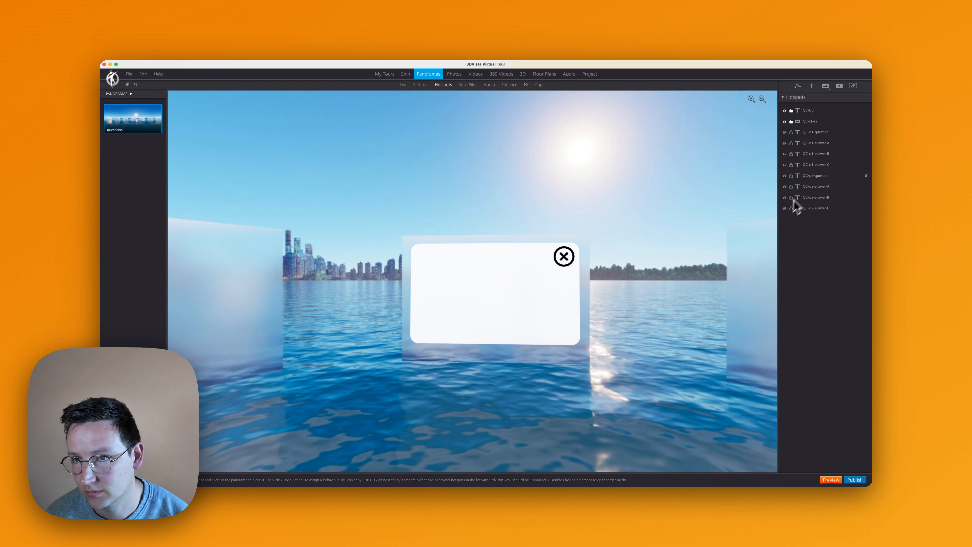
# - Make the QC-q1 question and its three answer hotspots visible in the panorama
pyautogui.click(787, 132)
pyautogui.click(787, 142)
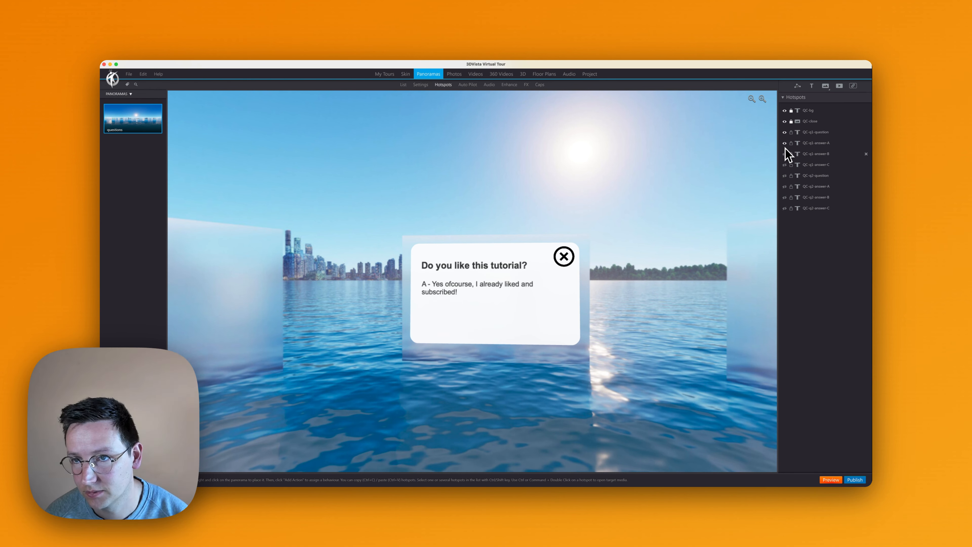
pyautogui.click(787, 154)
pyautogui.click(787, 165)
# - Add a Show/Hide Hotspots action to QC-q1-answer-A that hides the hotspots tagged q1
pyautogui.click(817, 145)
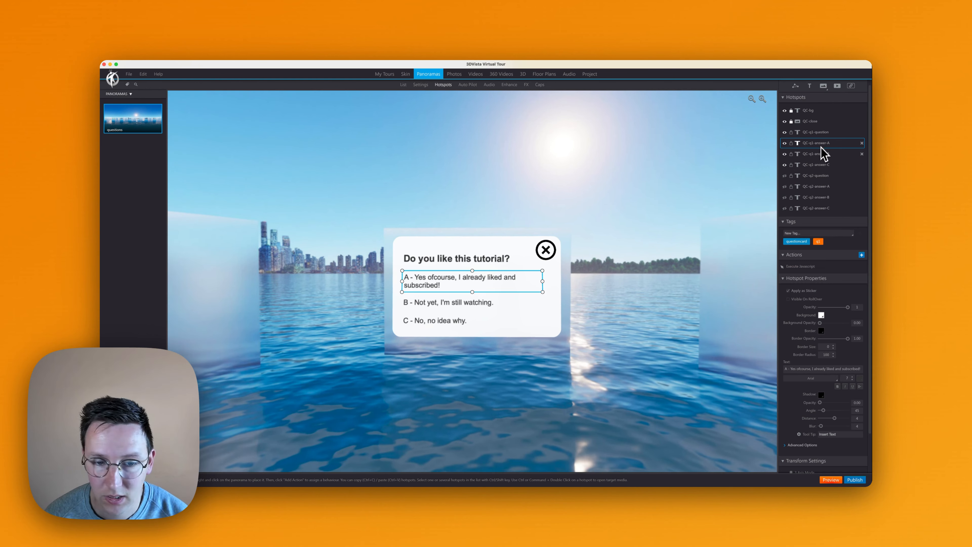
pyautogui.click(800, 266)
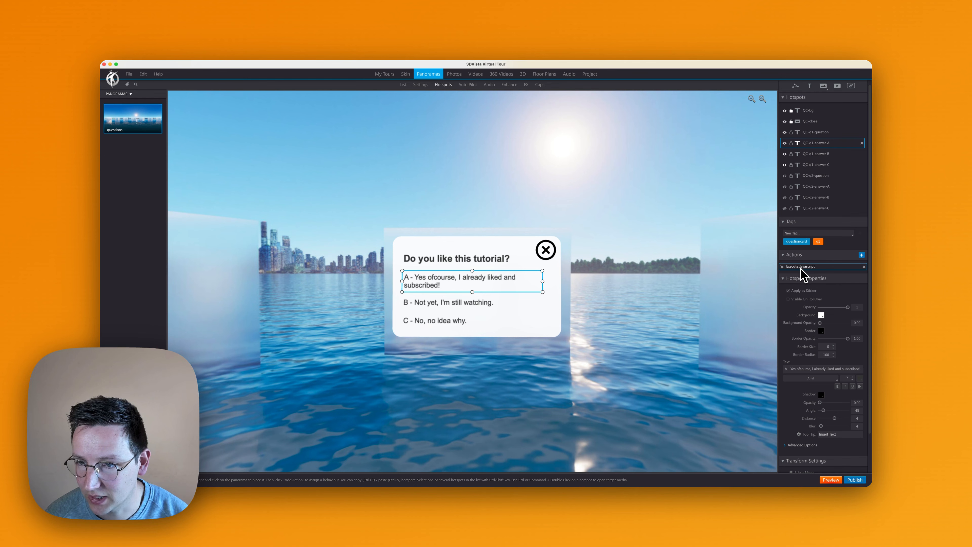
pyautogui.click(861, 254)
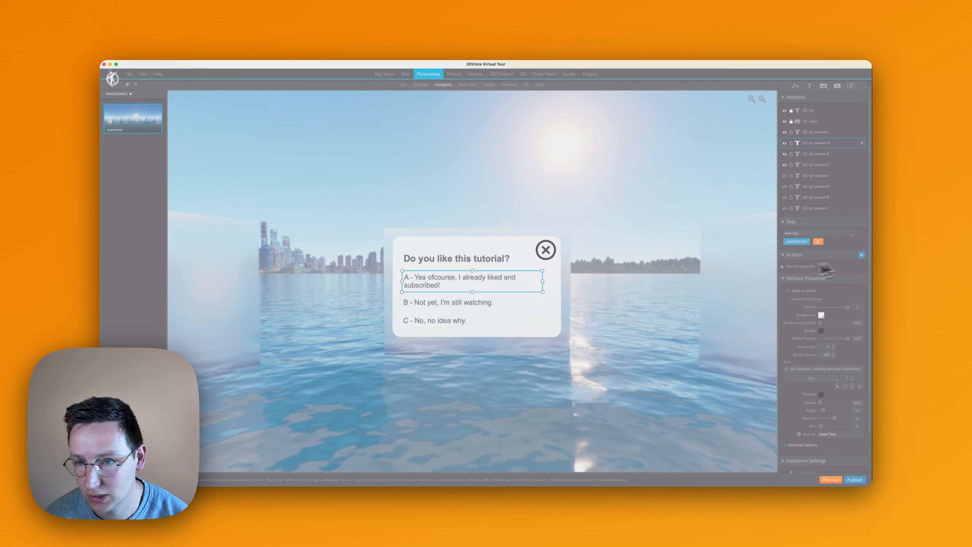
pyautogui.click(583, 282)
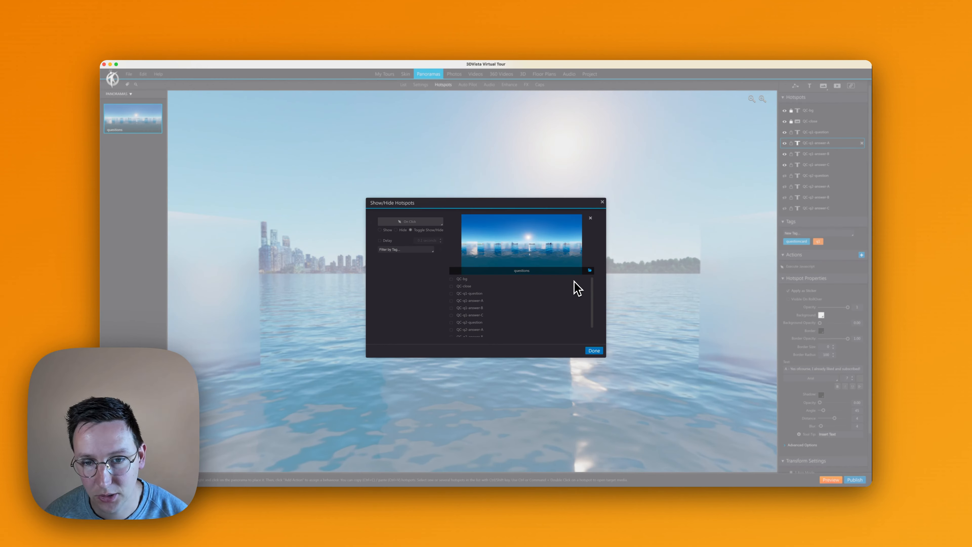
pyautogui.click(425, 223)
pyautogui.click(423, 229)
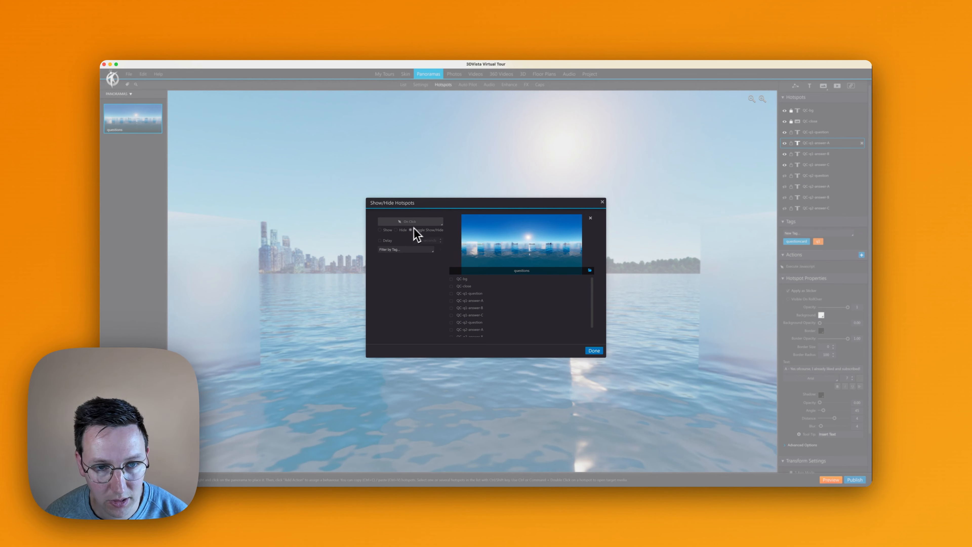
pyautogui.click(399, 251)
pyautogui.write('q')
pyautogui.click(397, 255)
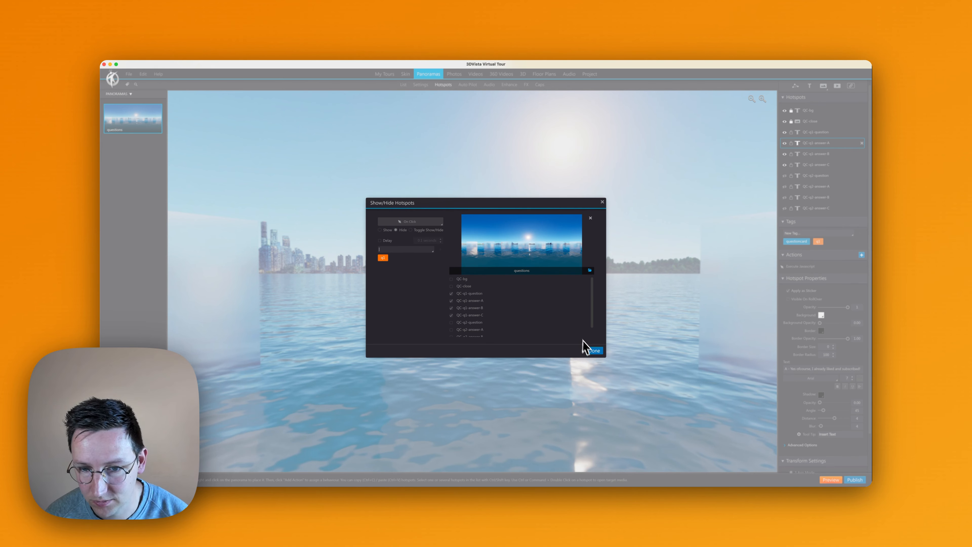
pyautogui.click(594, 350)
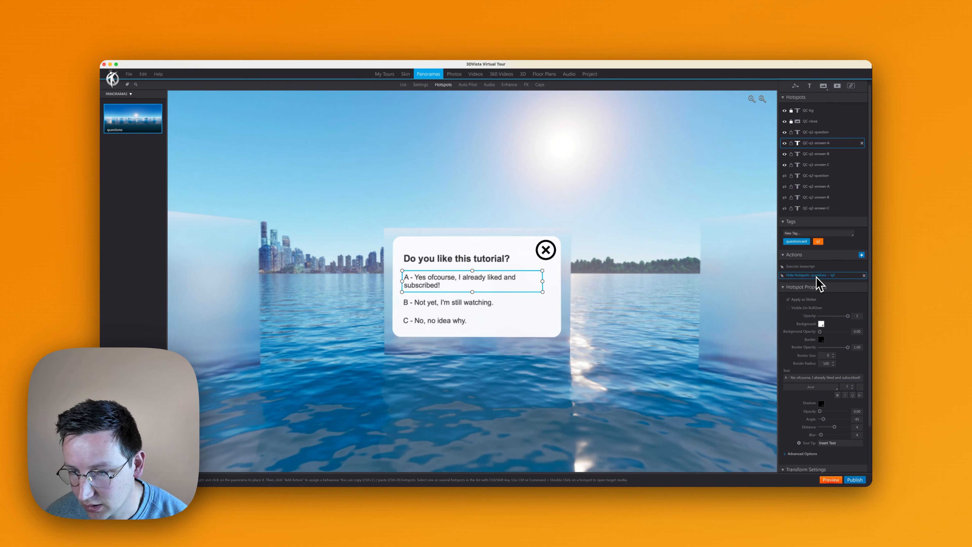
# - Duplicate the hide action on QC-q1-answer-A and change the copy to show the hotspots tagged q2
pyautogui.press('super+c')
pyautogui.press('super+v')
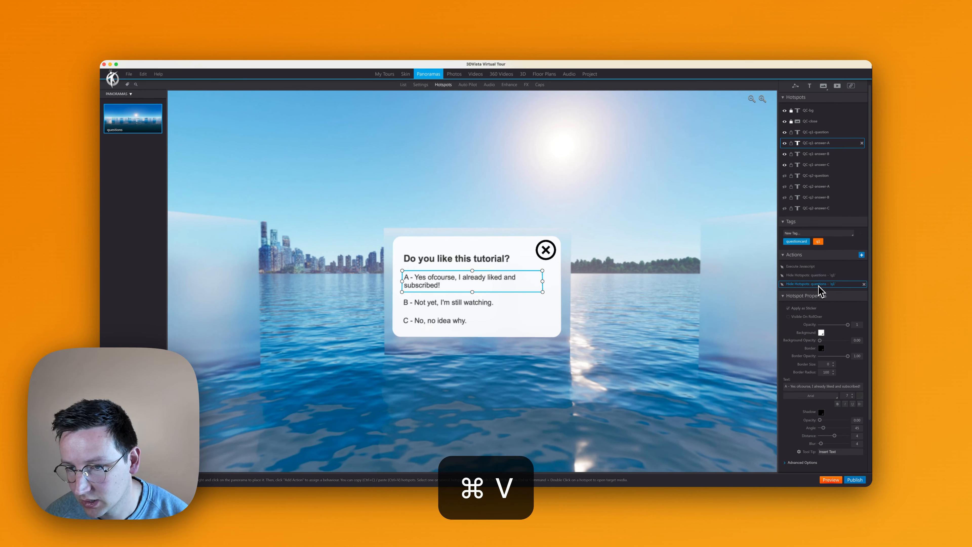
pyautogui.doubleClick(818, 285)
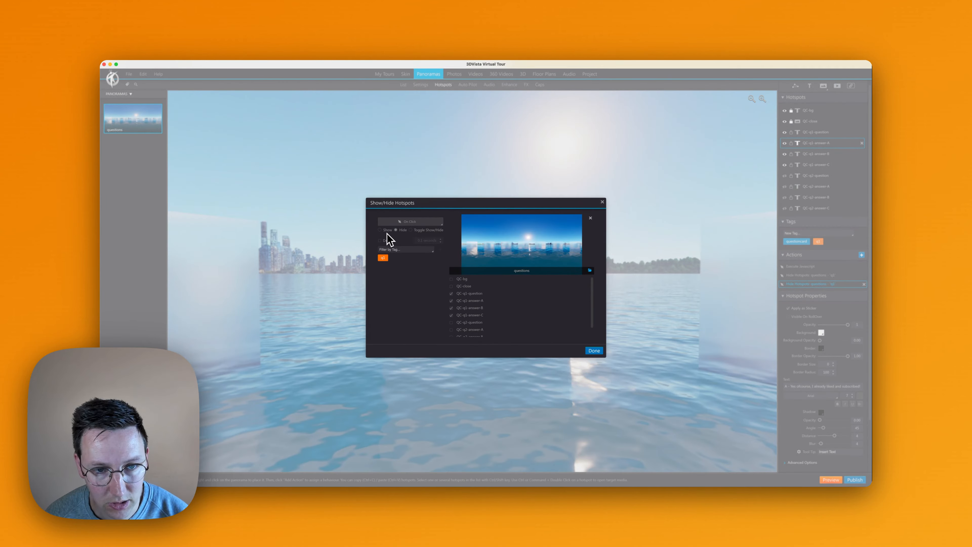
pyautogui.click(398, 250)
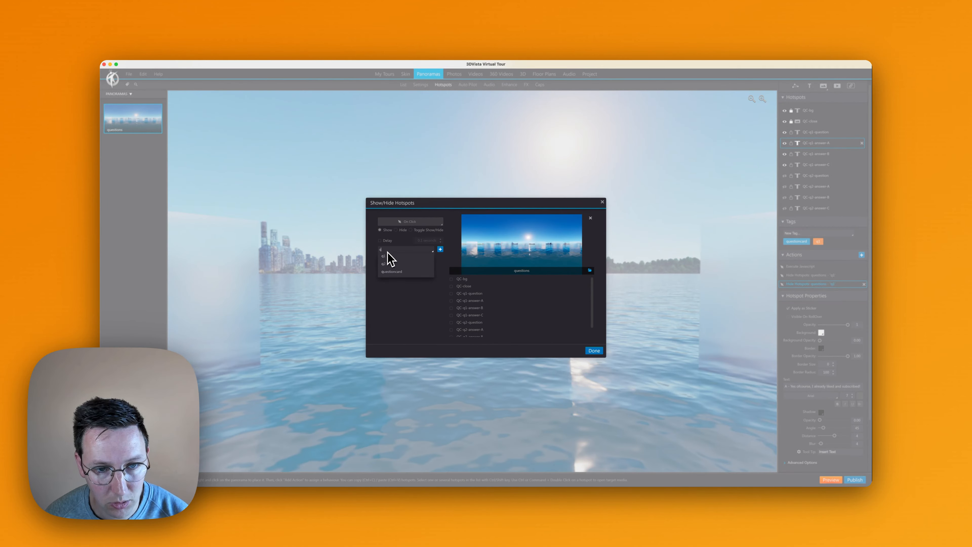
pyautogui.click(388, 265)
pyautogui.click(597, 351)
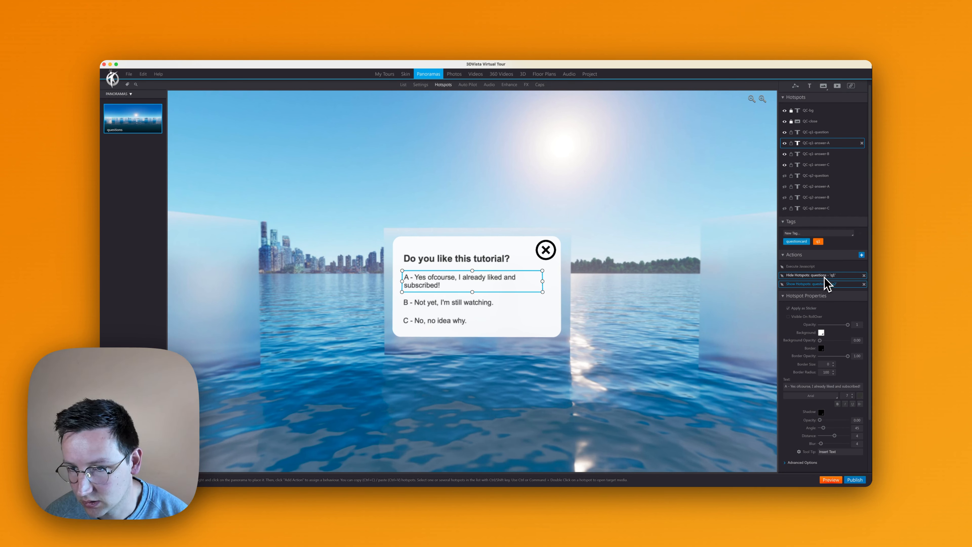
# - Copy the hide q1 and show q2 actions from QC-q1-answer-A to QC-q1-answer-B and QC-q1-answer-C
pyautogui.click(822, 276)
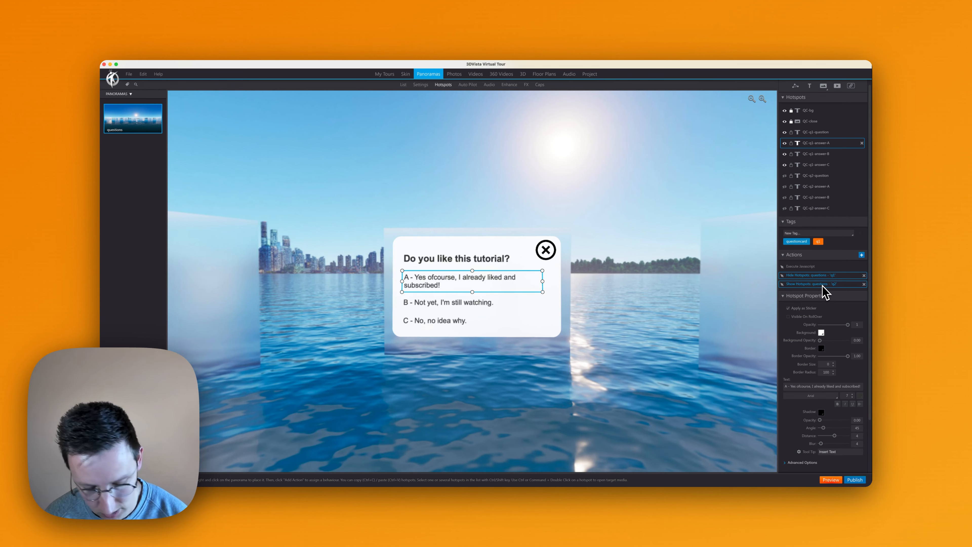
pyautogui.press('super+c')
pyautogui.click(486, 307)
pyautogui.press('super+v')
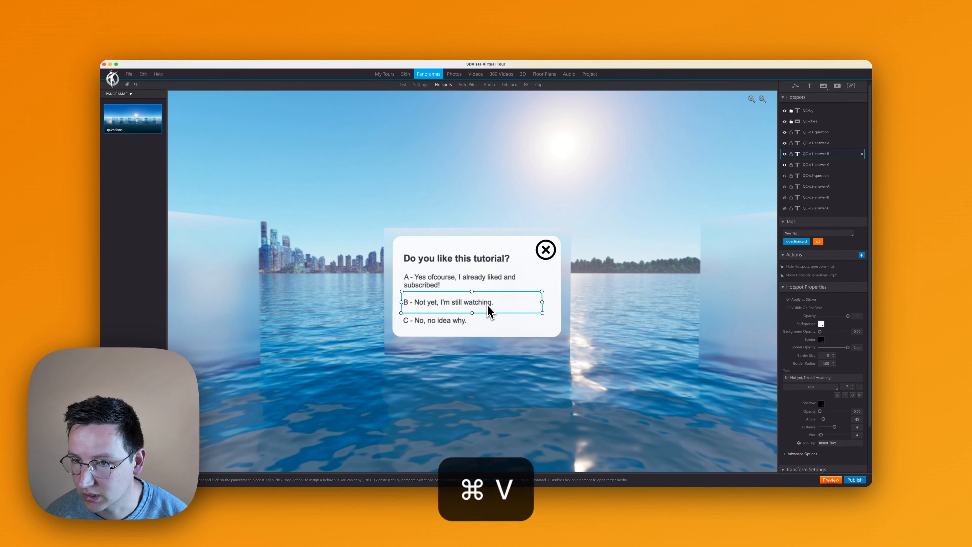
pyautogui.click(468, 321)
pyautogui.press('super+v')
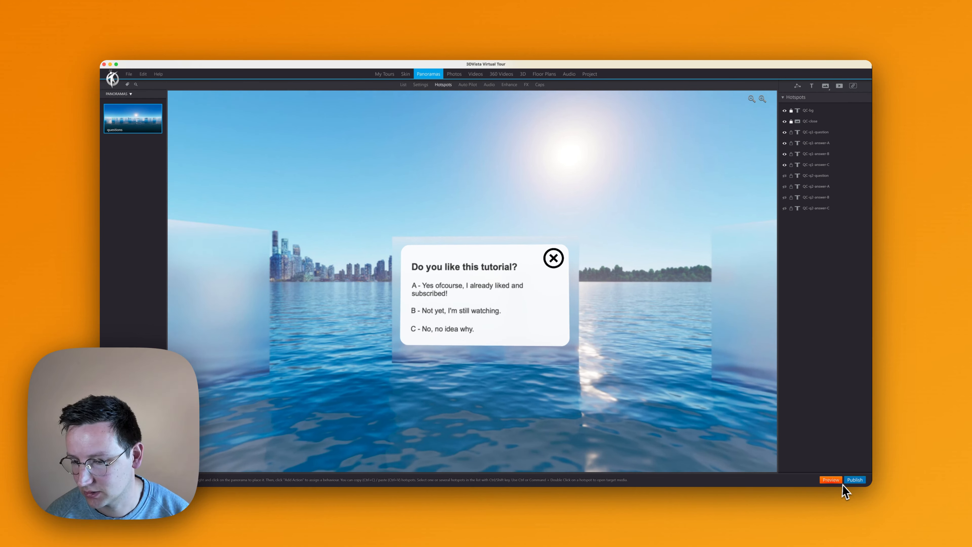
# - Publish the tour again with the Web / Mobile option to the existing destination folder
pyautogui.click(851, 479)
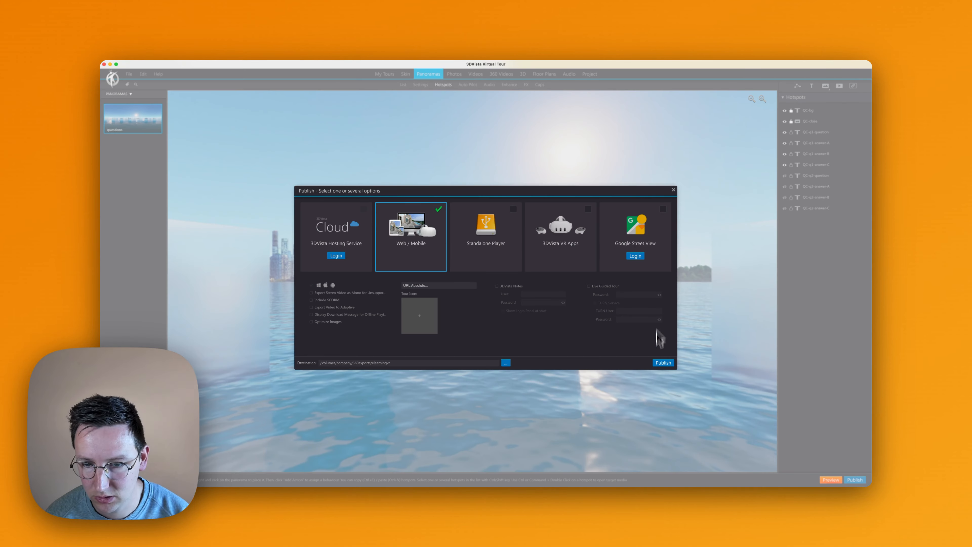
pyautogui.click(663, 362)
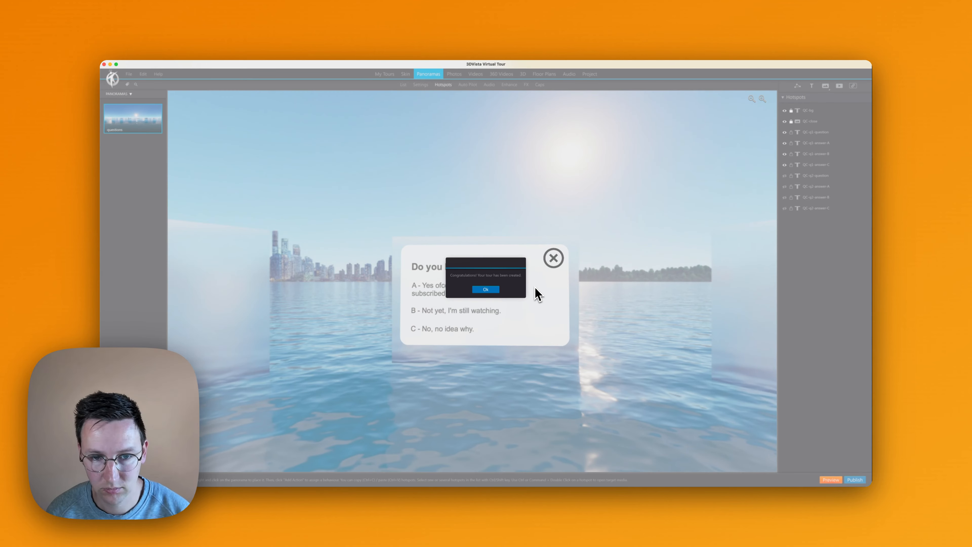
pyautogui.click(485, 289)
# - Switch to the browser, reload the published tour and answer the first question to test the change of question
pyautogui.hotkey('ctrl', 'Up')
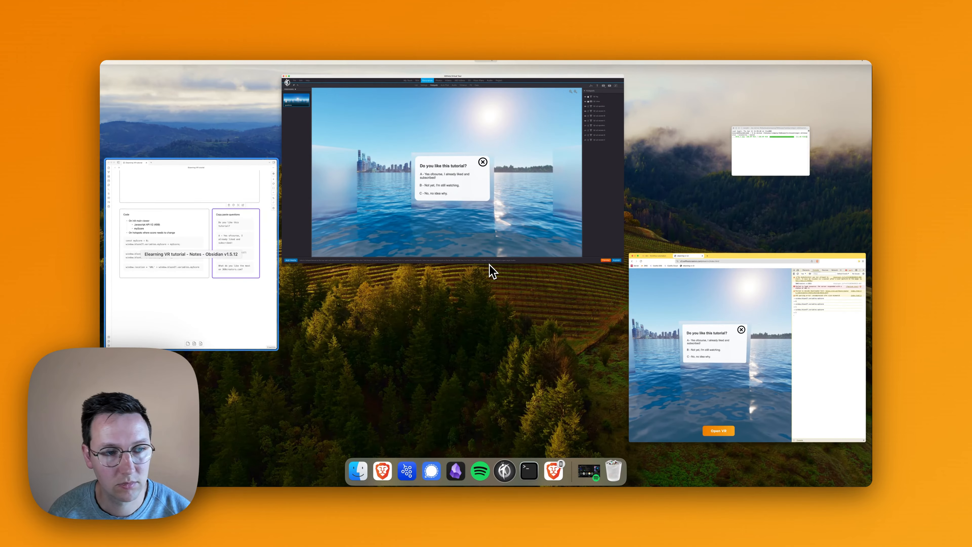
pyautogui.click(725, 271)
pyautogui.press('super+r')
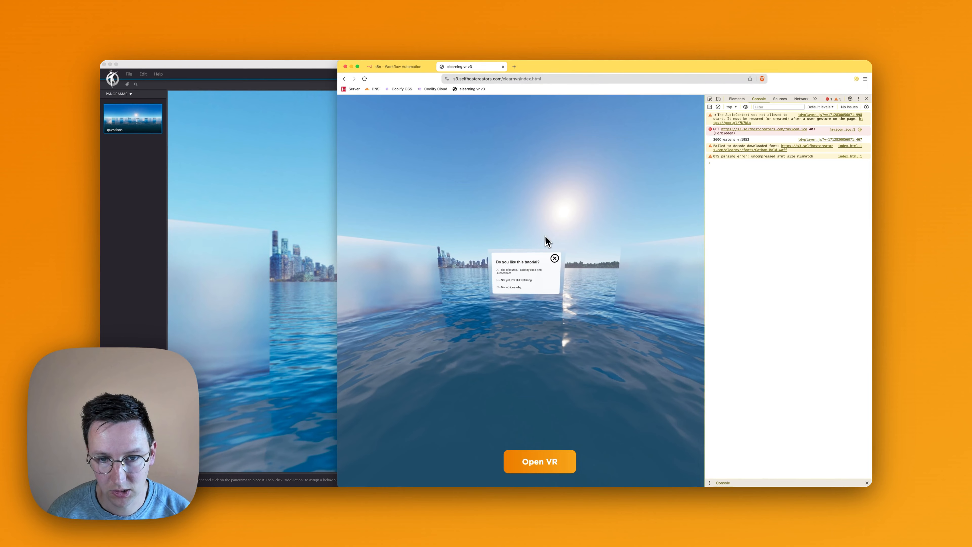
pyautogui.click(509, 254)
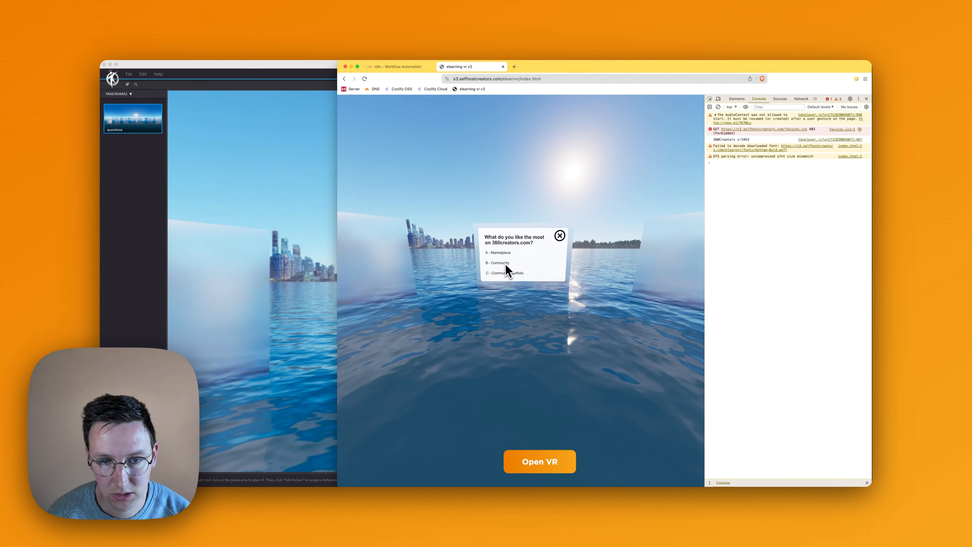
# - Close the question card in the published tour and look around the panorama
pyautogui.click(559, 236)
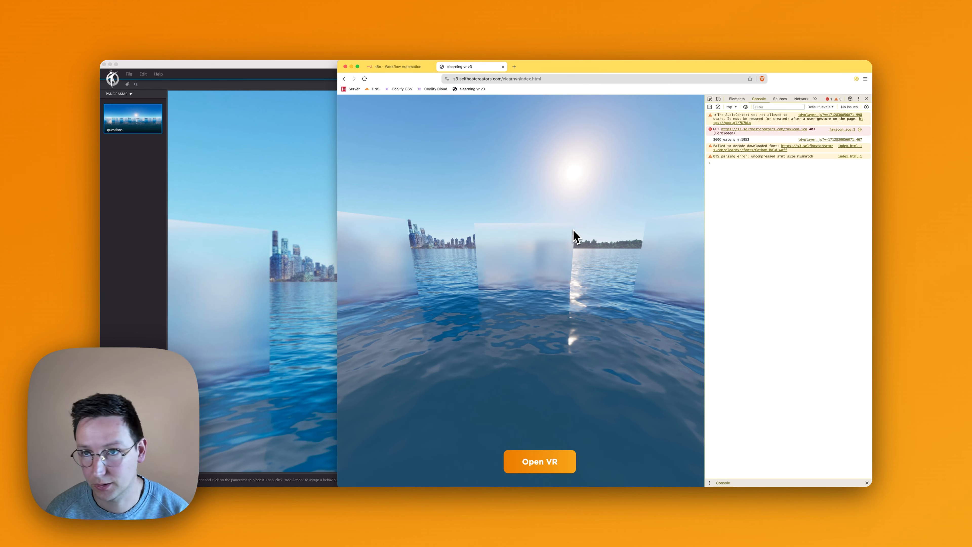
pyautogui.moveTo(594, 209); pyautogui.dragTo(675, 256)
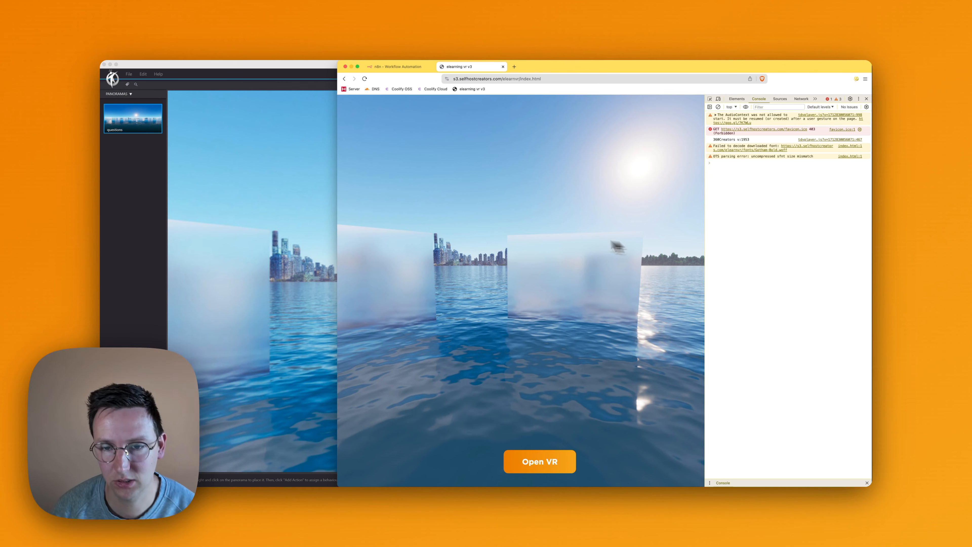
pyautogui.moveTo(548, 233); pyautogui.dragTo(503, 261)
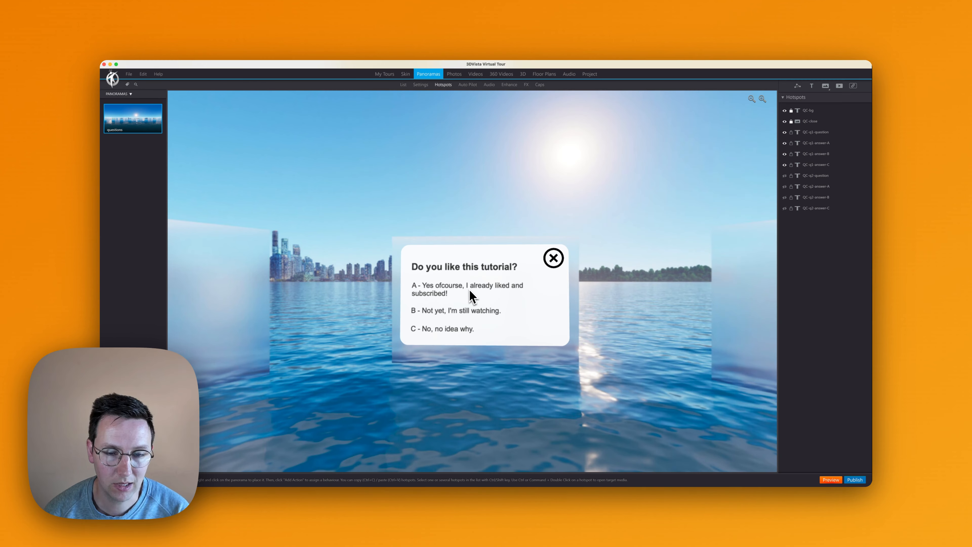
pyautogui.click(471, 289)
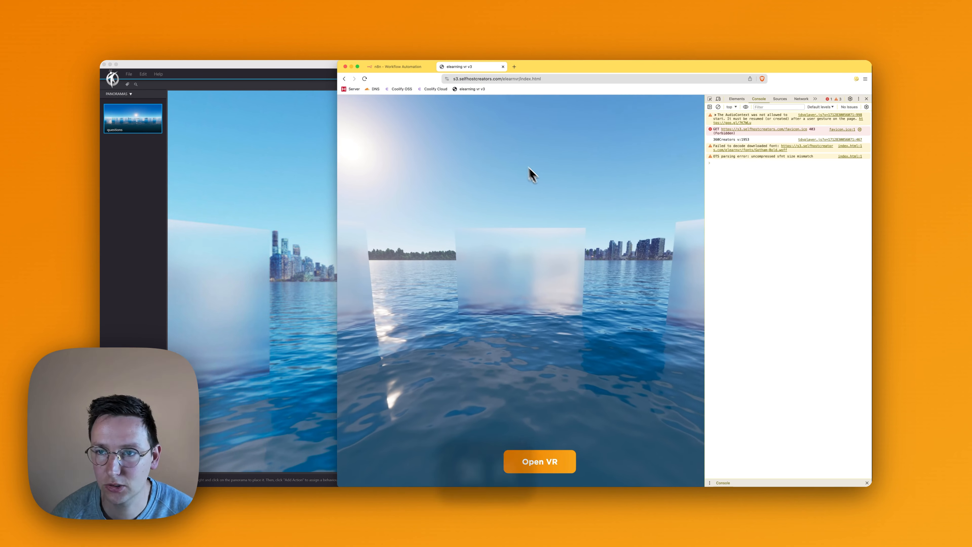
# - Reload the published tour and evaluate window.blazeIT.variables.myScore in the browser console
pyautogui.press('super+r')
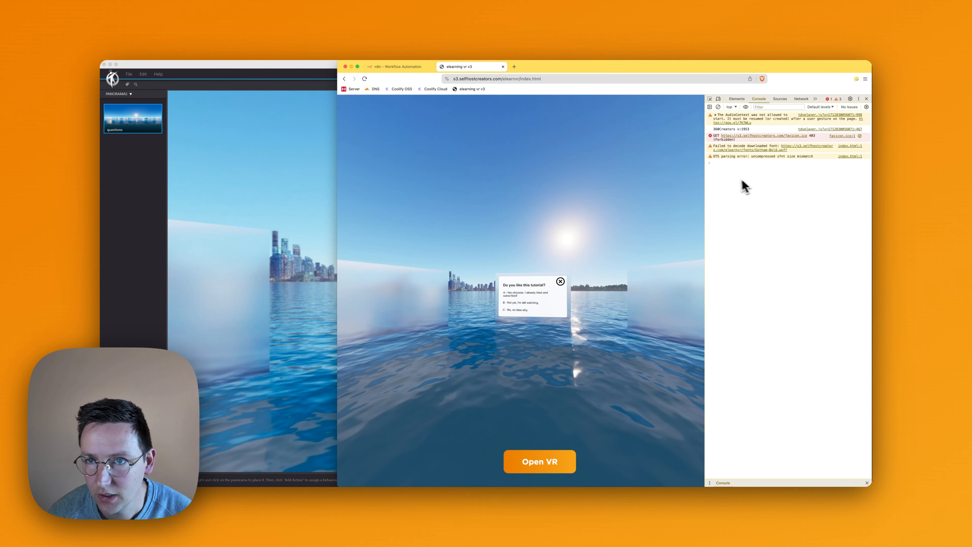
pyautogui.click(733, 169)
pyautogui.press('Up')
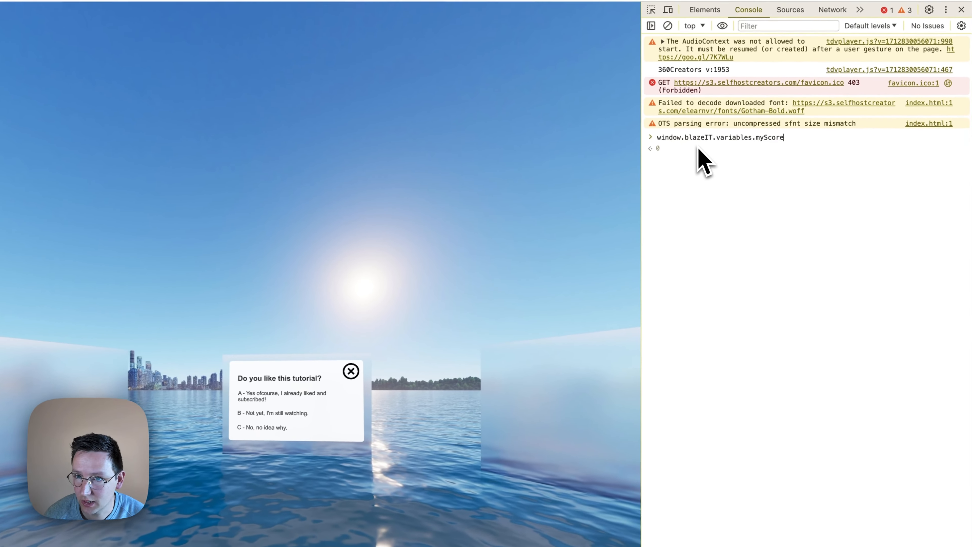
pyautogui.press('Return')
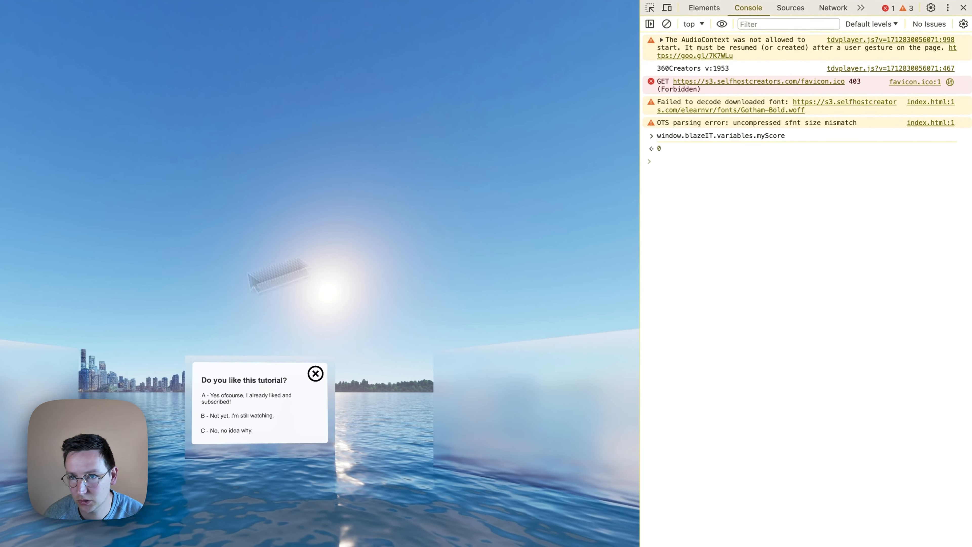
pyautogui.press('Up')
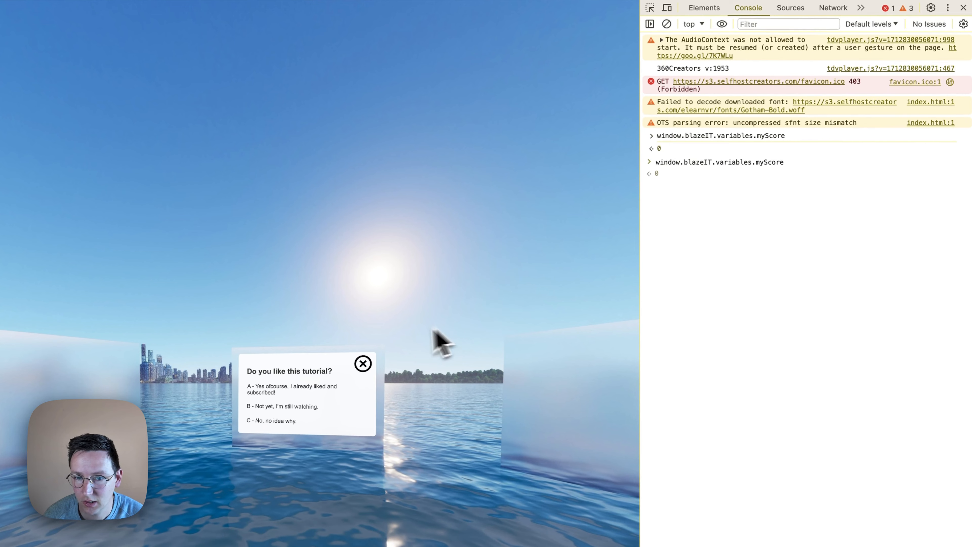
# - Answer the first question with A and the second with C, checking window.blazeIT.variables.myScore in the console after each answer
pyautogui.click(308, 386)
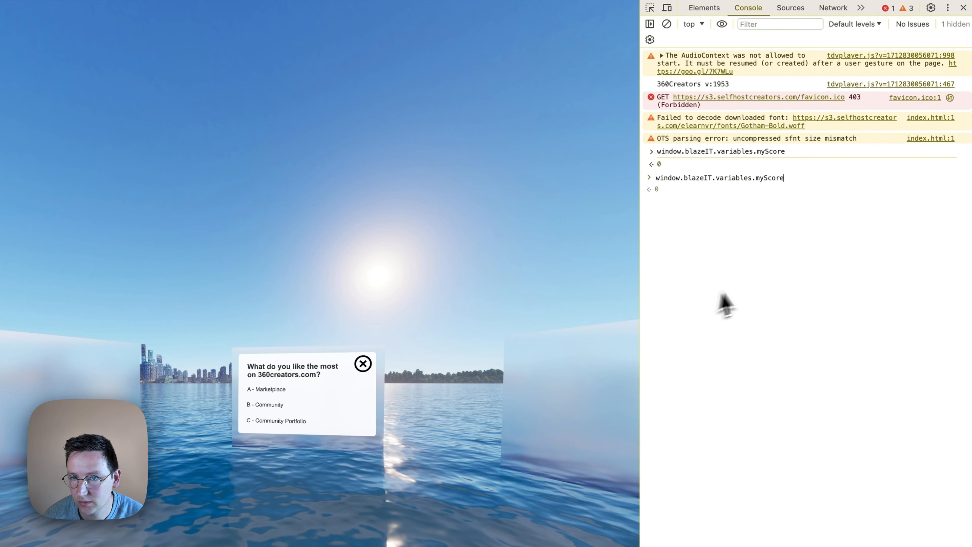
pyautogui.click(748, 286)
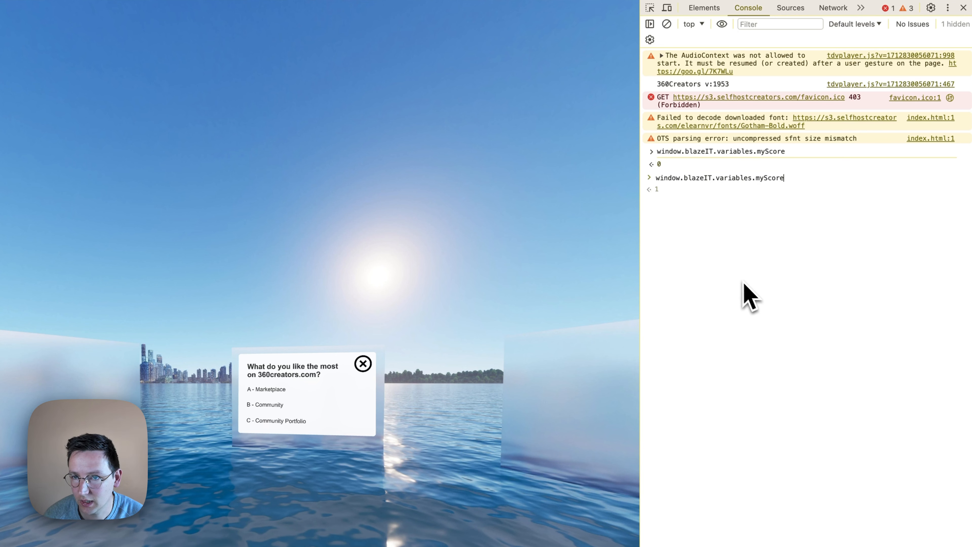
pyautogui.click(278, 421)
pyautogui.click(857, 292)
pyautogui.press('super+a')
pyautogui.press('BackSpace')
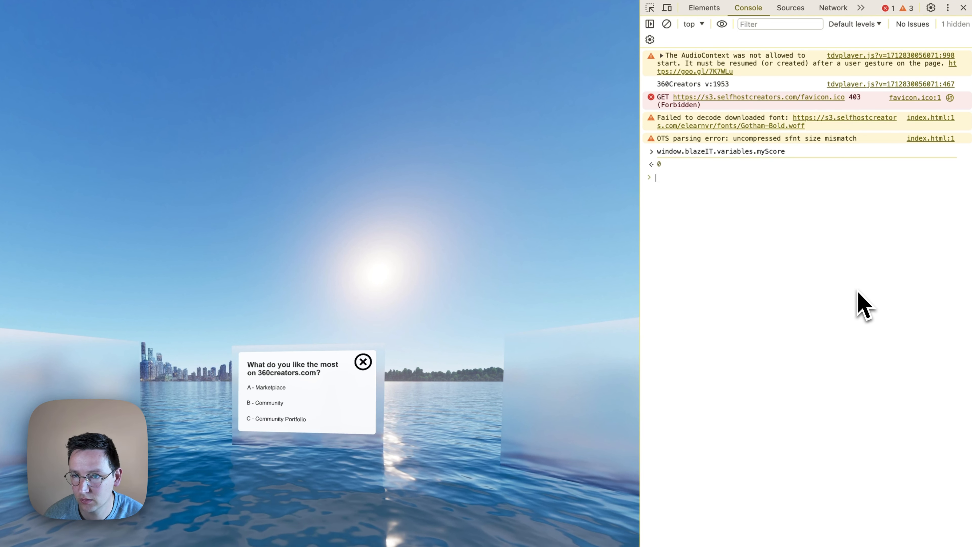
pyautogui.press('Up')
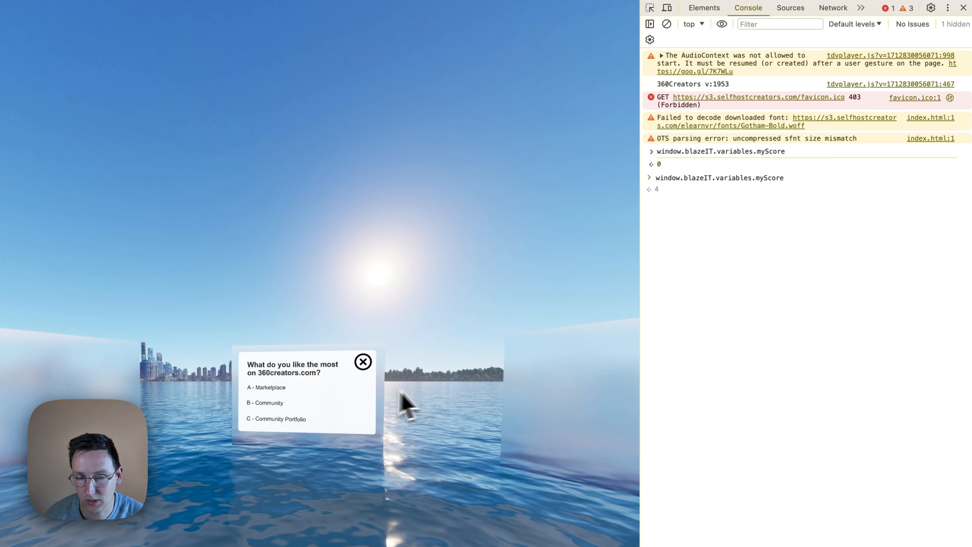
# - Close the second question's card and look around the published tour
pyautogui.moveTo(434, 311); pyautogui.dragTo(378, 295)
pyautogui.click(378, 348)
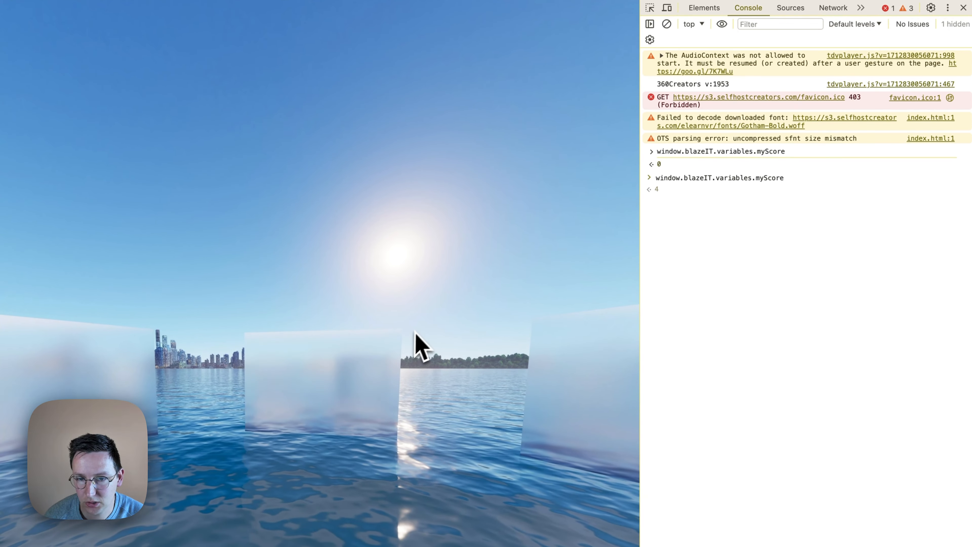
pyautogui.moveTo(419, 343); pyautogui.dragTo(348, 323)
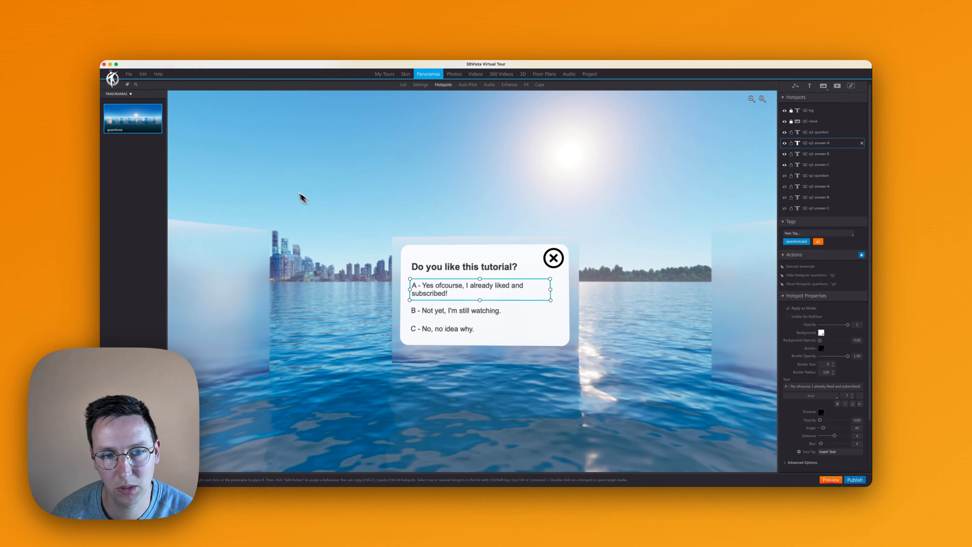
# - Switch to 3DVista and copy the hide q1 action from QC-q1-answer-C to QC-q2-question
pyautogui.click(303, 198)
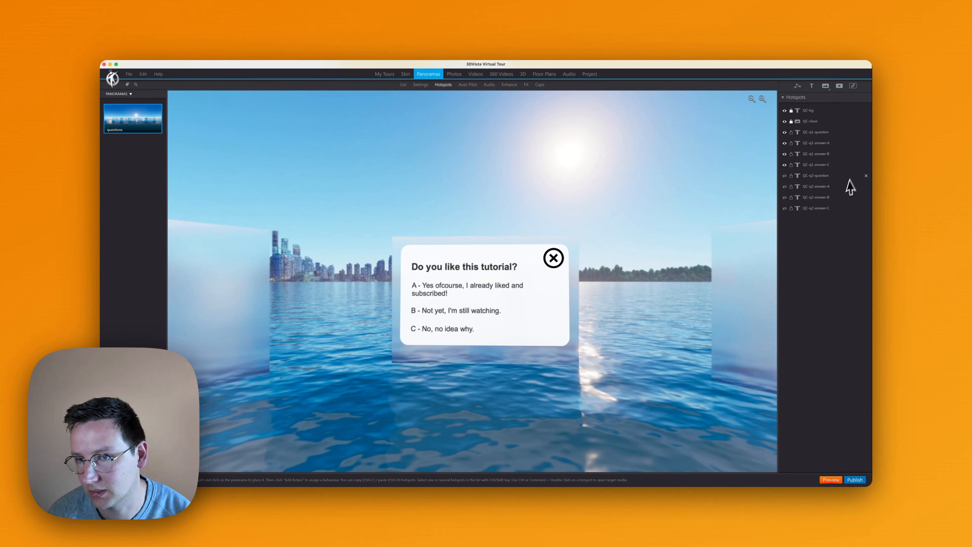
pyautogui.click(838, 177)
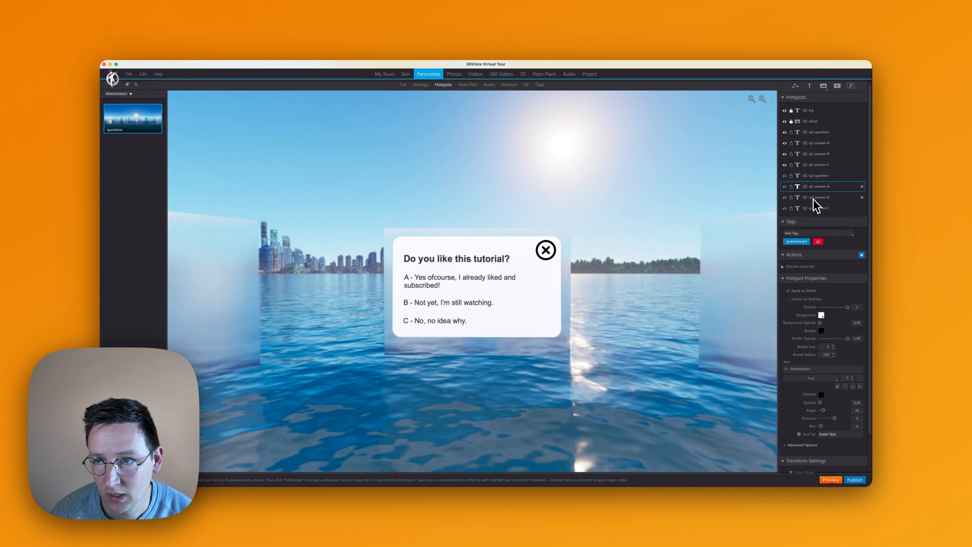
pyautogui.click(818, 179)
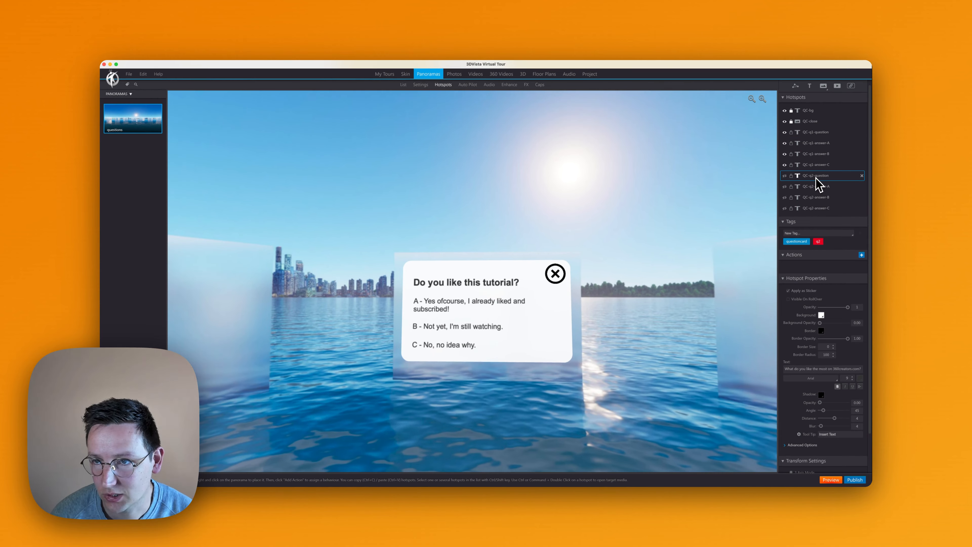
pyautogui.click(818, 166)
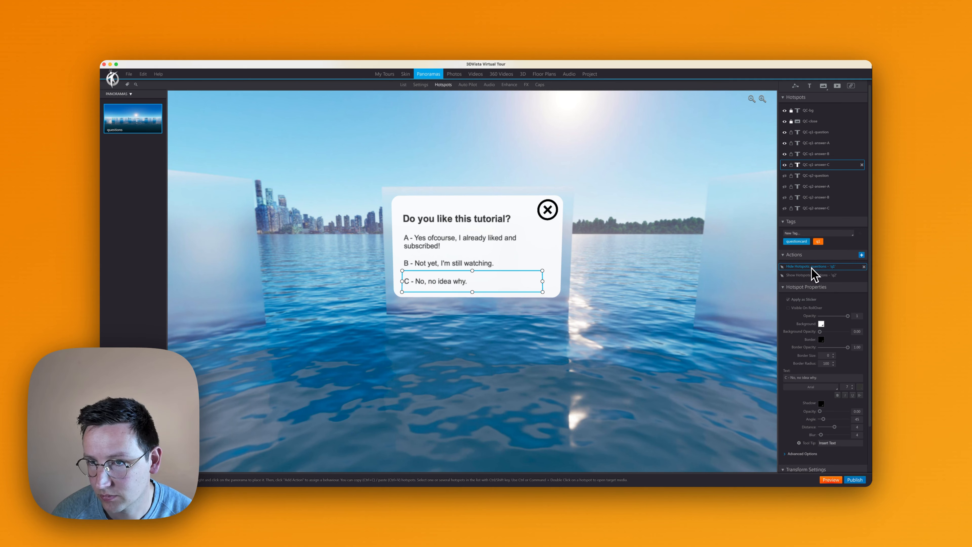
pyautogui.press('super+c')
pyautogui.click(818, 178)
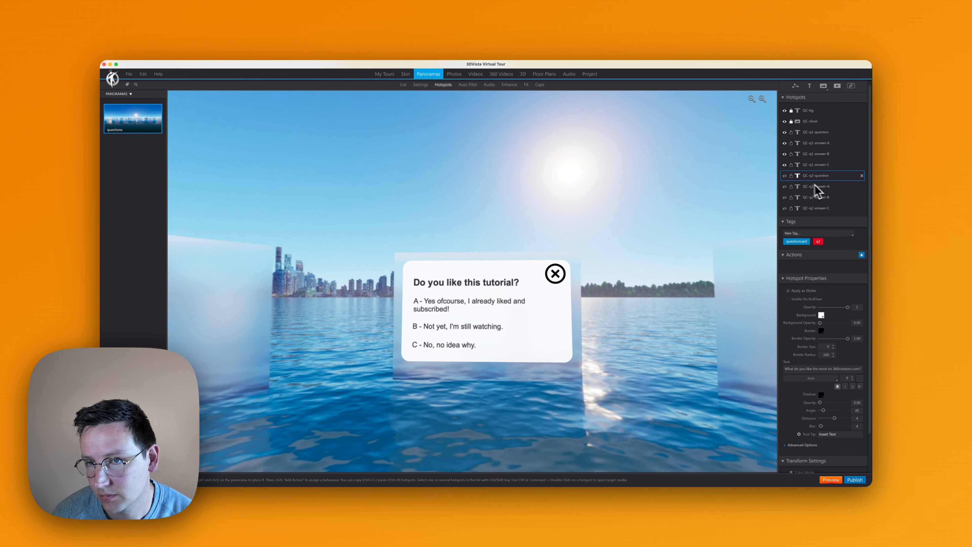
pyautogui.press('super+v')
# - Change the hide action on QC-q2-question to target the hotspots tagged questioncard instead of q1
pyautogui.doubleClick(816, 267)
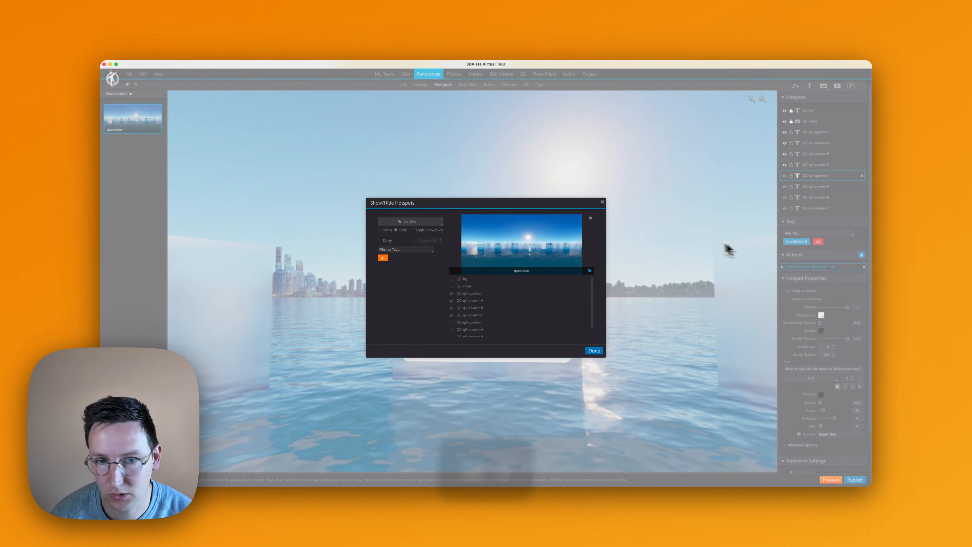
pyautogui.click(389, 251)
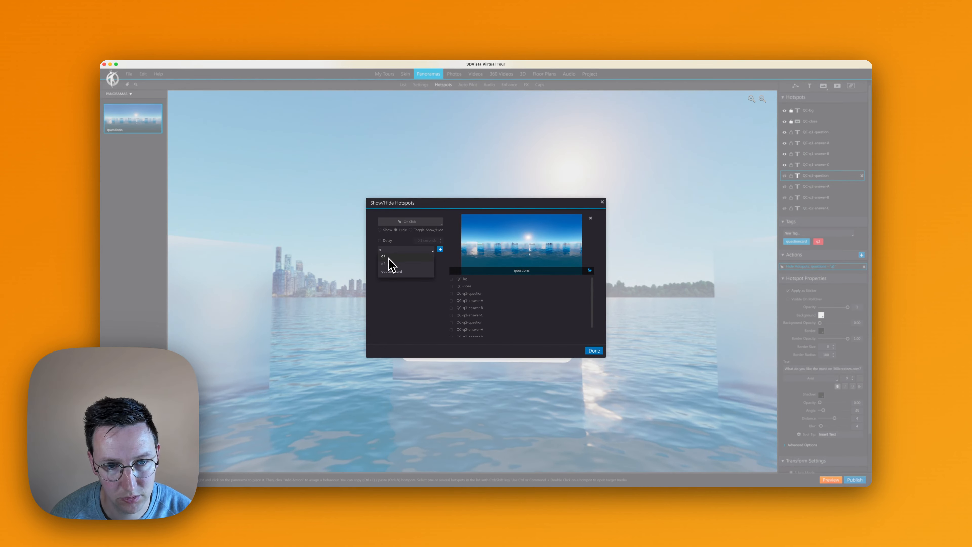
pyautogui.click(392, 274)
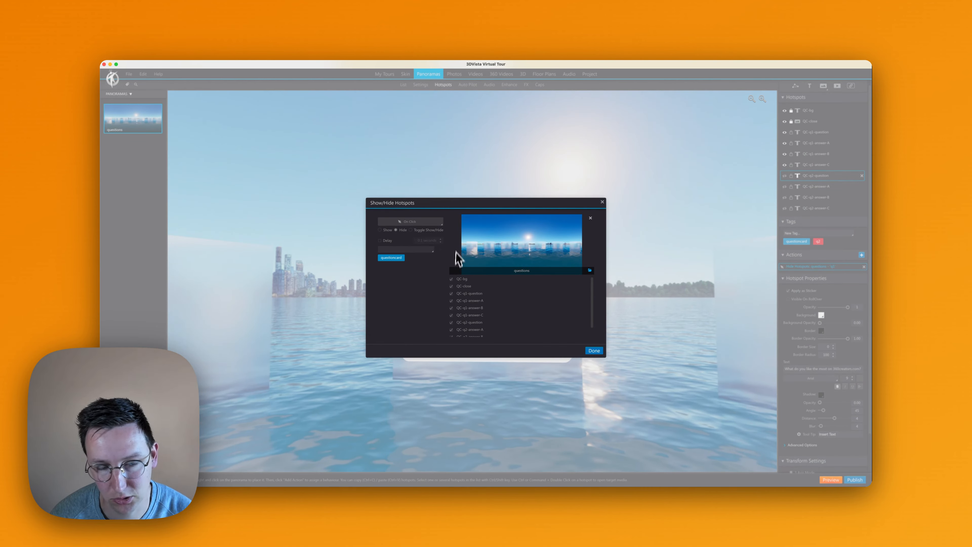
pyautogui.click(595, 350)
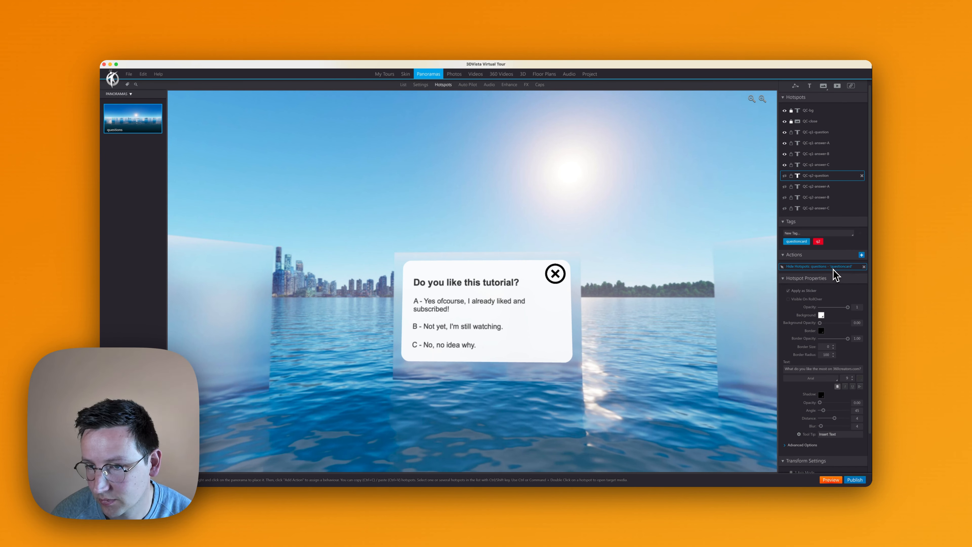
# - Move the hide questioncard action from QC-q2-question to QC-q2-answer-A, QC-q2-answer-B and QC-q2-answer-C
pyautogui.press('cmd+c')
pyautogui.click(824, 187)
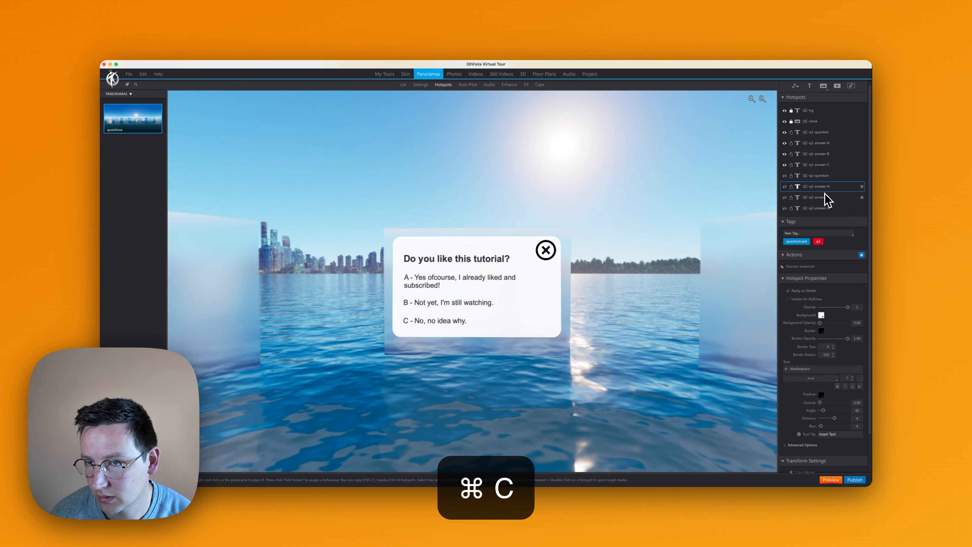
pyautogui.click(824, 179)
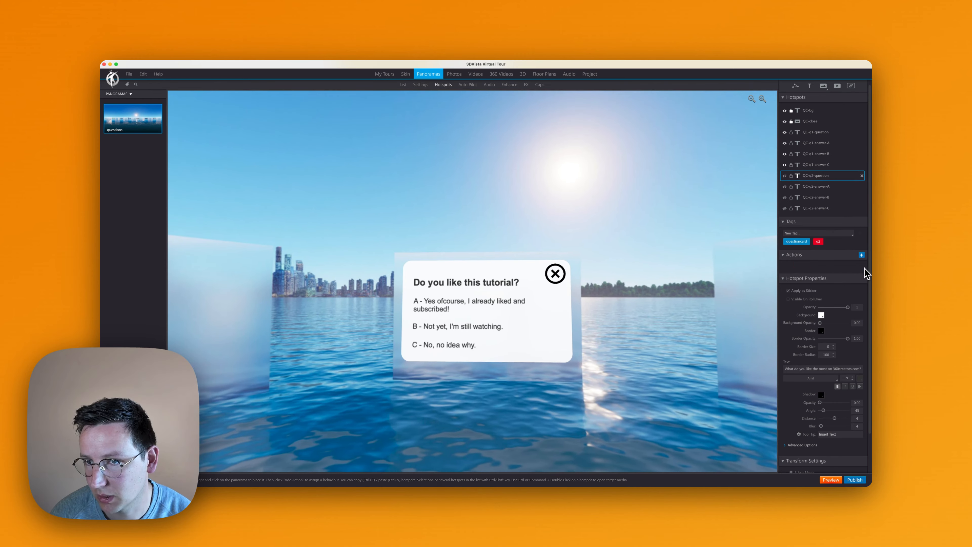
pyautogui.press('cmd+v')
pyautogui.click(822, 197)
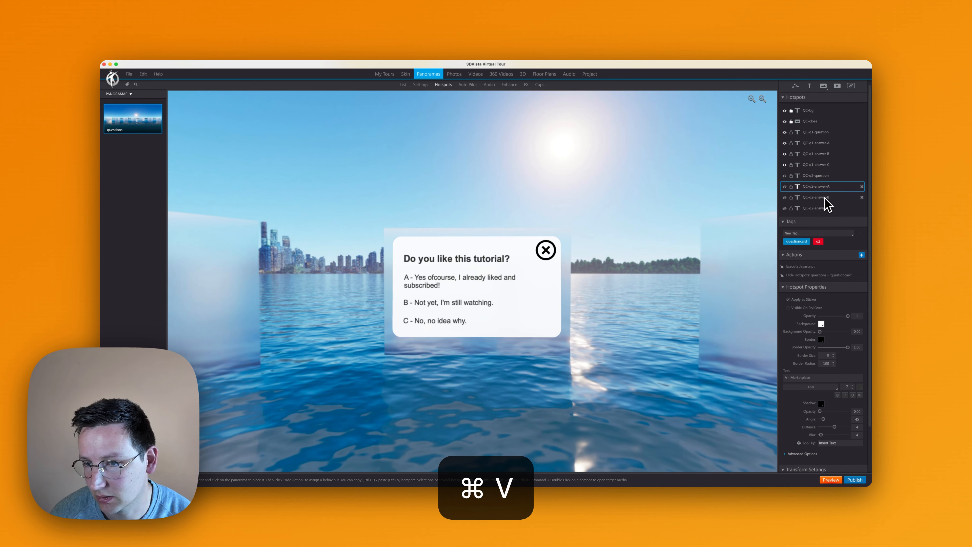
pyautogui.press('cmd+v')
pyautogui.click(827, 209)
pyautogui.press('cmd+v')
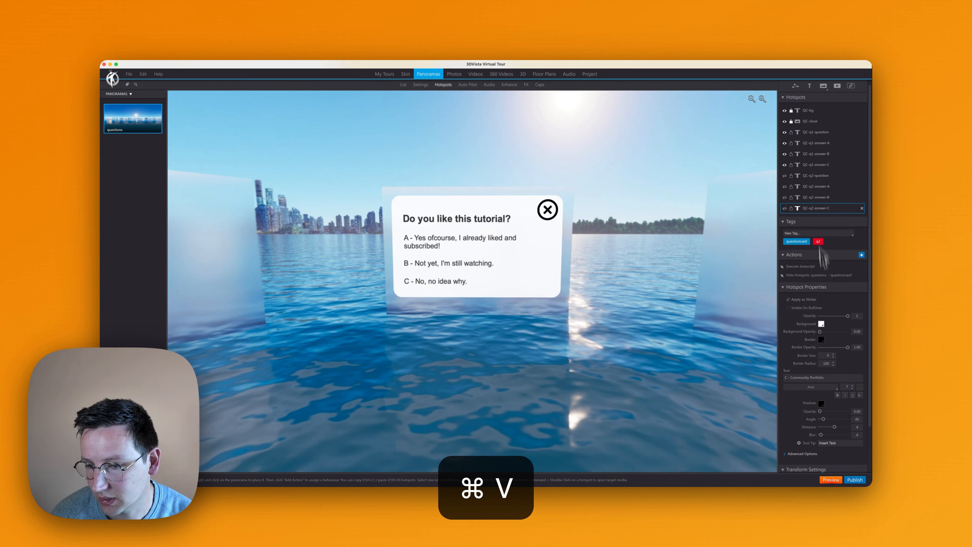
# - Publish the tour again, and in the browser reload it and answer the questions to test hiding the card
pyautogui.click(854, 480)
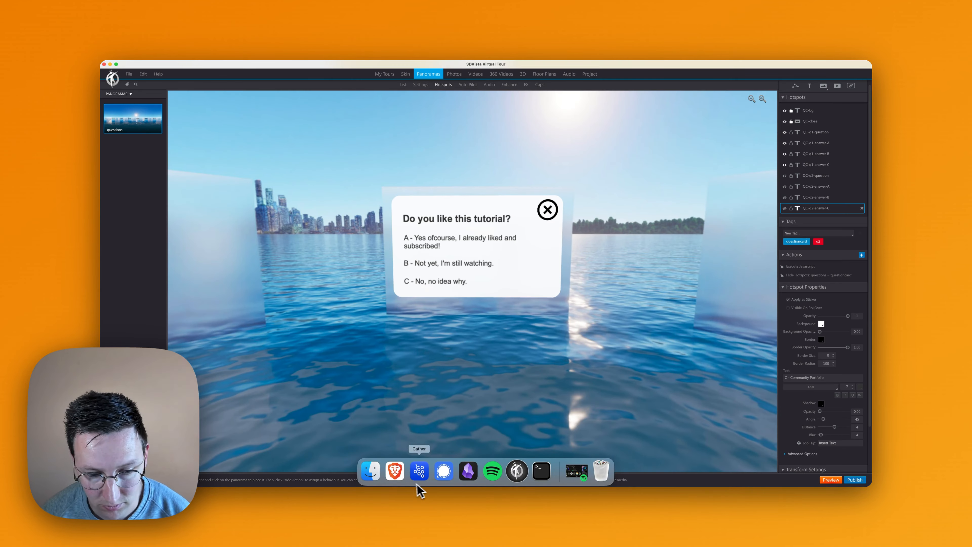
pyautogui.click(418, 484)
pyautogui.press('cmd+r')
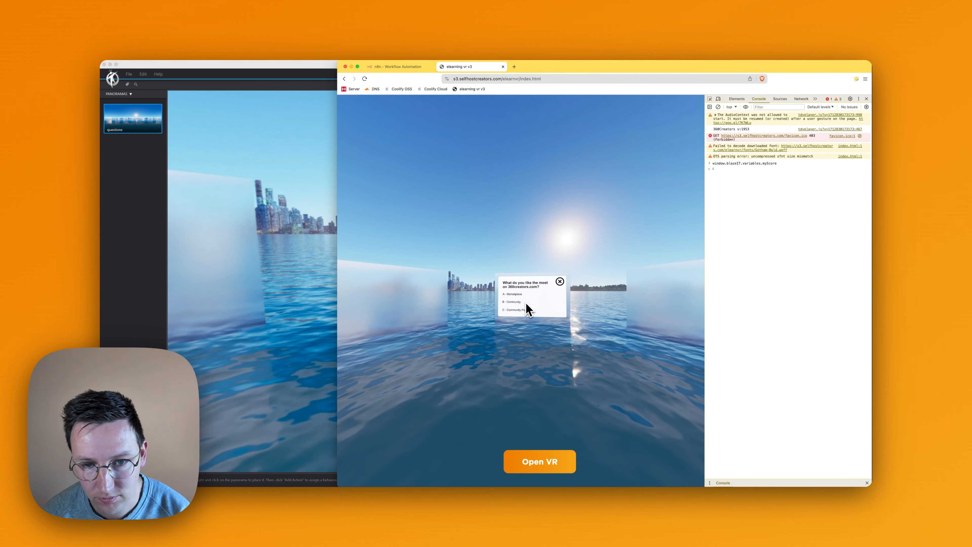
pyautogui.click(513, 302)
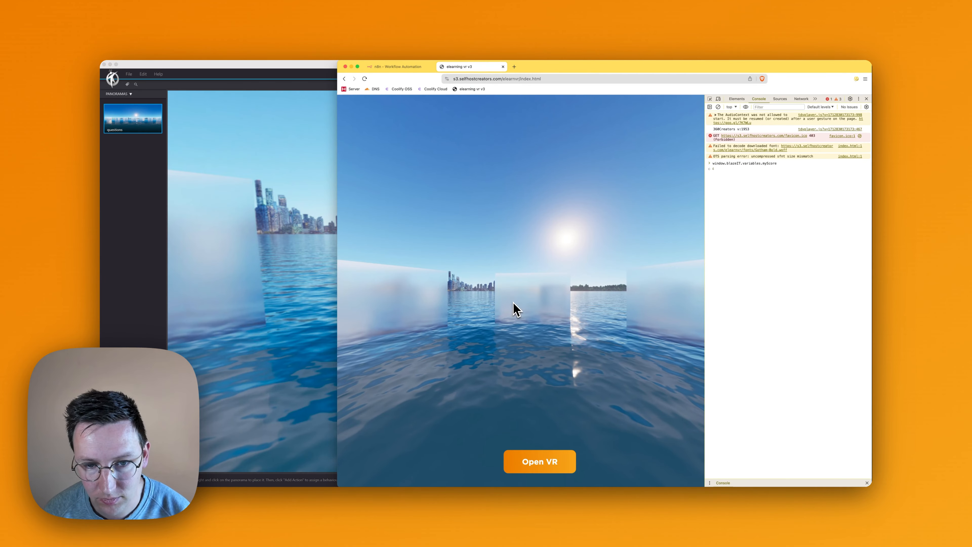
pyautogui.moveTo(497, 191); pyautogui.dragTo(717, 215)
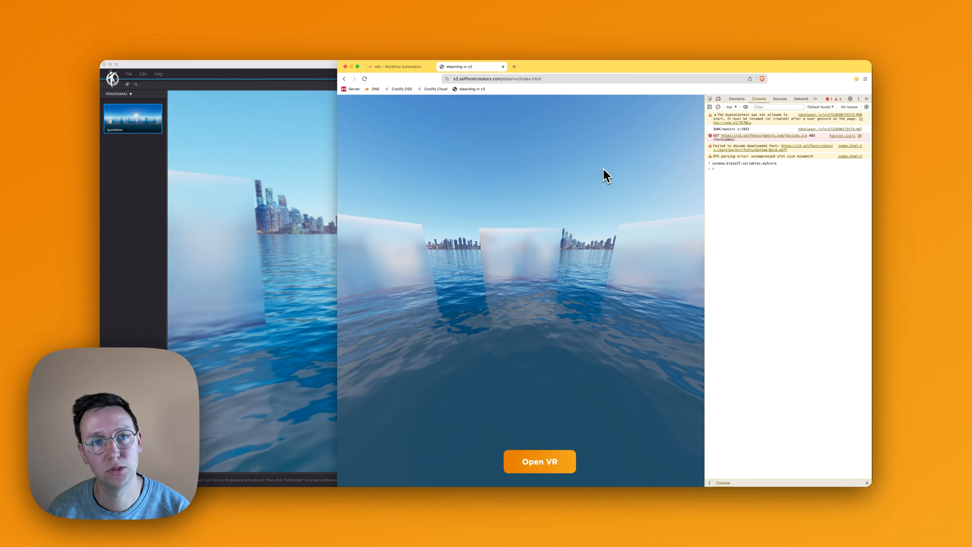
# - Switch to n8n, add a Webhook trigger to the Elearning VR - send score v3 workflow and copy its test URL
pyautogui.press('super+1')
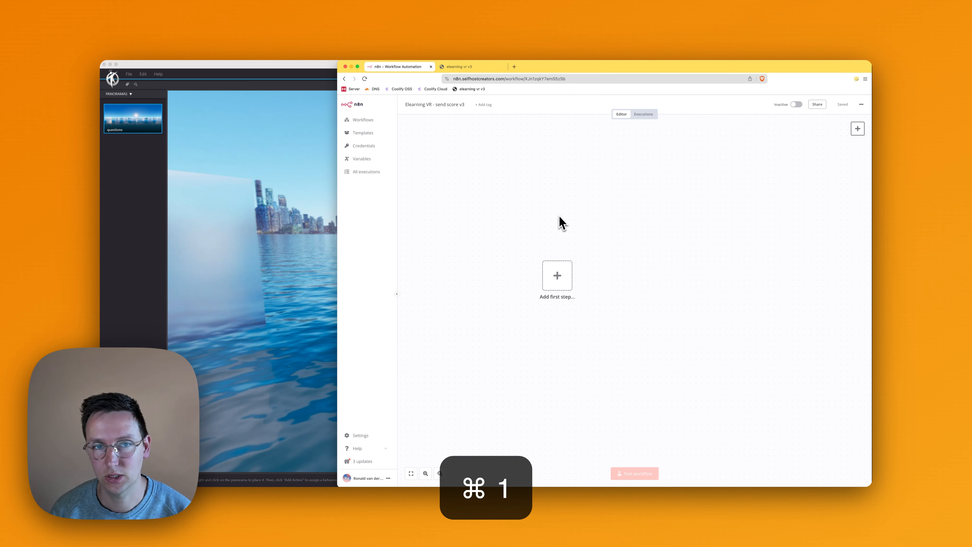
pyautogui.click(556, 276)
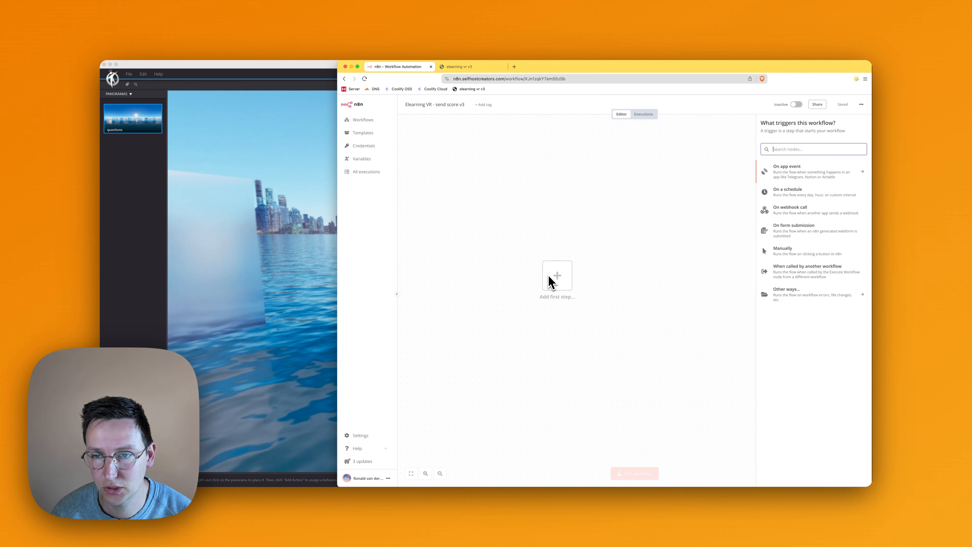
pyautogui.write('webhoo')
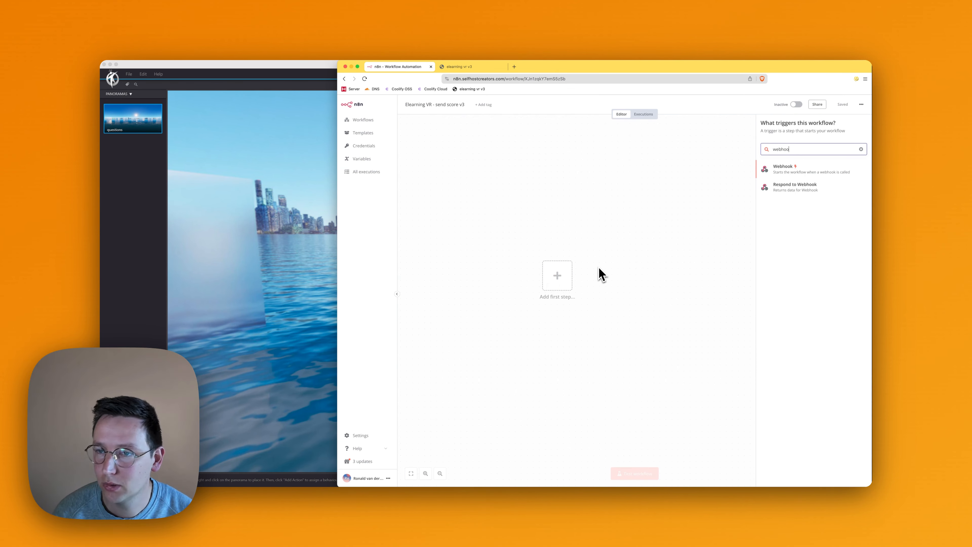
pyautogui.click(783, 172)
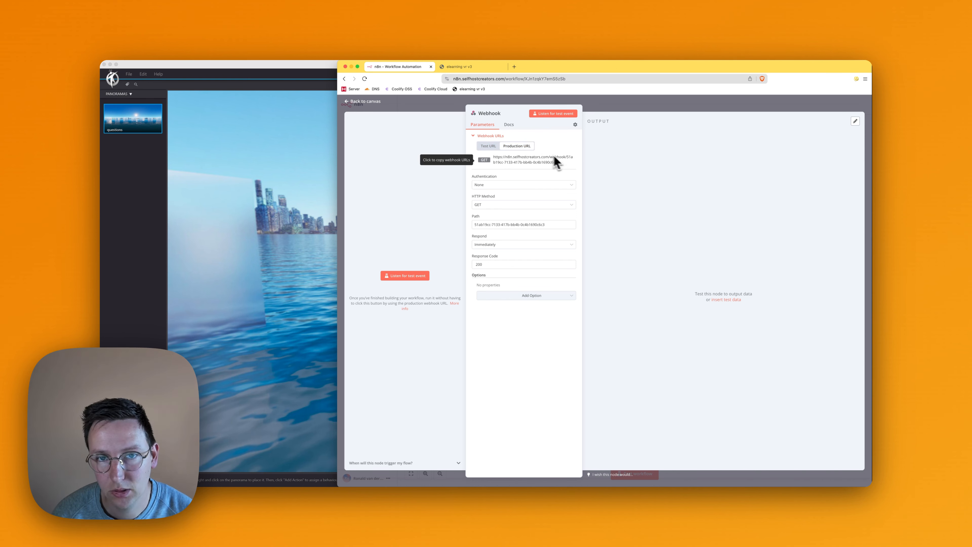
pyautogui.click(497, 146)
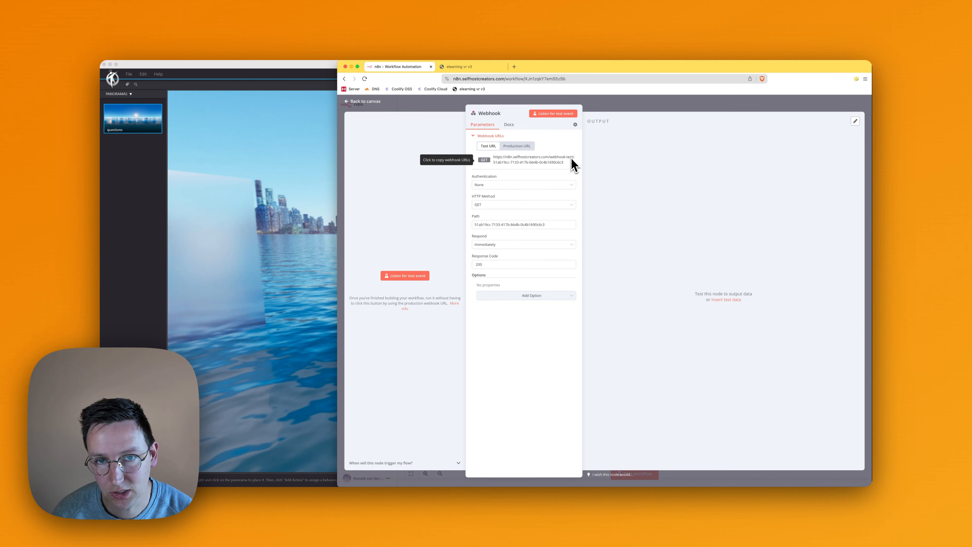
pyautogui.click(539, 162)
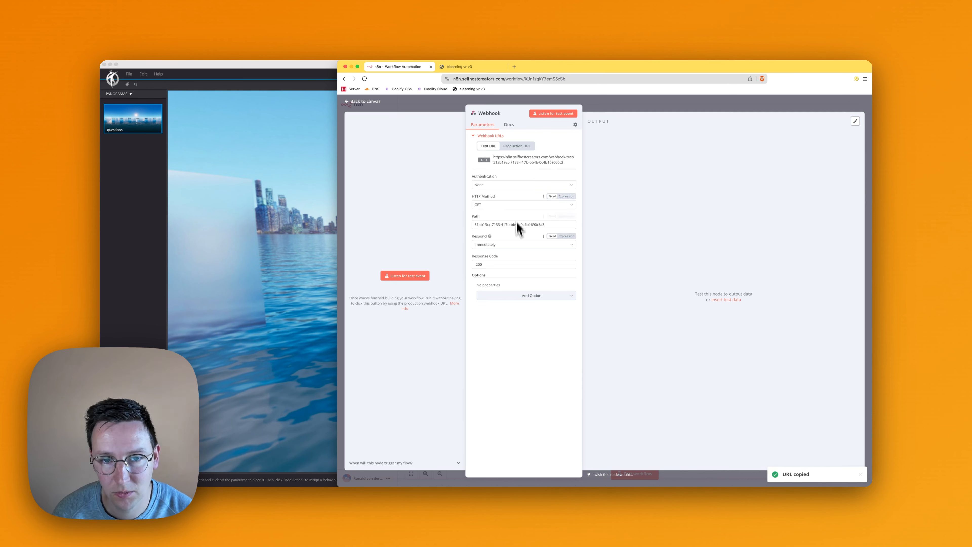
# - Set the Webhook to respond using the 'Respond to Webhook' node and request its test URL with ?score=0 in a private browser window
pyautogui.click(504, 245)
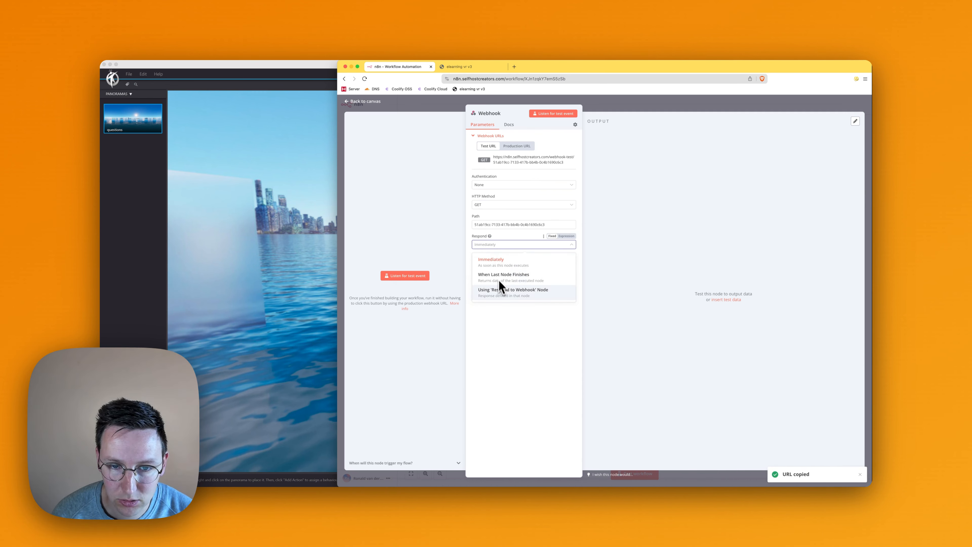
pyautogui.click(511, 293)
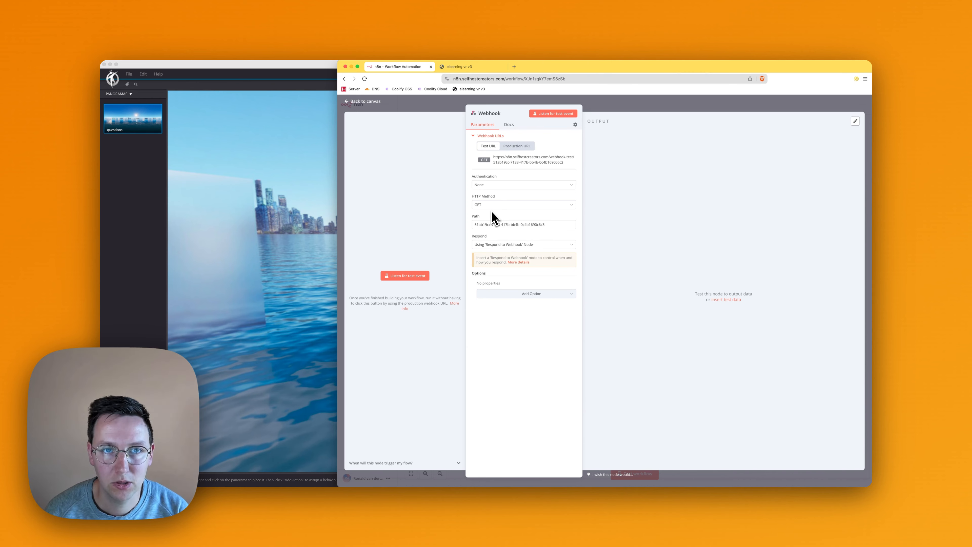
pyautogui.press('super+shift+n')
pyautogui.press('super+v')
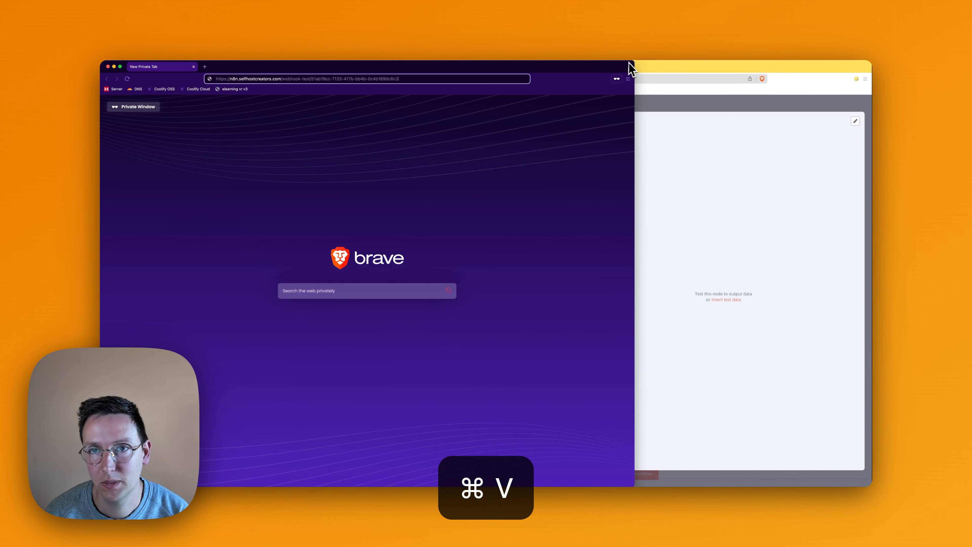
pyautogui.moveTo(629, 65); pyautogui.dragTo(584, 244)
pyautogui.write('?s')
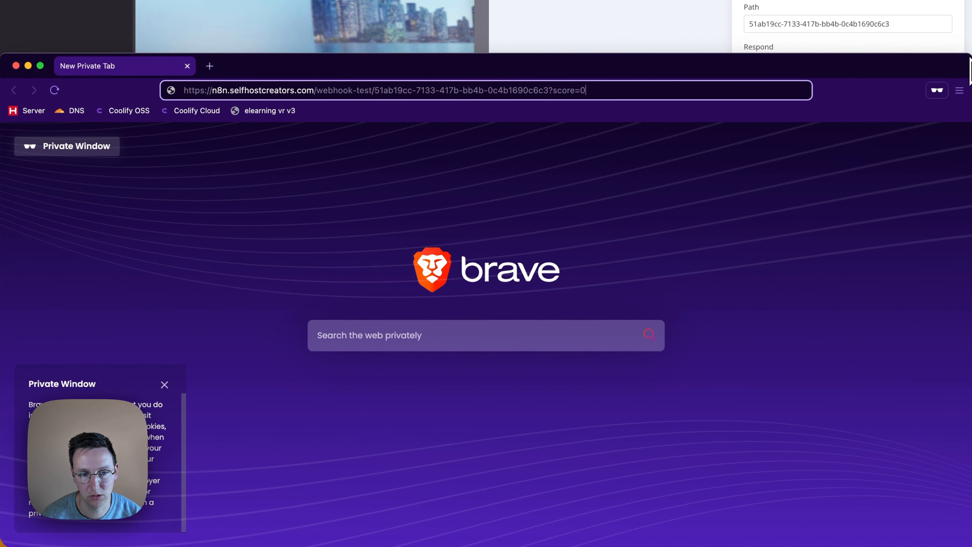
pyautogui.press('Return')
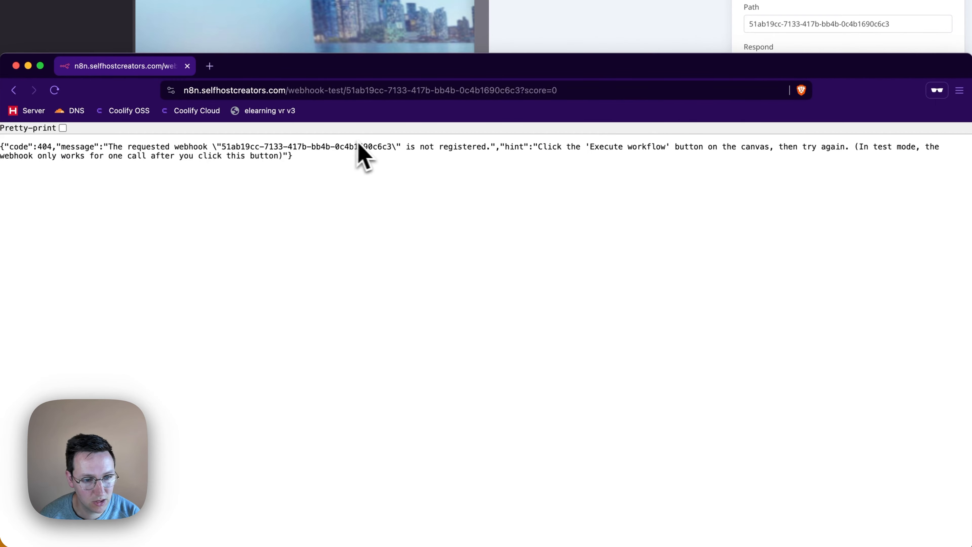
# - Make the n8n Webhook listen for a test event, resend the score=0 request from the private window and check the received query
pyautogui.click(599, 39)
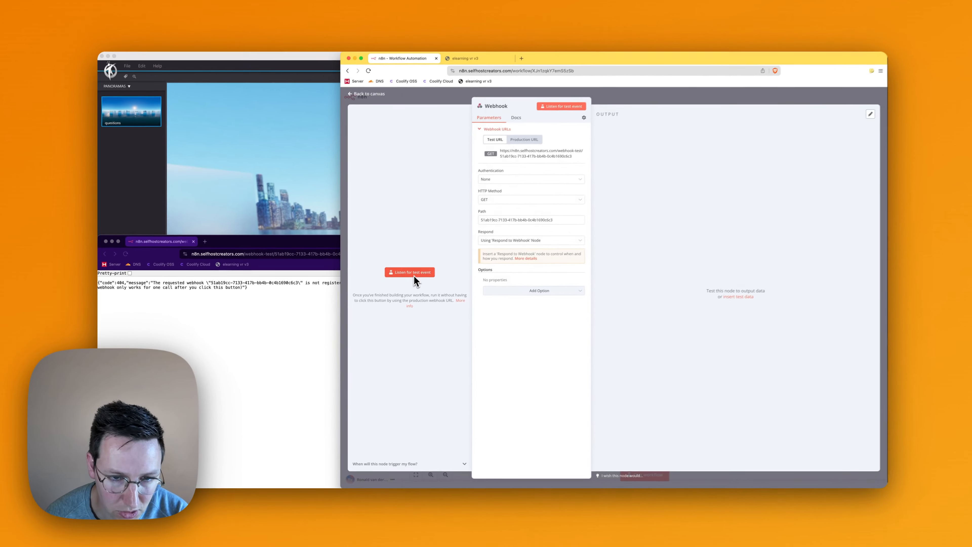
pyautogui.click(612, 127)
pyautogui.click(275, 259)
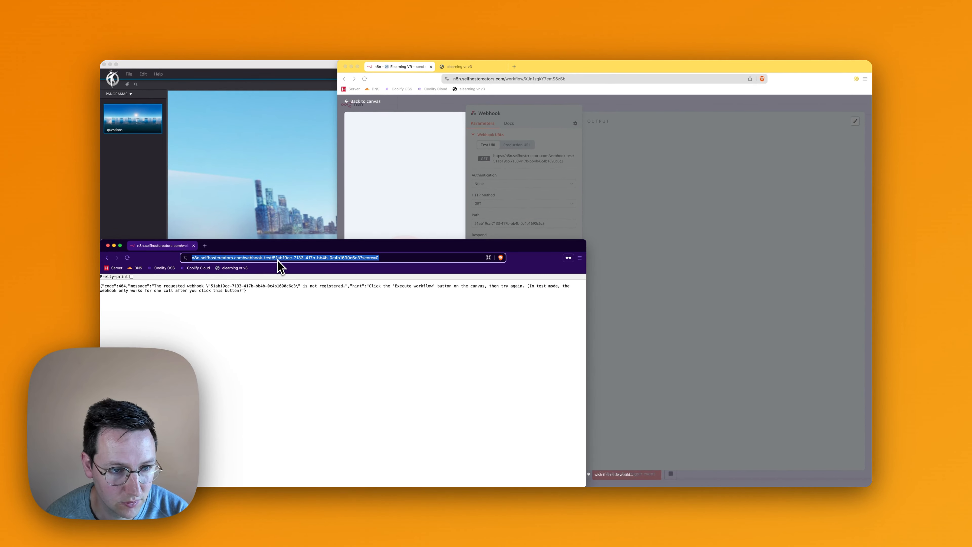
pyautogui.press('Return')
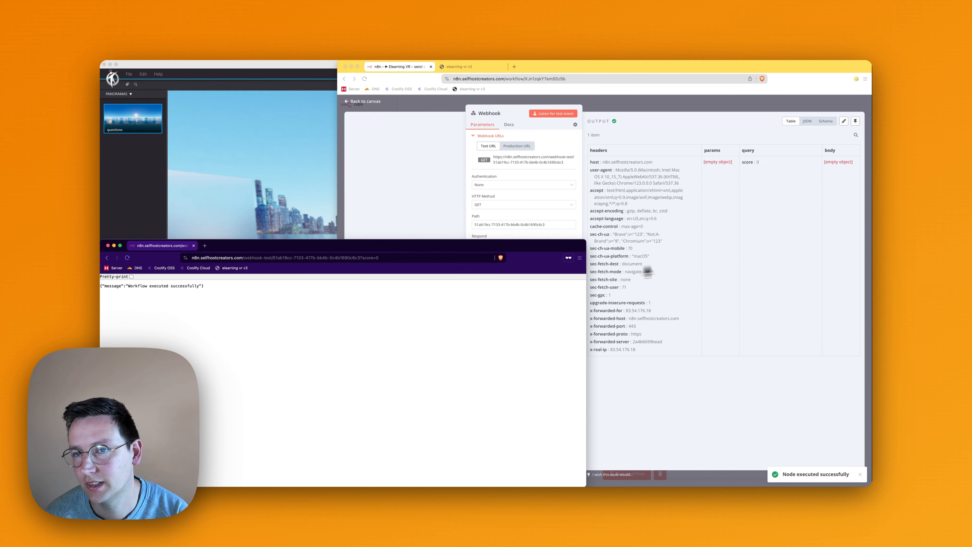
pyautogui.click(650, 270)
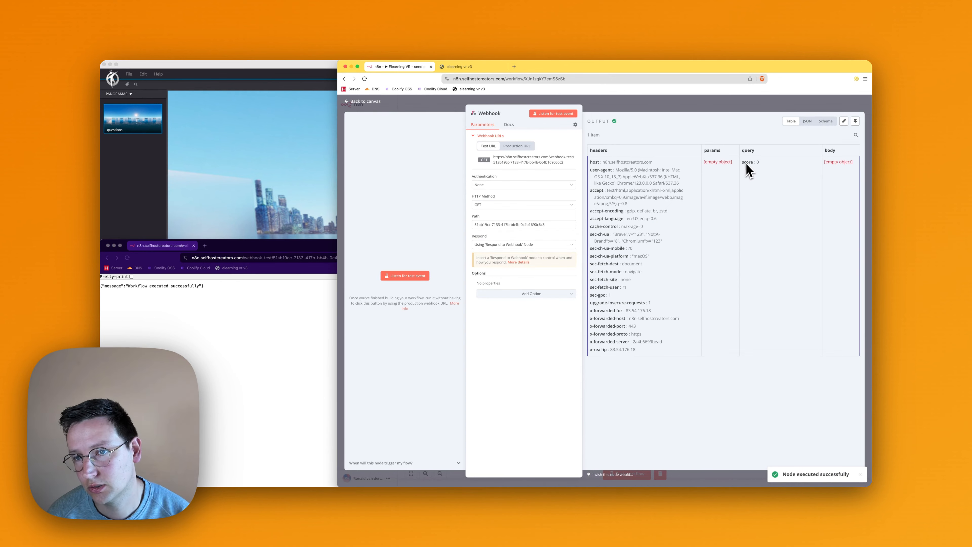
# - Switch to the private browser window and shorten the webhook test address so that it ends in ?score=
pyautogui.click(260, 330)
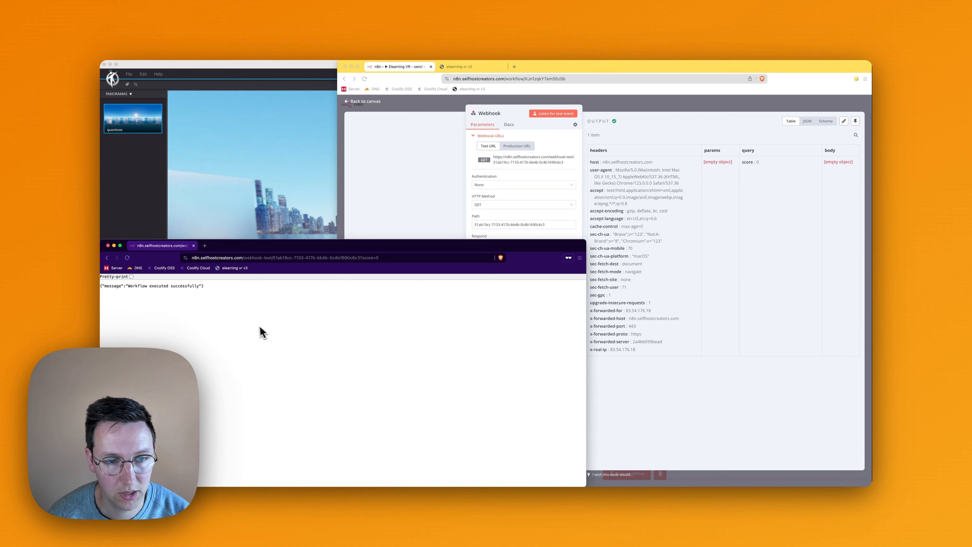
pyautogui.click(394, 259)
pyautogui.press('BackSpace')
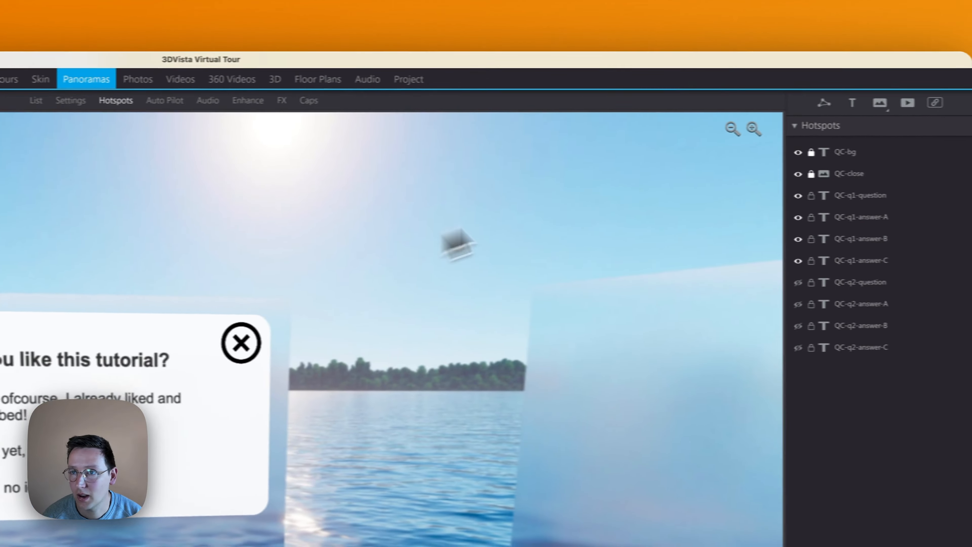
# - Switch to 3DVista and place a text hotspot reading "Send score" beside the question card, with a background opacity of 0.80
pyautogui.click(852, 104)
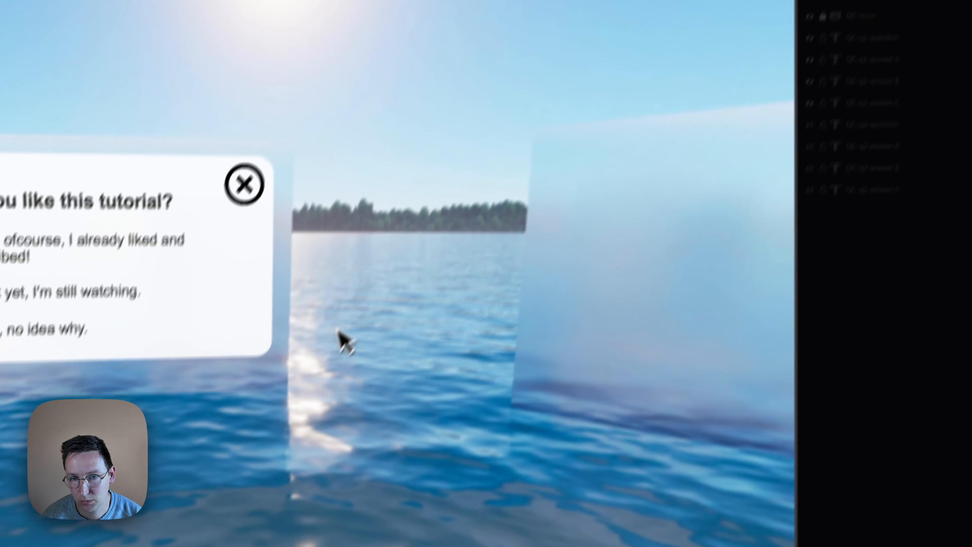
pyautogui.click(384, 480)
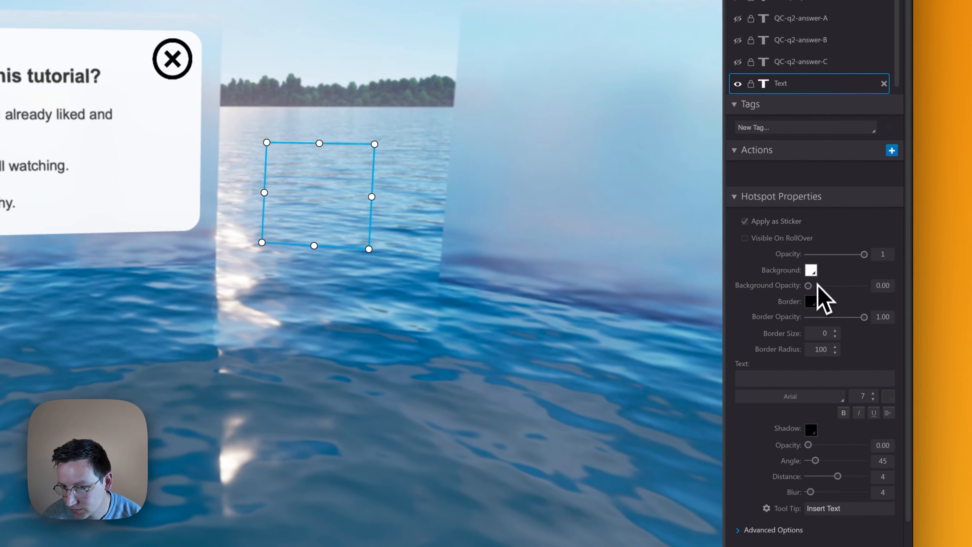
pyautogui.moveTo(818, 287); pyautogui.dragTo(851, 285)
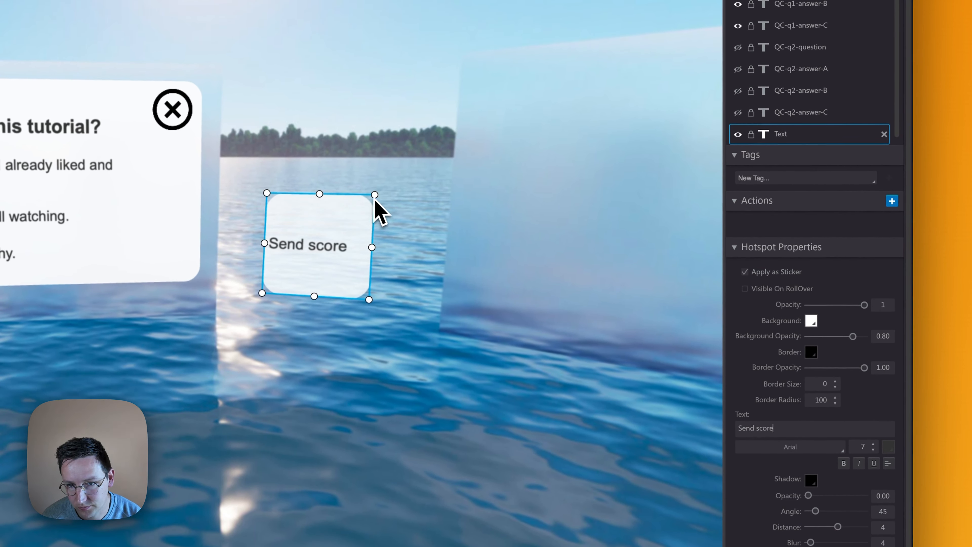
# - Resize the Send score hotspot into a wider, flatter button shape and centre its text
pyautogui.moveTo(373, 143); pyautogui.dragTo(376, 159)
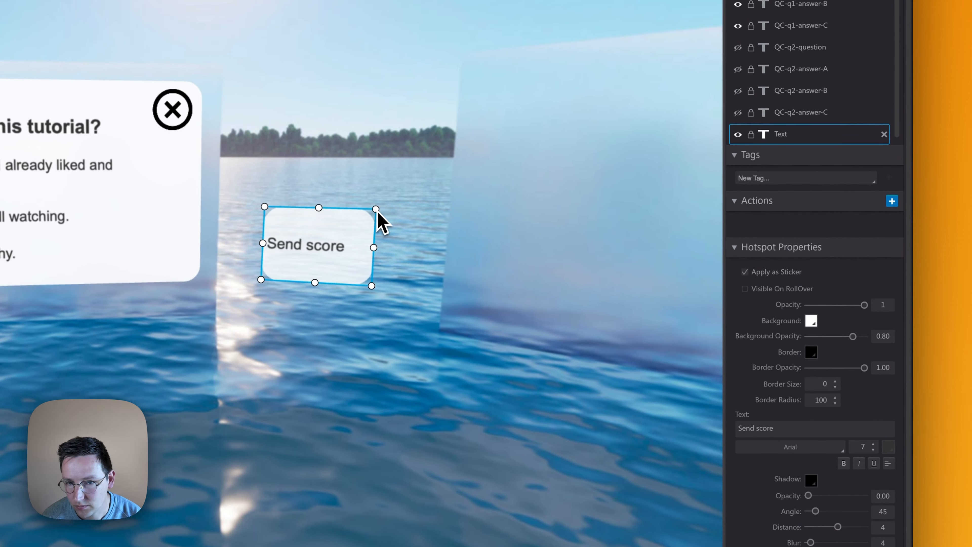
pyautogui.moveTo(377, 211); pyautogui.dragTo(393, 212)
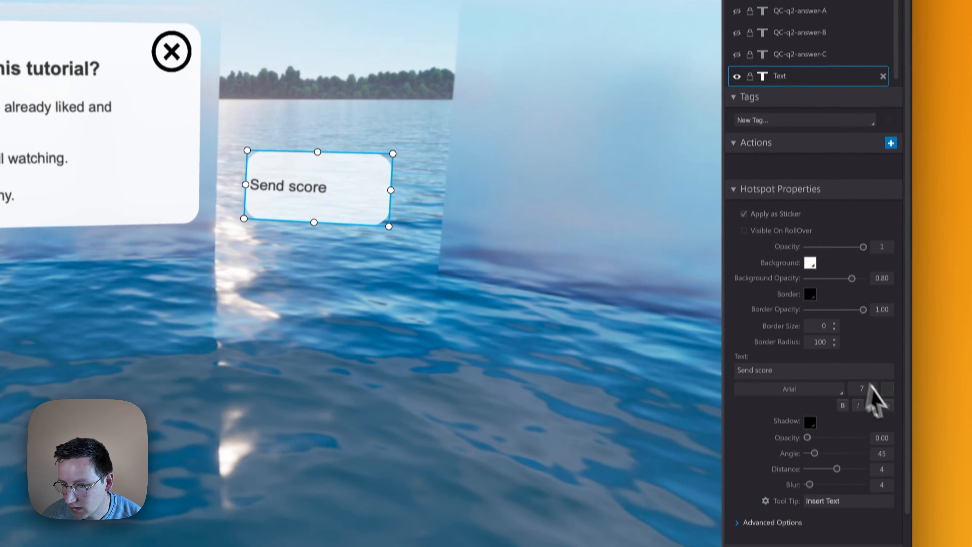
pyautogui.click(887, 464)
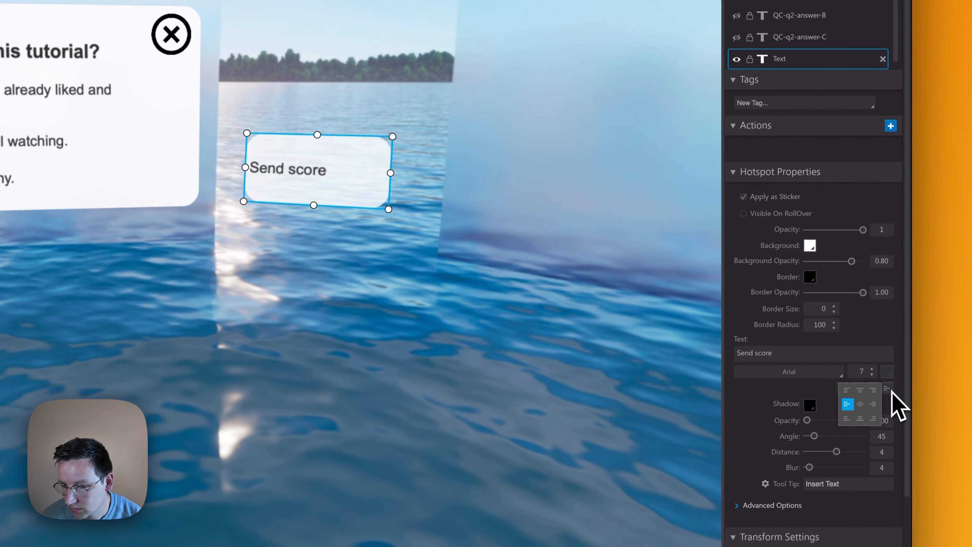
pyautogui.click(860, 404)
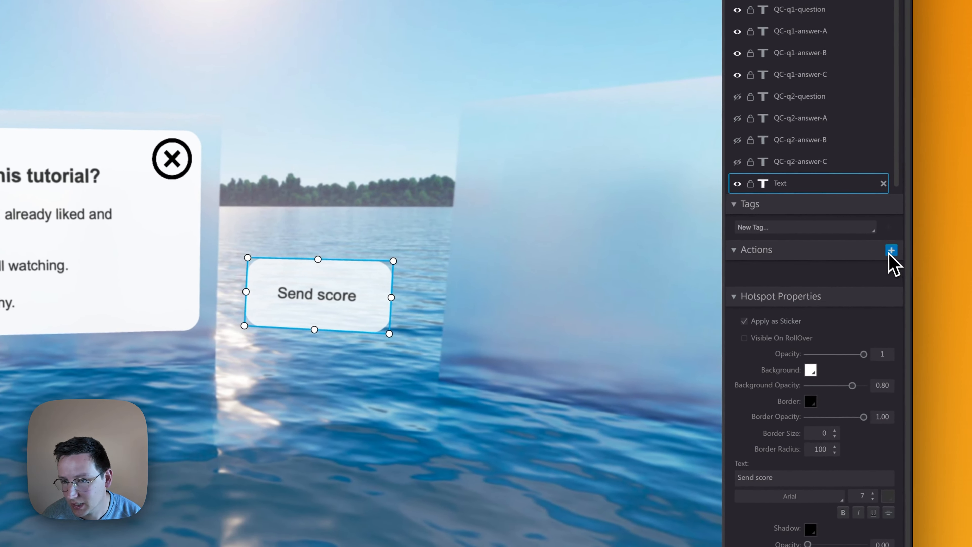
# - Add an on-click Execute Javascript action to the Send score hotspot and paste in the window.location snippet copied from the Obsidian notes
pyautogui.click(891, 251)
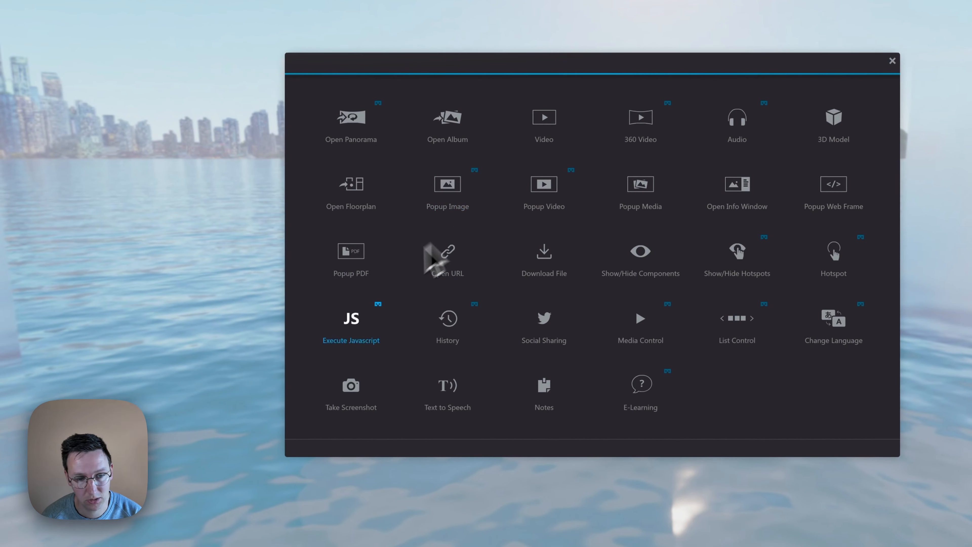
pyautogui.click(360, 324)
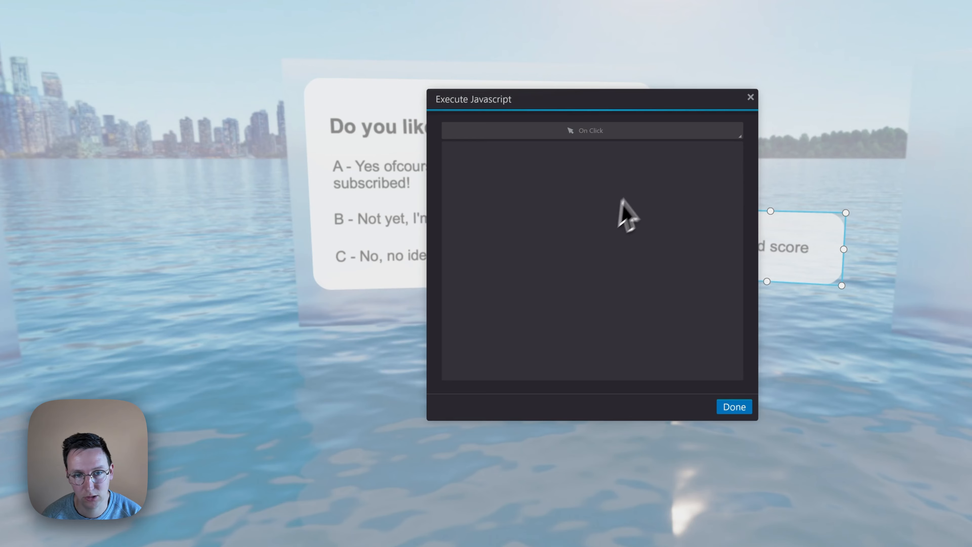
pyautogui.click(554, 199)
pyautogui.moveTo(629, 497)
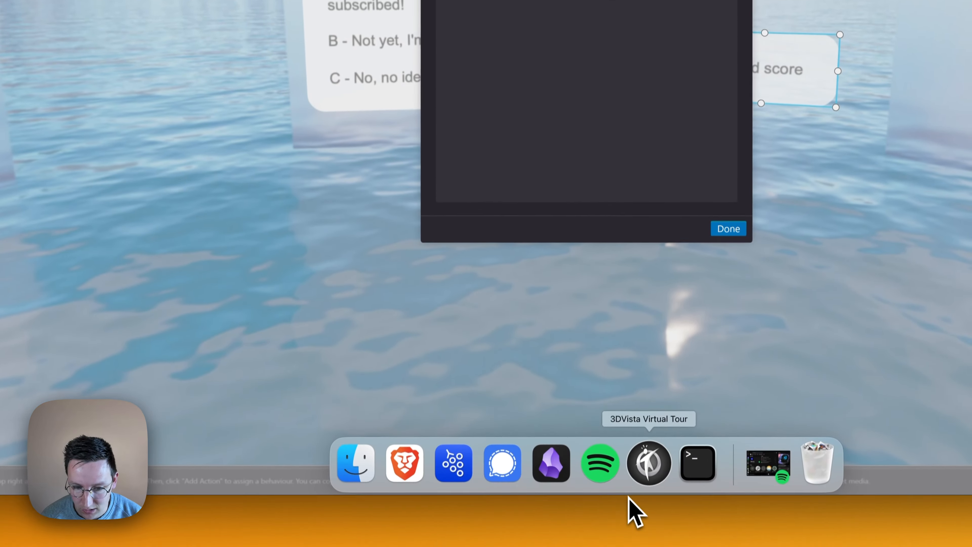
pyautogui.click(549, 469)
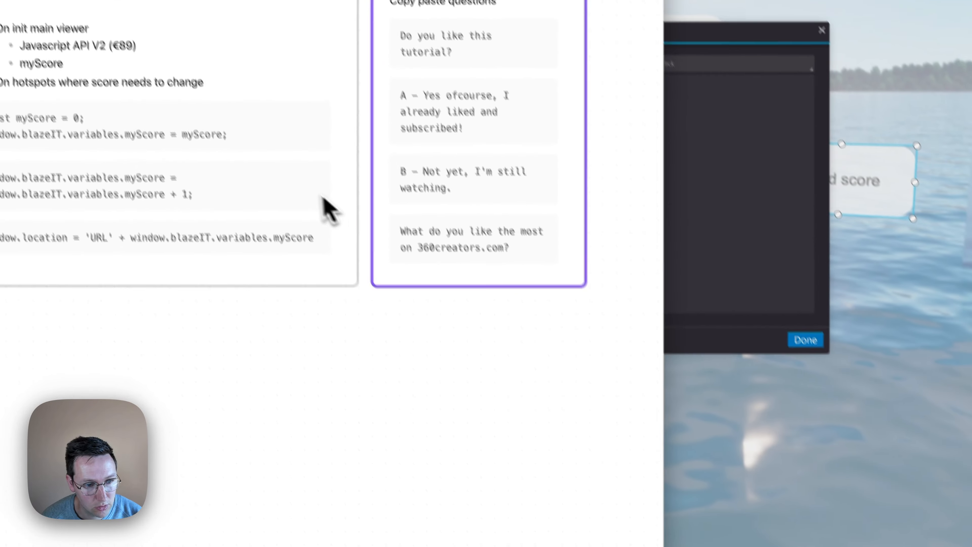
pyautogui.click(323, 282)
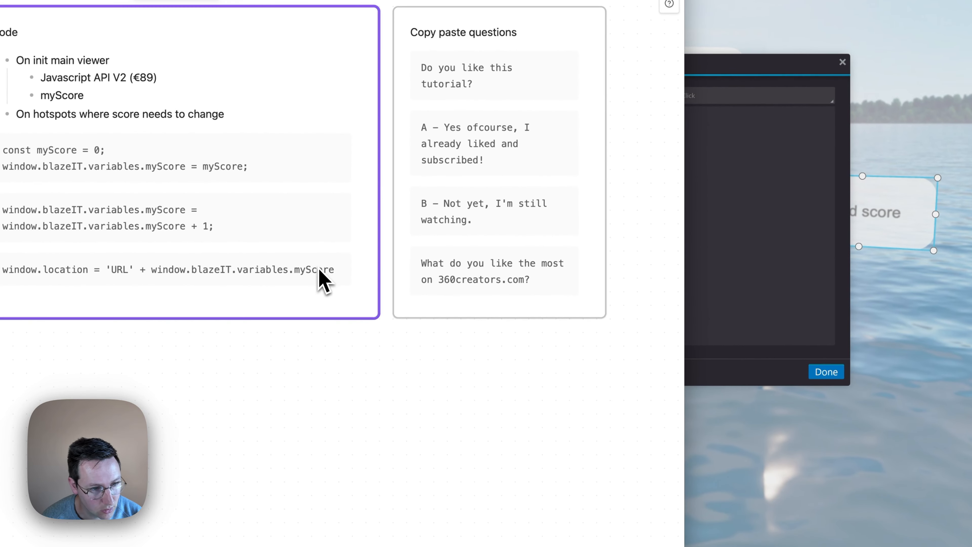
pyautogui.click(337, 266)
pyautogui.click(715, 142)
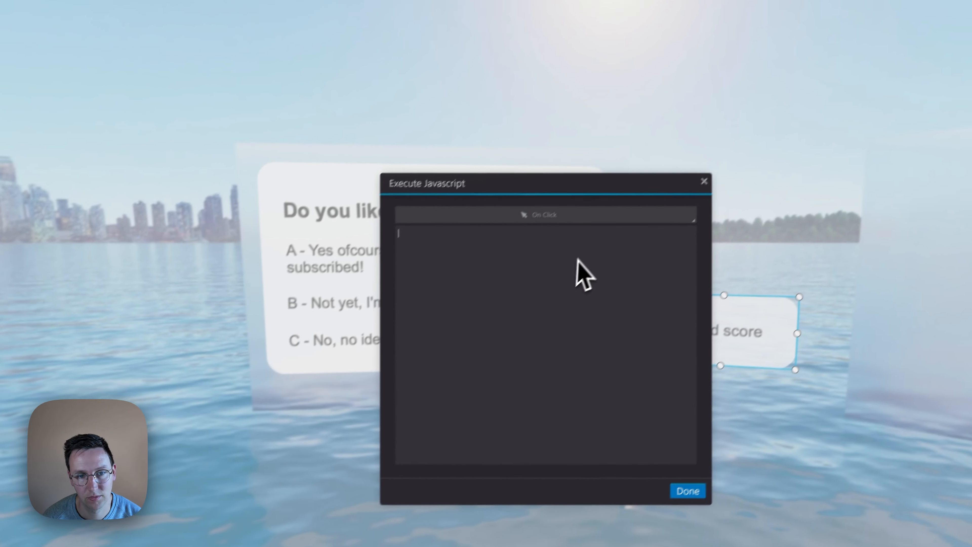
pyautogui.press('super+v')
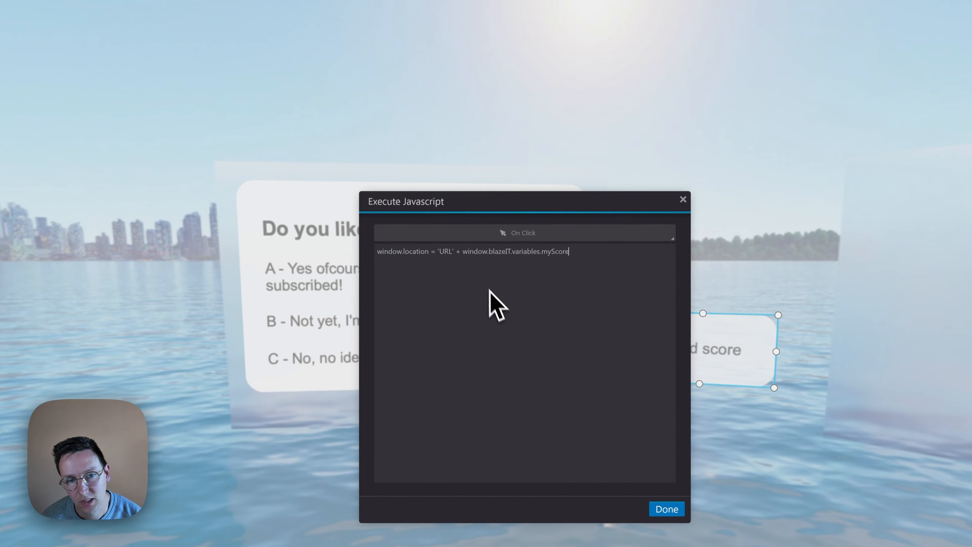
# - Switch to the private browser window and copy the full webhook test address ending in ?score=
pyautogui.doubleClick(446, 251)
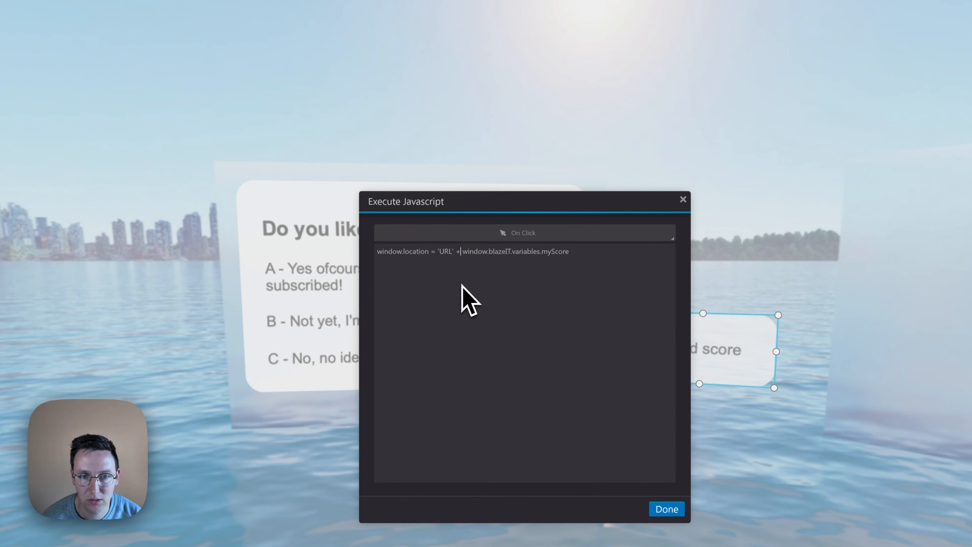
pyautogui.hotkey('ctrl', 'Up')
pyautogui.click(158, 472)
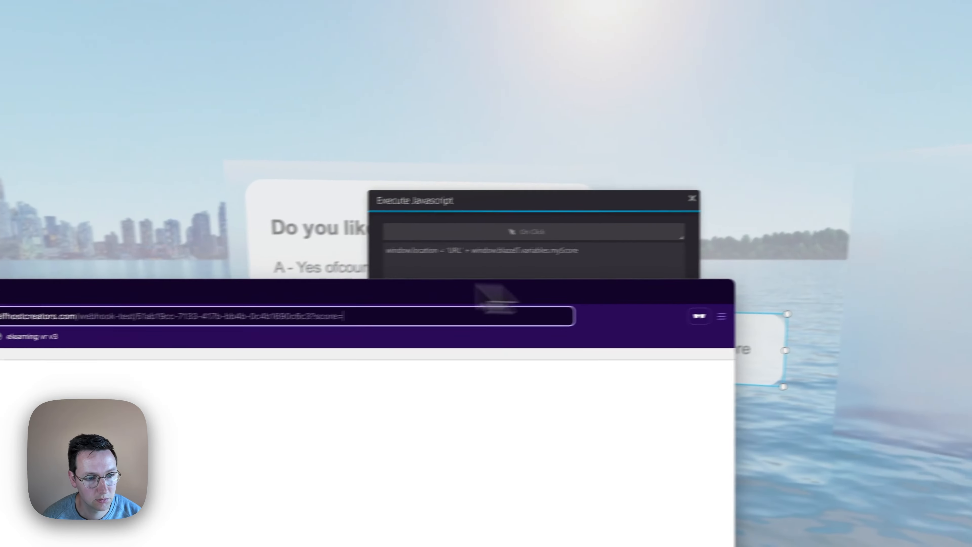
pyautogui.press('super+a')
pyautogui.press('super+c')
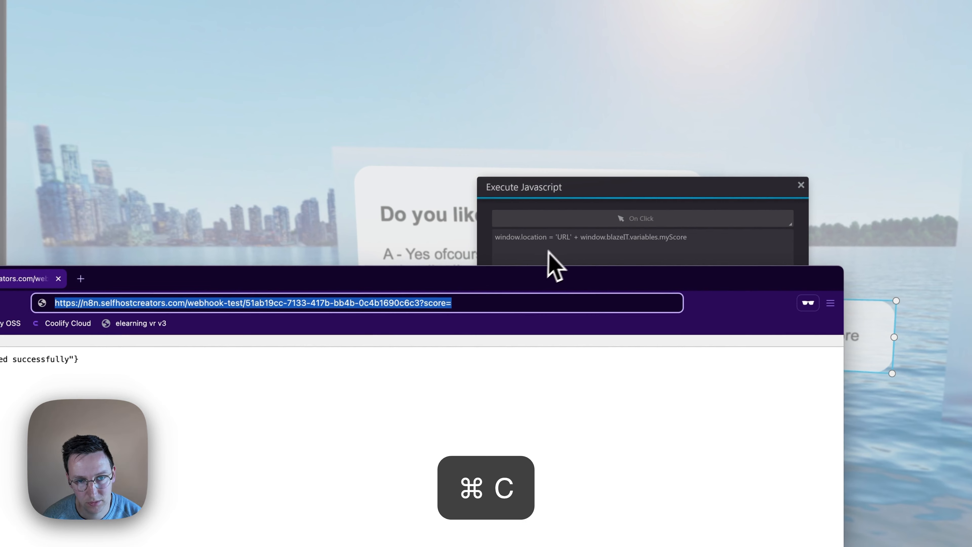
# - Replace the URL placeholder in the Send score script with the copied webhook address, check the score variable and save the action
pyautogui.click(562, 238)
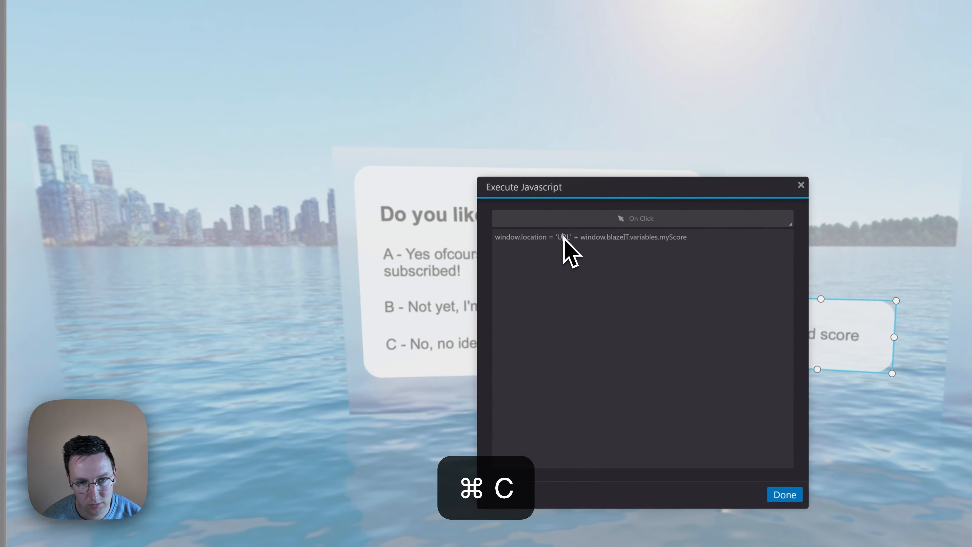
pyautogui.rightClick(580, 256)
pyautogui.click(585, 267)
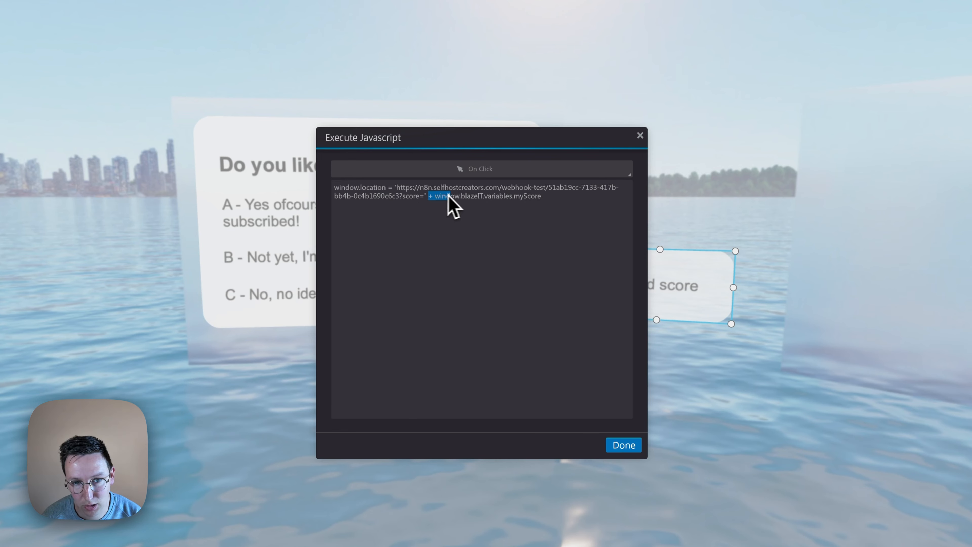
pyautogui.moveTo(454, 194); pyautogui.dragTo(468, 195)
pyautogui.doubleClick(480, 196)
pyautogui.click(483, 196)
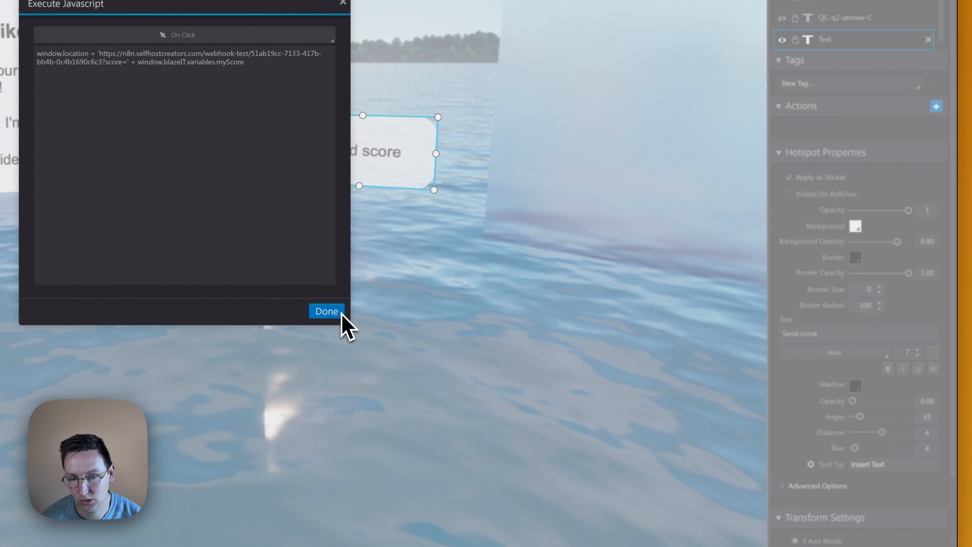
pyautogui.click(624, 445)
pyautogui.click(386, 304)
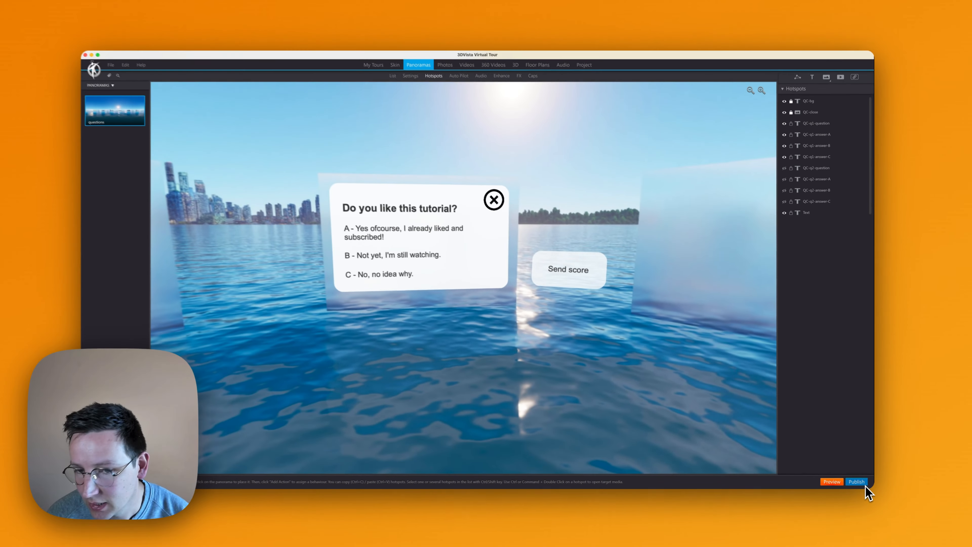
# - Publish the tour for Web / Mobile to the existing destination folder
pyautogui.click(857, 482)
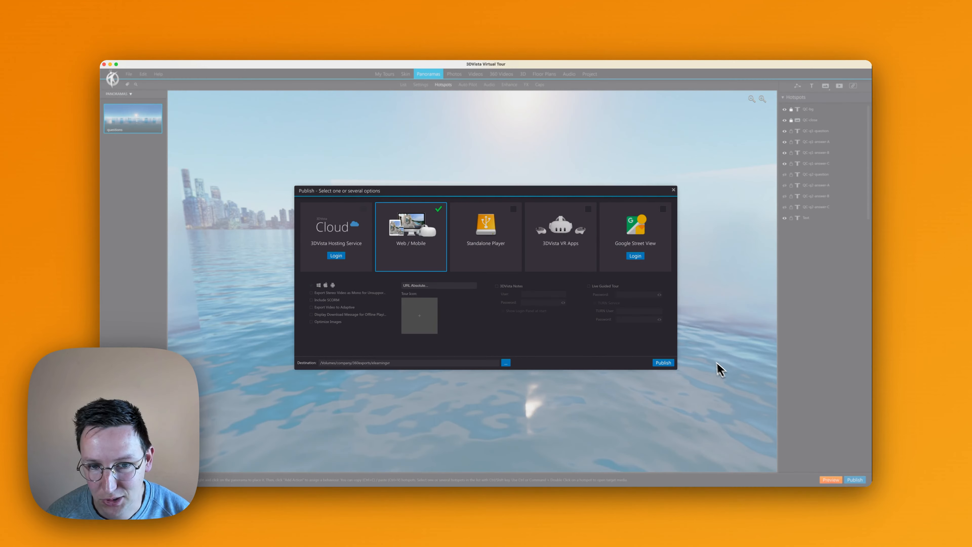
pyautogui.click(663, 363)
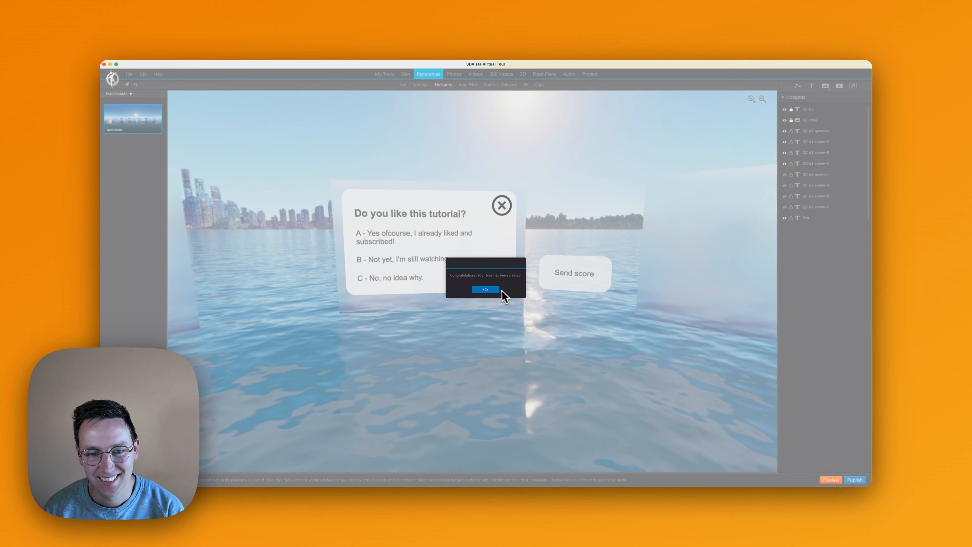
pyautogui.click(490, 290)
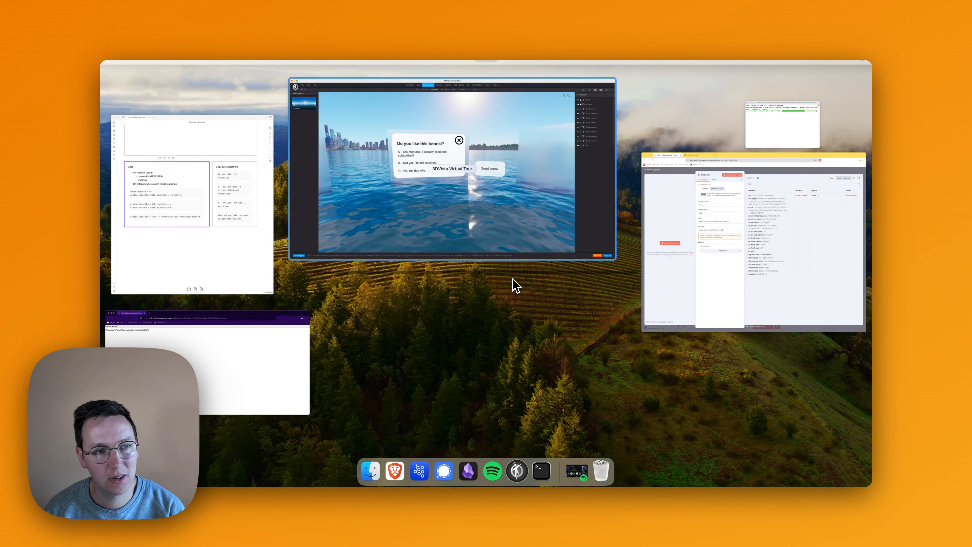
# - Switch to the n8n browser window, leave the Webhook node's settings and start adding a node after it
pyautogui.click(754, 242)
pyautogui.click(638, 105)
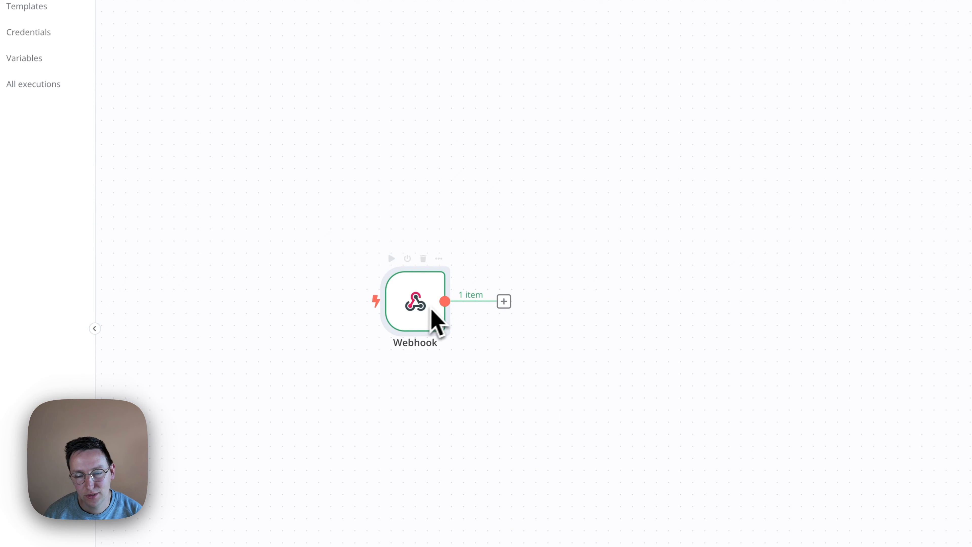
pyautogui.click(503, 302)
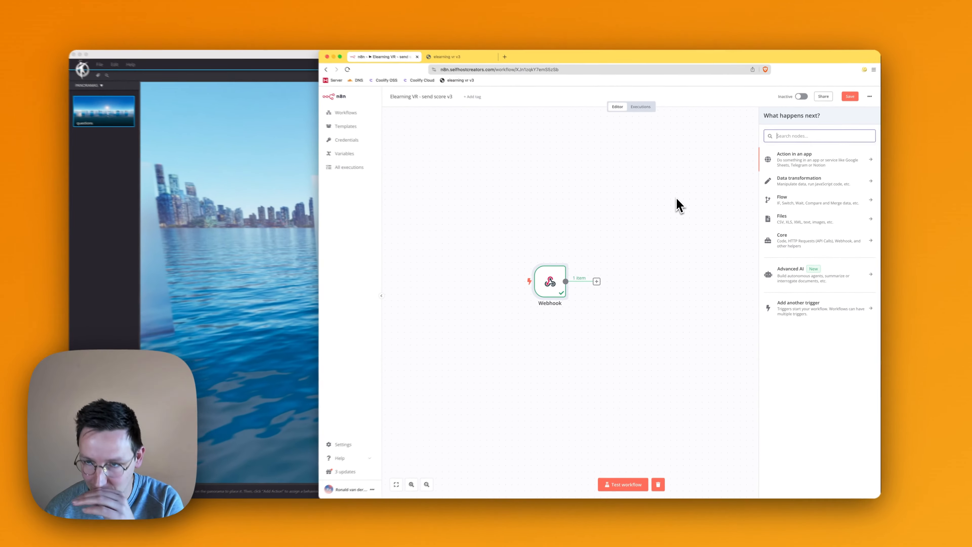
# - Search the available nodes for AI, Baserow, NocoDB, Airtable and Shopify integrations, and clear the search
pyautogui.write('ai')
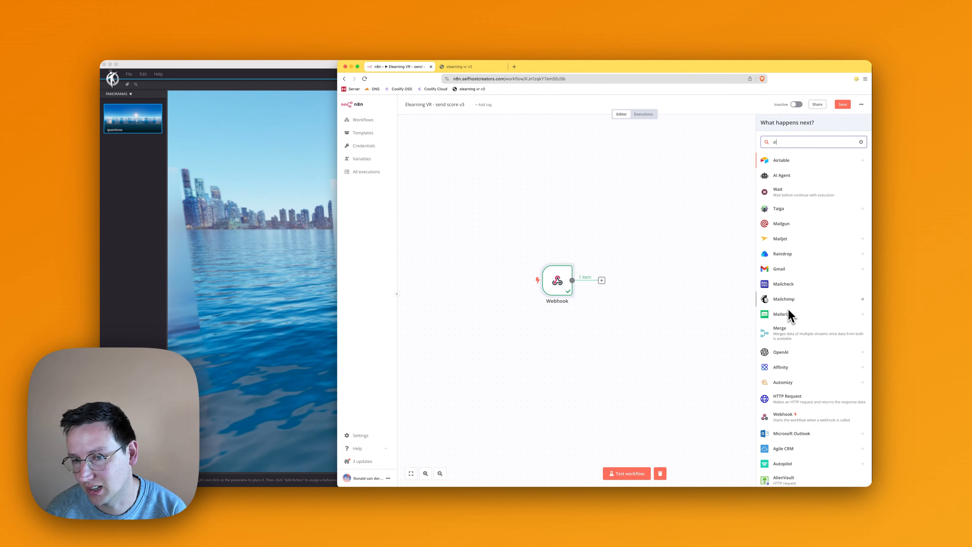
pyautogui.scroll(-10, 786, 268)
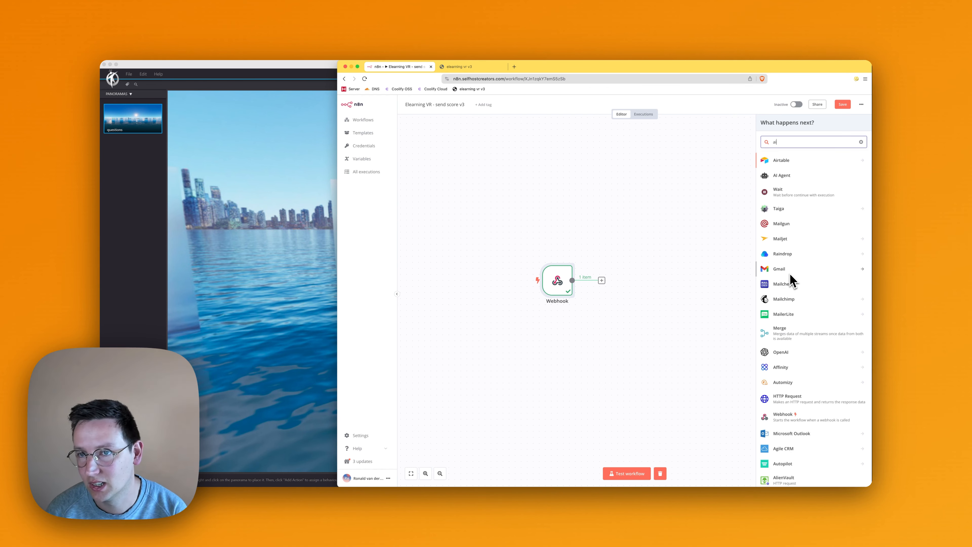
pyautogui.press('super+a')
pyautogui.write('baser')
pyautogui.press('super+a')
pyautogui.write('noco')
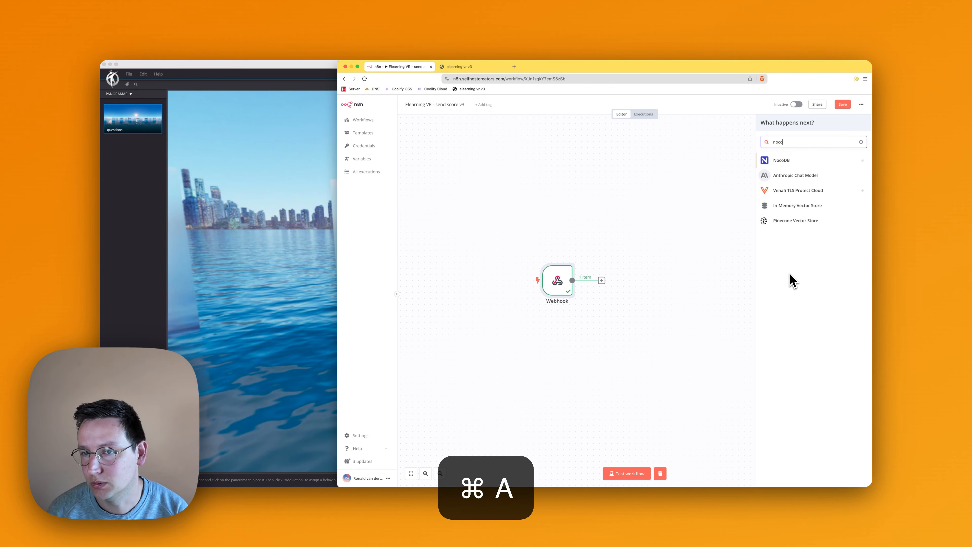
pyautogui.press('super+a')
pyautogui.press('BackSpace')
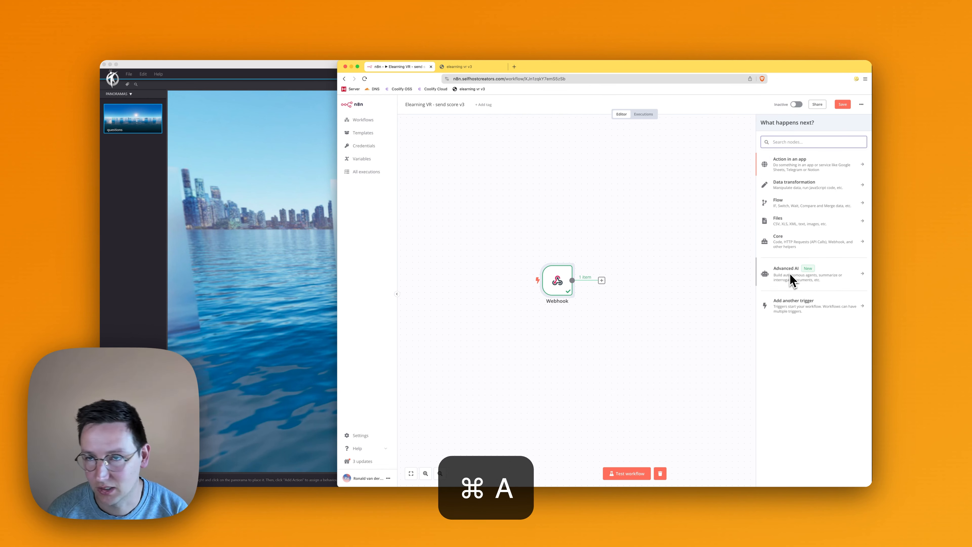
pyautogui.write('airta')
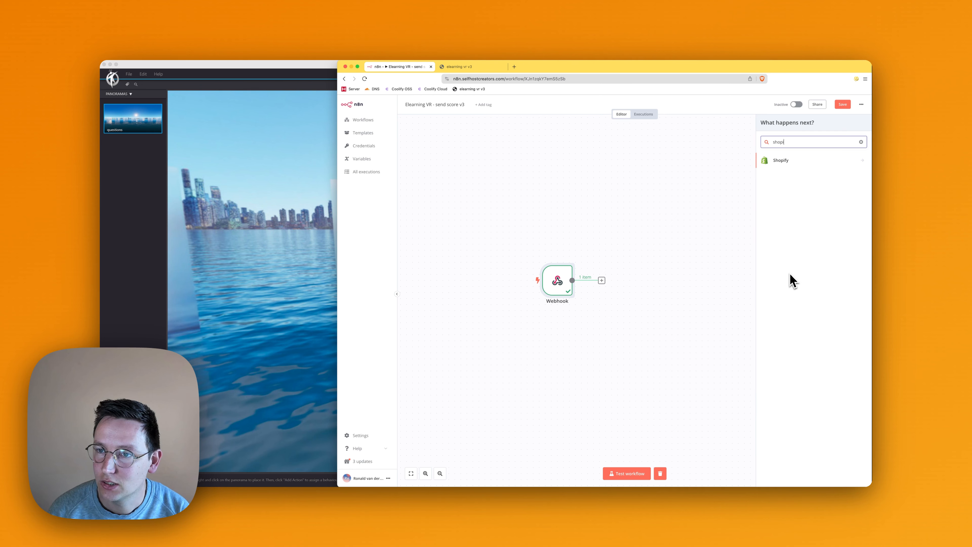
pyautogui.press('super+a')
pyautogui.press('BackSpace')
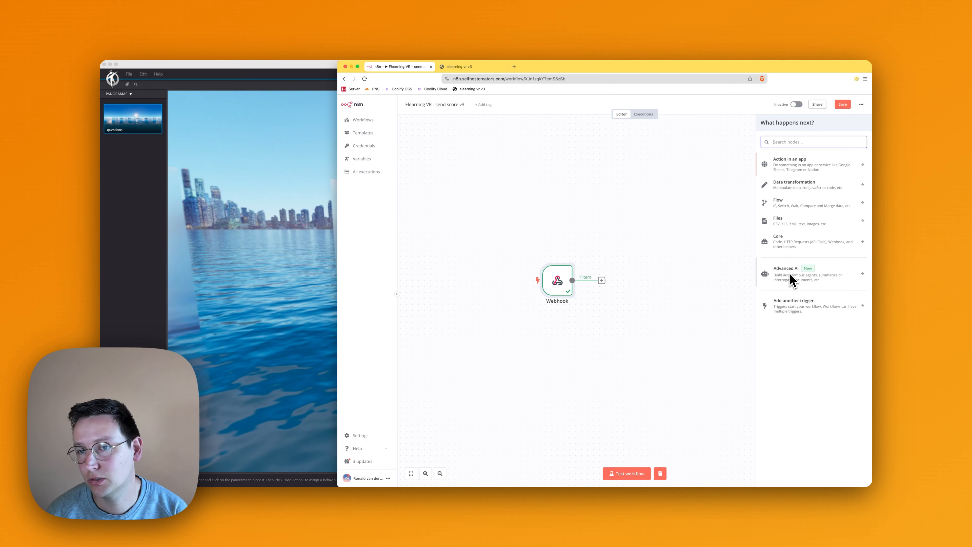
# - Add a Respond to Webhook node after the Webhook node and set it to respond with Redirect
pyautogui.write('webhoo')
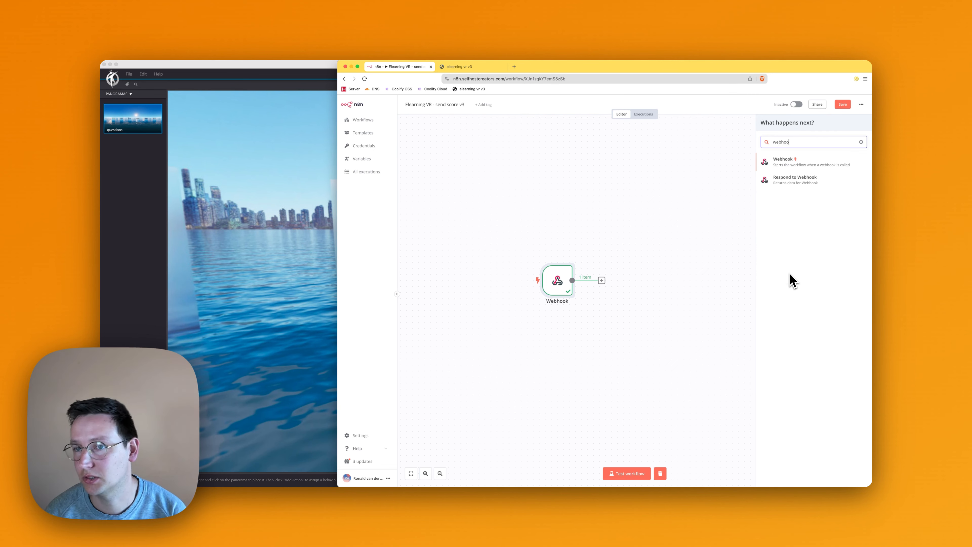
pyautogui.click(794, 179)
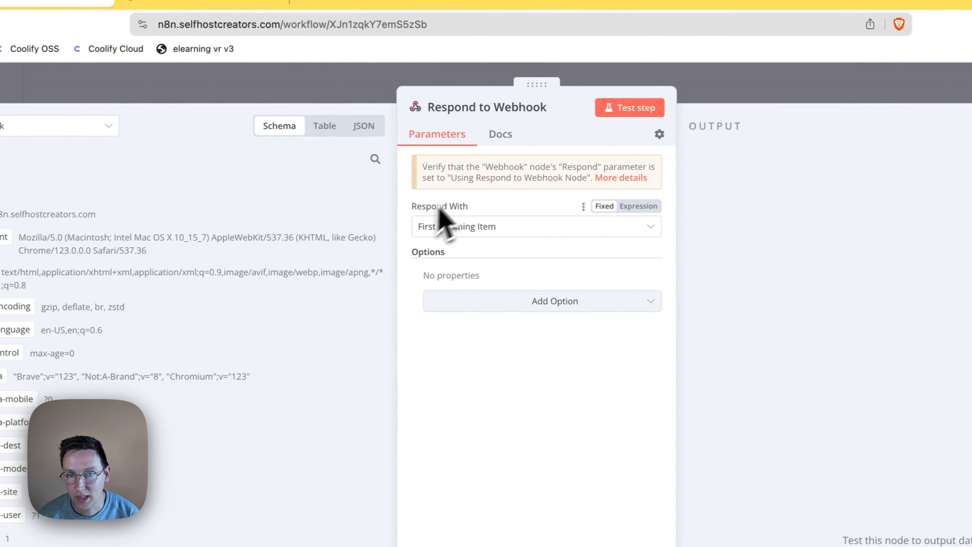
pyautogui.click(482, 230)
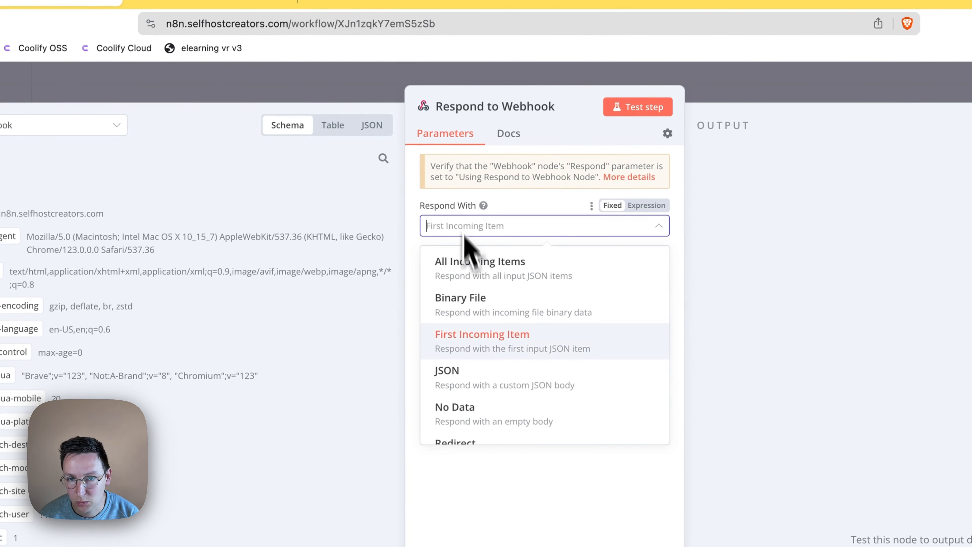
pyautogui.scroll(-3, 475, 377)
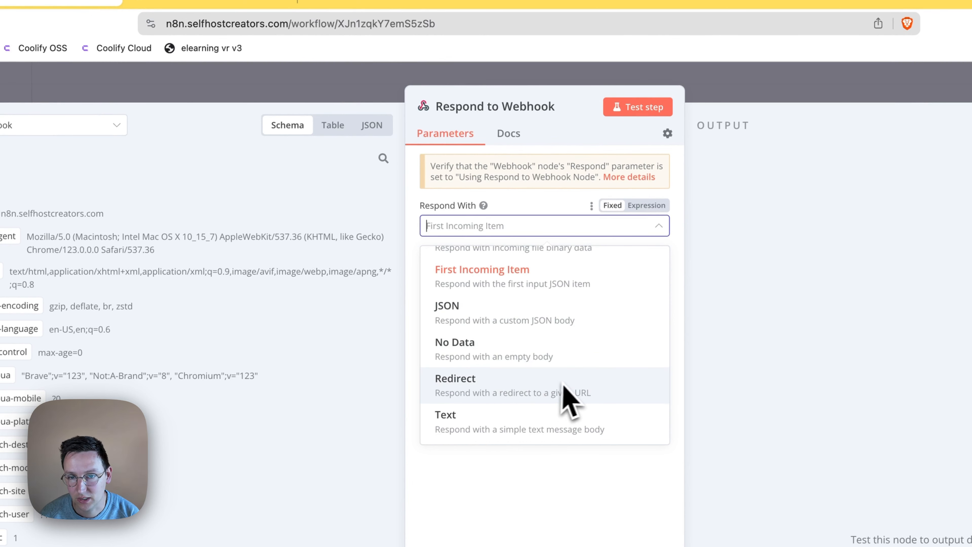
pyautogui.click(515, 386)
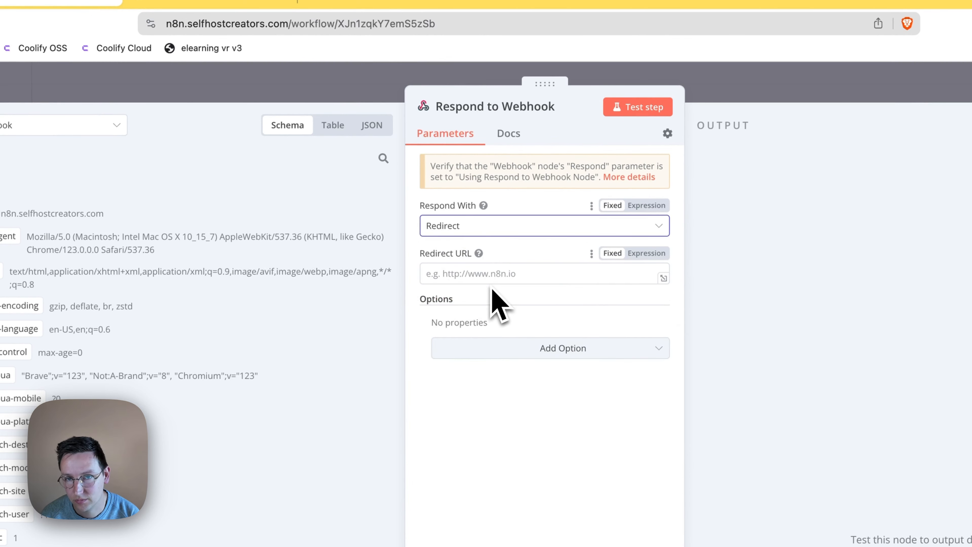
pyautogui.click(511, 275)
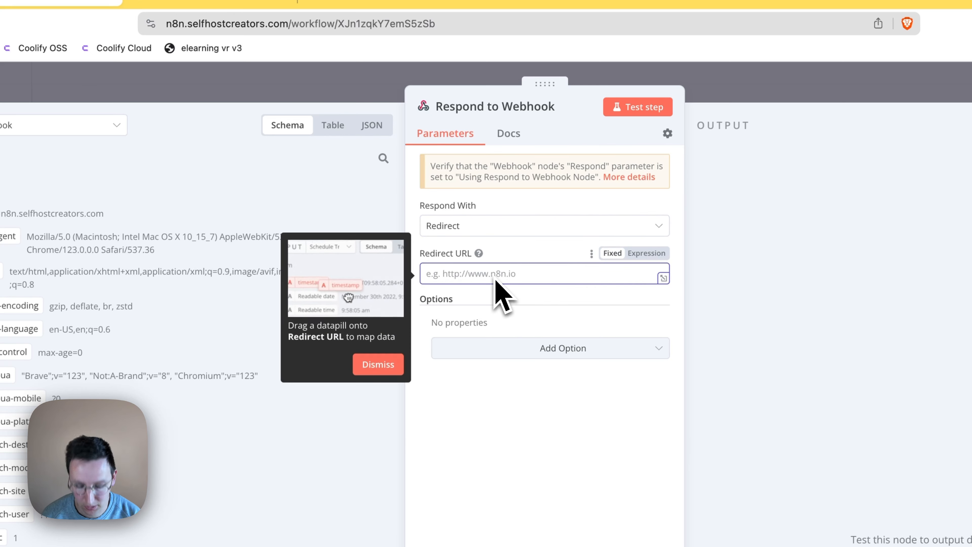
pyautogui.write('https:/')
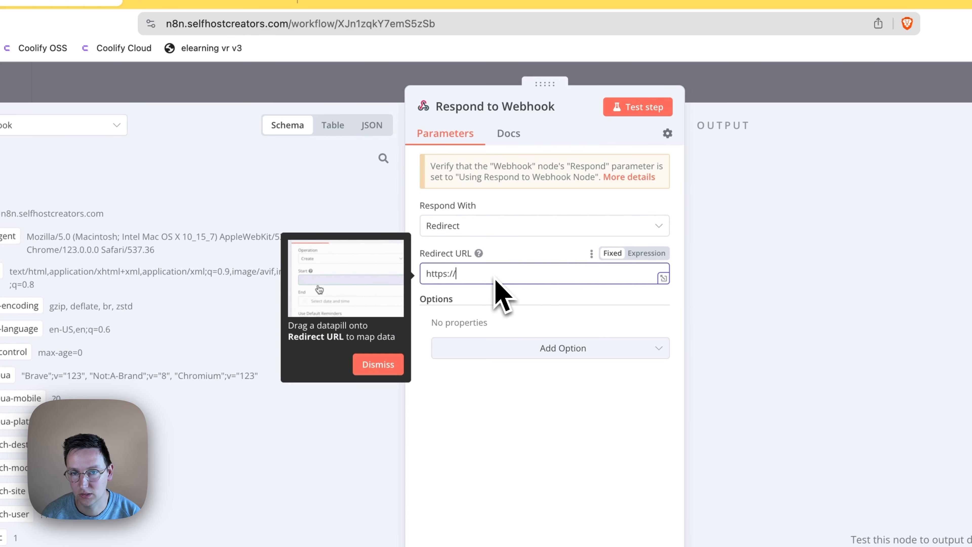
pyautogui.write('/360creators.com')
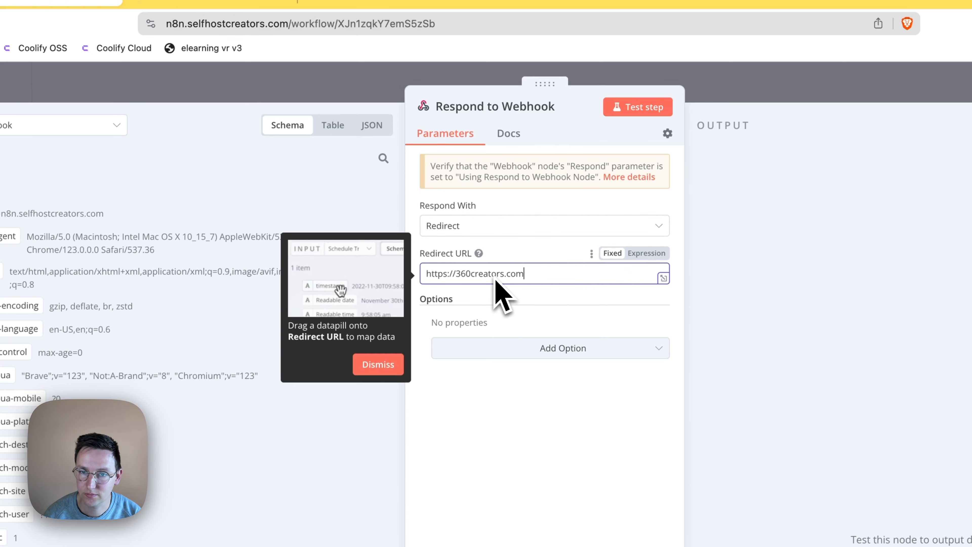
pyautogui.click(530, 452)
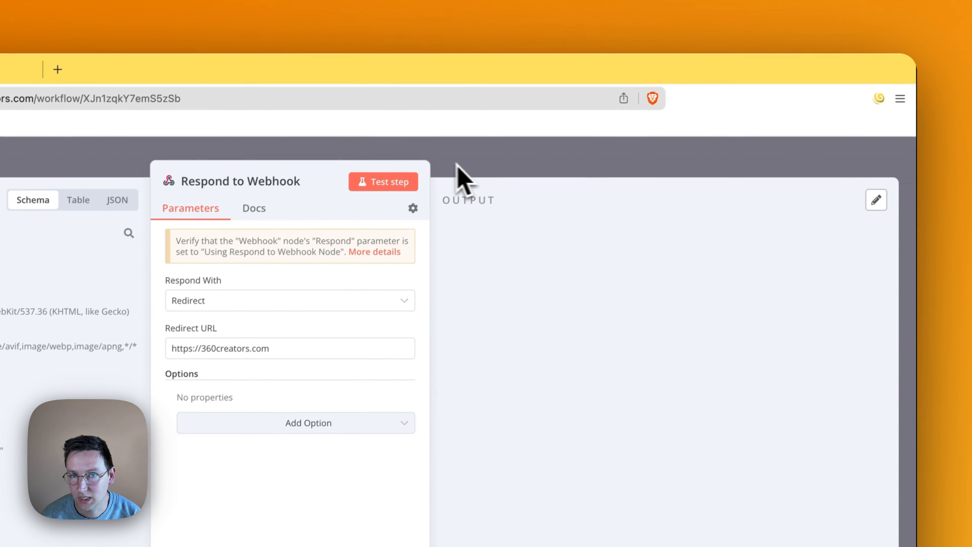
pyautogui.click(509, 107)
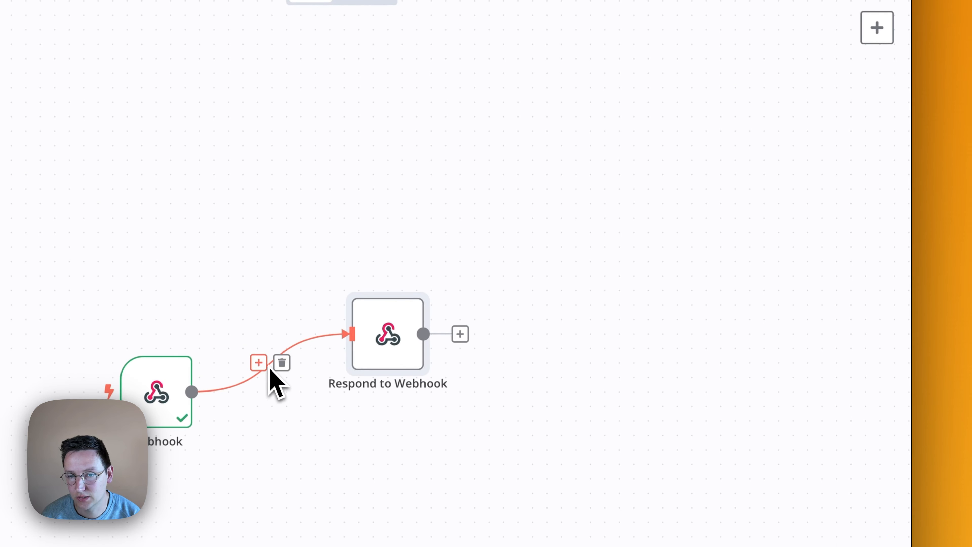
# - Try inserting a rules-based Switch node between the Webhook and Respond to Webhook nodes, and remove it again
pyautogui.click(264, 365)
pyautogui.write('sw')
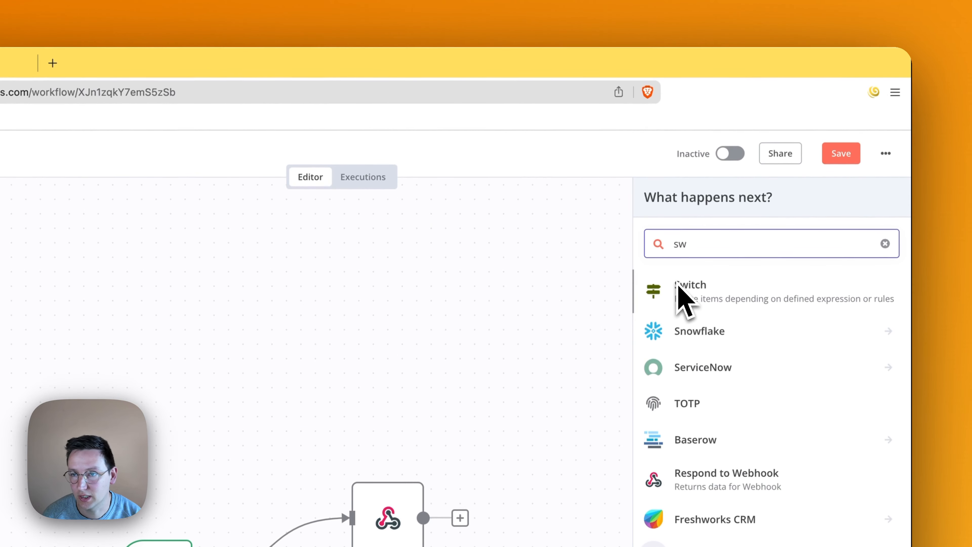
pyautogui.click(790, 278)
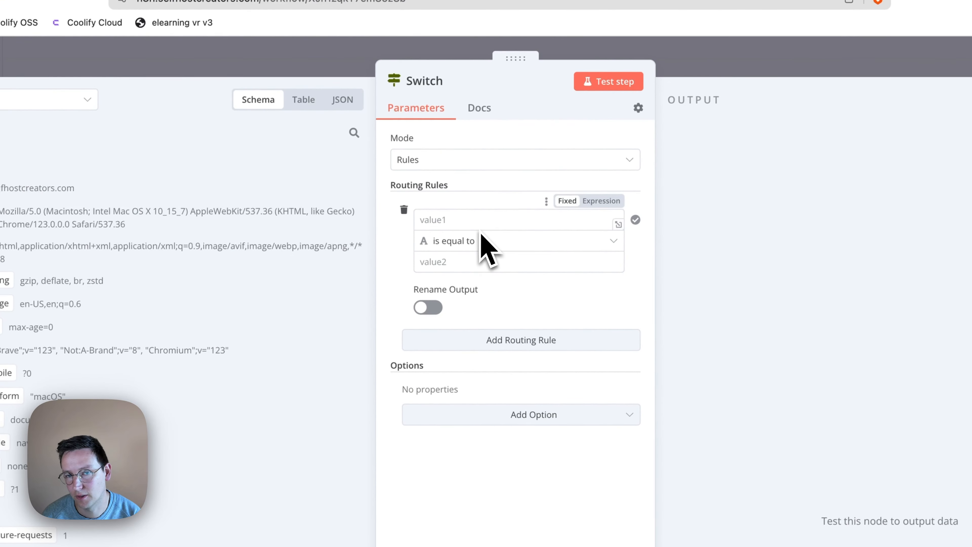
pyautogui.click(465, 224)
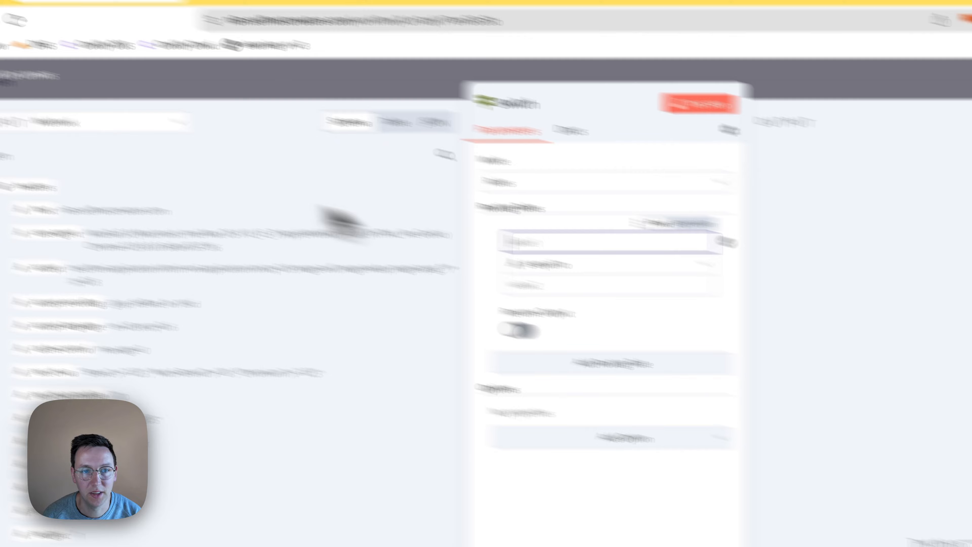
pyautogui.click(27, 76)
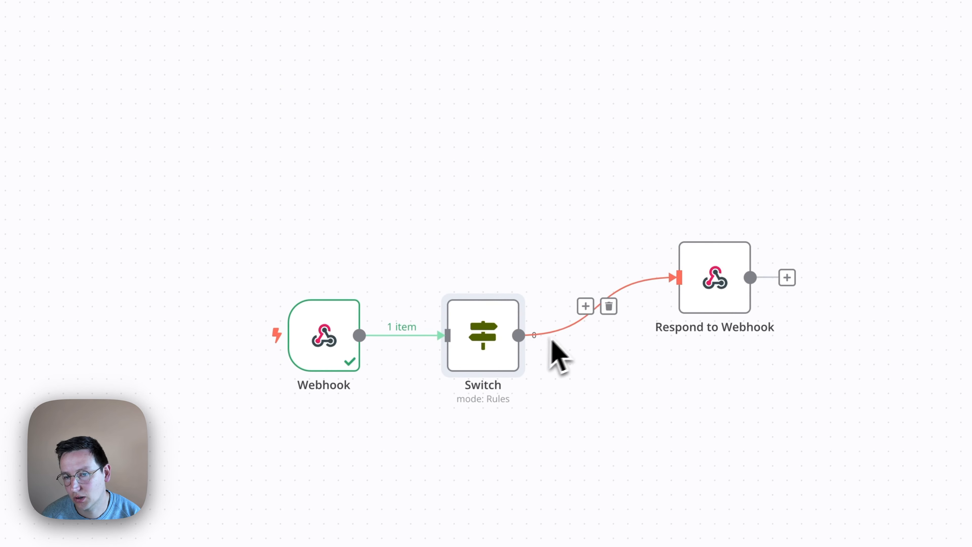
pyautogui.click(492, 284)
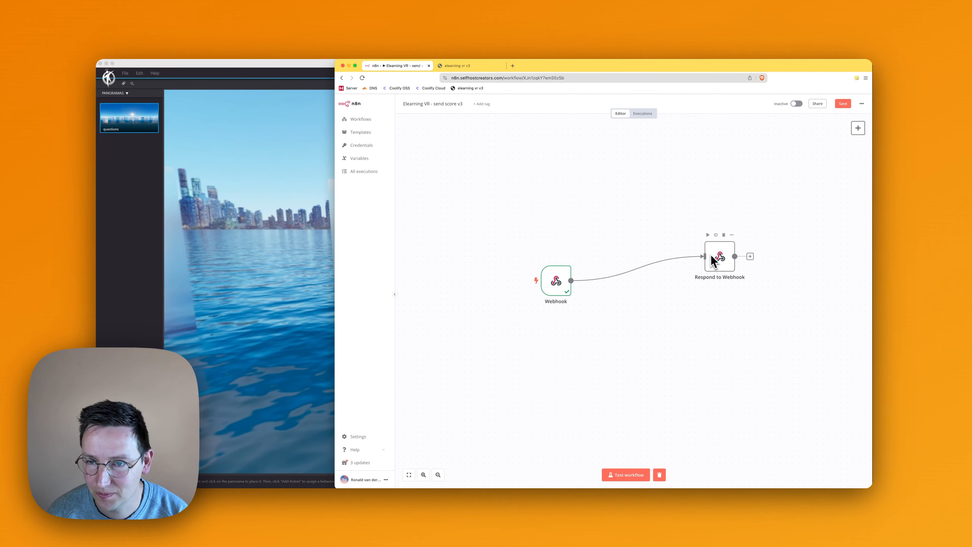
# - Move the Respond to Webhook node closer to the Webhook node and level with it
pyautogui.moveTo(667, 284); pyautogui.dragTo(535, 326)
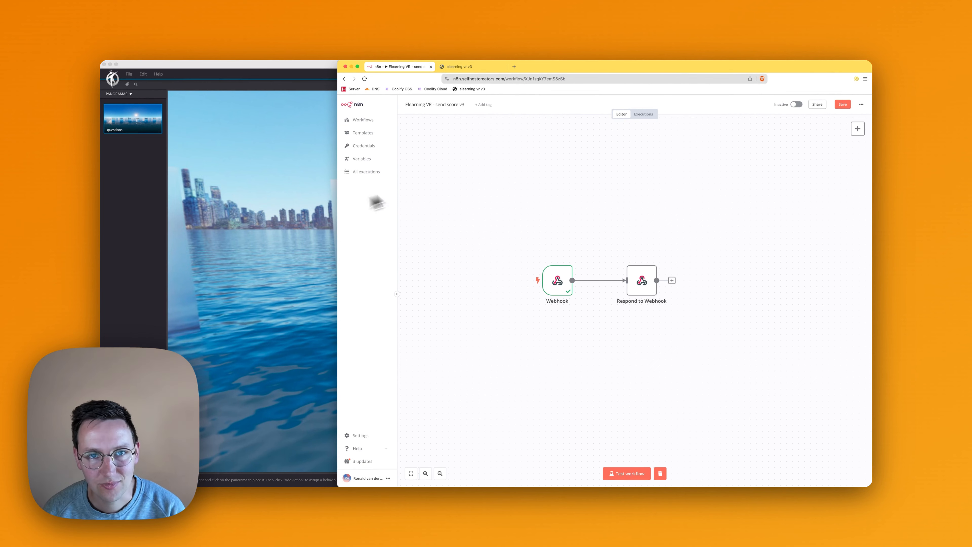
# - Reload the published elearning vr v3 tour and answer its question cards until only the Send score hotspot remains
pyautogui.hotkey('alt', '1')
pyautogui.press('super+2')
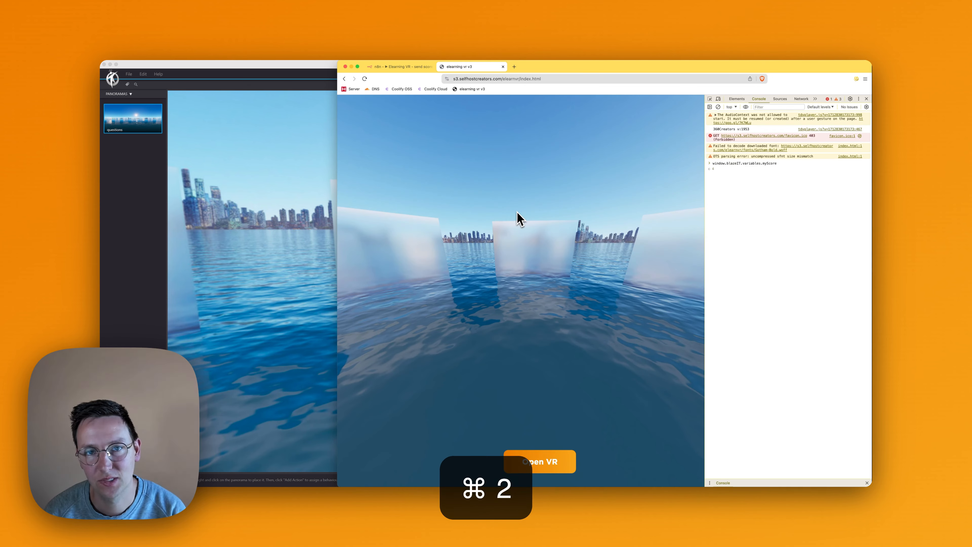
pyautogui.press('super+r')
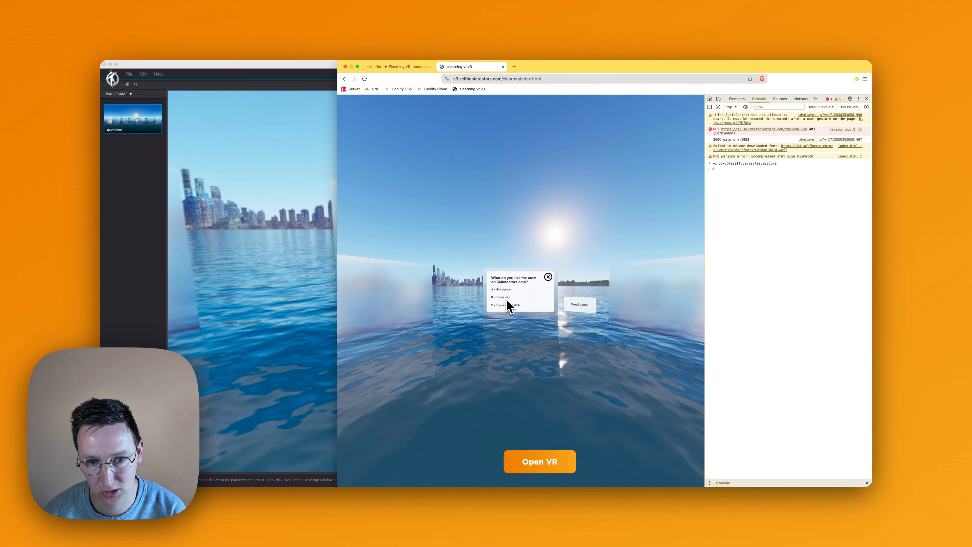
pyautogui.click(506, 299)
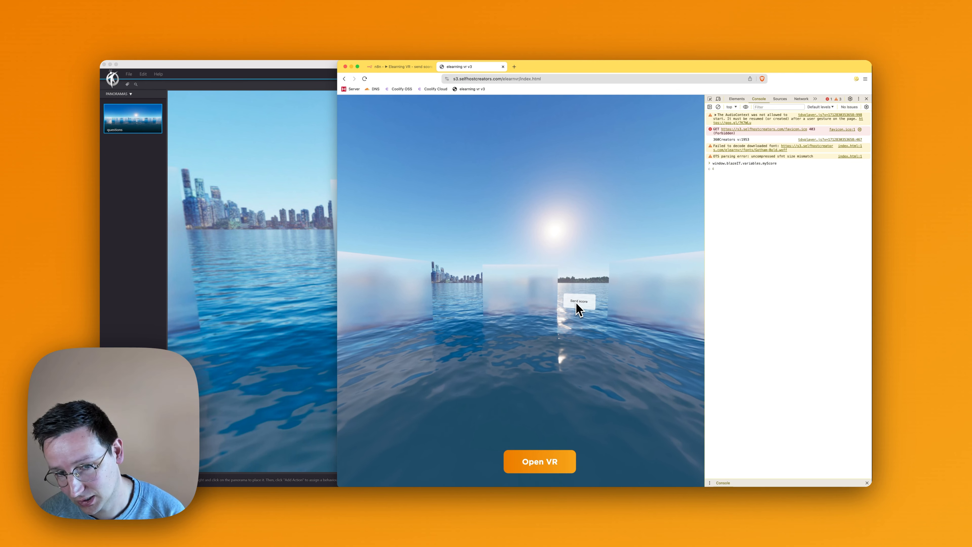
# - Detach the n8n workflow into its own browser window and place it beside the published tour
pyautogui.moveTo(390, 68); pyautogui.dragTo(193, 106)
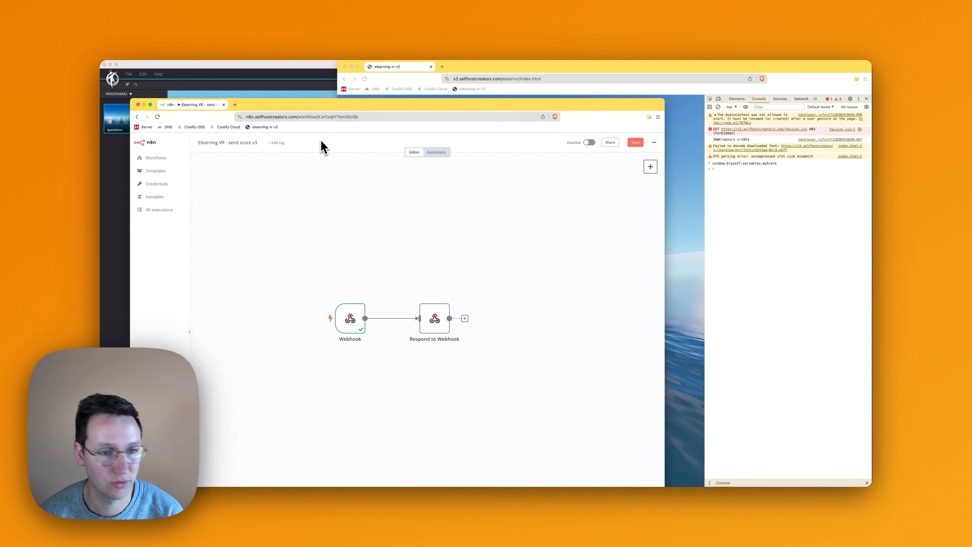
pyautogui.hotkey('ctrl', 'alt', 'Left')
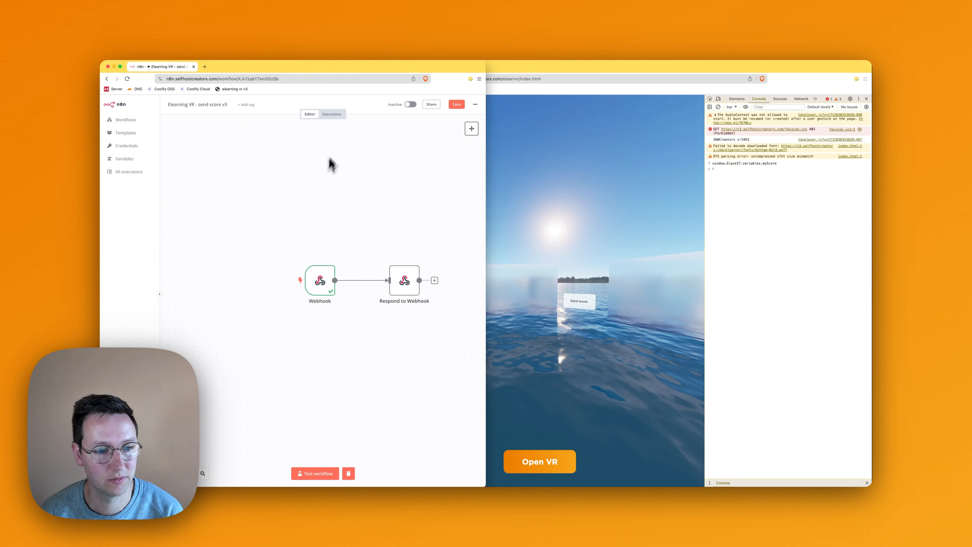
# - Start a test of the n8n workflow and trigger its webhook with the tour's Send score hotspot
pyautogui.click(316, 479)
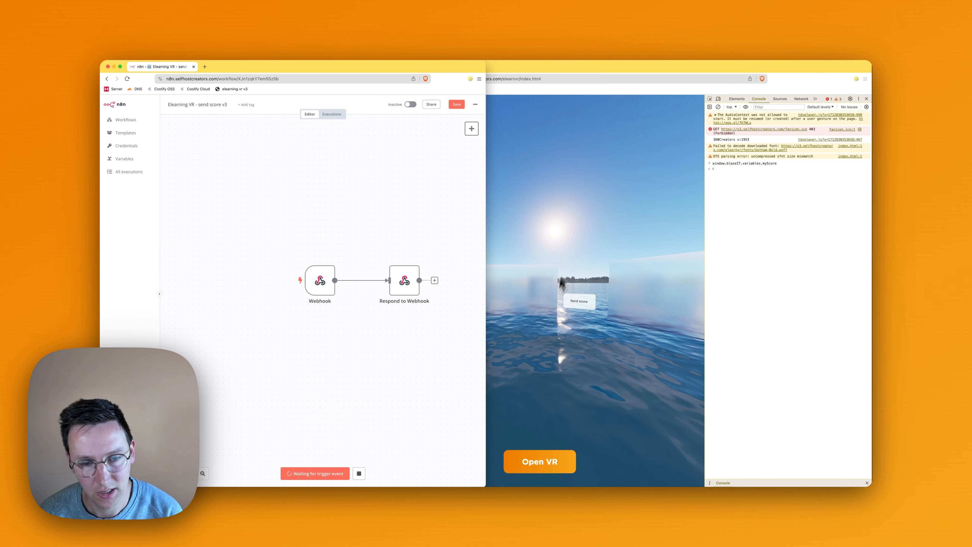
pyautogui.click(577, 241)
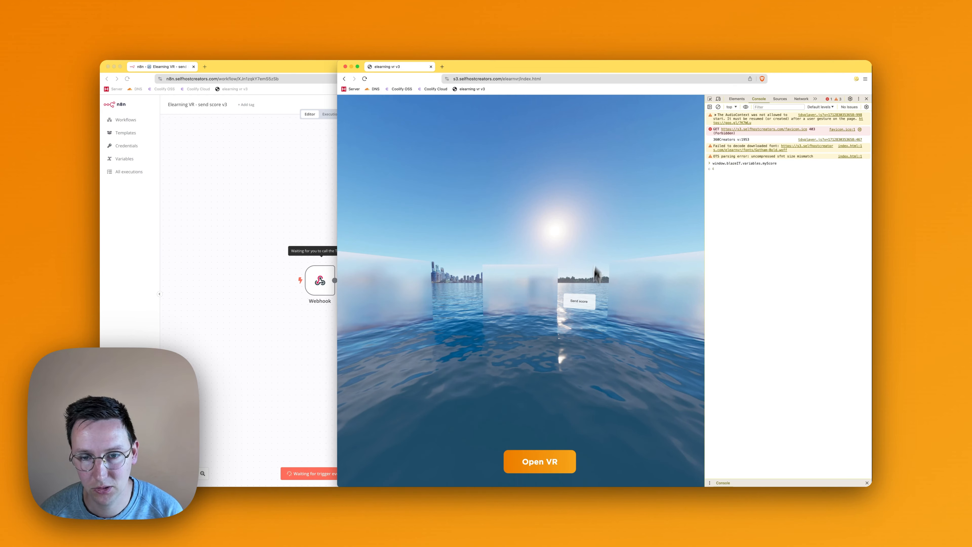
pyautogui.click(580, 301)
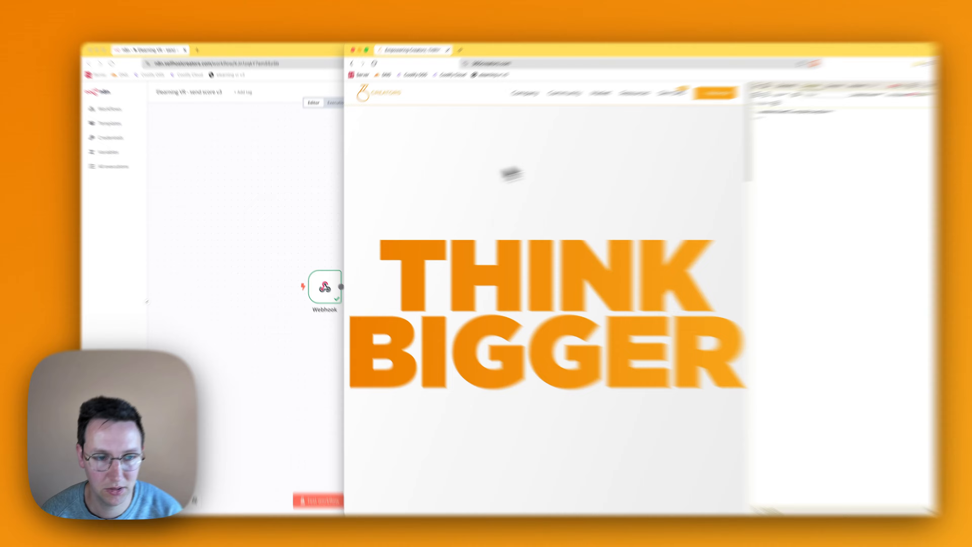
# - Check the score query in the Respond to Webhook node's output and return to the workflow canvas
pyautogui.click(305, 218)
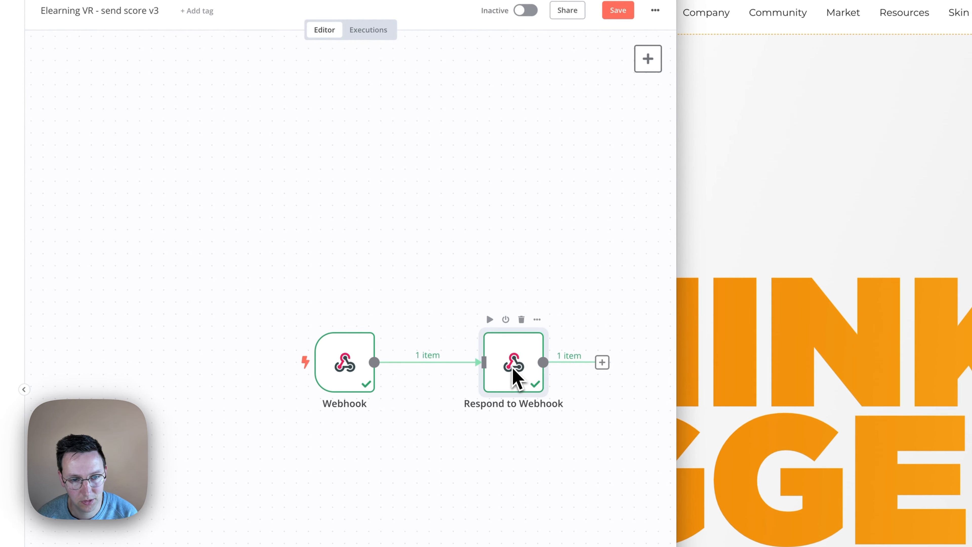
pyautogui.doubleClick(515, 374)
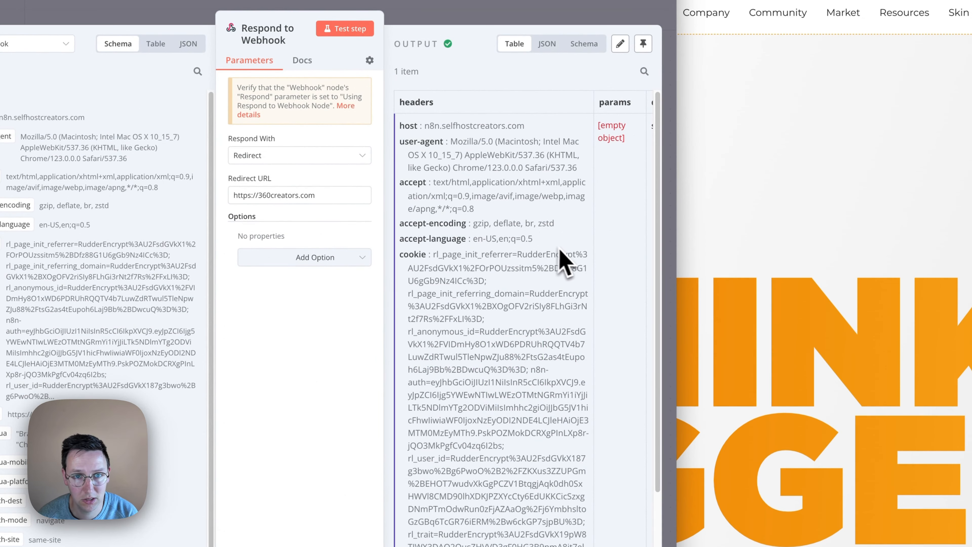
pyautogui.hscroll(5, 560, 256)
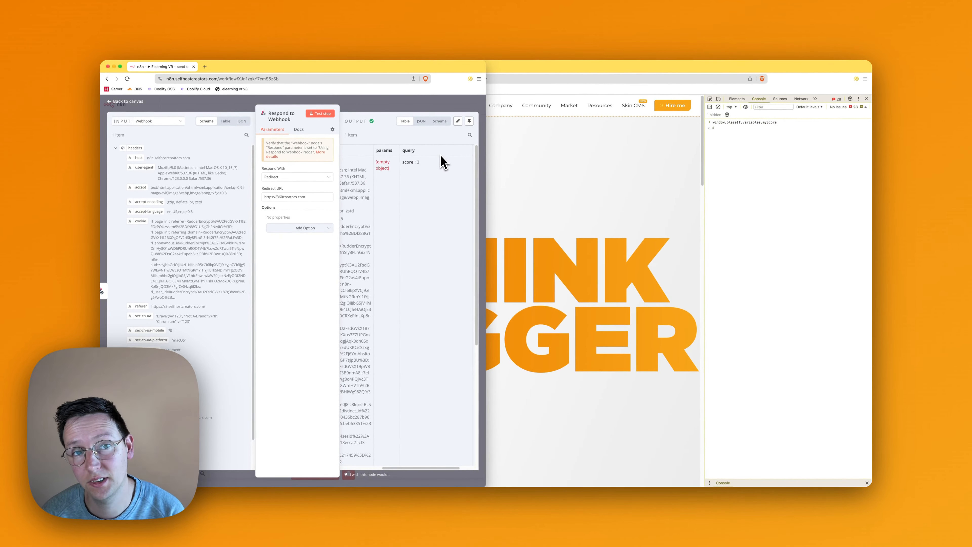
pyautogui.click(427, 104)
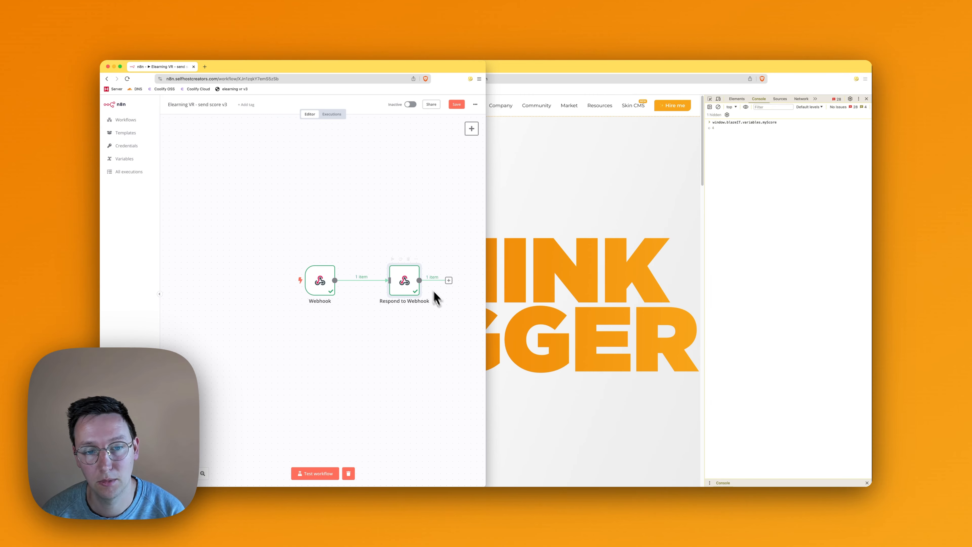
# - Bring the 360creators.com browser window forward and minimise it, leaving the n8n workflow in front of the 3DVista project
pyautogui.click(504, 252)
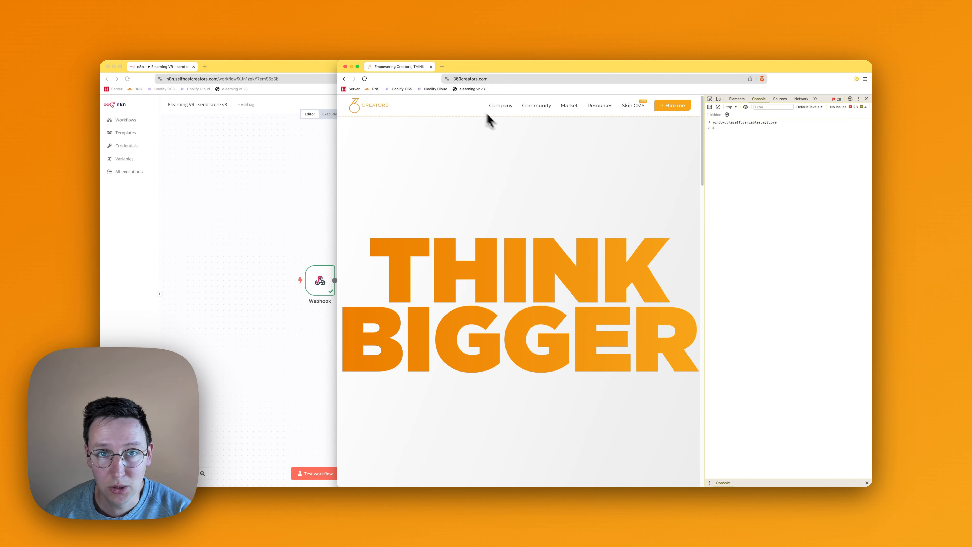
pyautogui.click(351, 67)
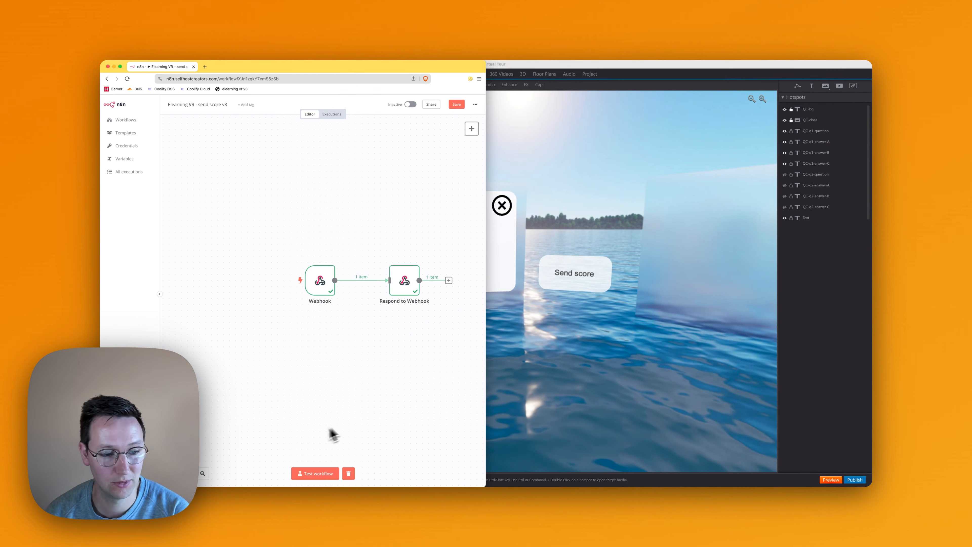
pyautogui.click(316, 473)
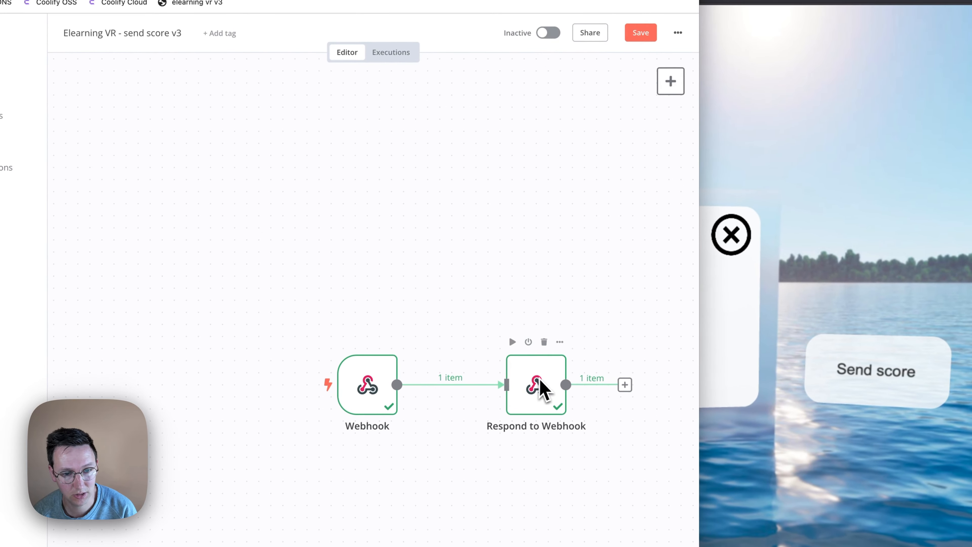
# - Review the Respond to Webhook node's redirect settings and score output, close the node, and switch to the 3DVista project
pyautogui.doubleClick(538, 386)
pyautogui.hscroll(5, 568, 280)
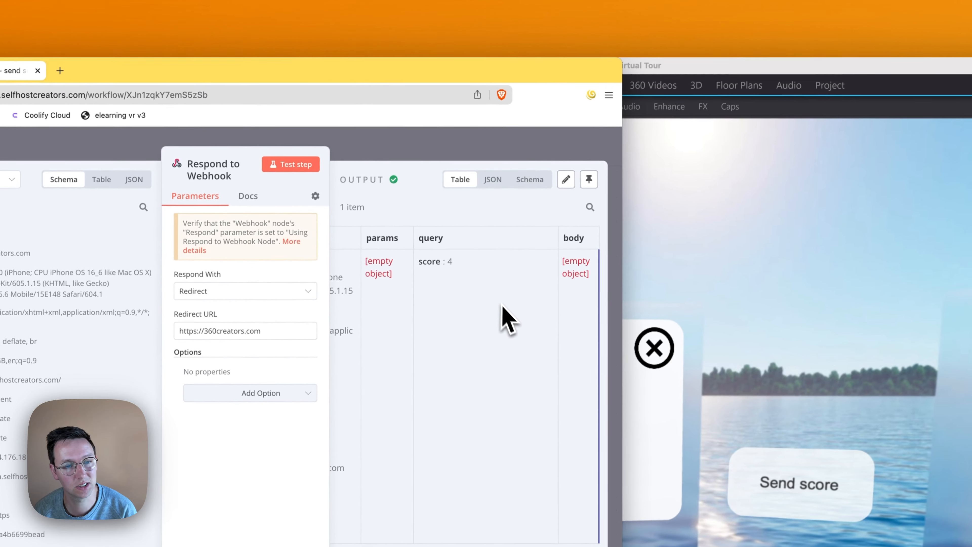
pyautogui.click(451, 157)
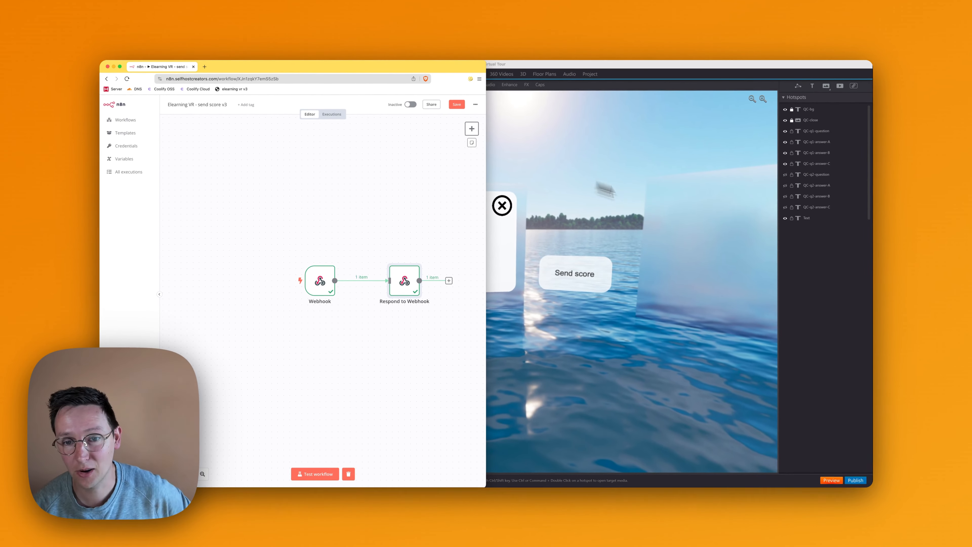
pyautogui.click(601, 195)
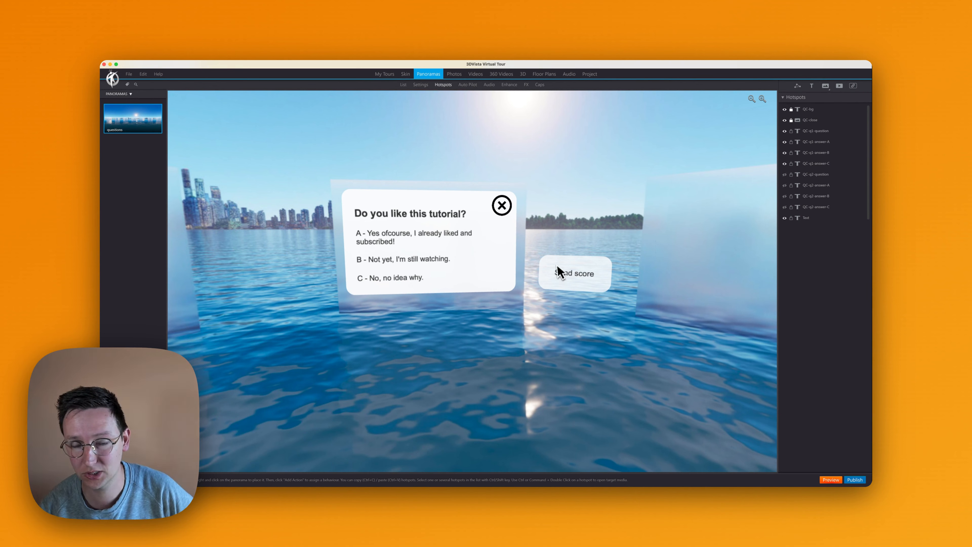